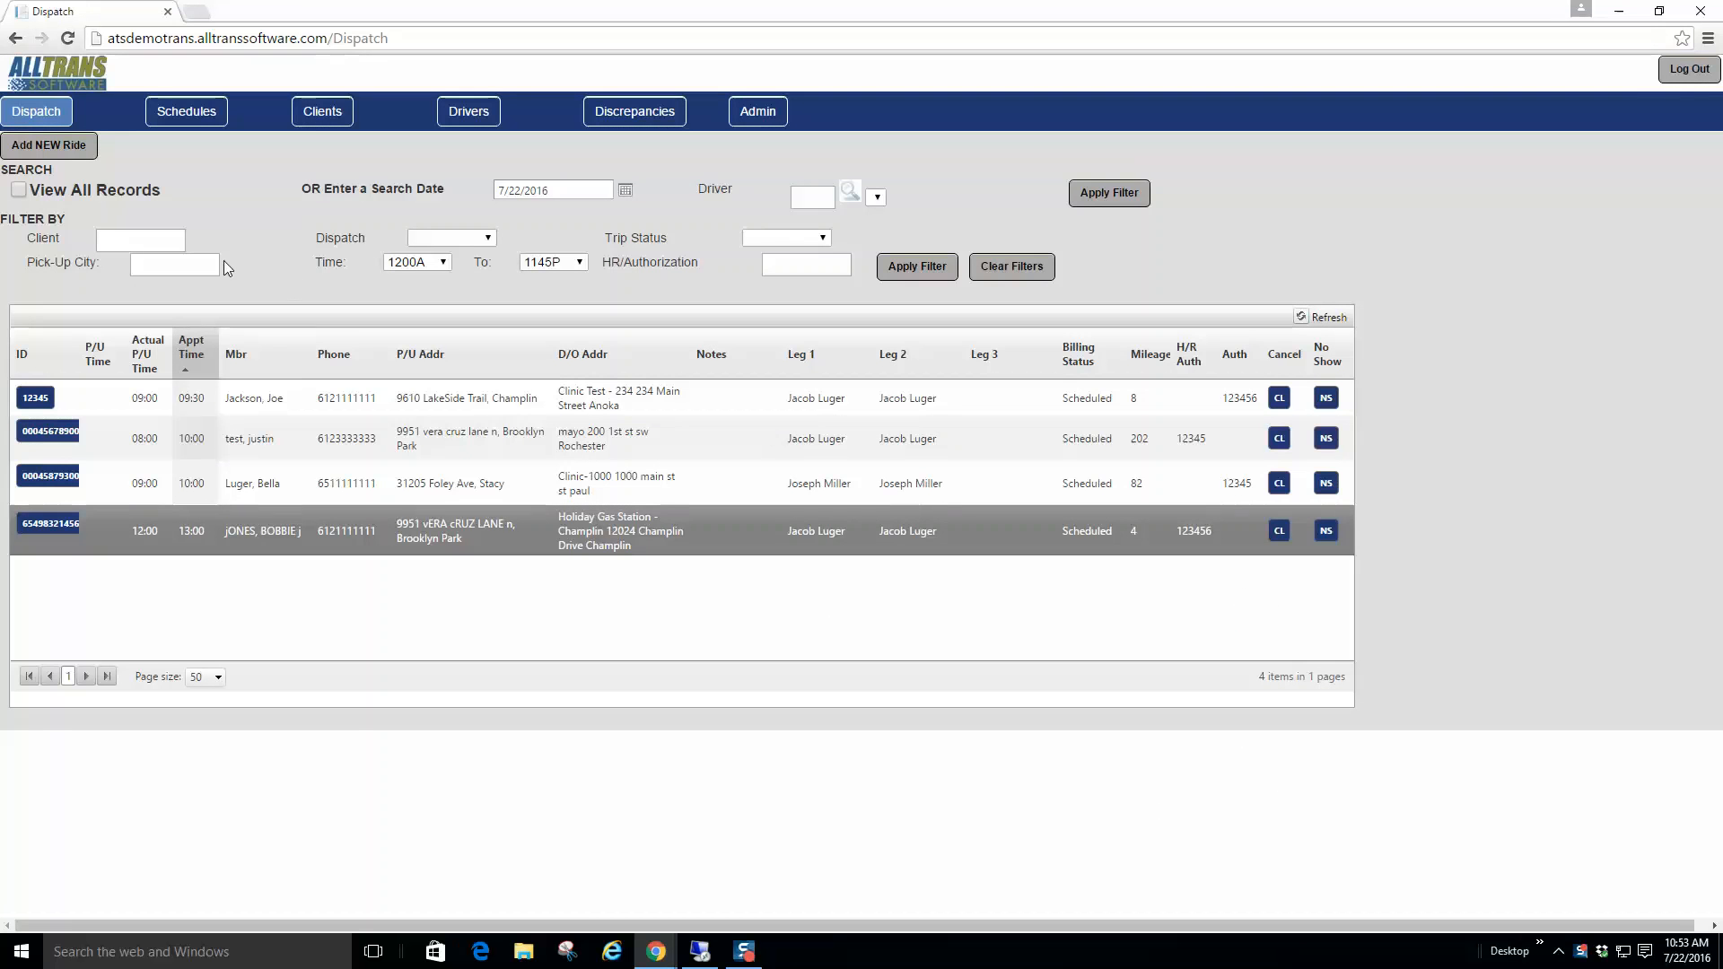
Step: Open ride scheduling for 7/22/2016 and apply default drivers, leaving four rides unassigned
{"action": "left_click_drag", "start_coordinate": [570, 191], "coordinate": [491, 190]}
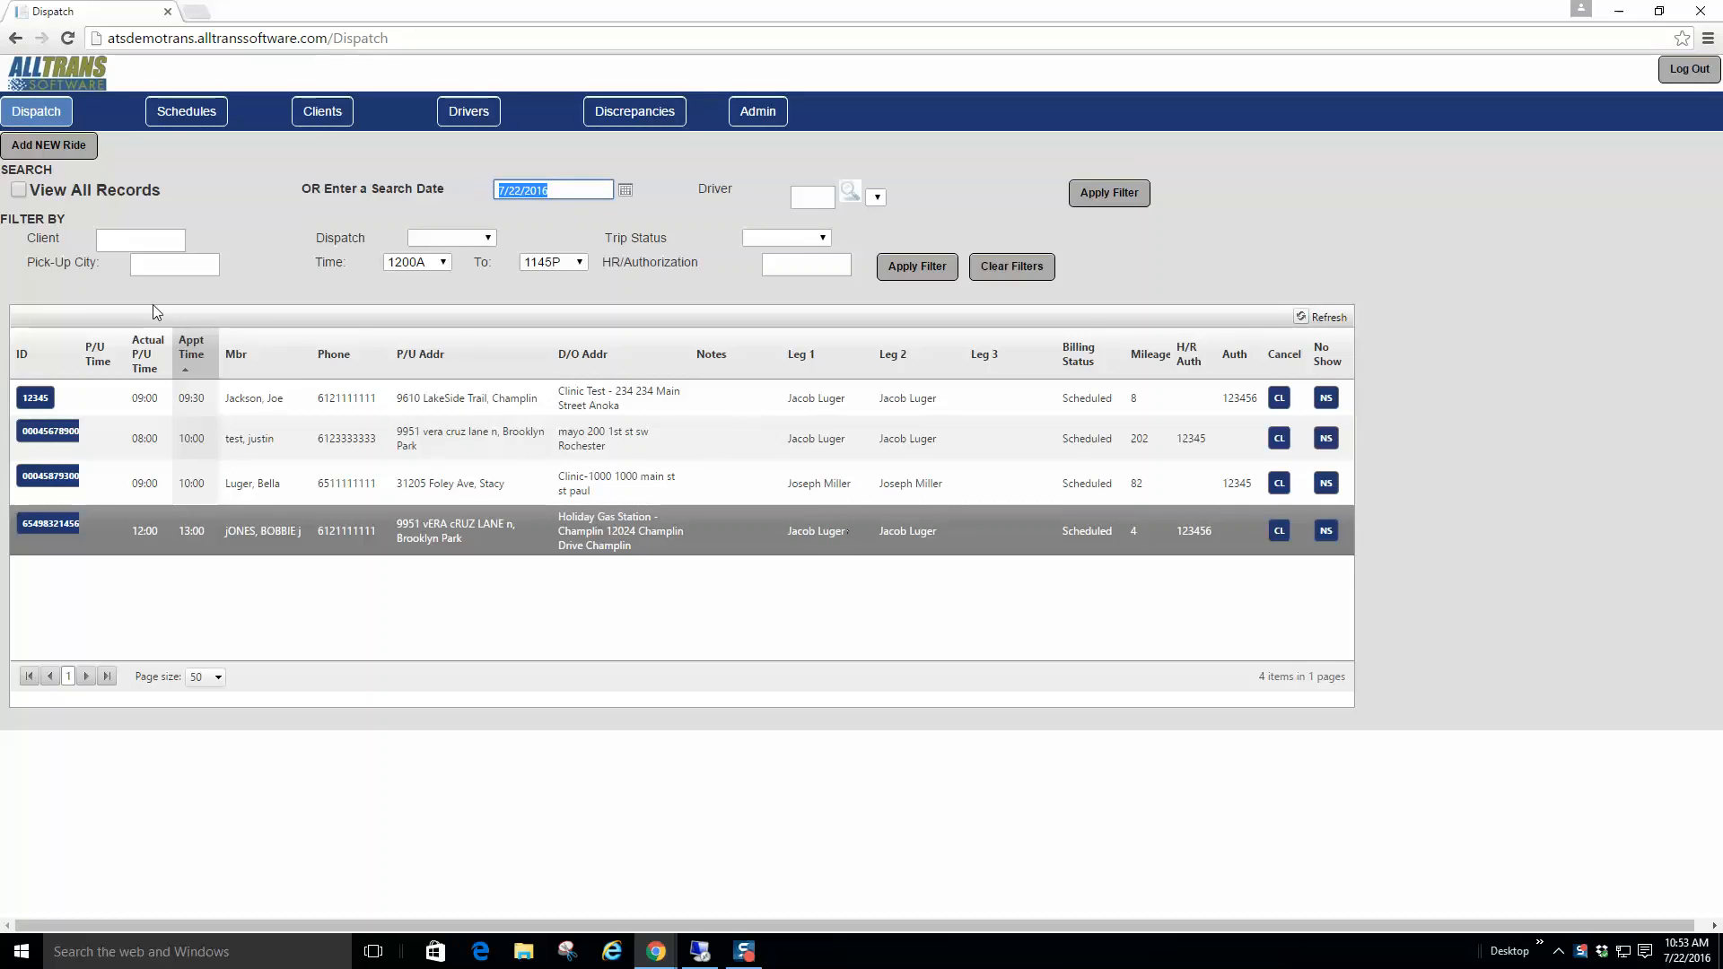
{"action": "left_click", "coordinate": [189, 119]}
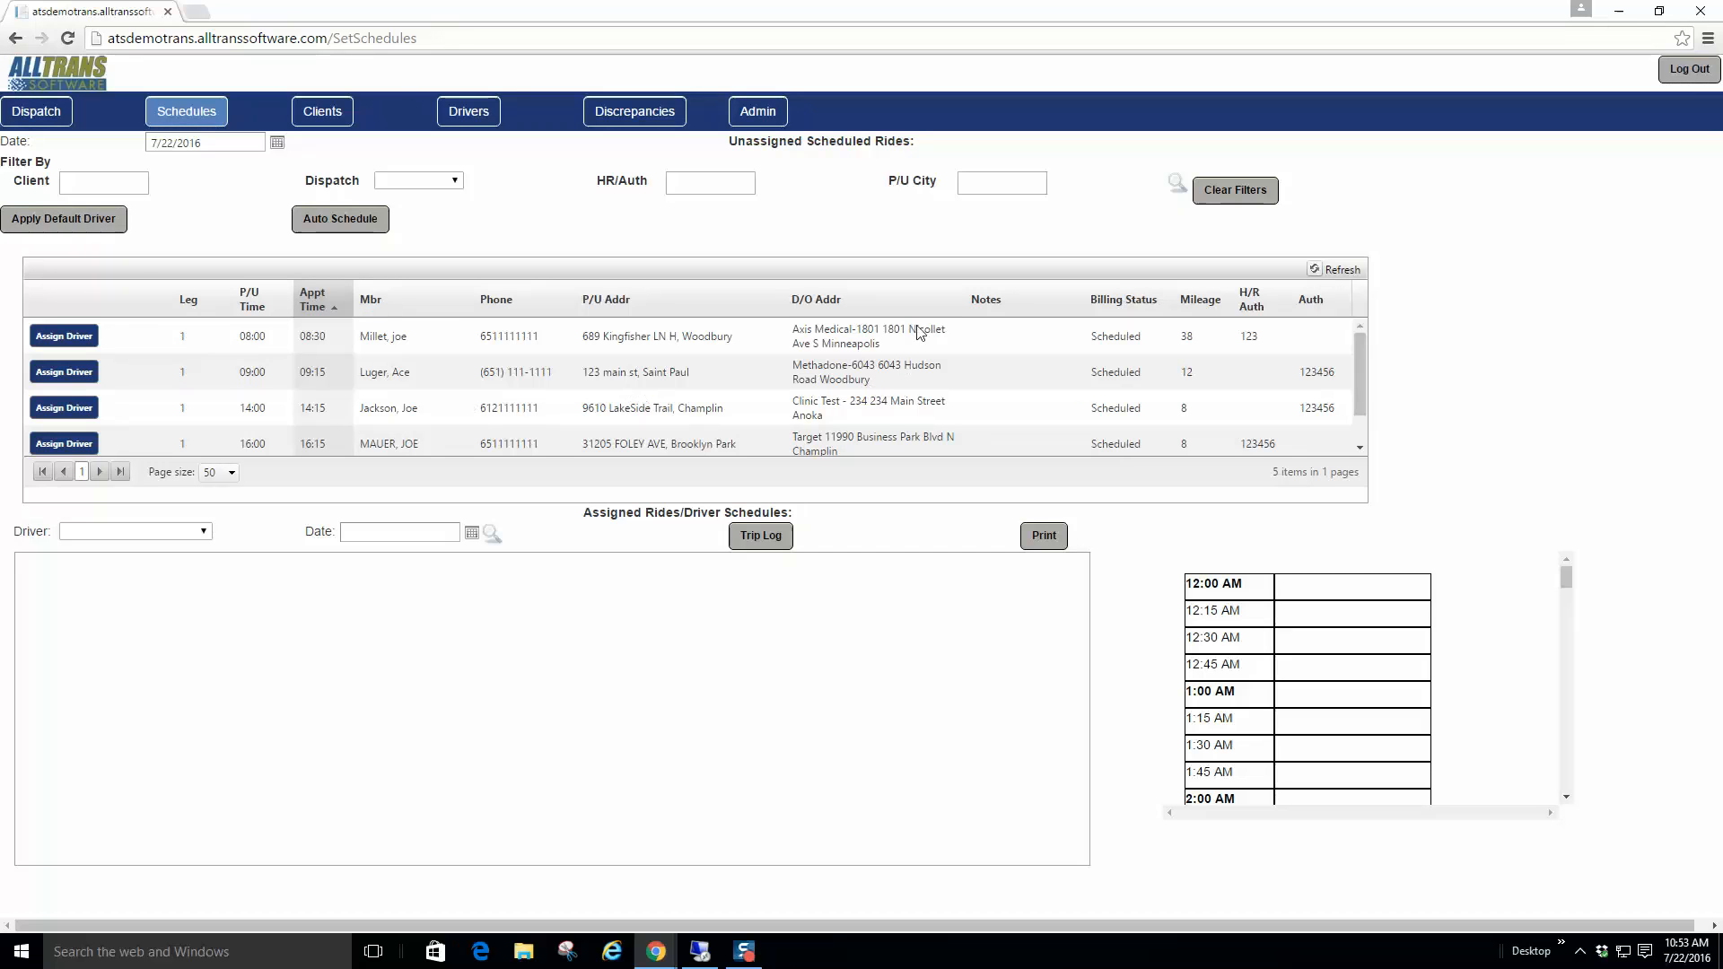
{"action": "left_click", "coordinate": [50, 224]}
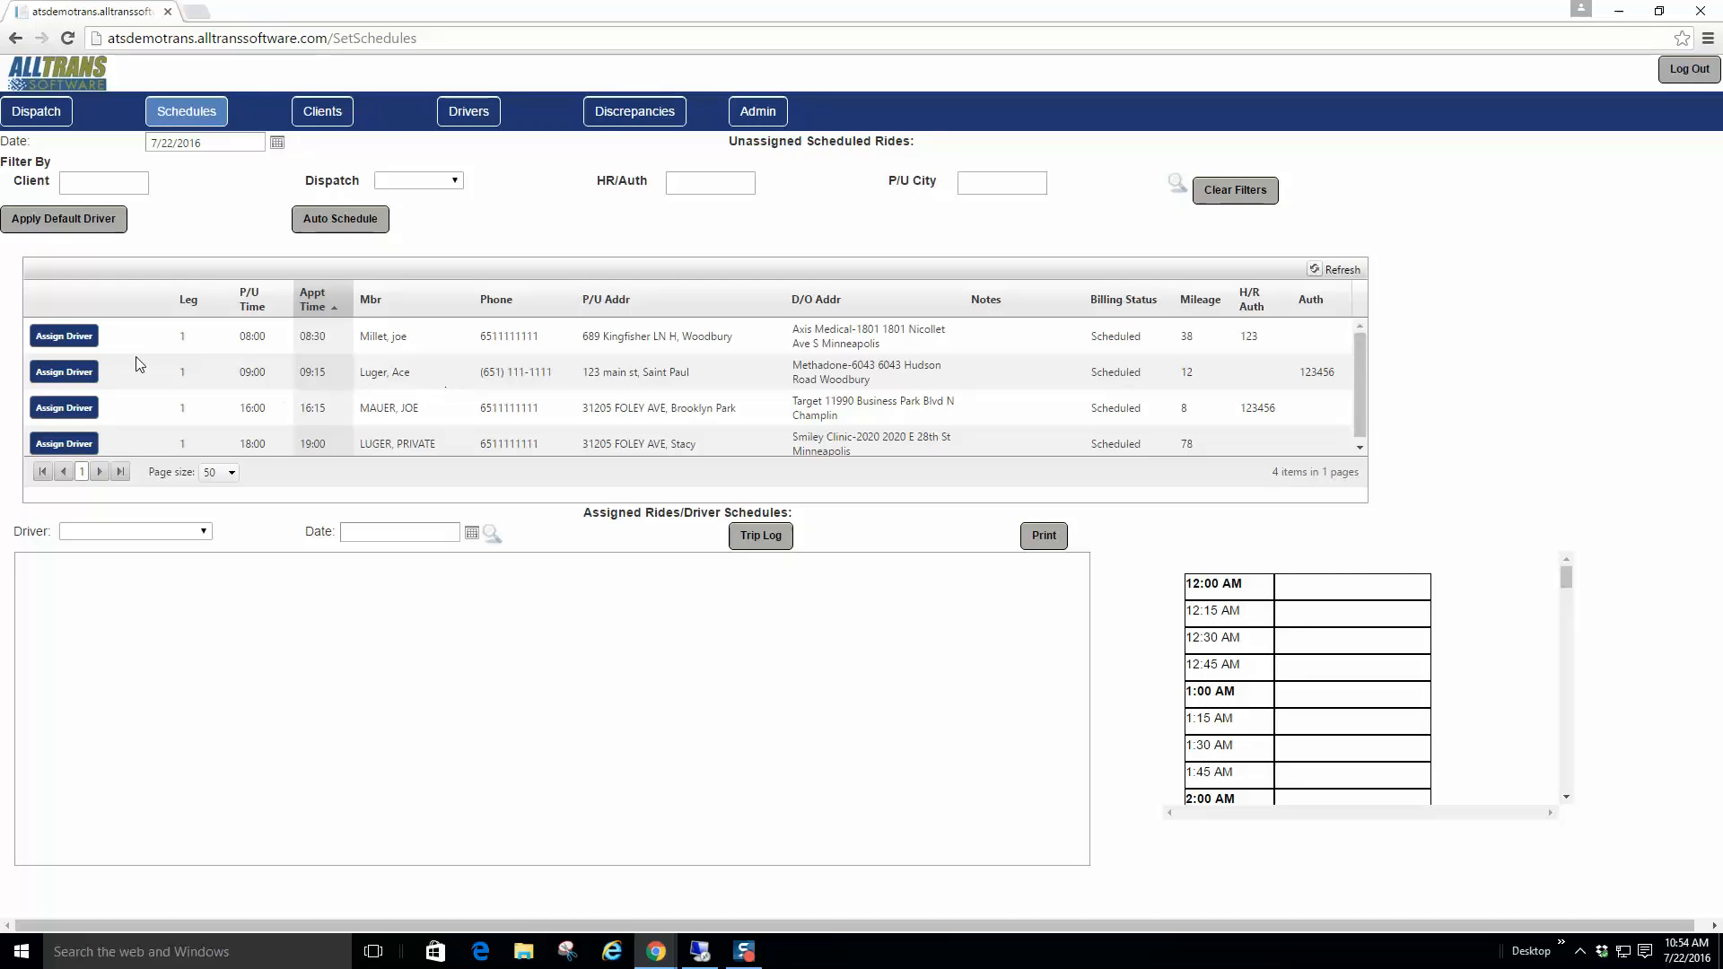
Step: Save a default driver on the first unassigned ride and reapply default drivers, leaving three unassigned
{"action": "left_click", "coordinate": [69, 337]}
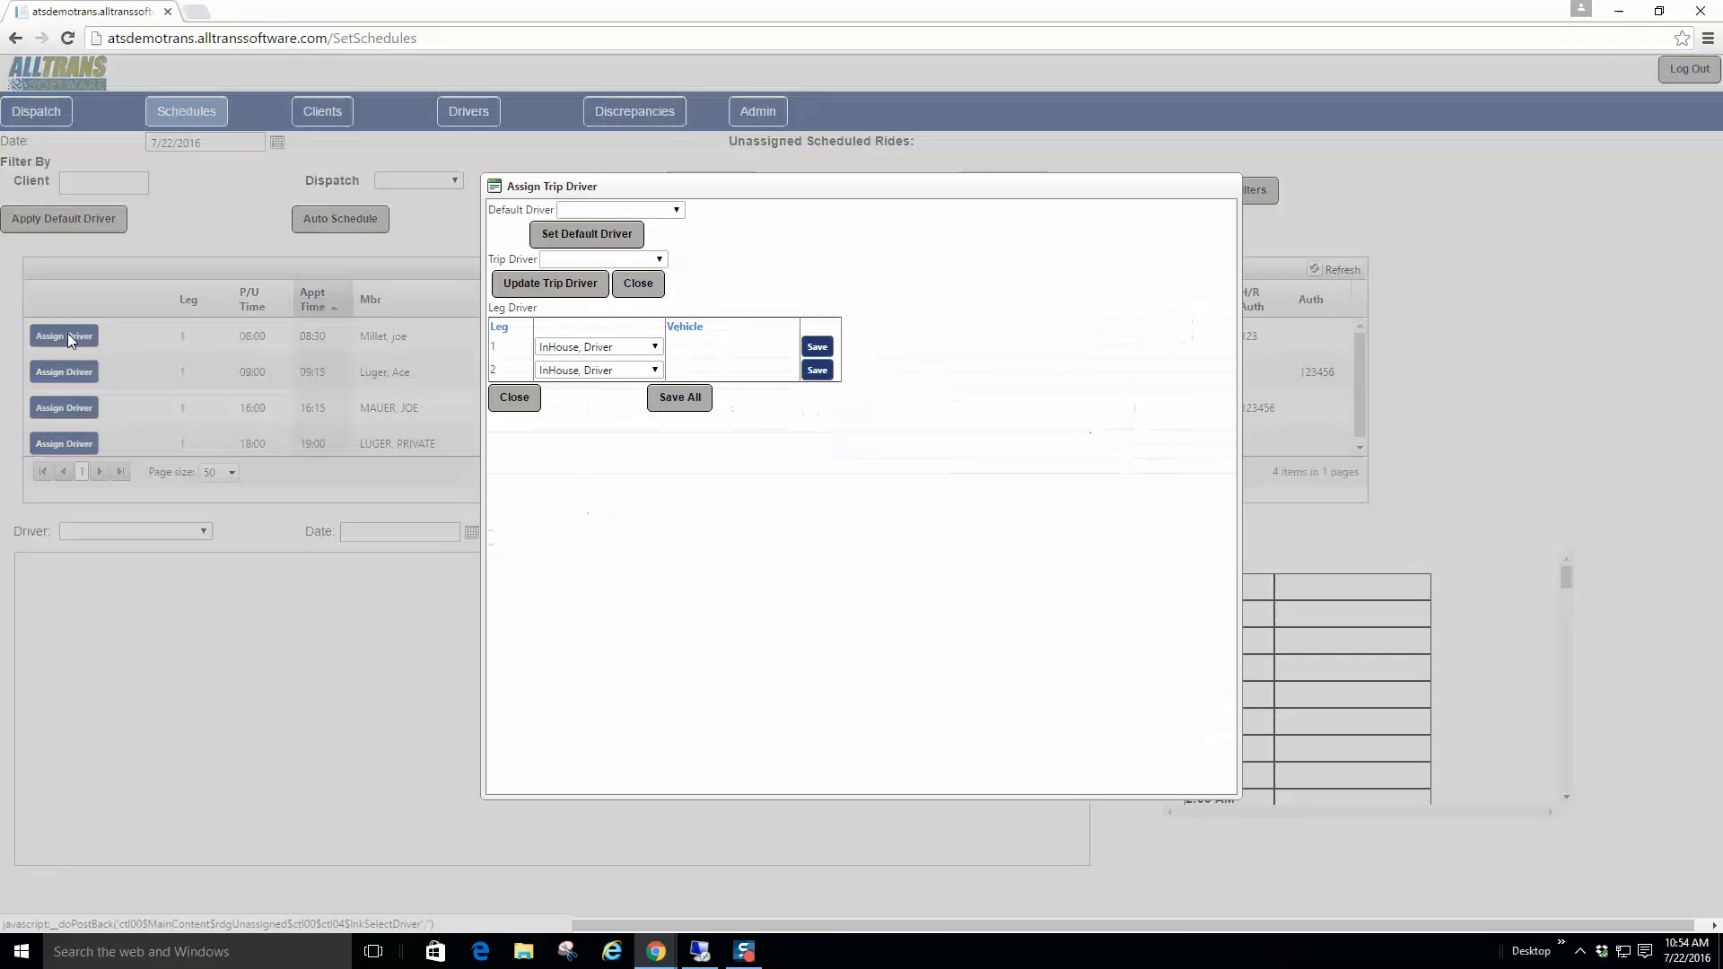
{"action": "left_click", "coordinate": [677, 211]}
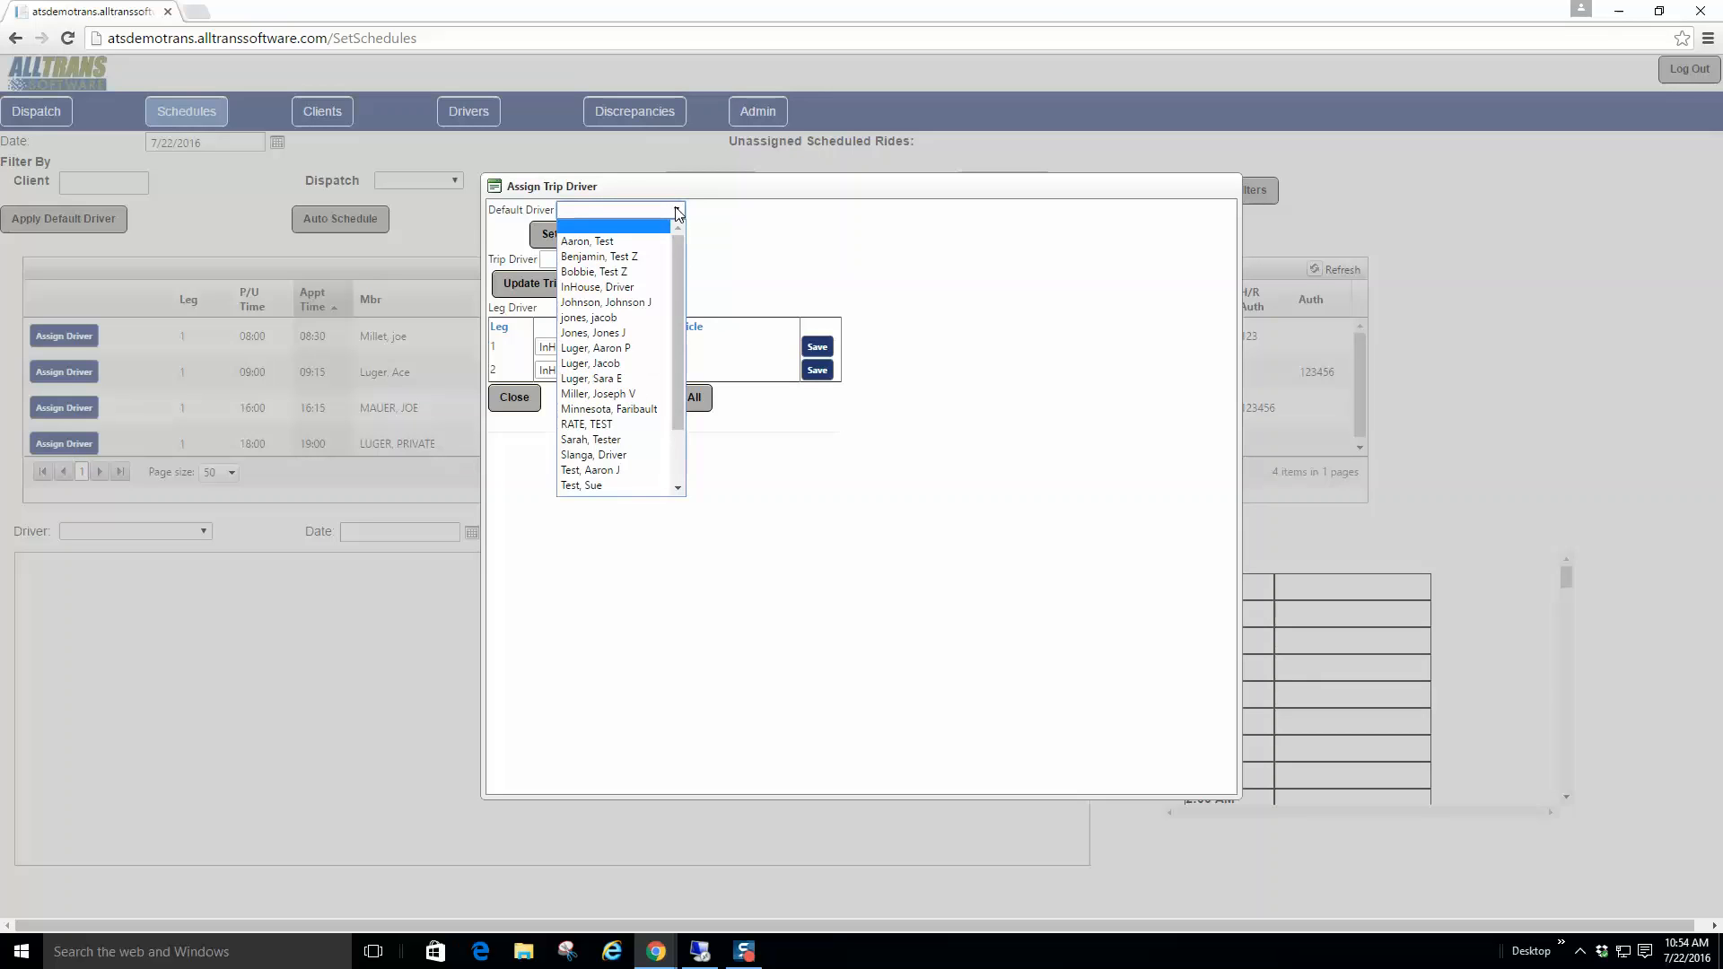
{"action": "left_click", "coordinate": [615, 362]}
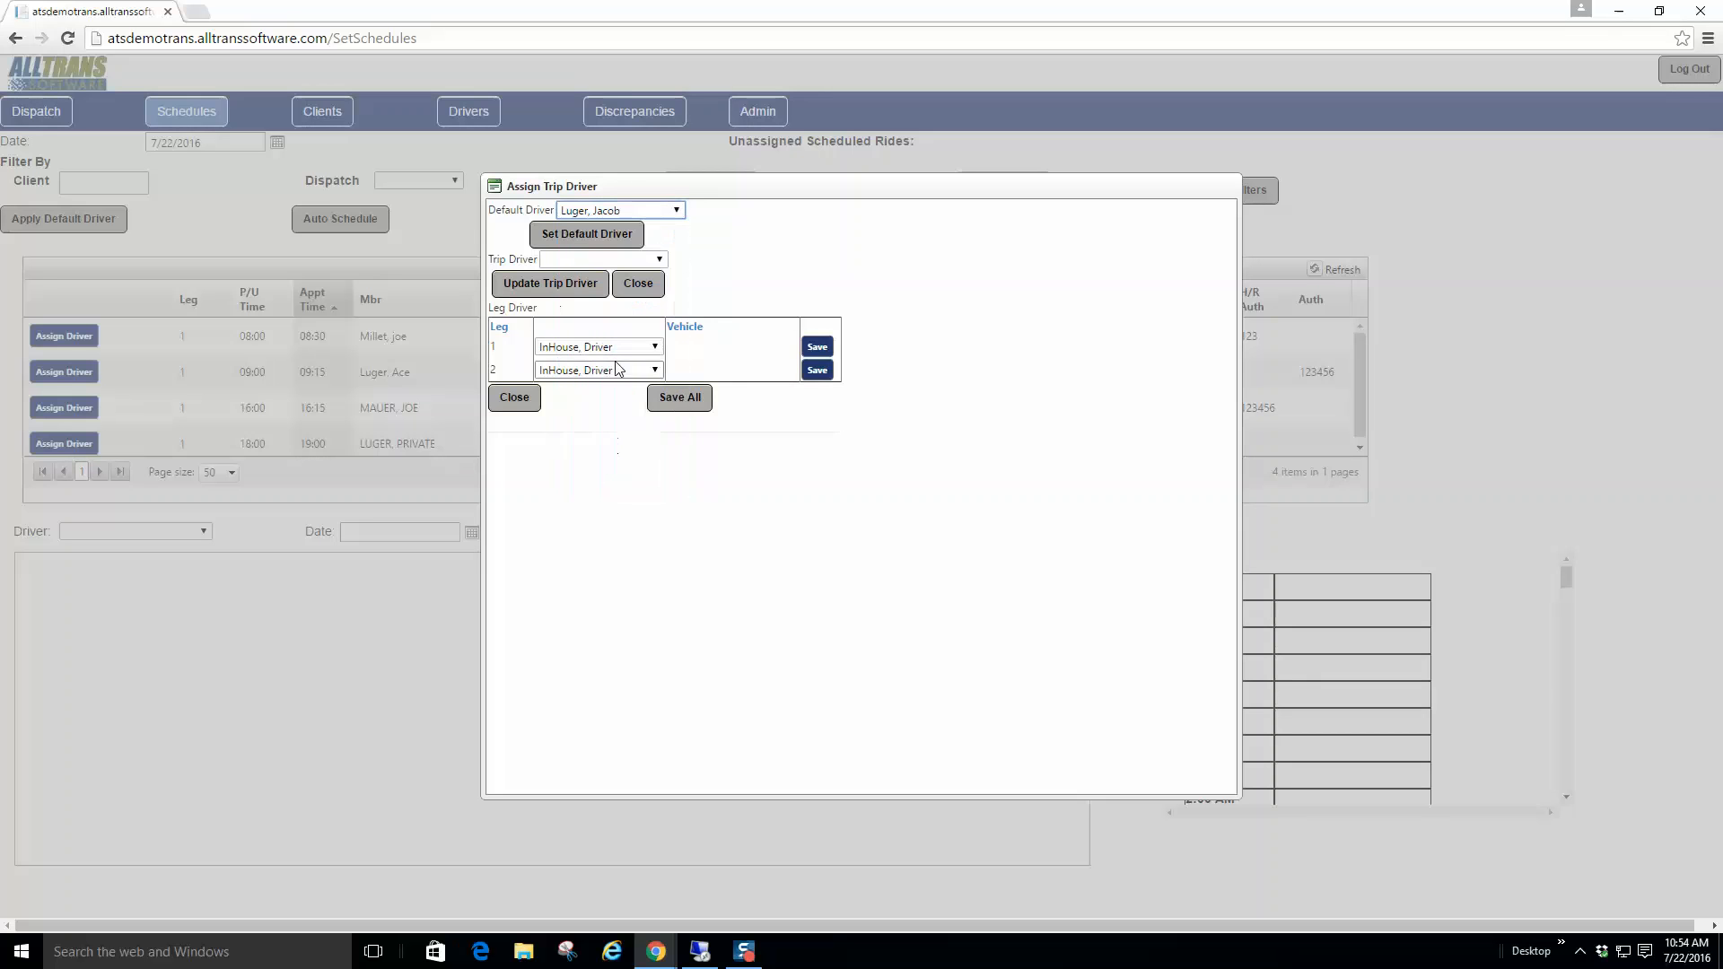
{"action": "left_click", "coordinate": [605, 237]}
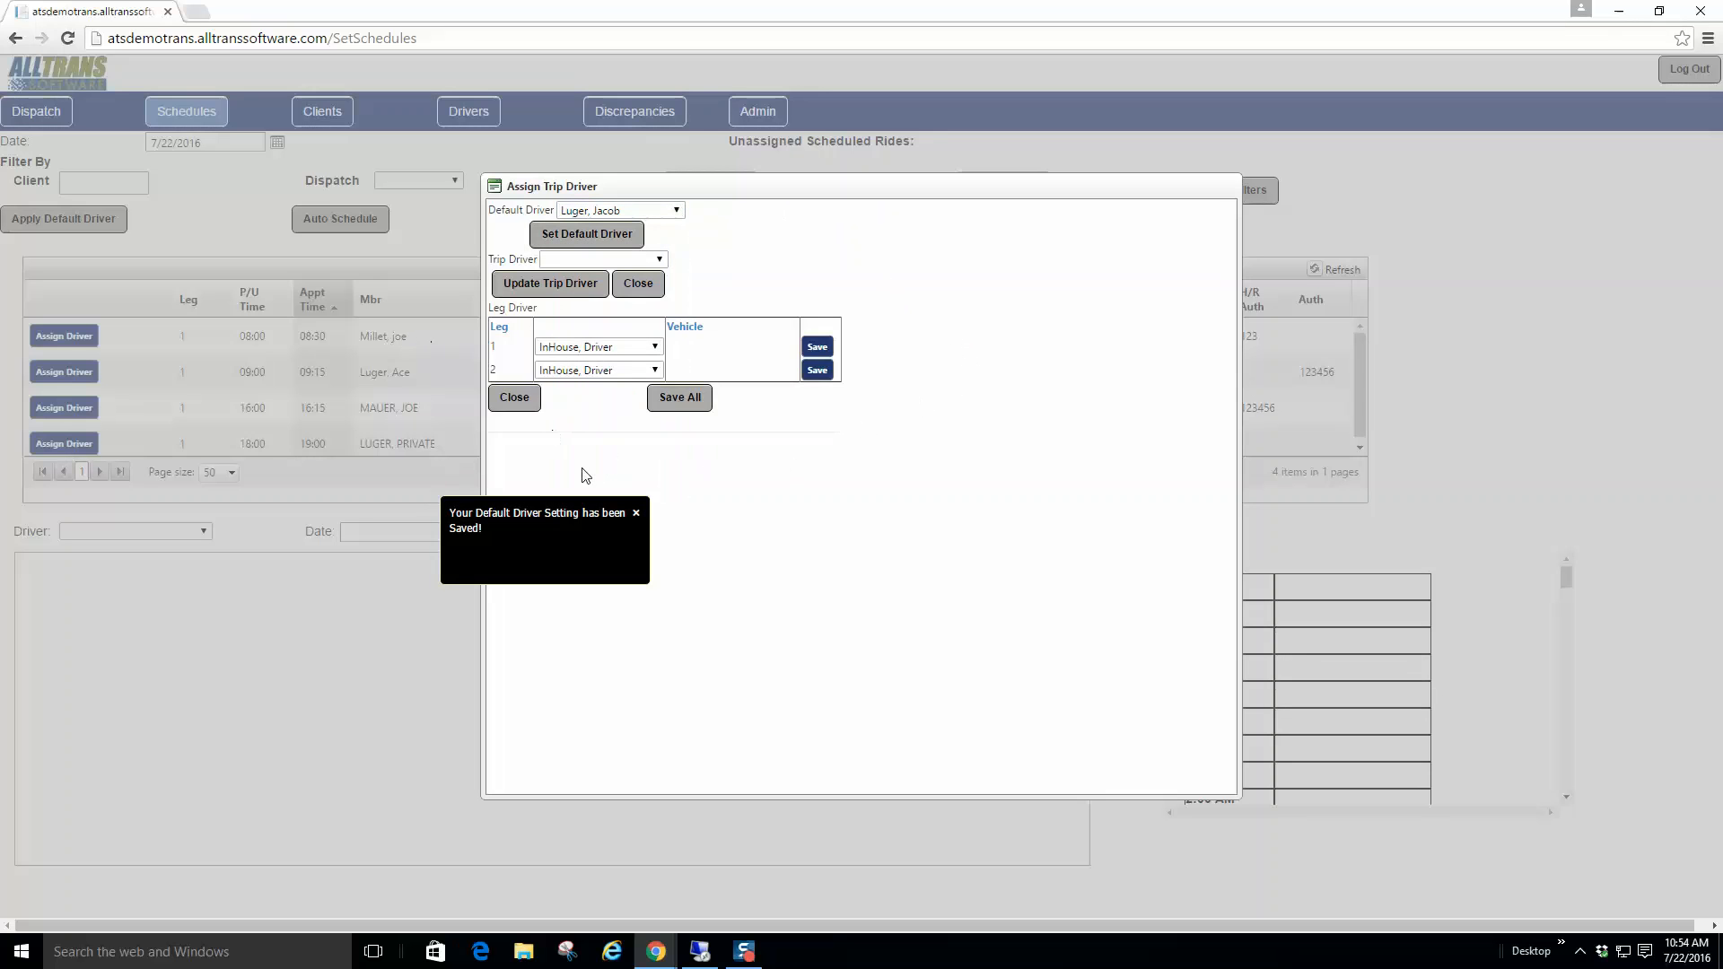
{"action": "left_click", "coordinate": [638, 282]}
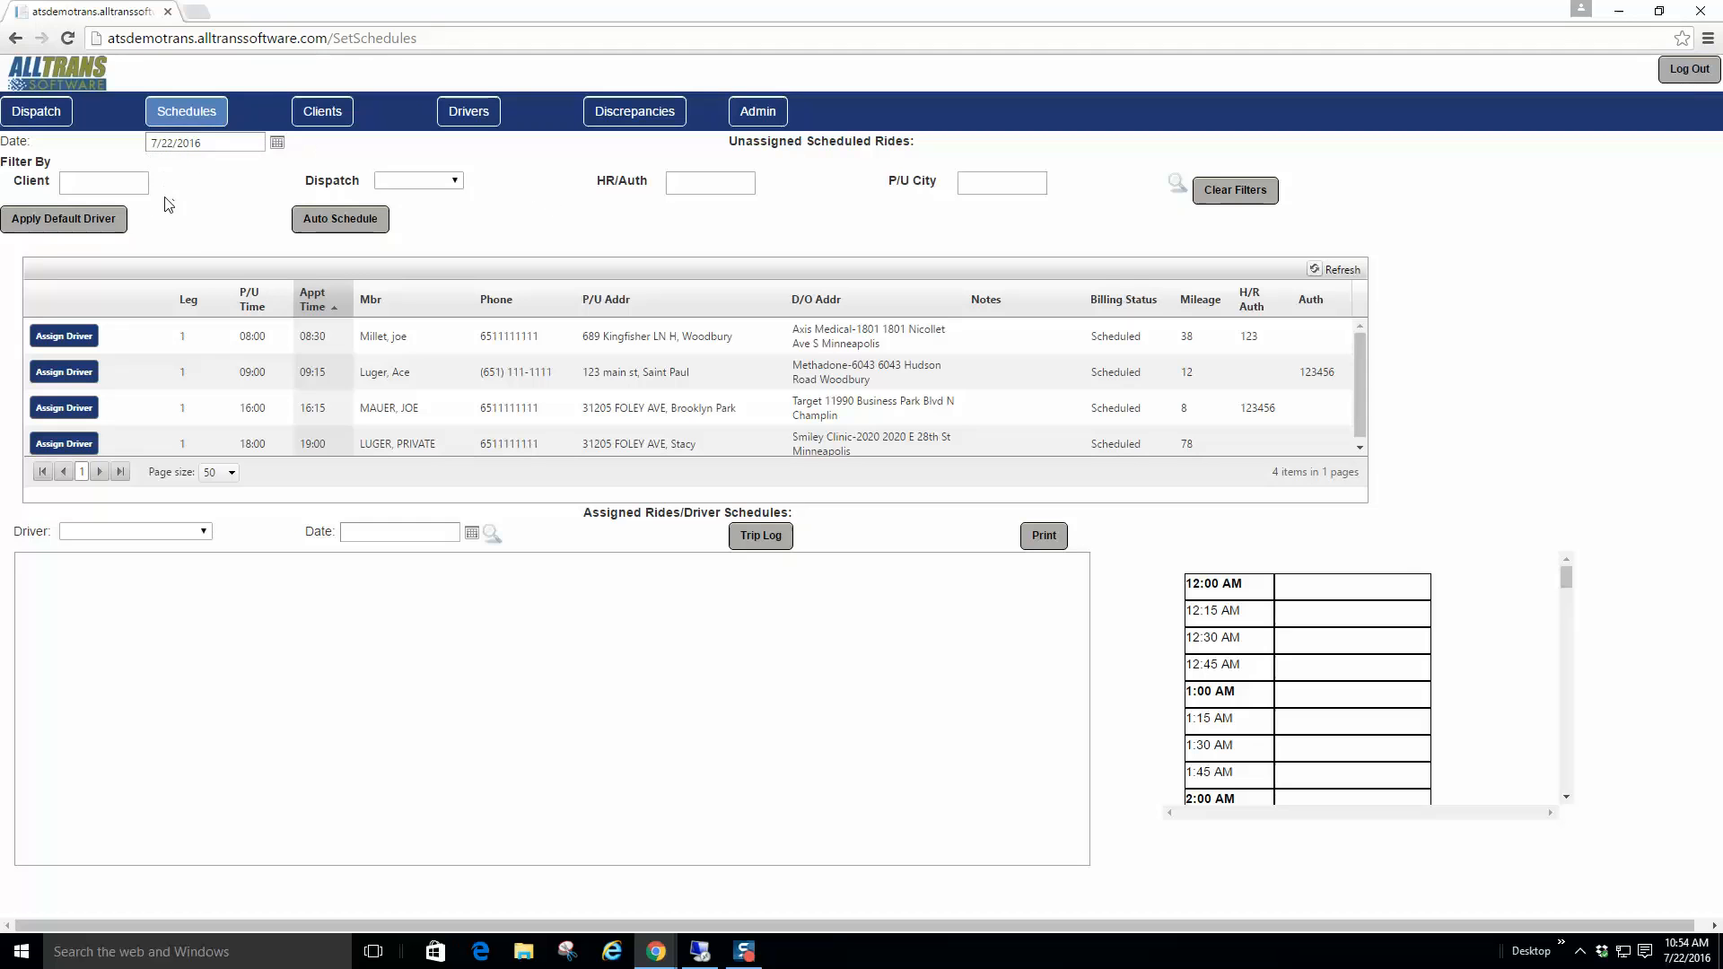
{"action": "left_click", "coordinate": [79, 226]}
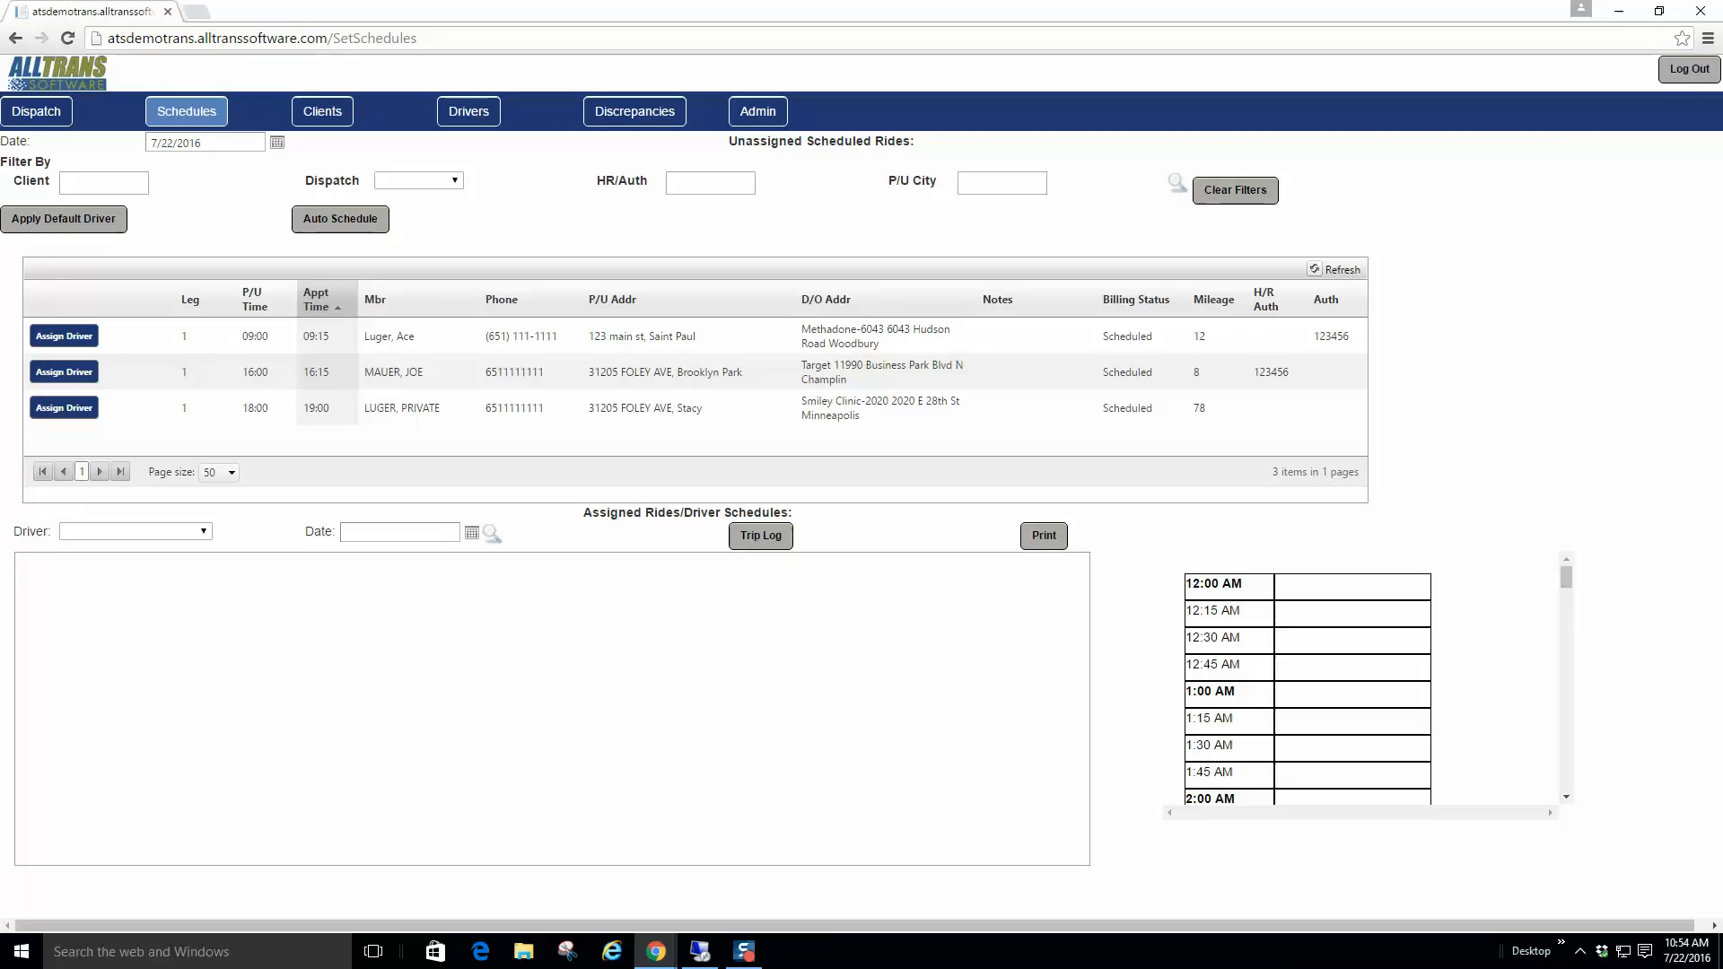
{"action": "left_click", "coordinate": [61, 339]}
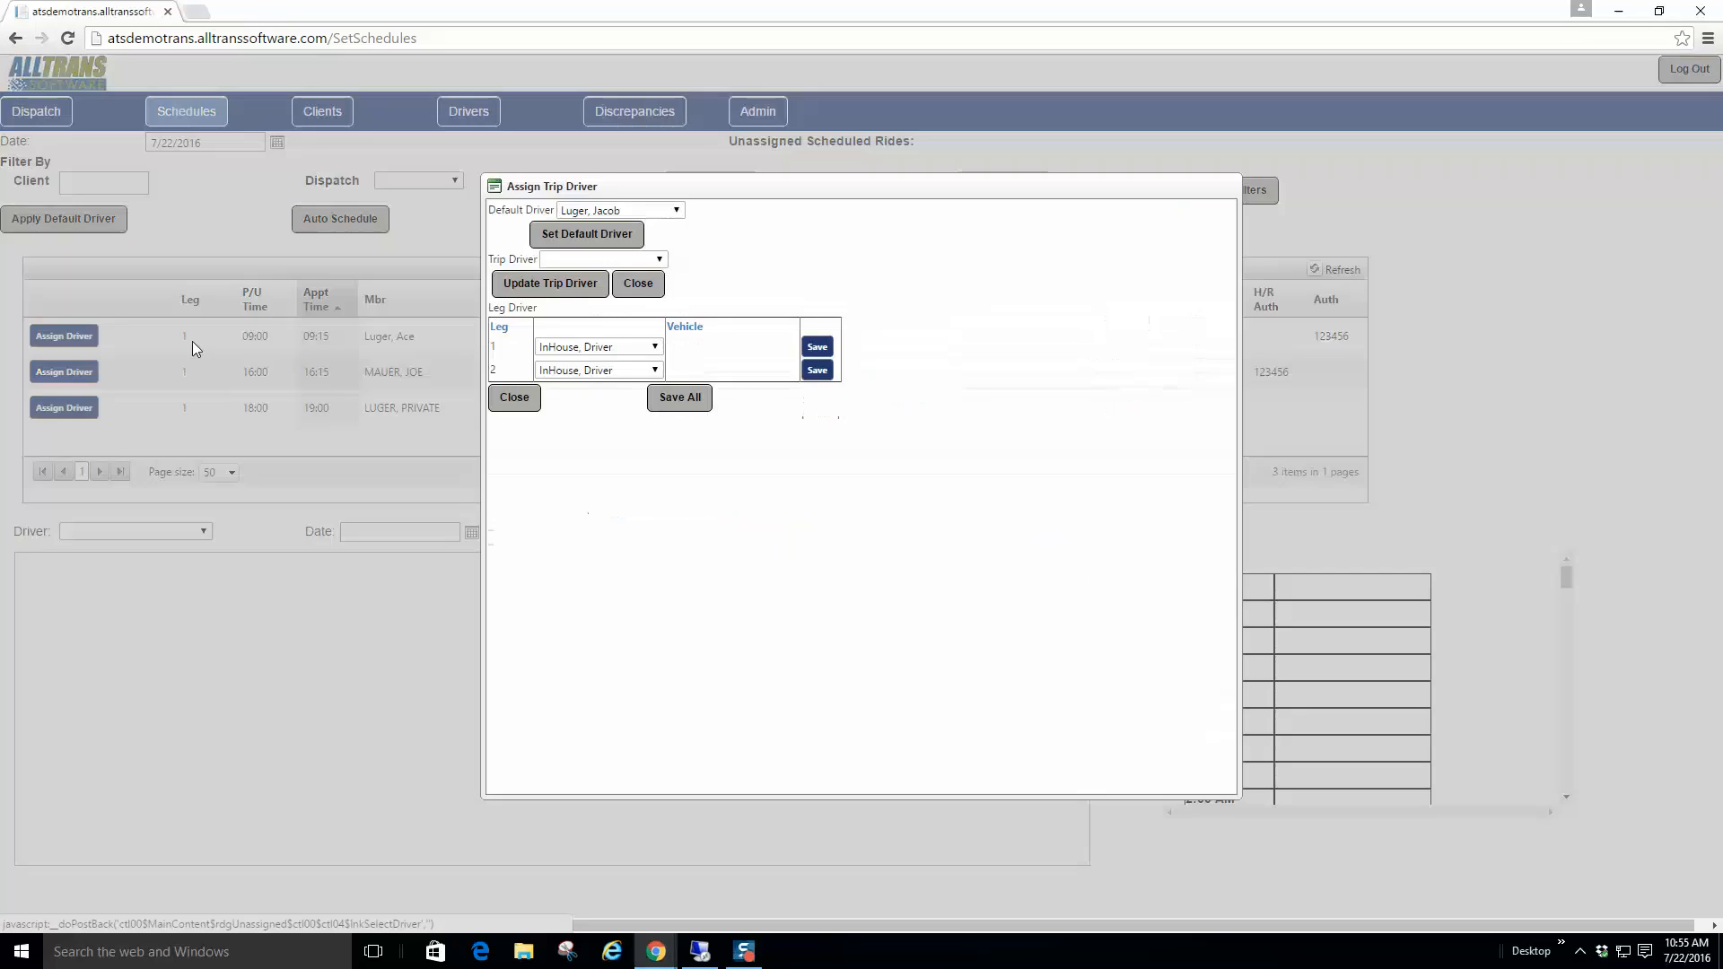
Step: Update the trip driver on the 09:15 Saint Paul ride and refresh, leaving two unassigned rides
{"action": "left_click", "coordinate": [661, 261]}
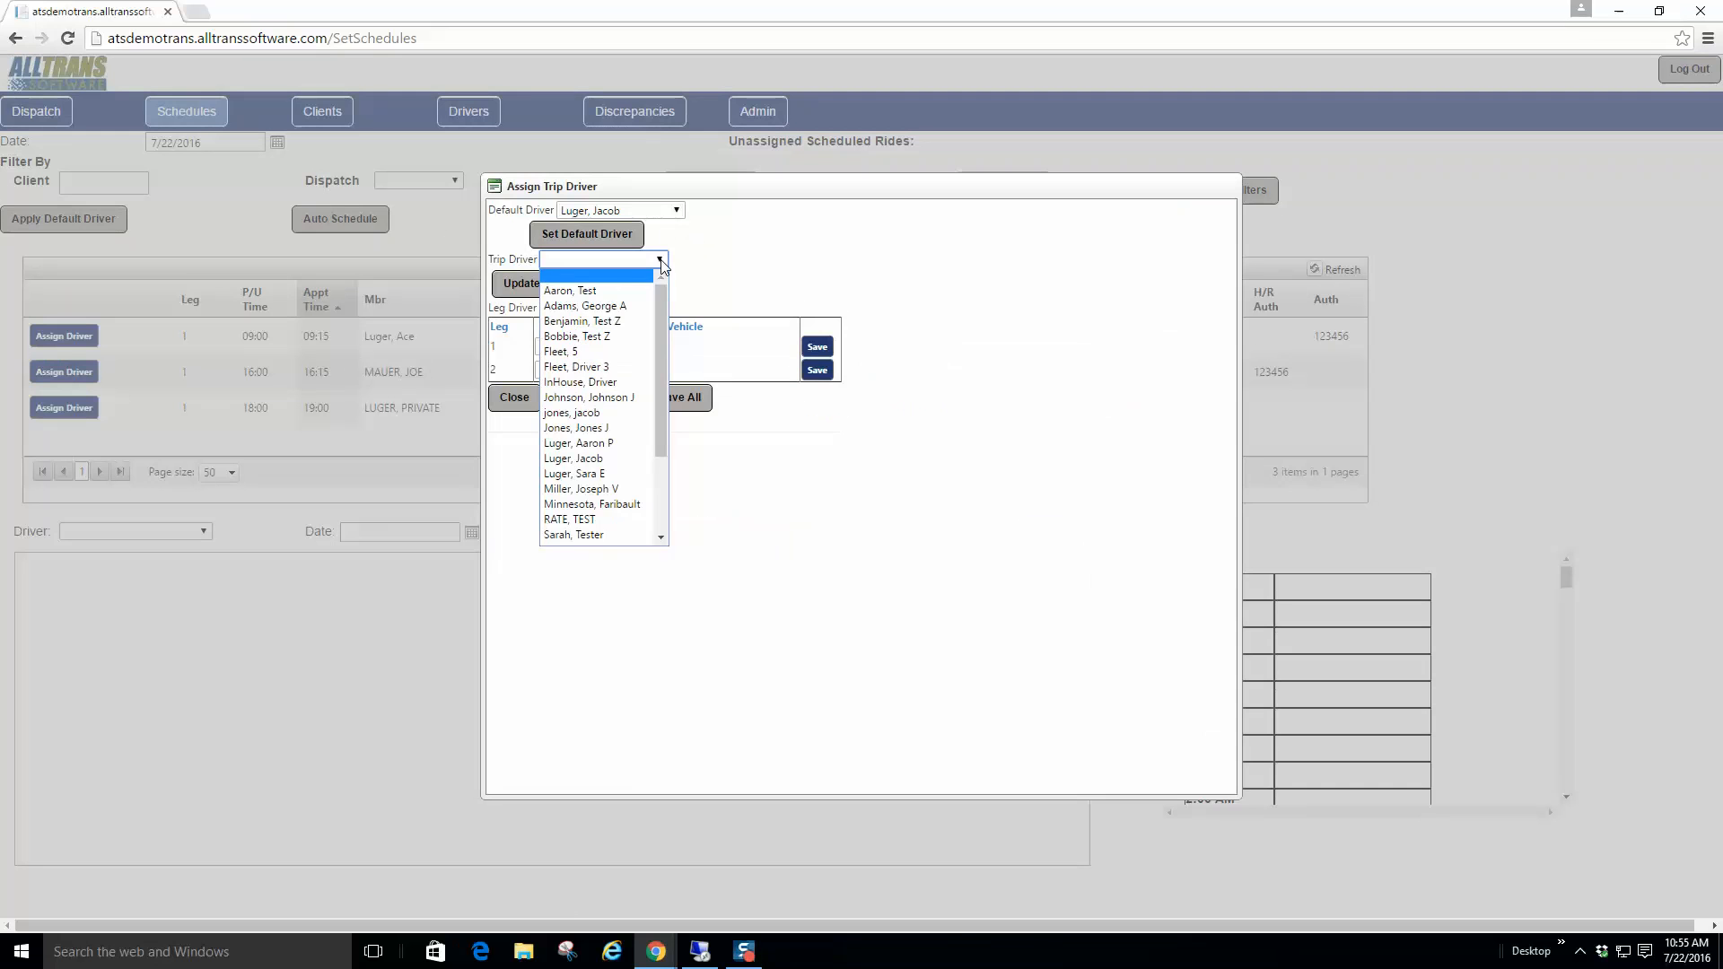
{"action": "left_click", "coordinate": [584, 458]}
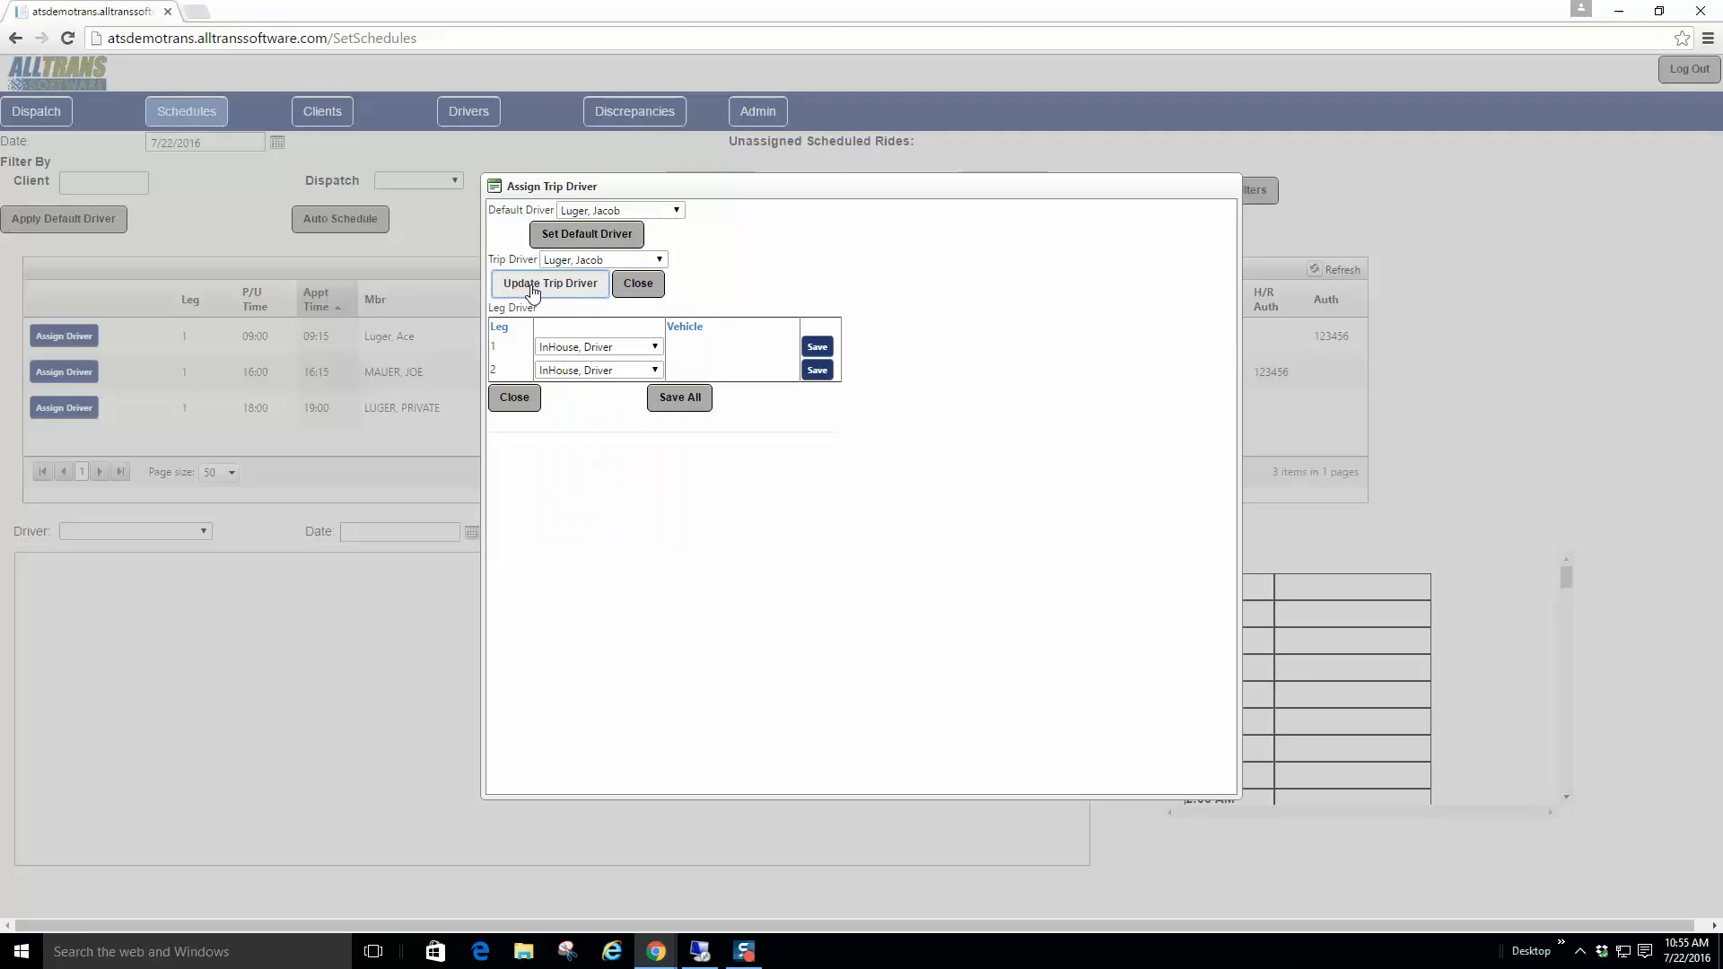
{"action": "left_click", "coordinate": [638, 283]}
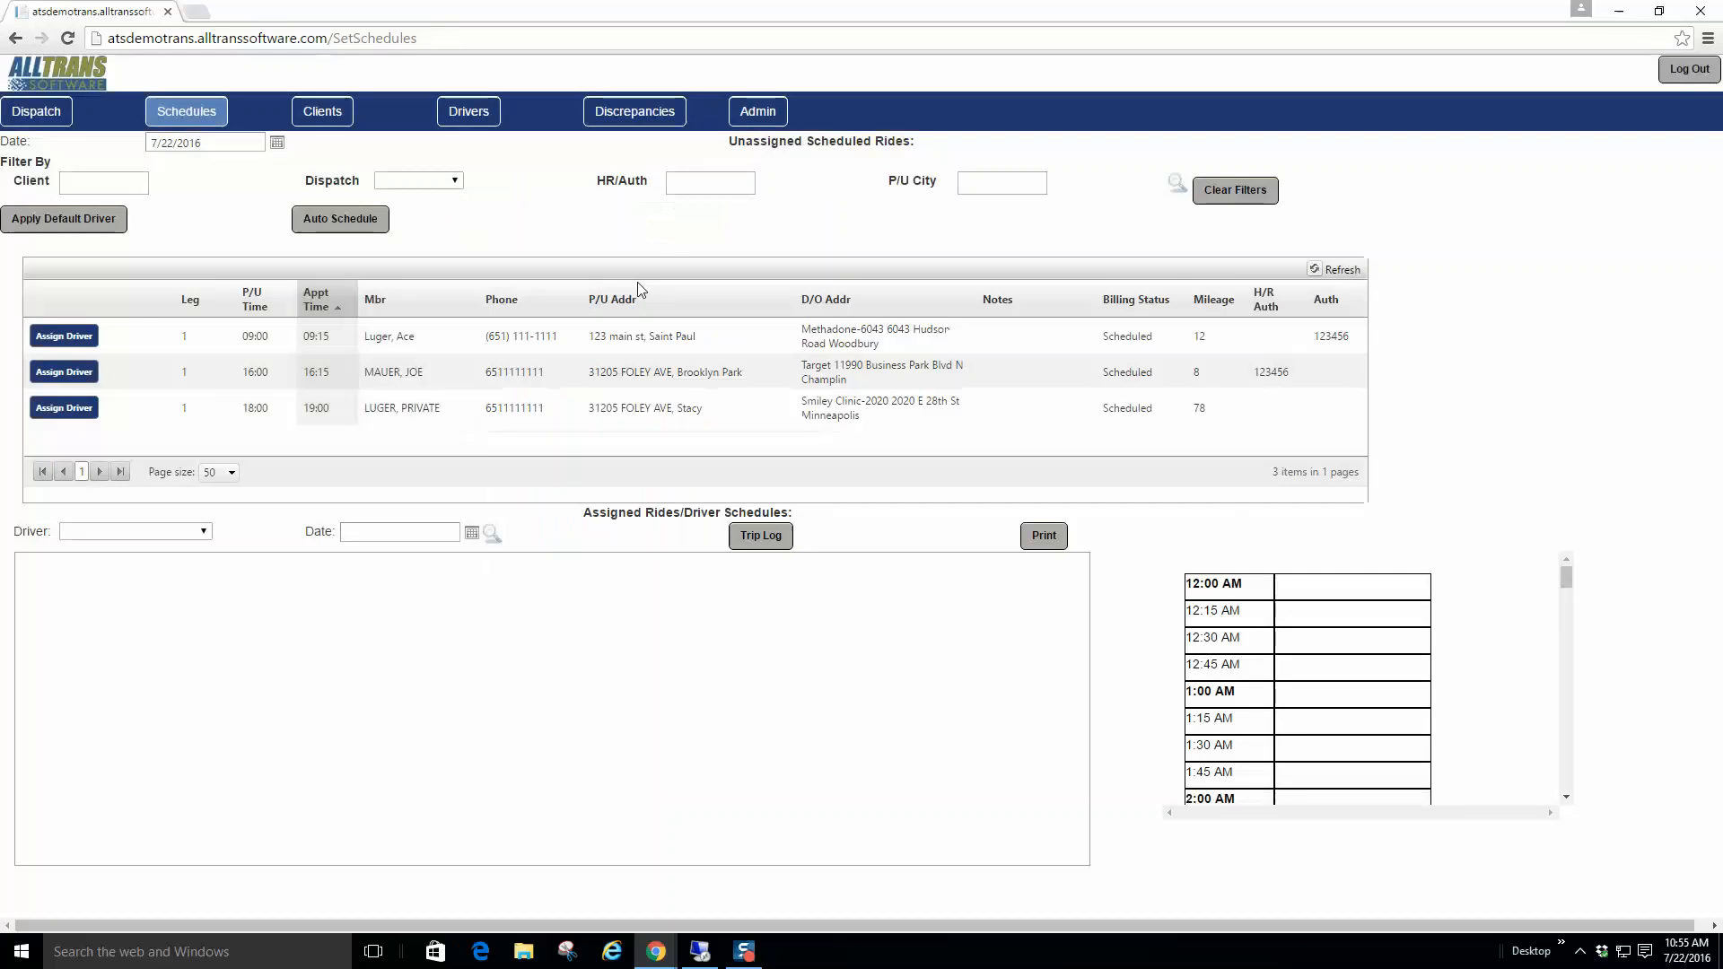
{"action": "left_click", "coordinate": [1176, 186]}
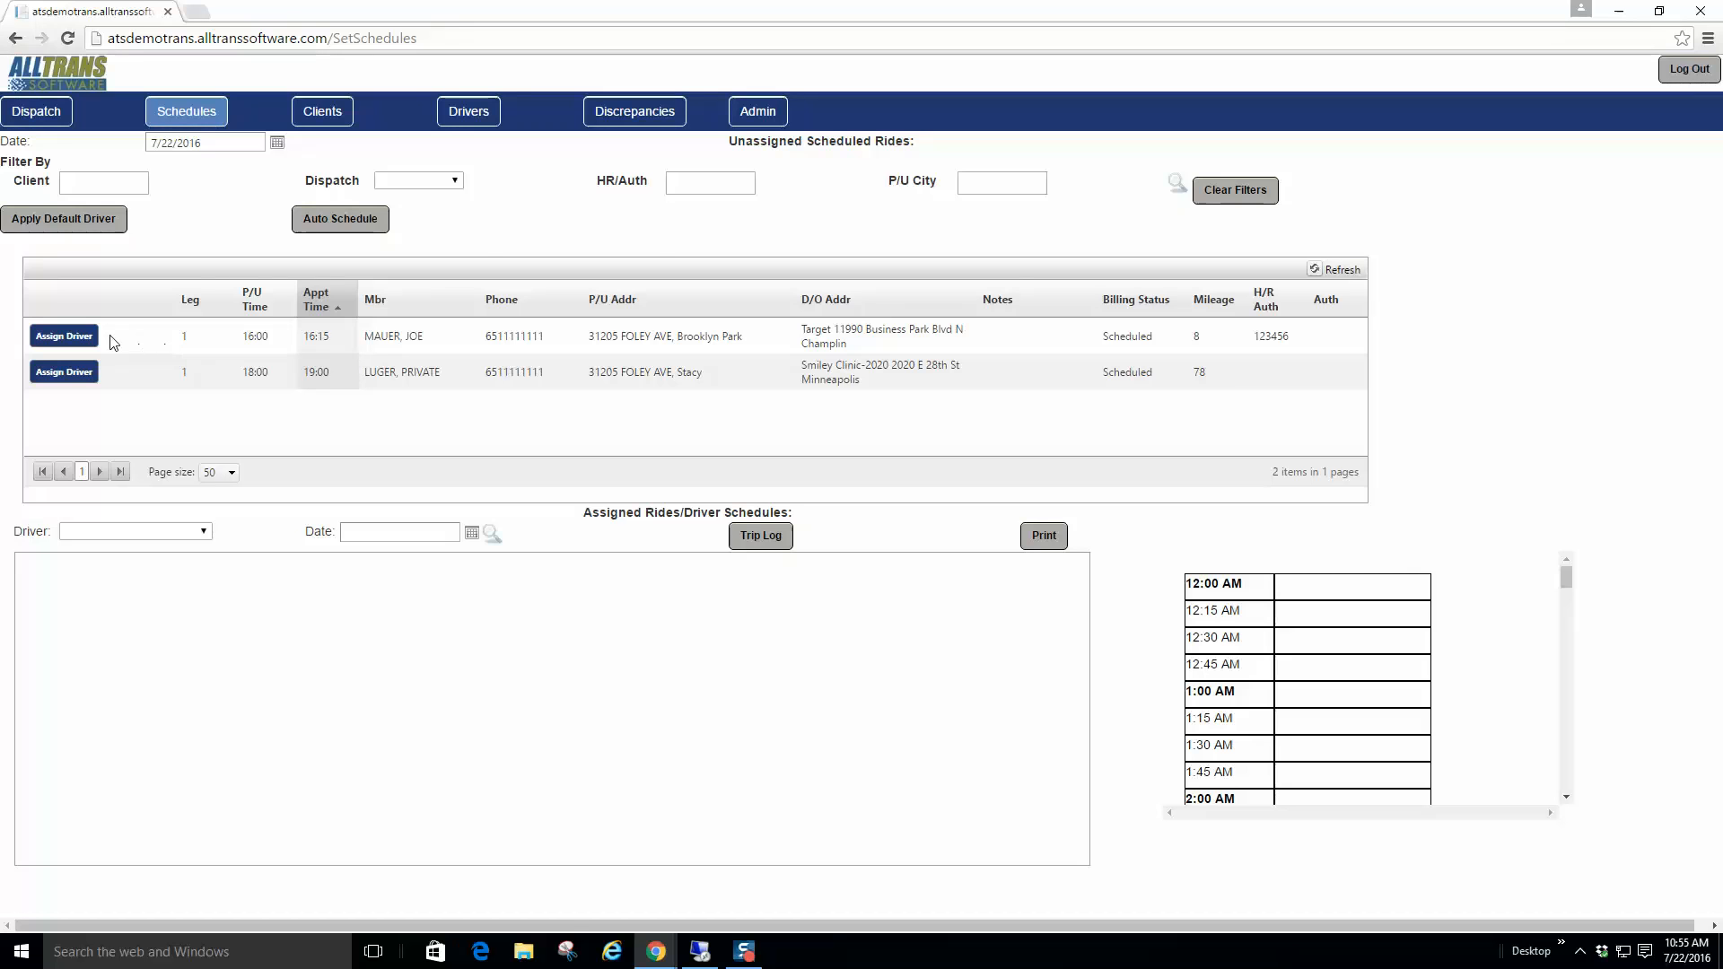
Step: Give Leg 1 and Leg 2 of the 16:15 Brooklyn Park ride different drivers, saving both
{"action": "left_click", "coordinate": [74, 341]}
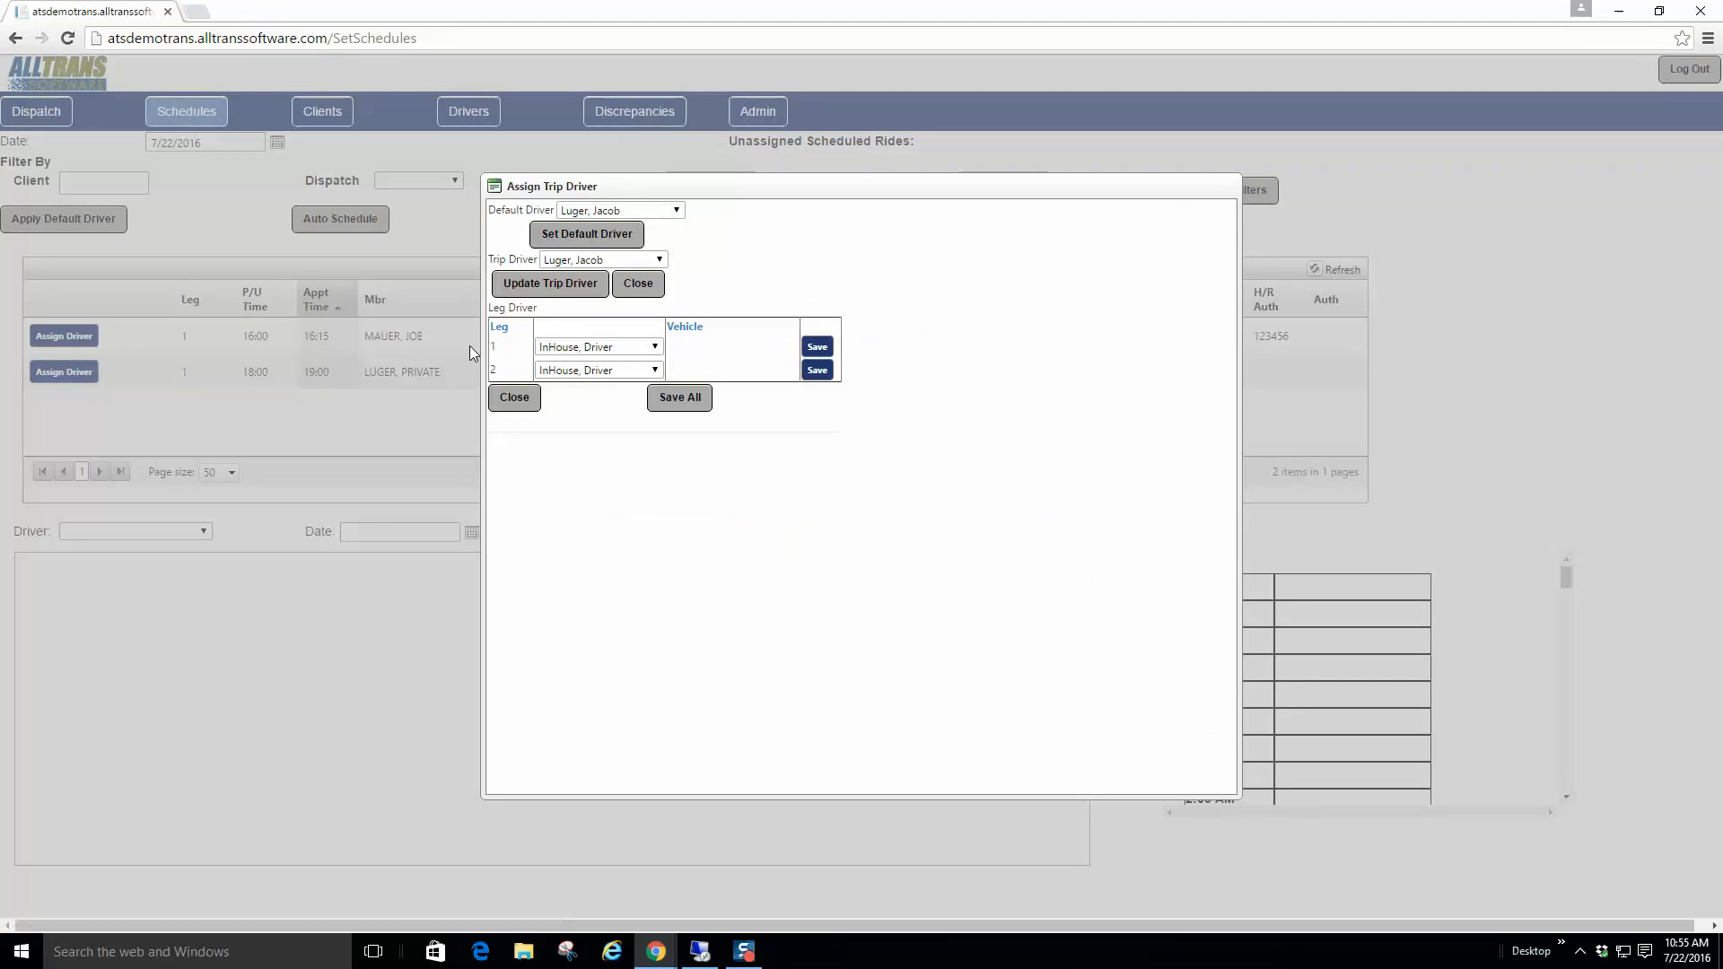
{"action": "left_click", "coordinate": [656, 348]}
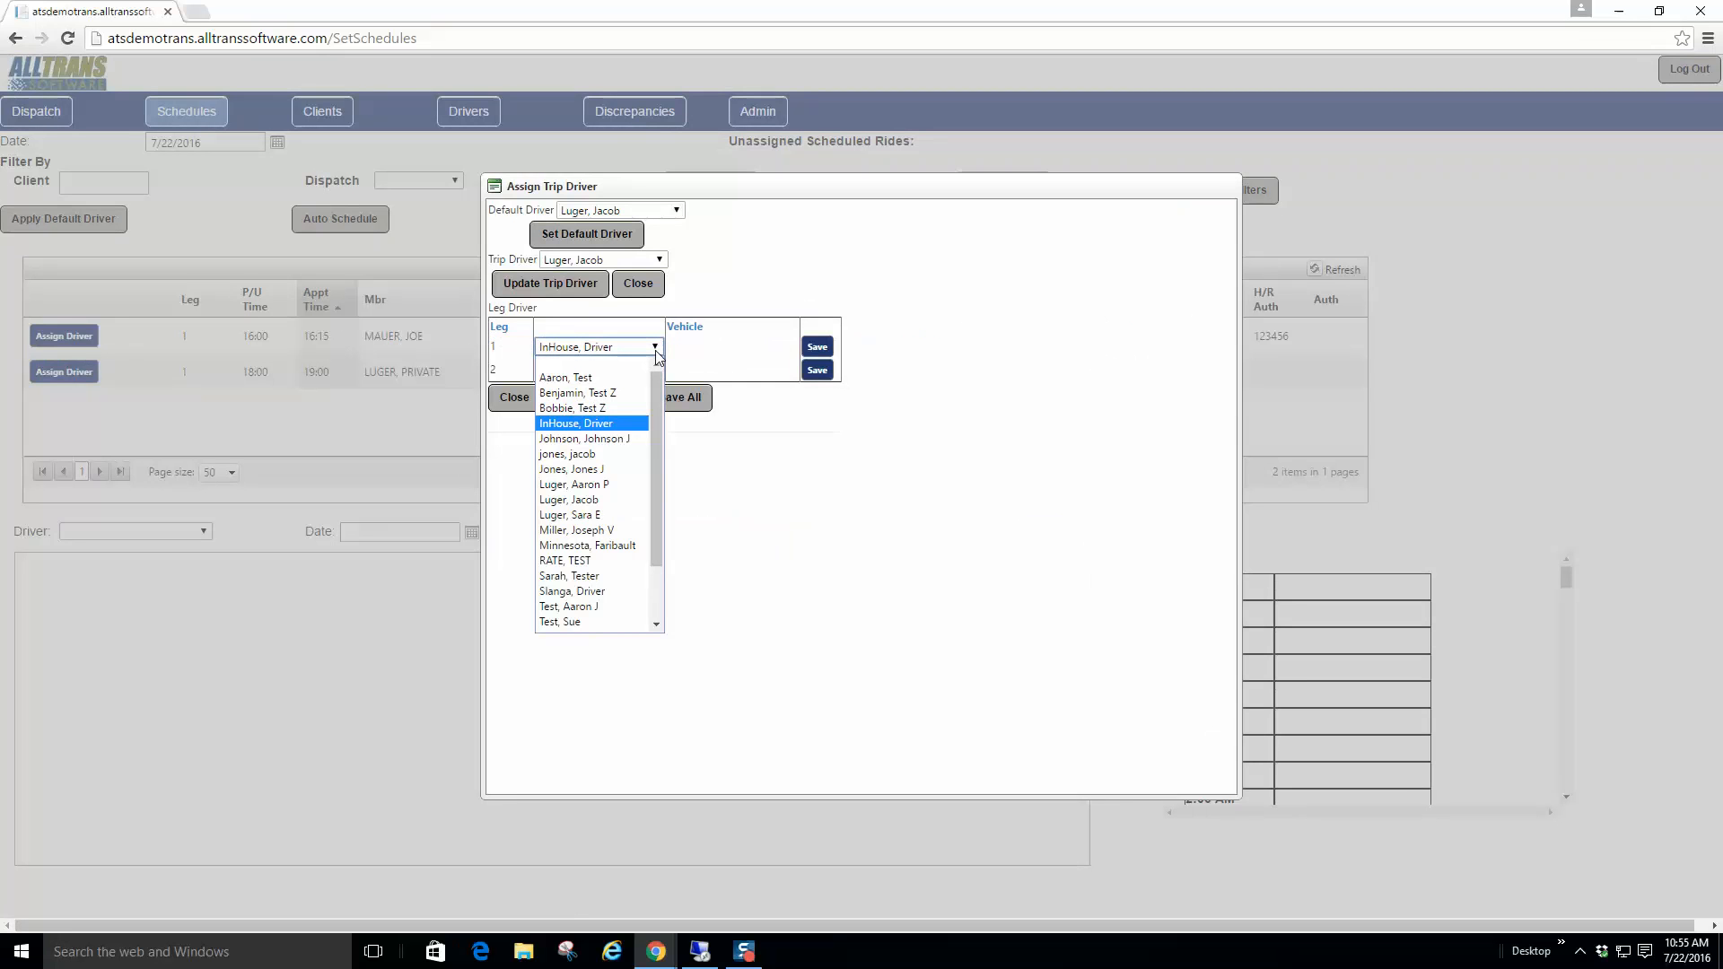
{"action": "key", "text": "Down"}
{"action": "key", "text": "Down"}
{"action": "key", "text": "Down"}
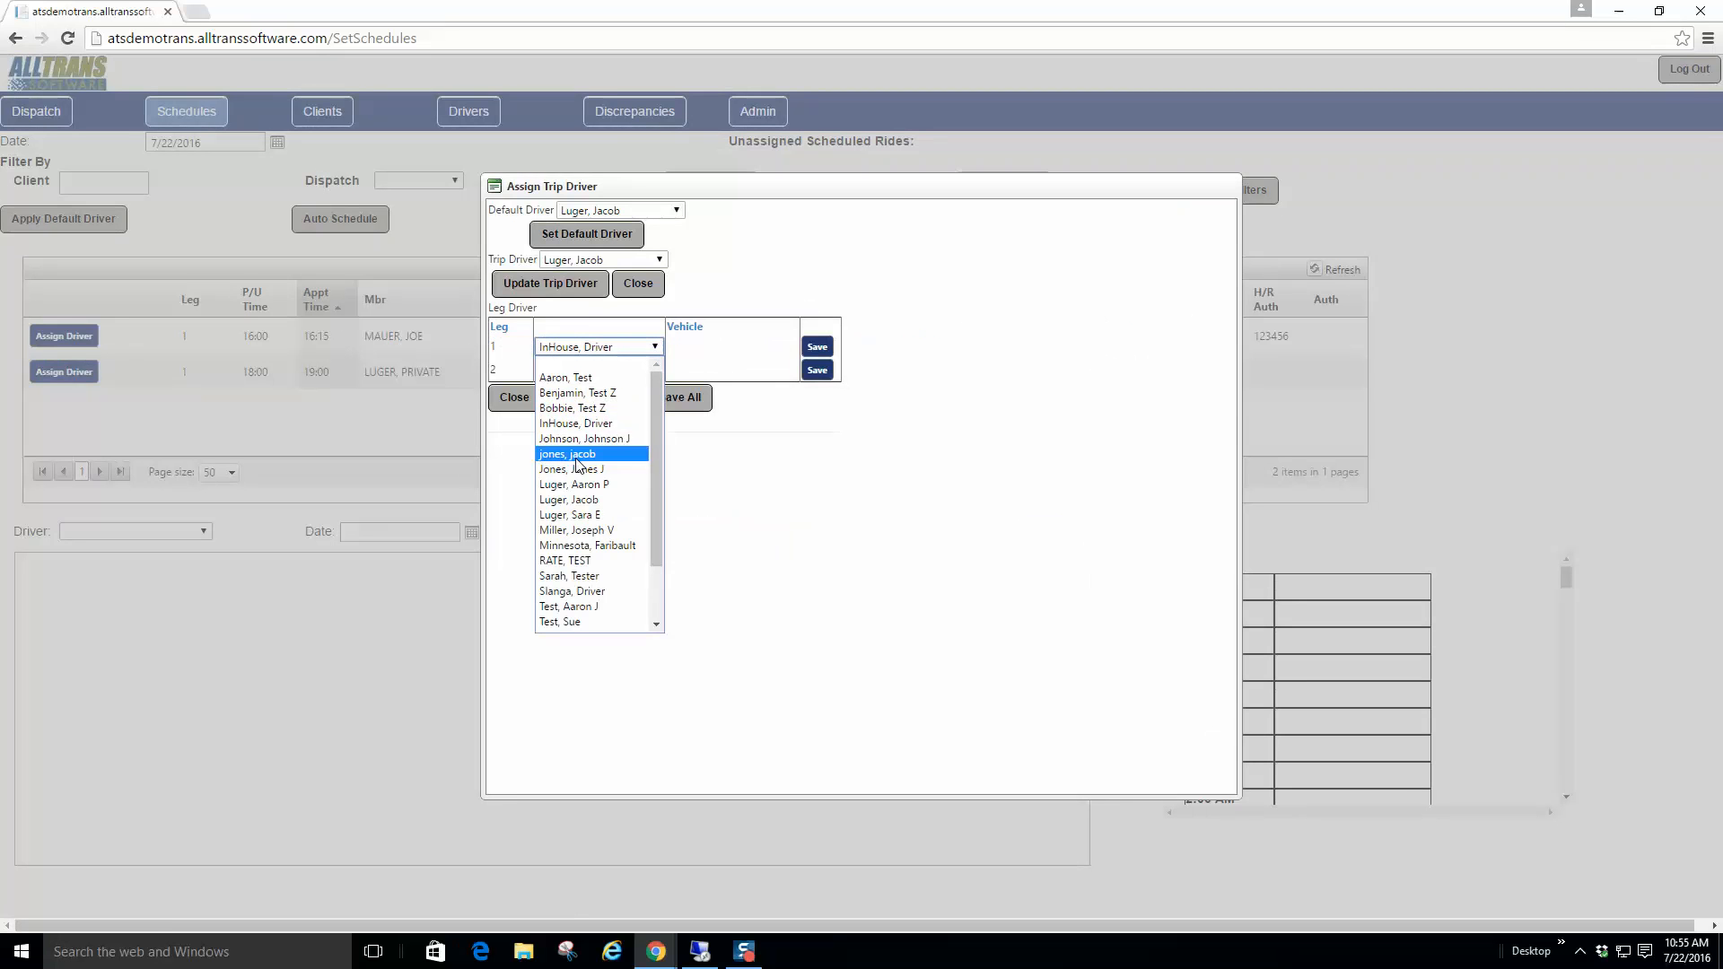
{"action": "key", "text": "Return"}
{"action": "left_click", "coordinate": [656, 372]}
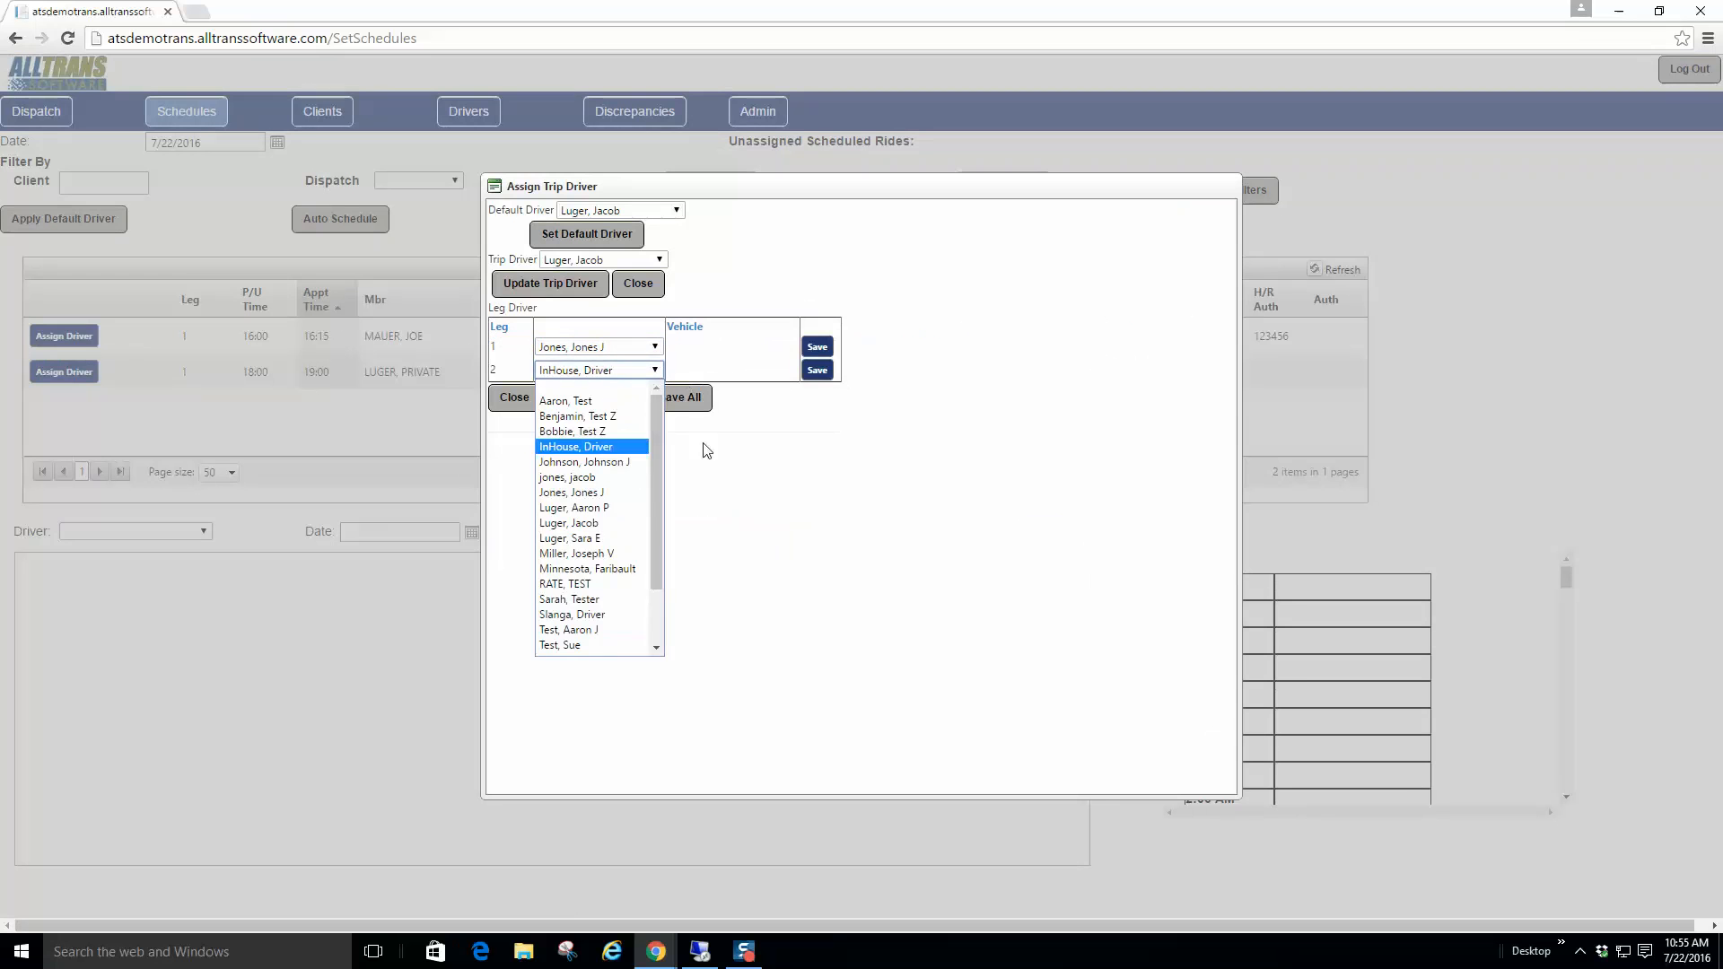
{"action": "left_click", "coordinate": [583, 523]}
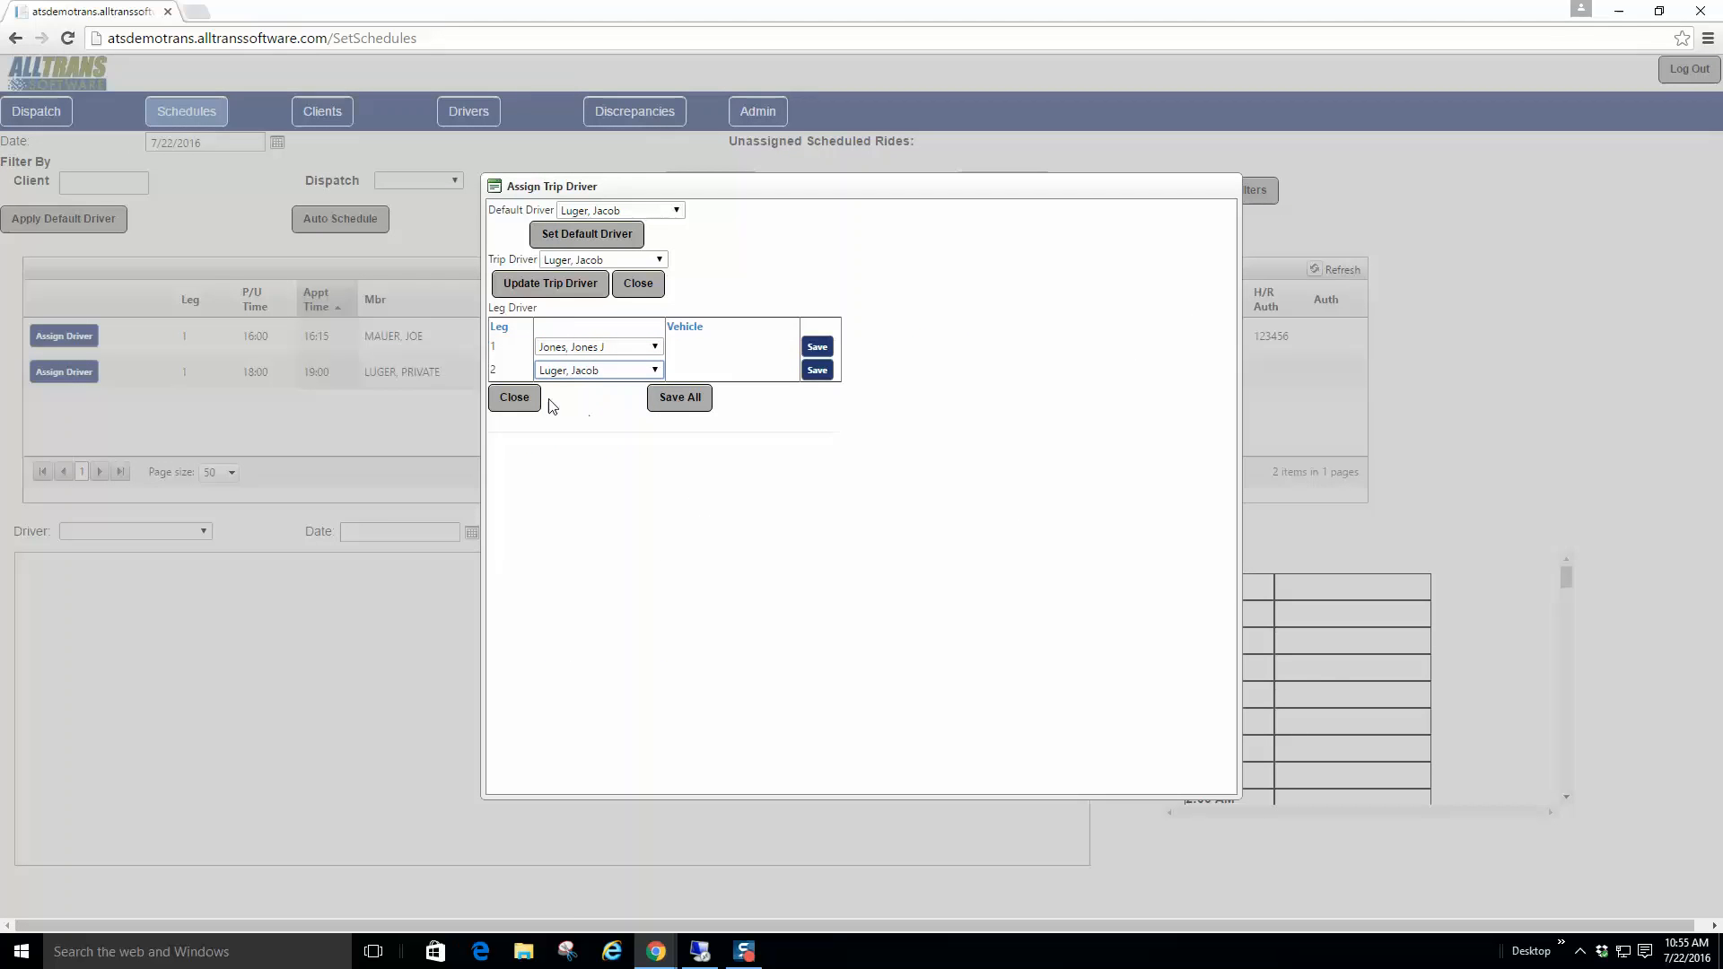
{"action": "left_click", "coordinate": [669, 402]}
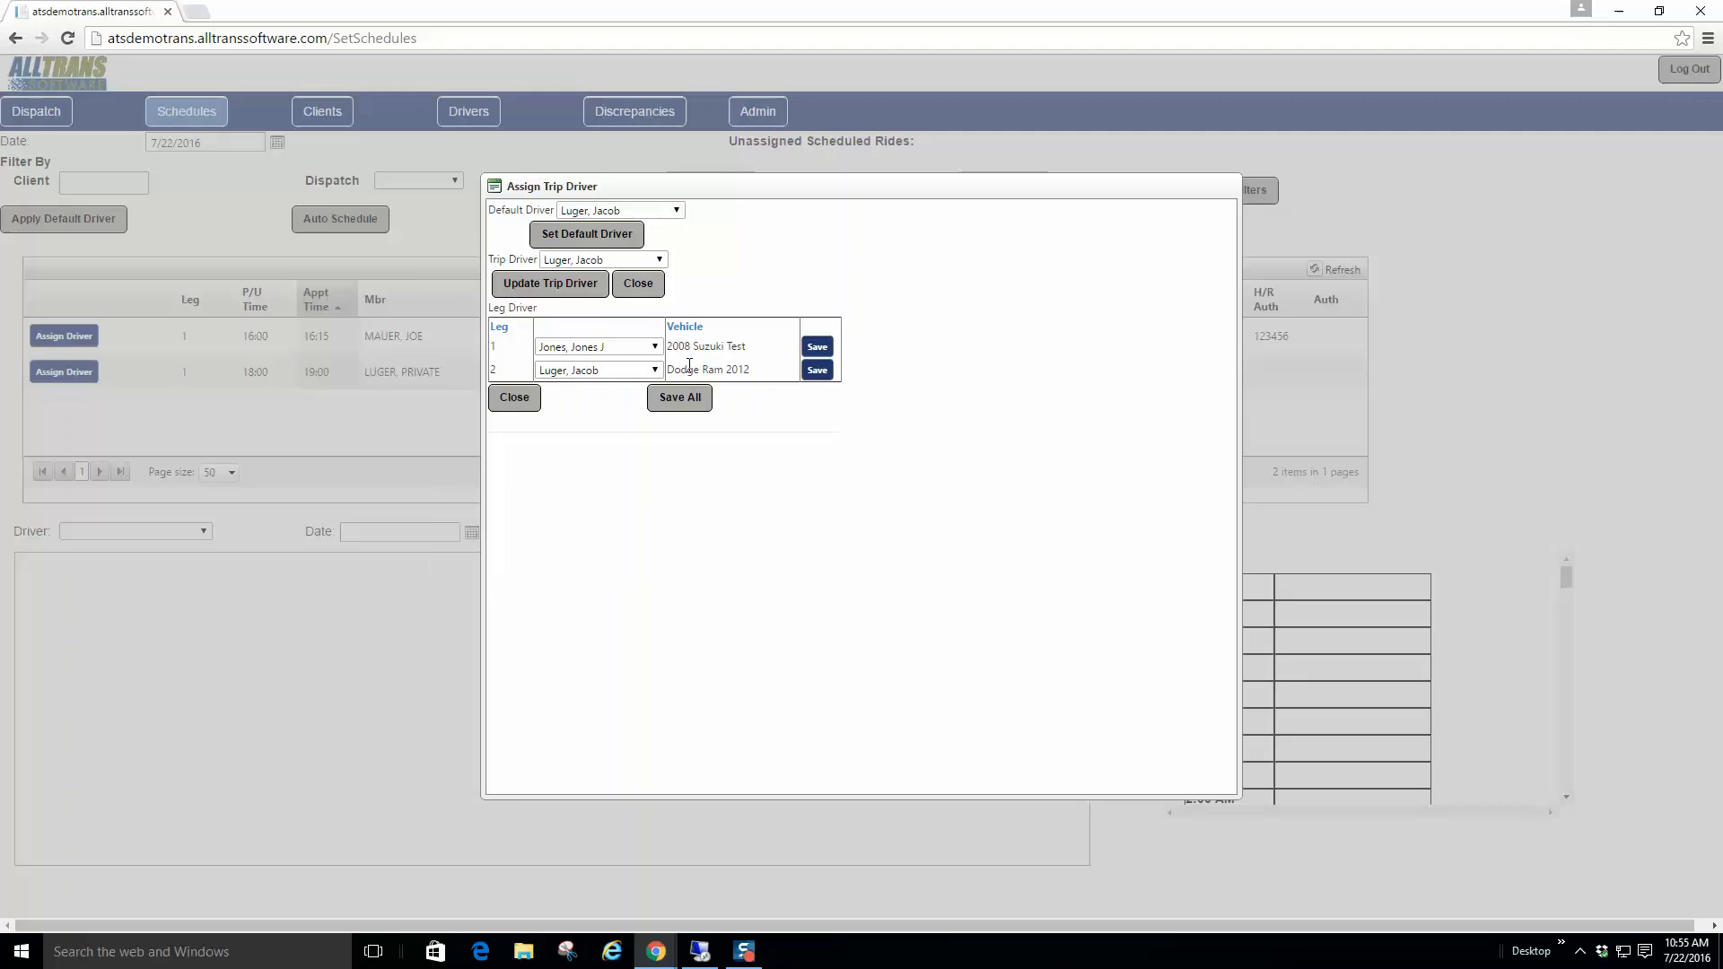
{"action": "left_click", "coordinate": [507, 399]}
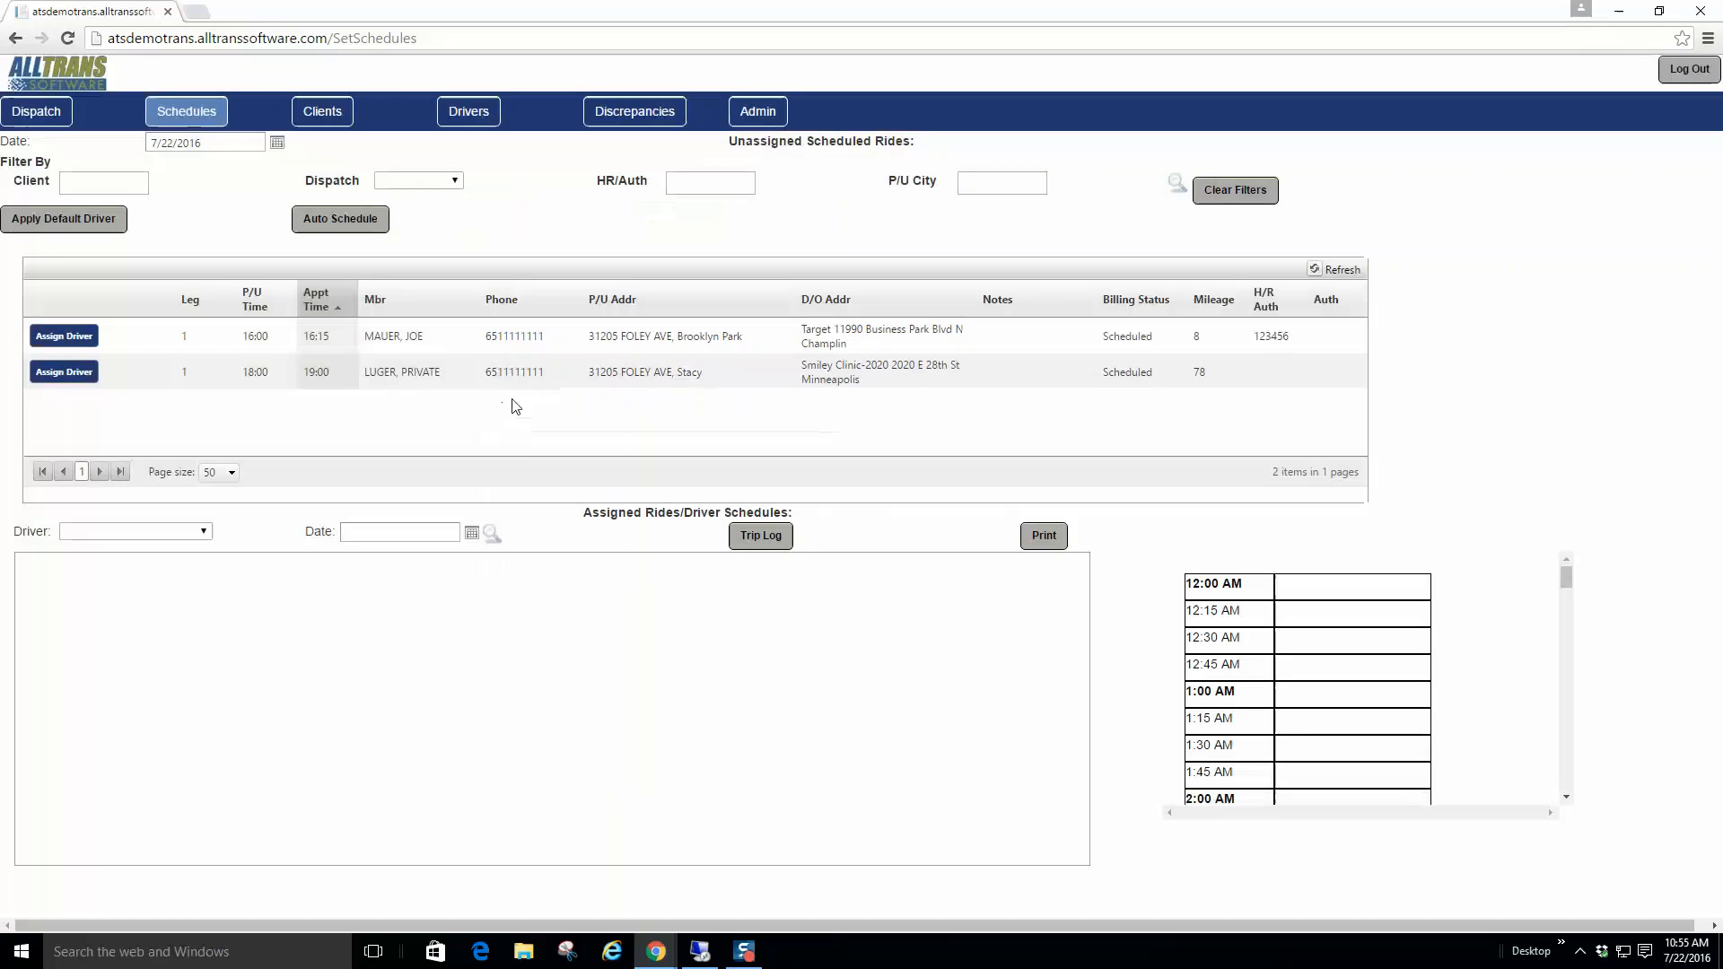
{"action": "left_click", "coordinate": [1175, 187]}
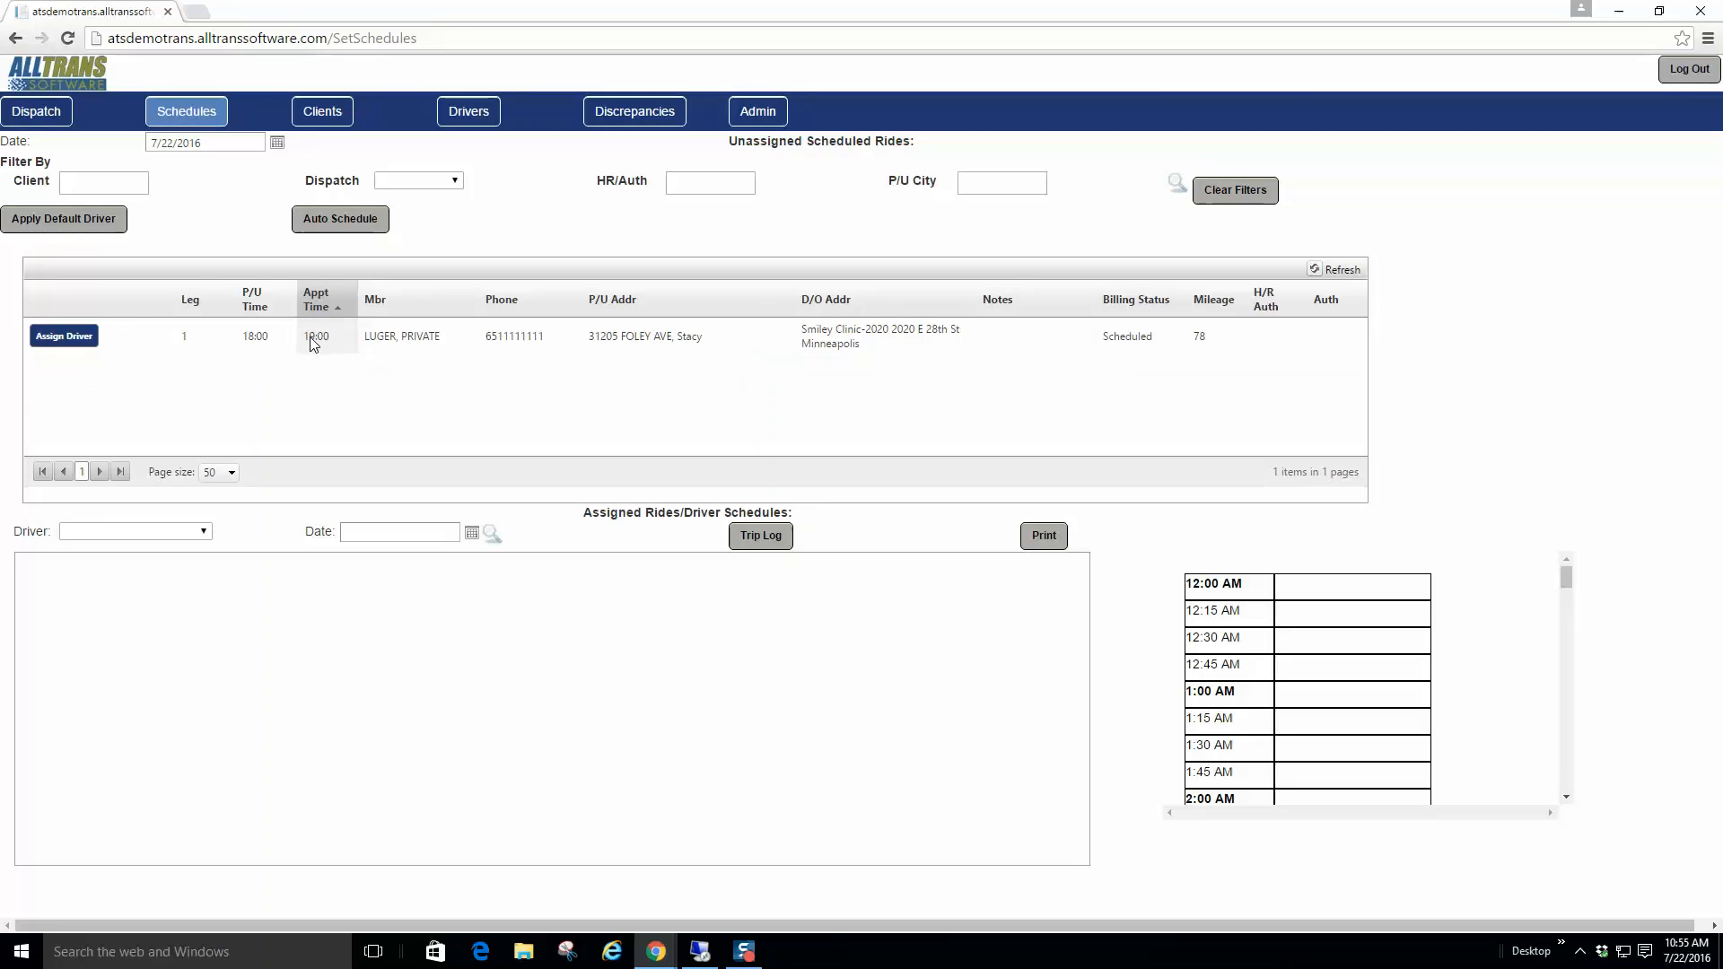
Step: Load a chosen driver's assigned rides for July 22, 2016, listing 13 rides with time slots
{"action": "left_click", "coordinate": [205, 533]}
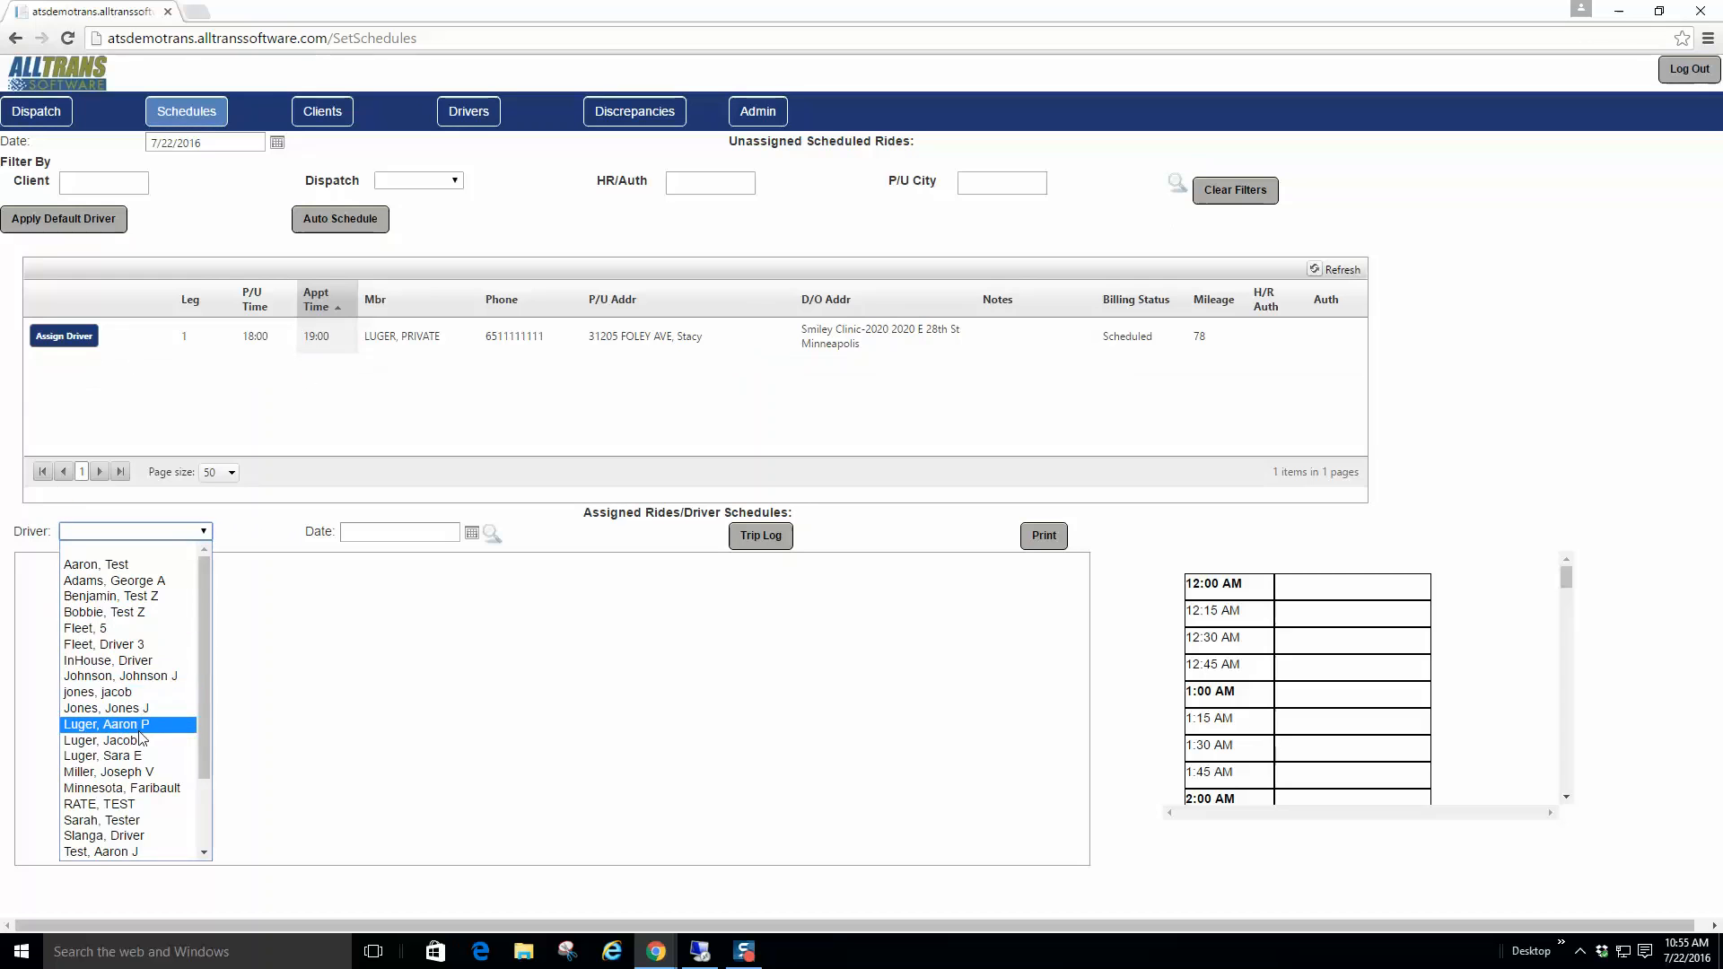
{"action": "mouse_move", "coordinate": [206, 686]}
{"action": "left_mouse_down"}
{"action": "mouse_move", "coordinate": [203, 774]}
{"action": "mouse_move", "coordinate": [202, 665]}
{"action": "left_mouse_up"}
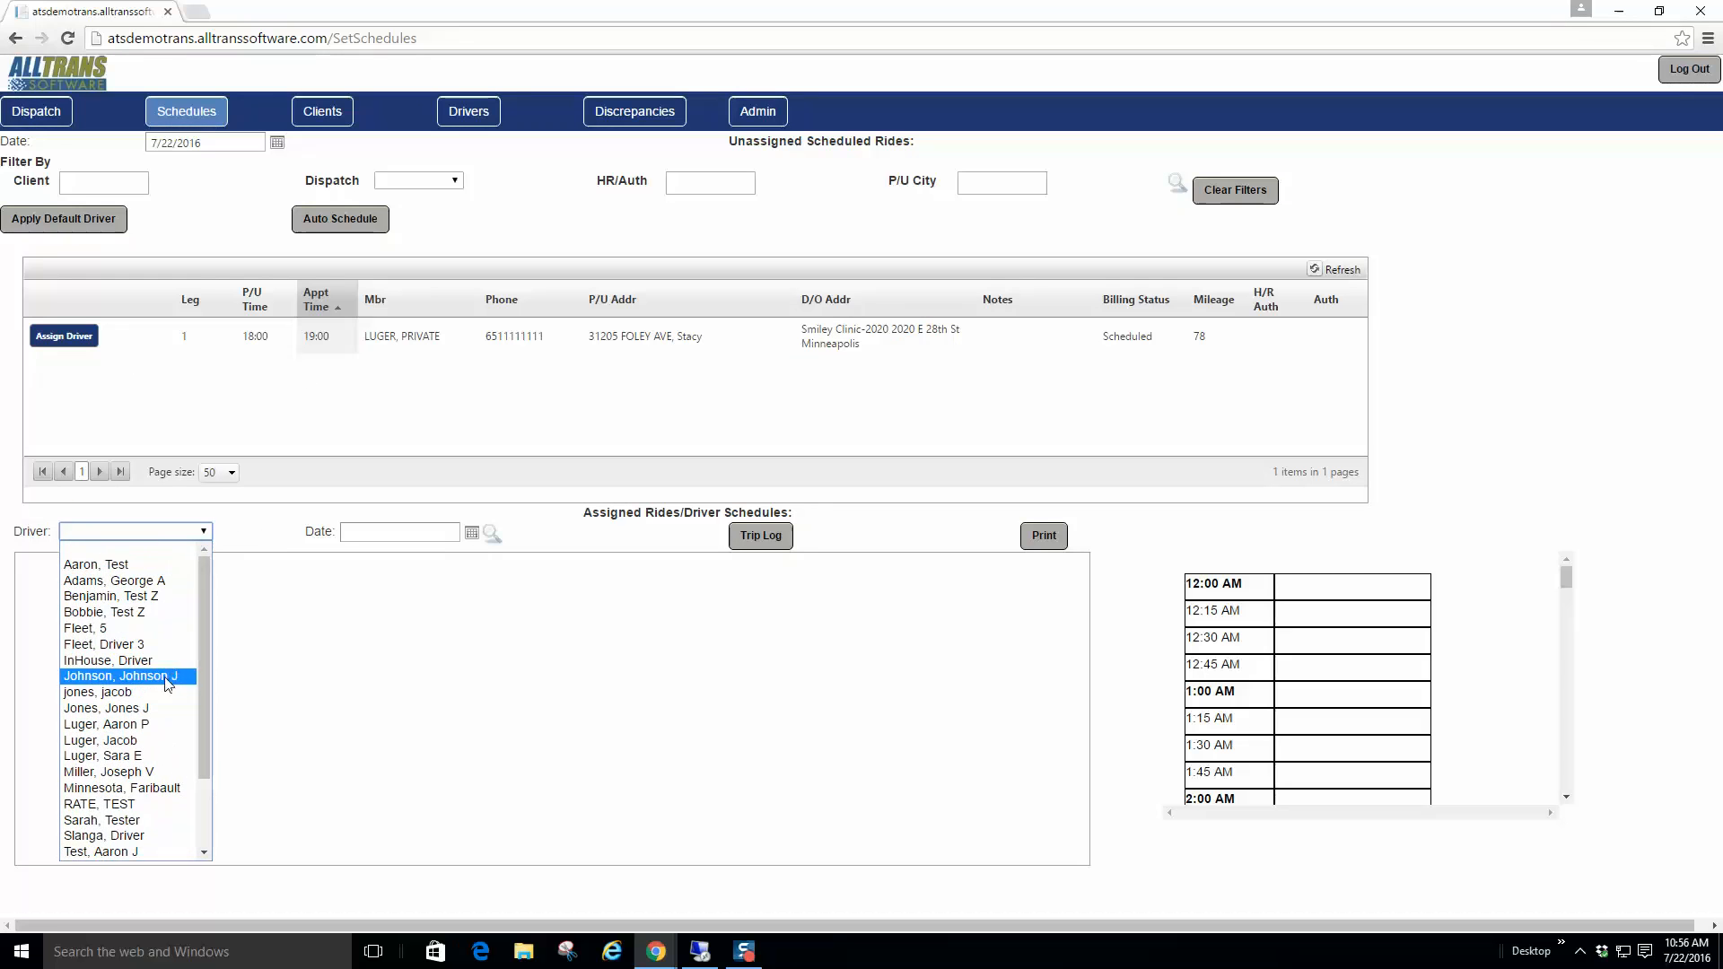
{"action": "left_click", "coordinate": [133, 742]}
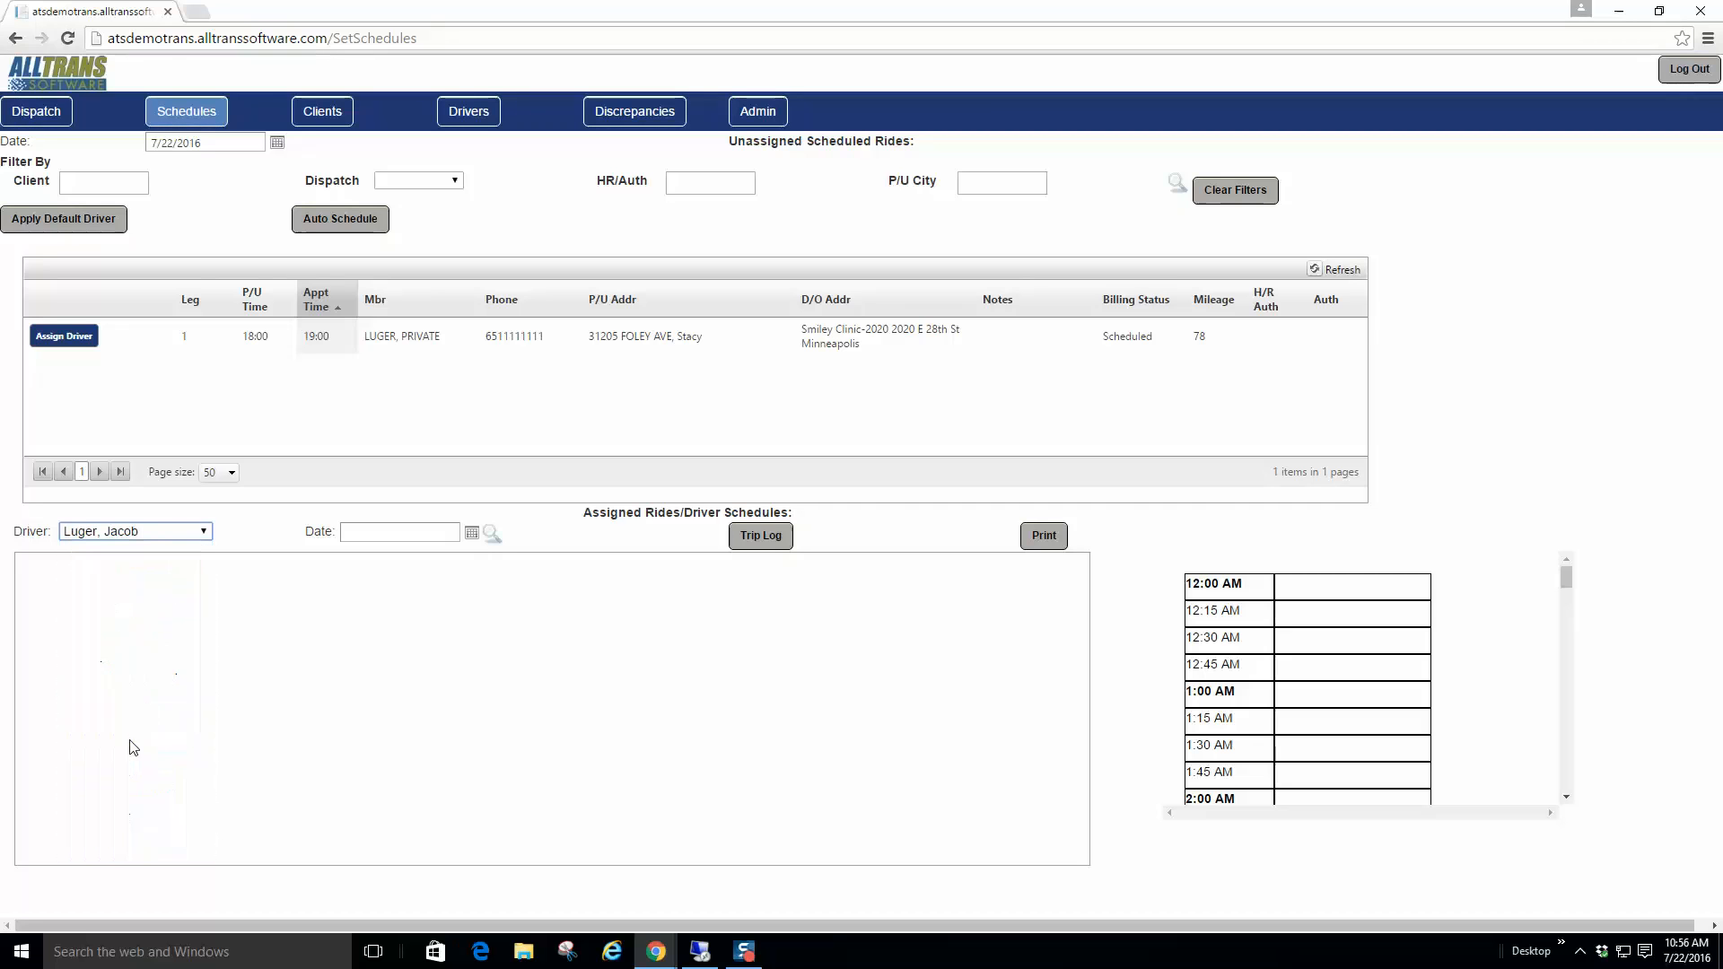
{"action": "left_click", "coordinate": [493, 536]}
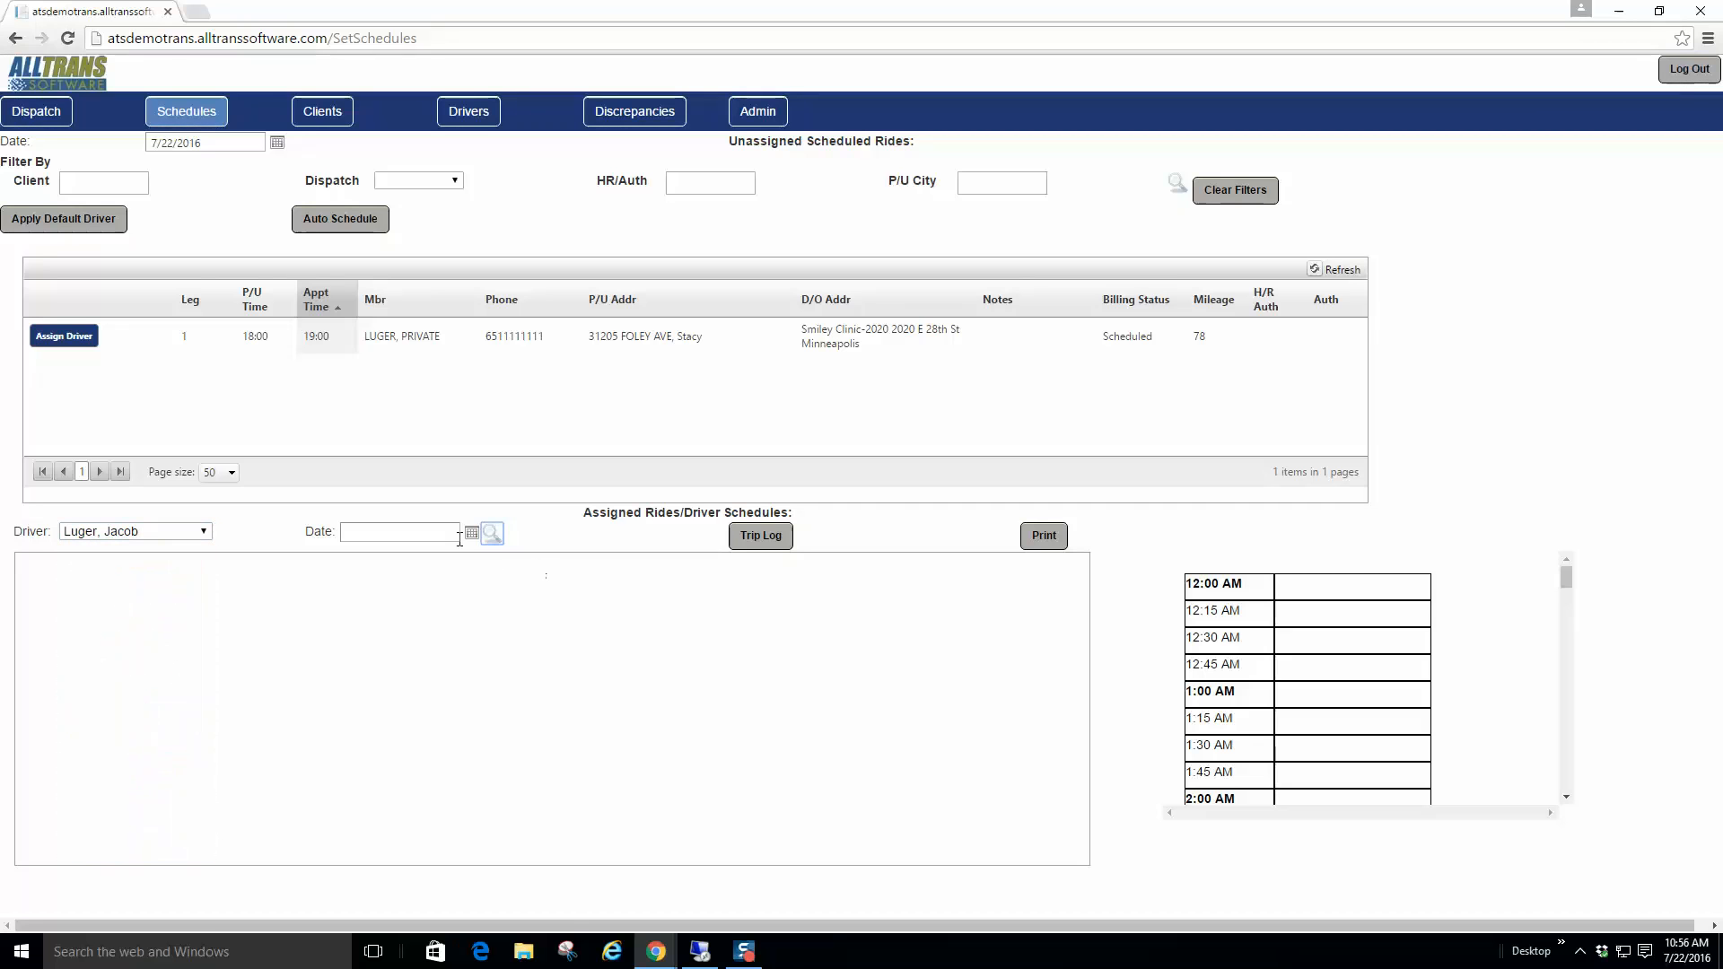
{"action": "left_click", "coordinate": [470, 535]}
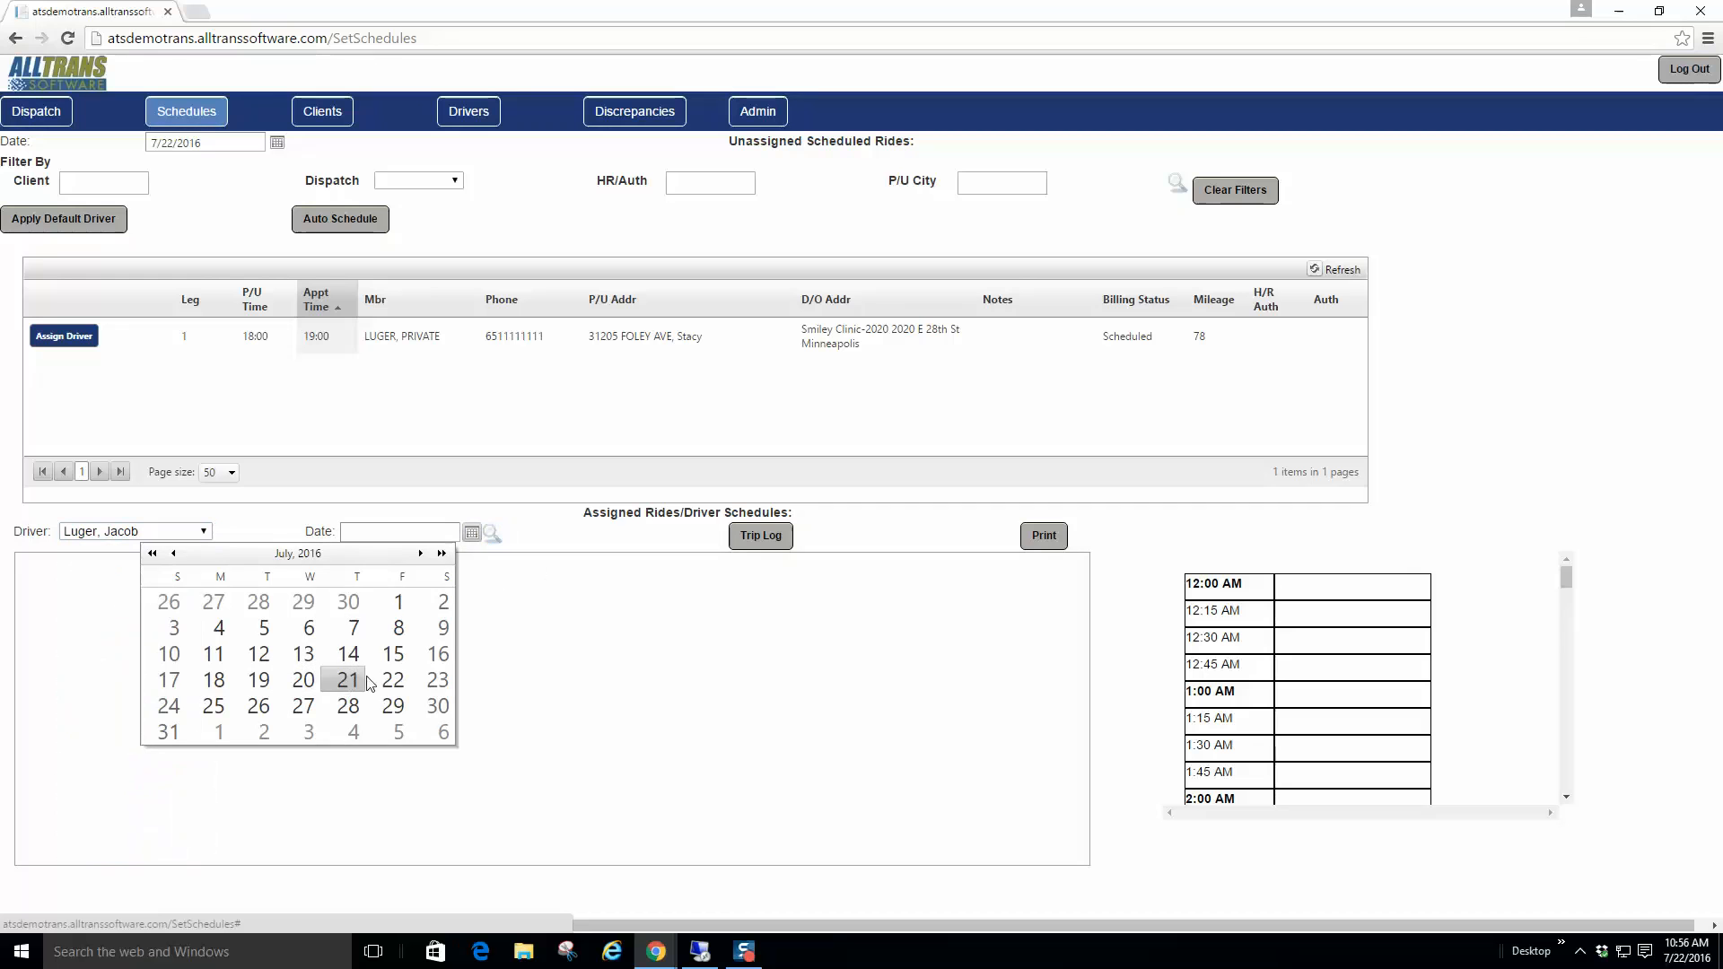
{"action": "left_click", "coordinate": [391, 680]}
{"action": "left_click", "coordinate": [491, 535]}
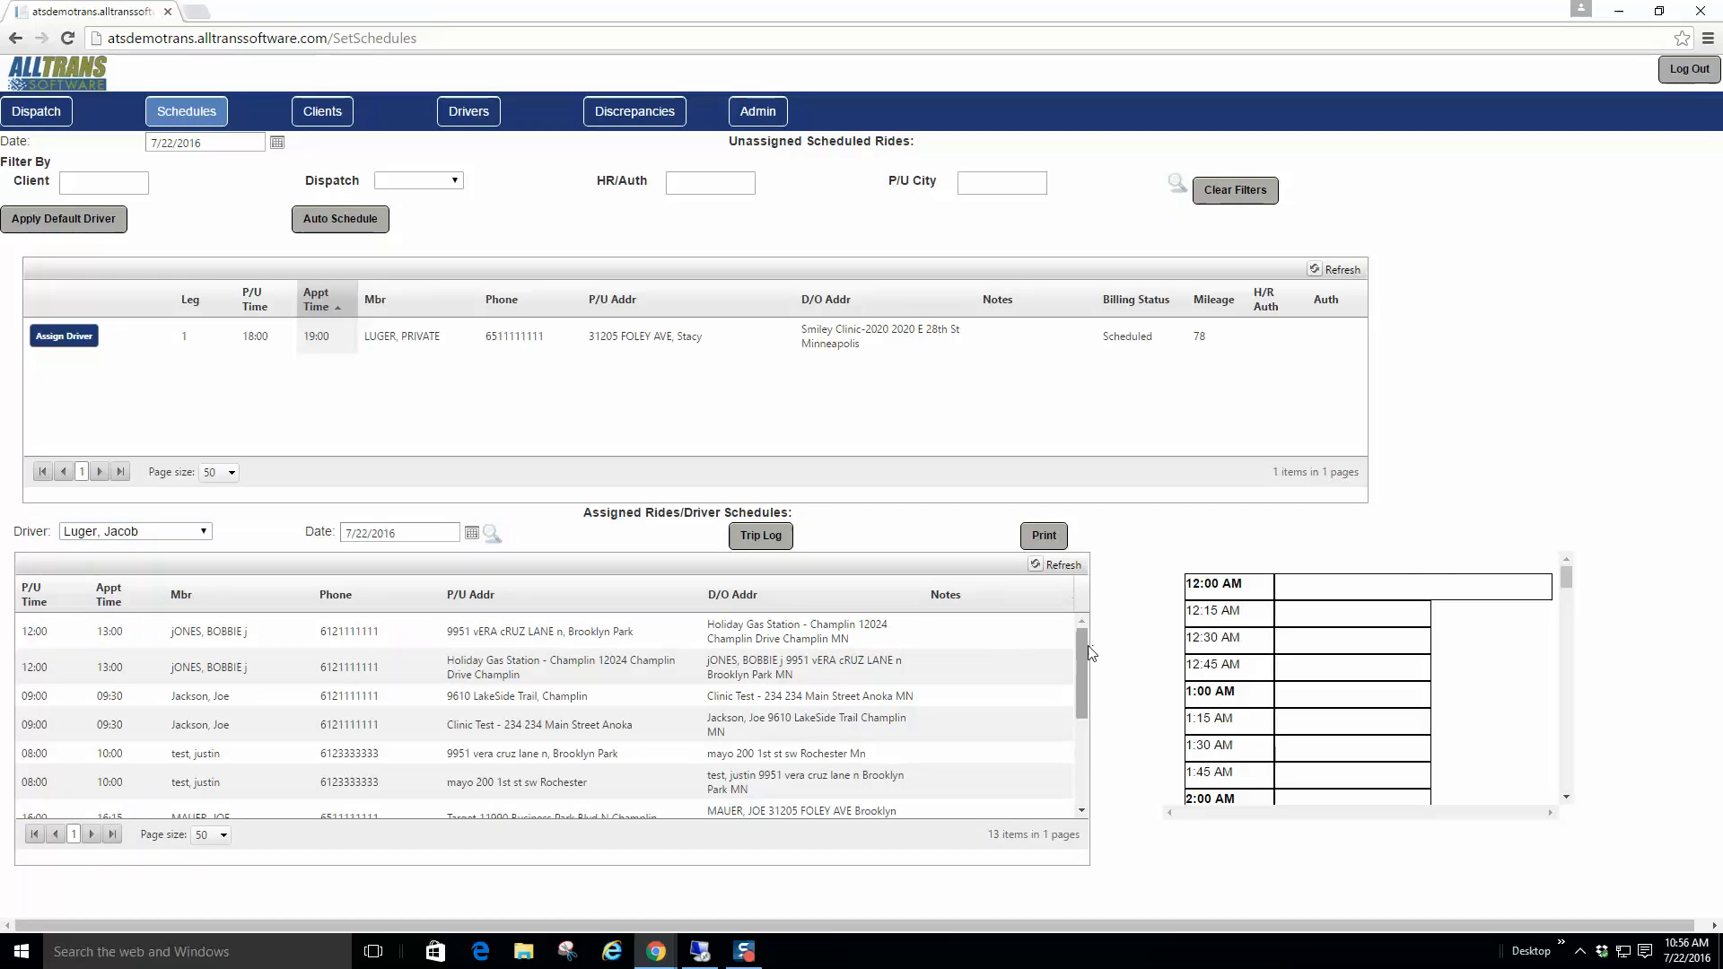
{"action": "mouse_move", "coordinate": [1086, 650]}
{"action": "left_mouse_down"}
{"action": "mouse_move", "coordinate": [1082, 716]}
{"action": "mouse_move", "coordinate": [1096, 632]}
{"action": "left_mouse_up"}
{"action": "left_click_drag", "start_coordinate": [1563, 585], "coordinate": [1565, 734]}
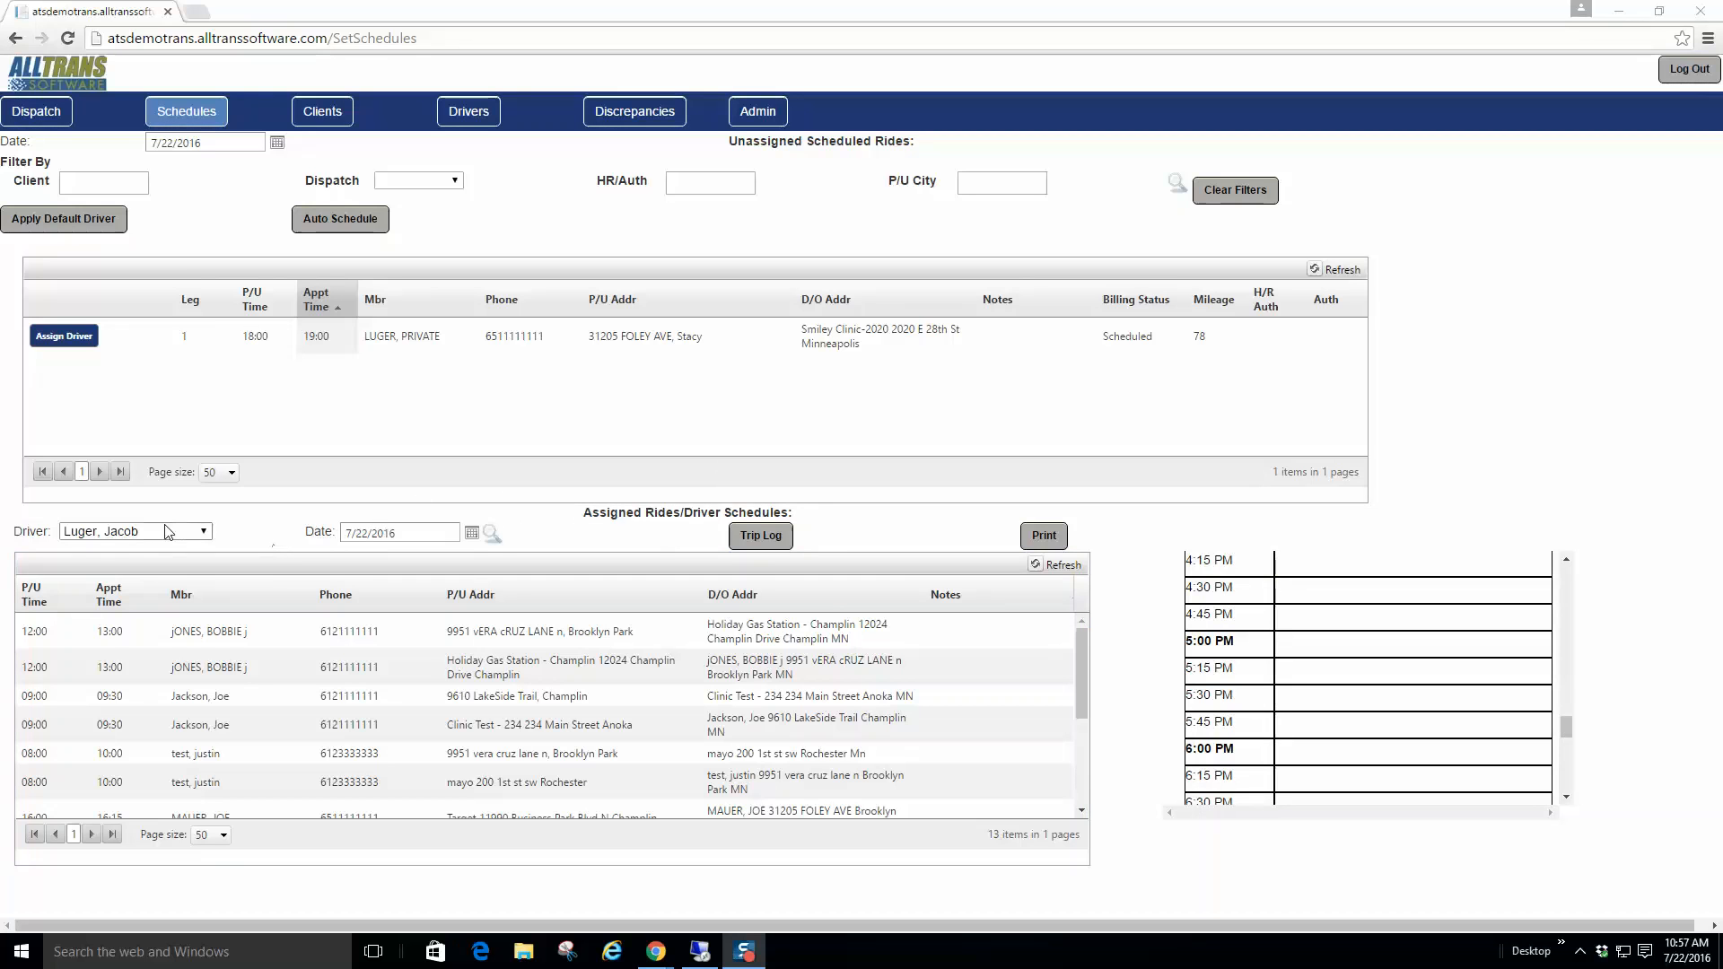
Step: Scroll the grids to review the lone 19:00 Smiley Clinic ride and the driver's 13 rides
{"action": "mouse_move", "coordinate": [1080, 651]}
{"action": "left_mouse_down"}
{"action": "mouse_move", "coordinate": [1079, 729]}
{"action": "mouse_move", "coordinate": [1080, 638]}
{"action": "left_mouse_up"}
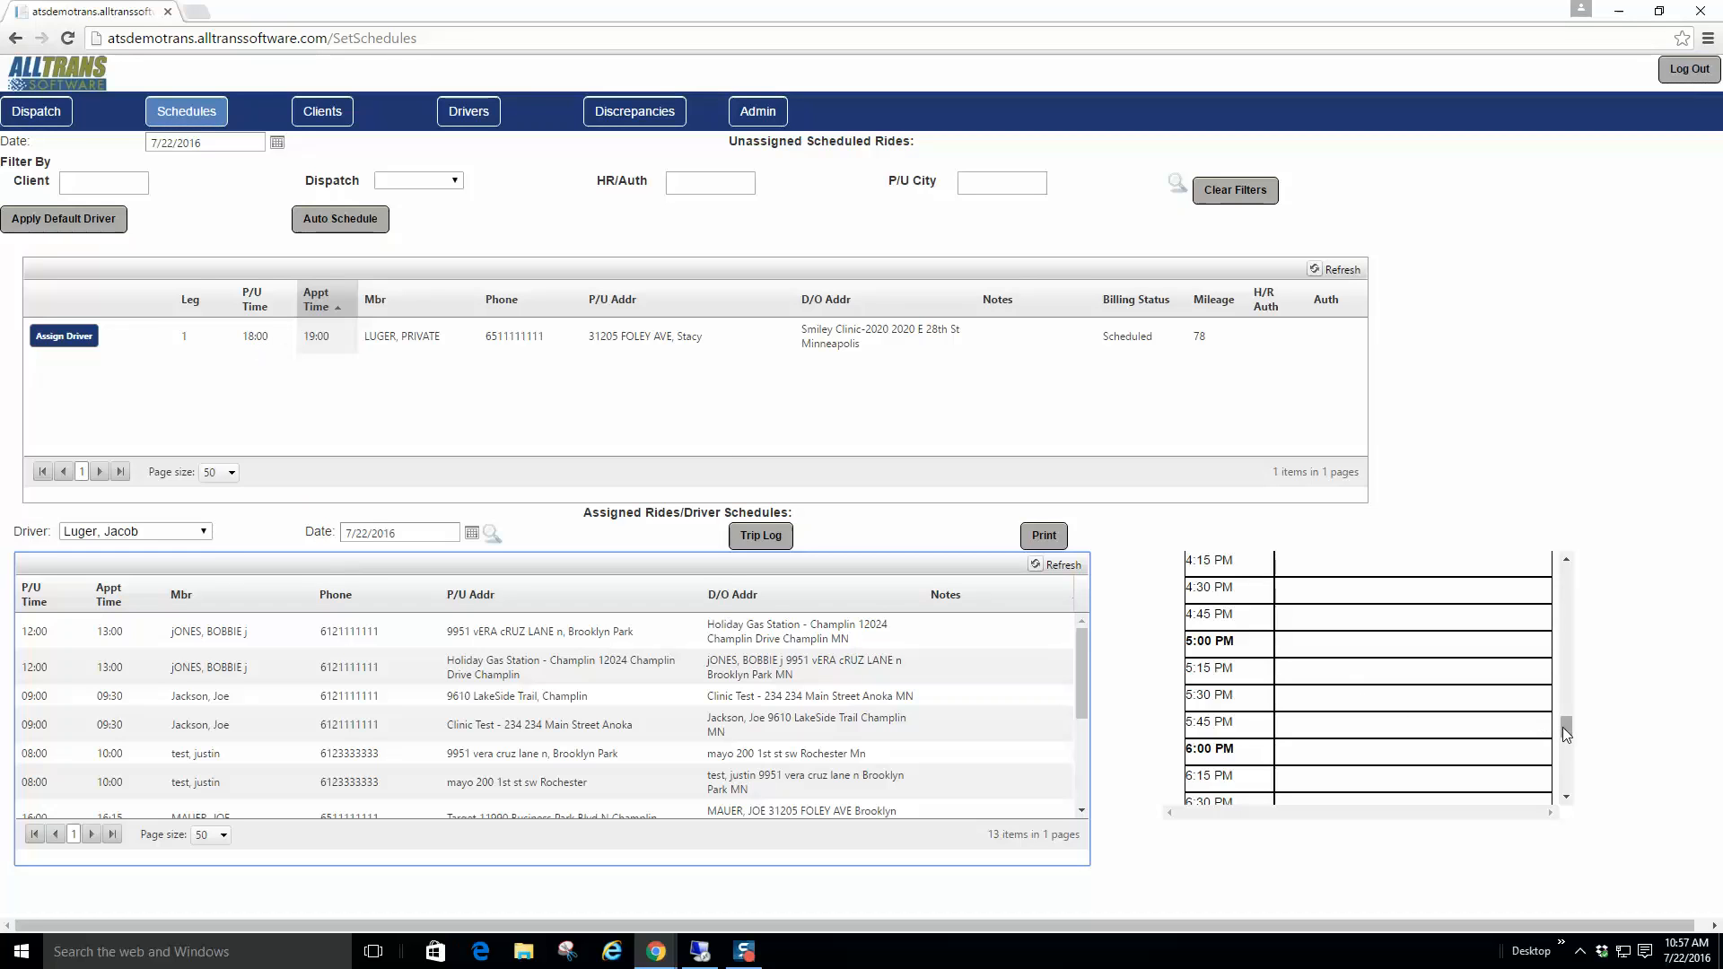
{"action": "mouse_move", "coordinate": [1563, 727]}
{"action": "left_mouse_down"}
{"action": "mouse_move", "coordinate": [1564, 688]}
{"action": "mouse_move", "coordinate": [1563, 718]}
{"action": "left_mouse_up"}
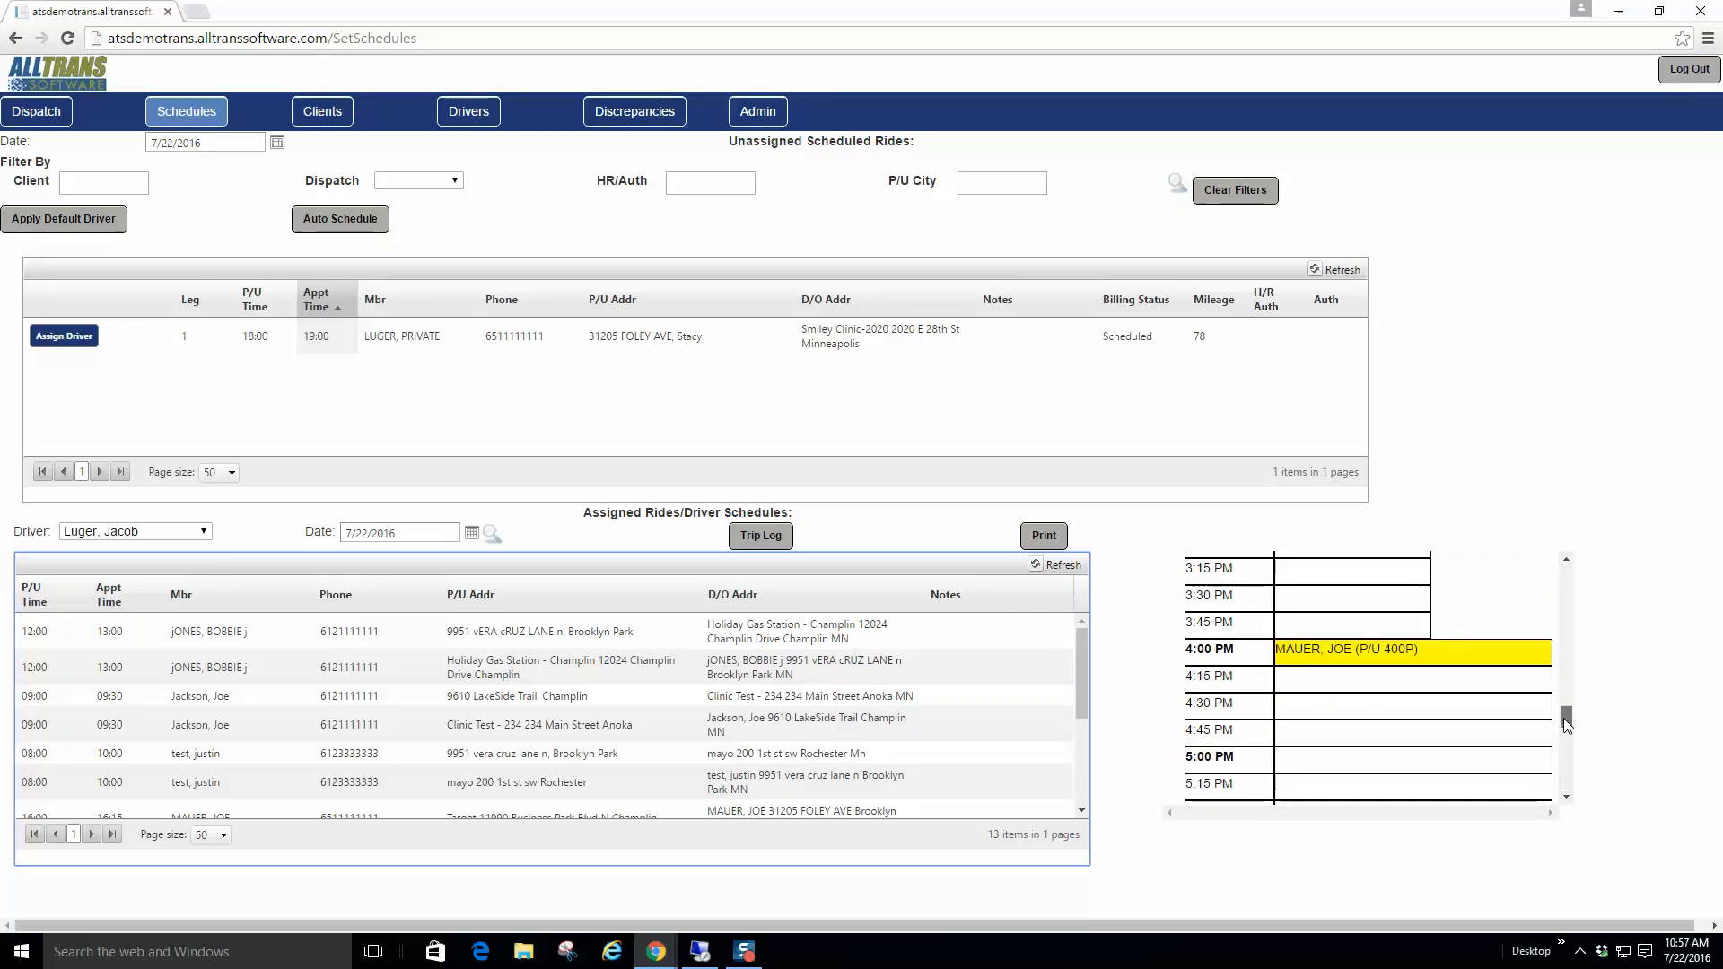
{"action": "left_click_drag", "start_coordinate": [1563, 718], "coordinate": [1563, 735]}
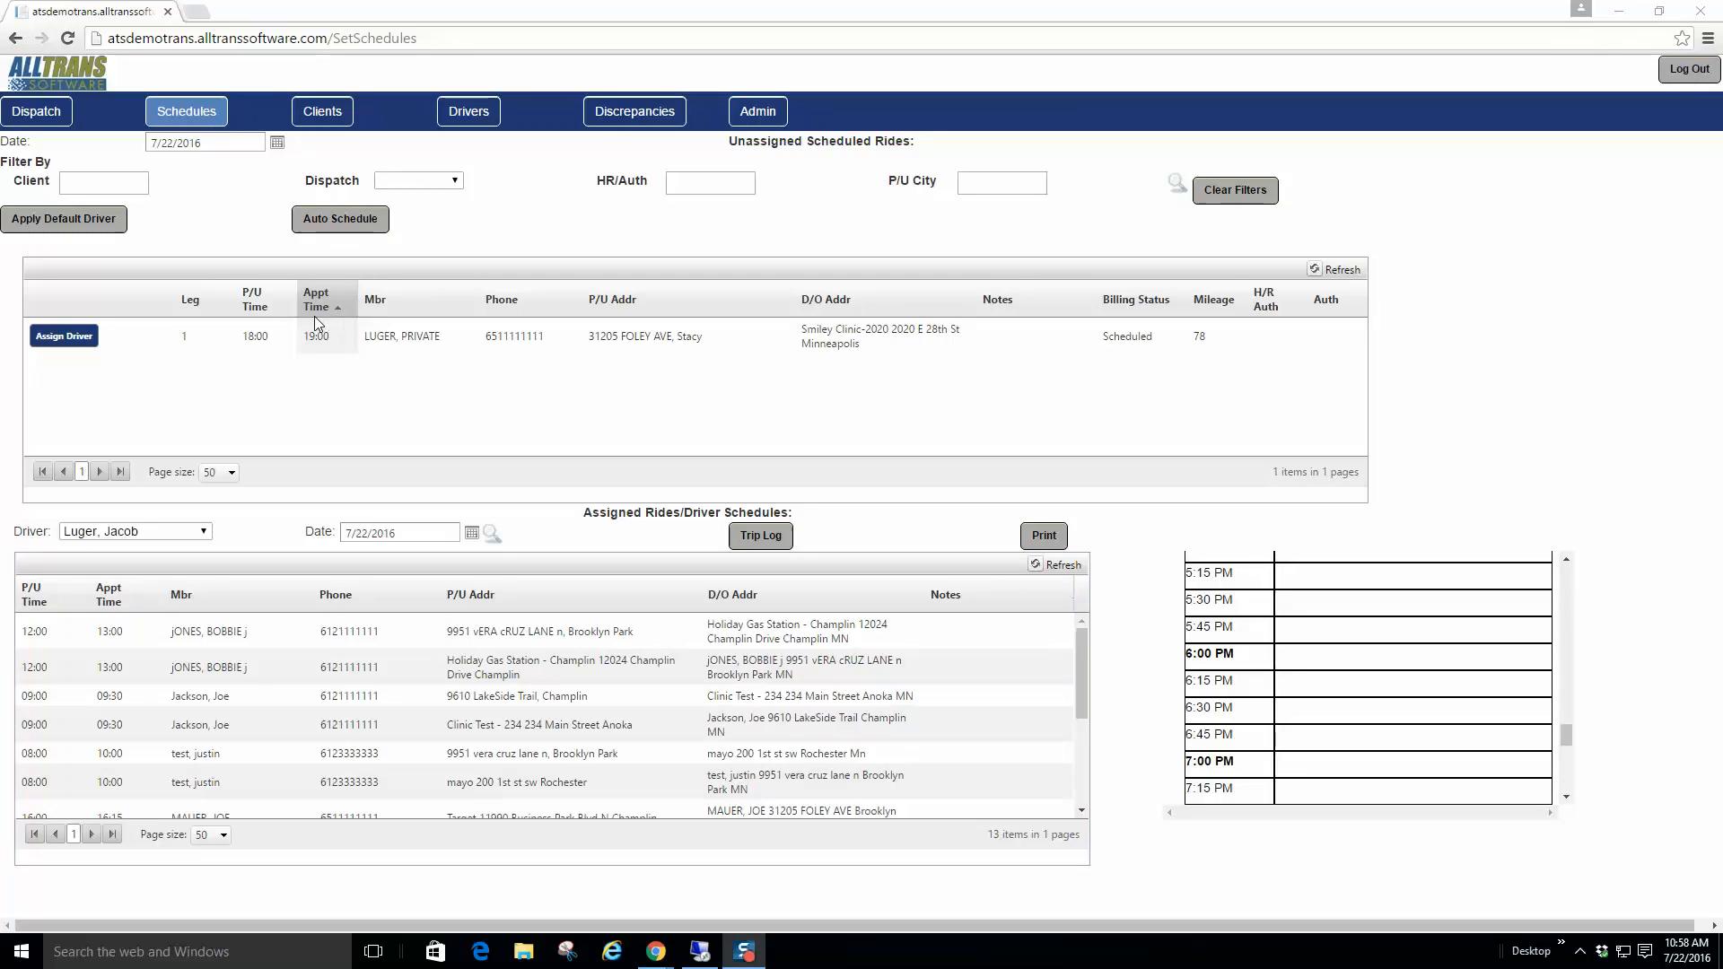
{"action": "left_click", "coordinate": [76, 187]}
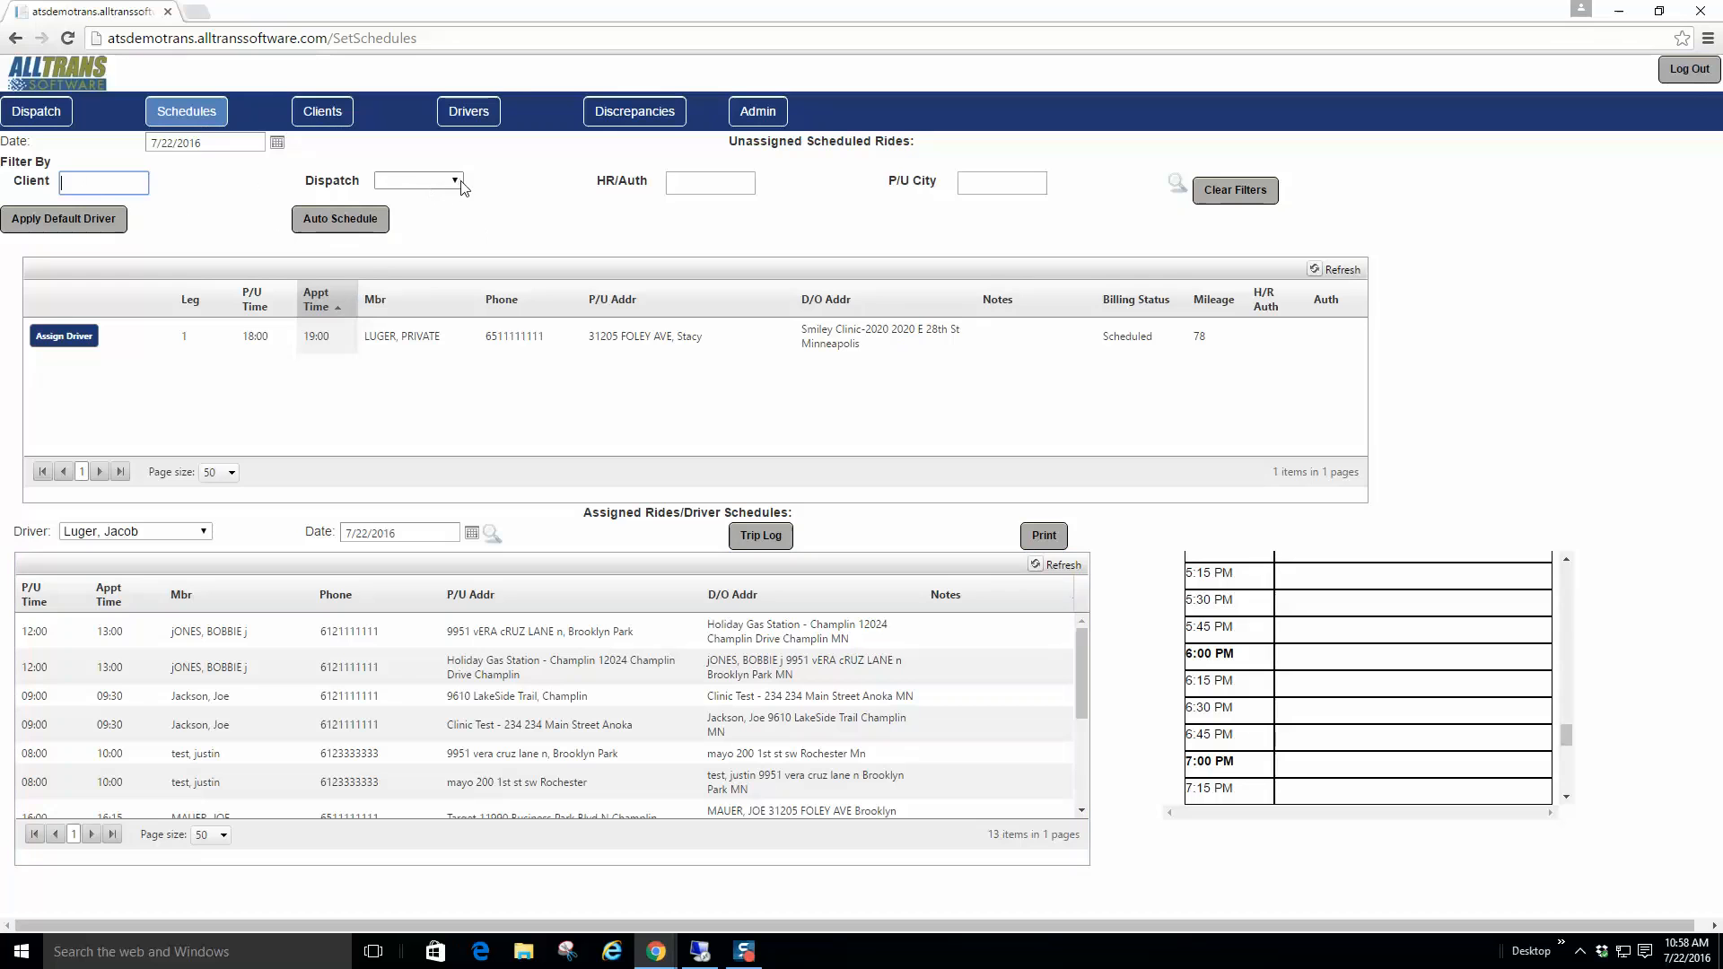
{"action": "left_click", "coordinate": [713, 183]}
{"action": "left_click", "coordinate": [1044, 184]}
{"action": "left_click", "coordinate": [334, 220]}
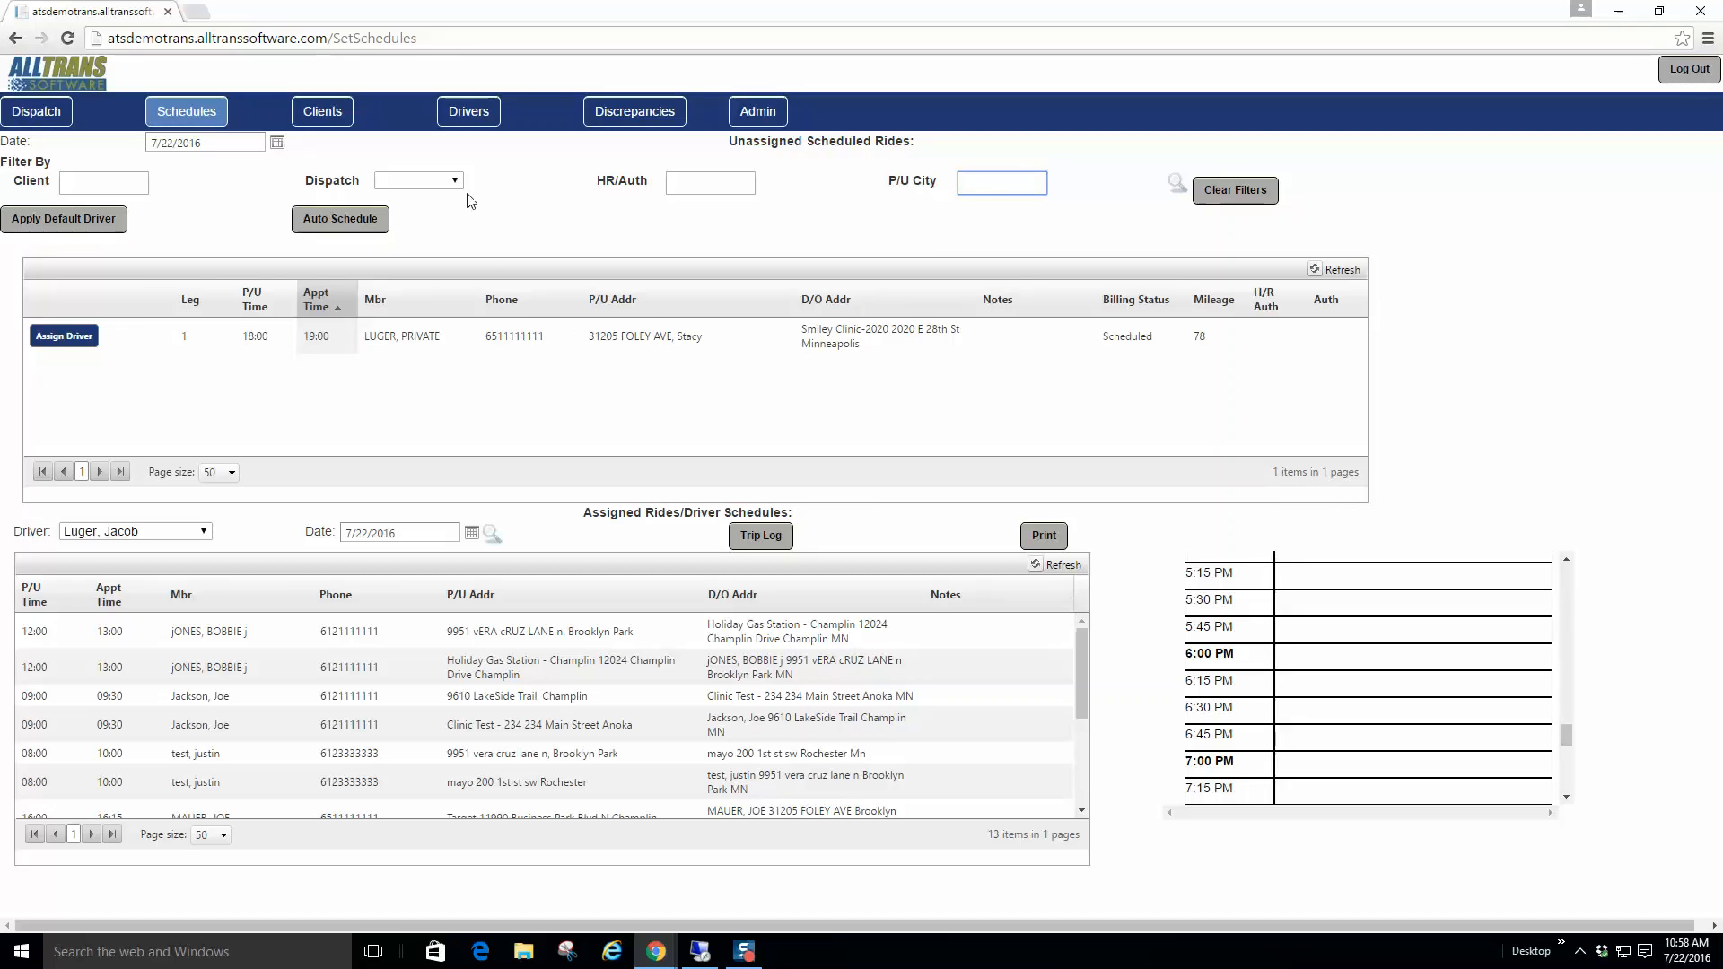
{"action": "left_click", "coordinate": [326, 227]}
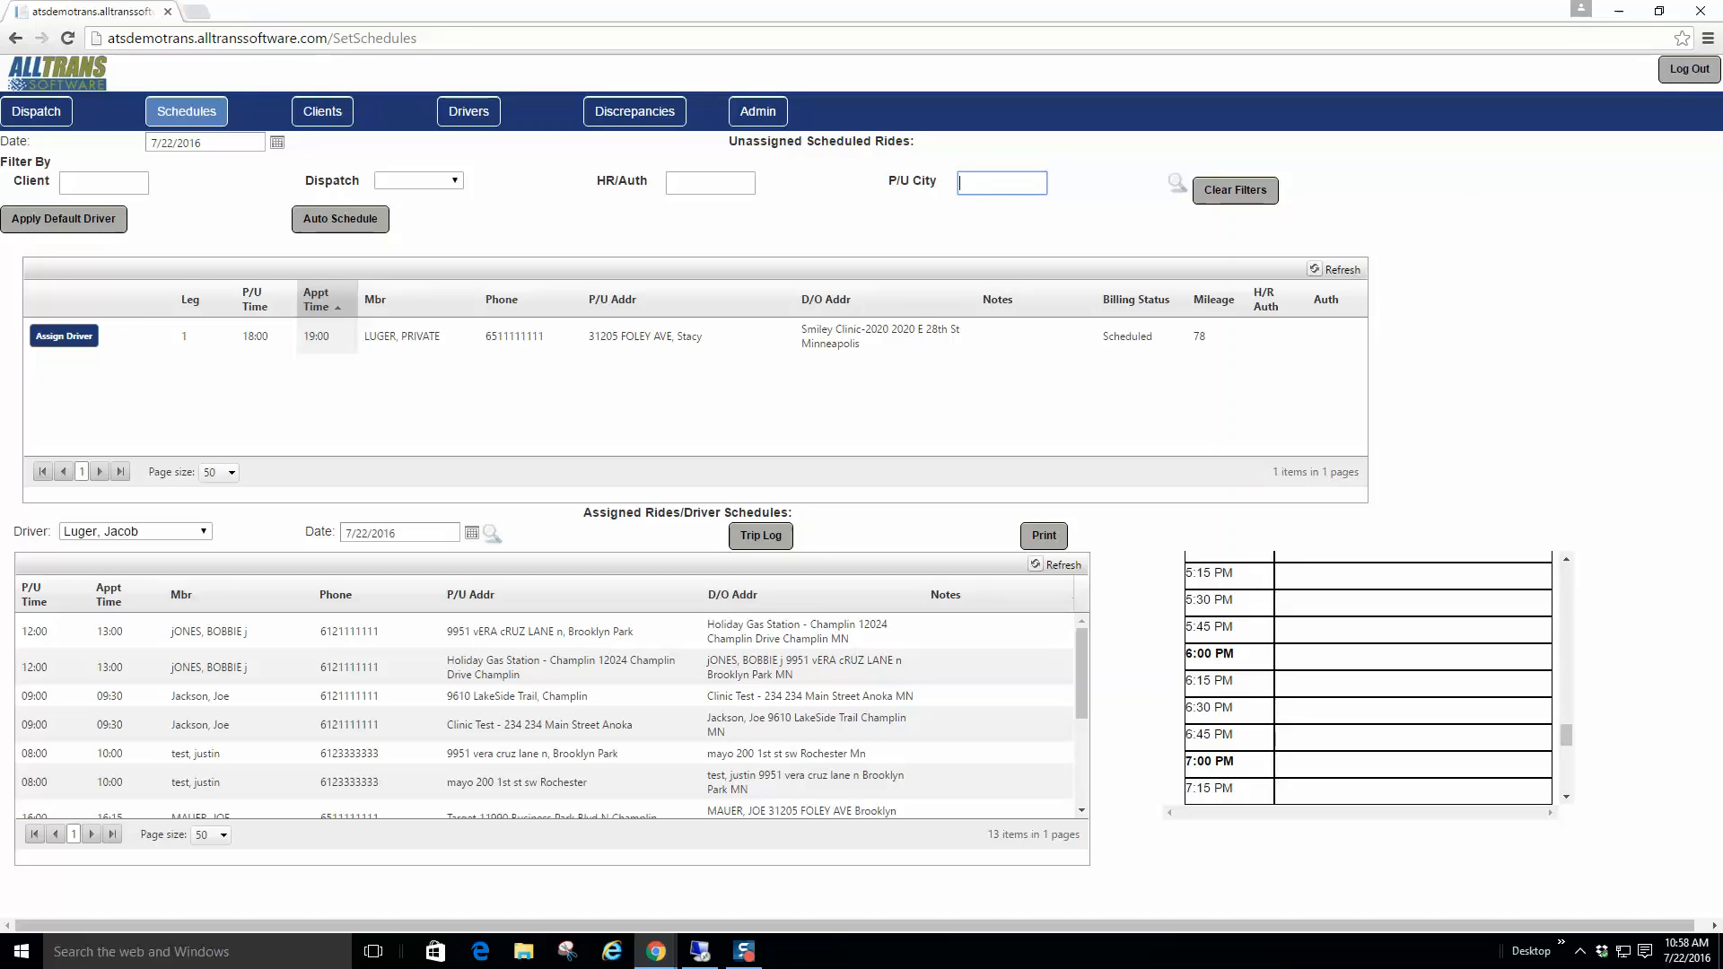
{"action": "key", "text": "alt+Tab"}
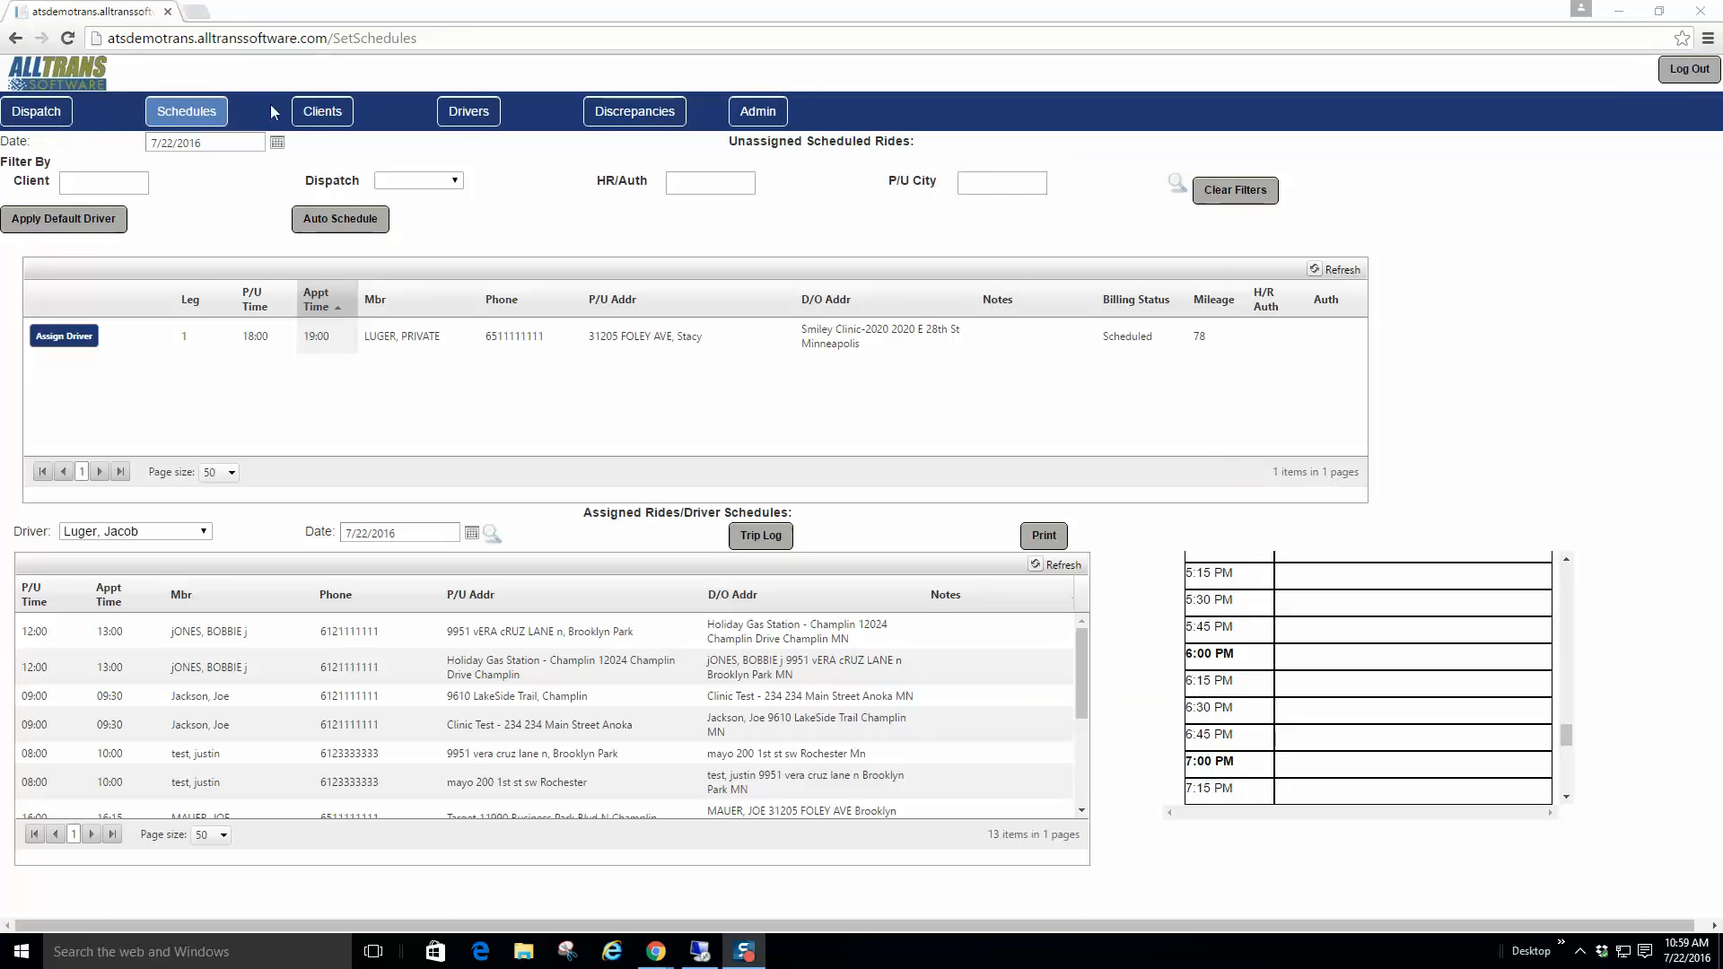
{"action": "left_click", "coordinate": [320, 109]}
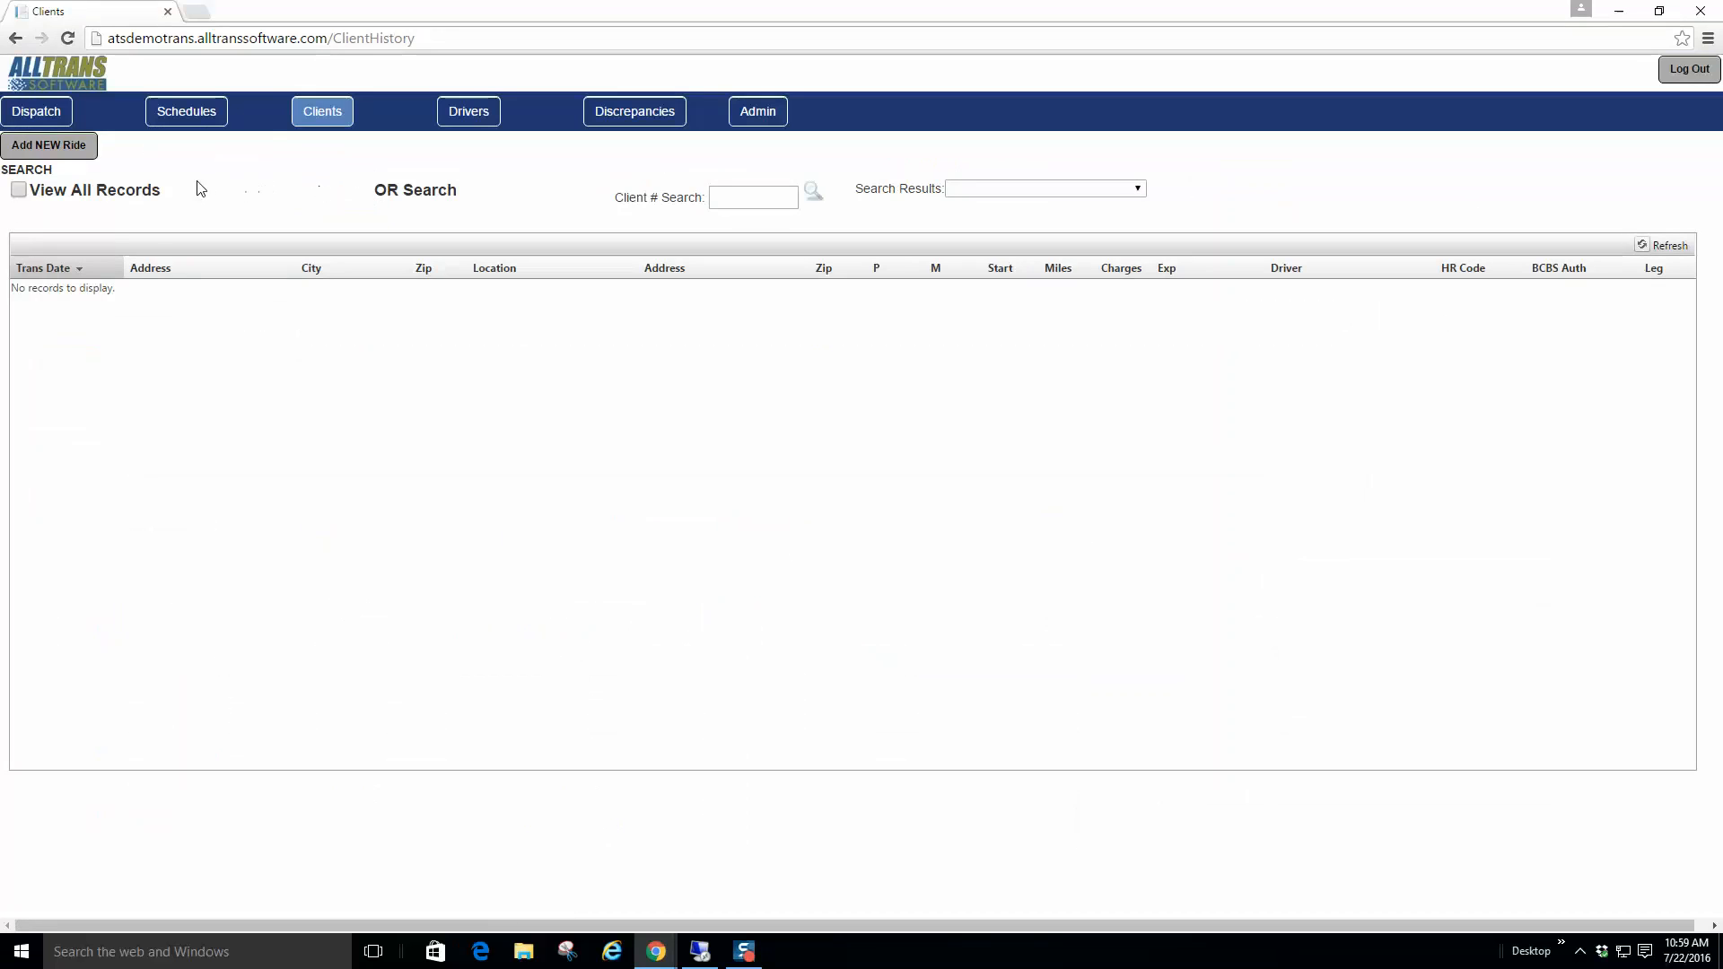
Step: Search clients by surname and view the second matching client's 133 past trip records
{"action": "left_click", "coordinate": [753, 202]}
{"action": "left_click", "coordinate": [813, 193]}
{"action": "left_click", "coordinate": [1136, 188]}
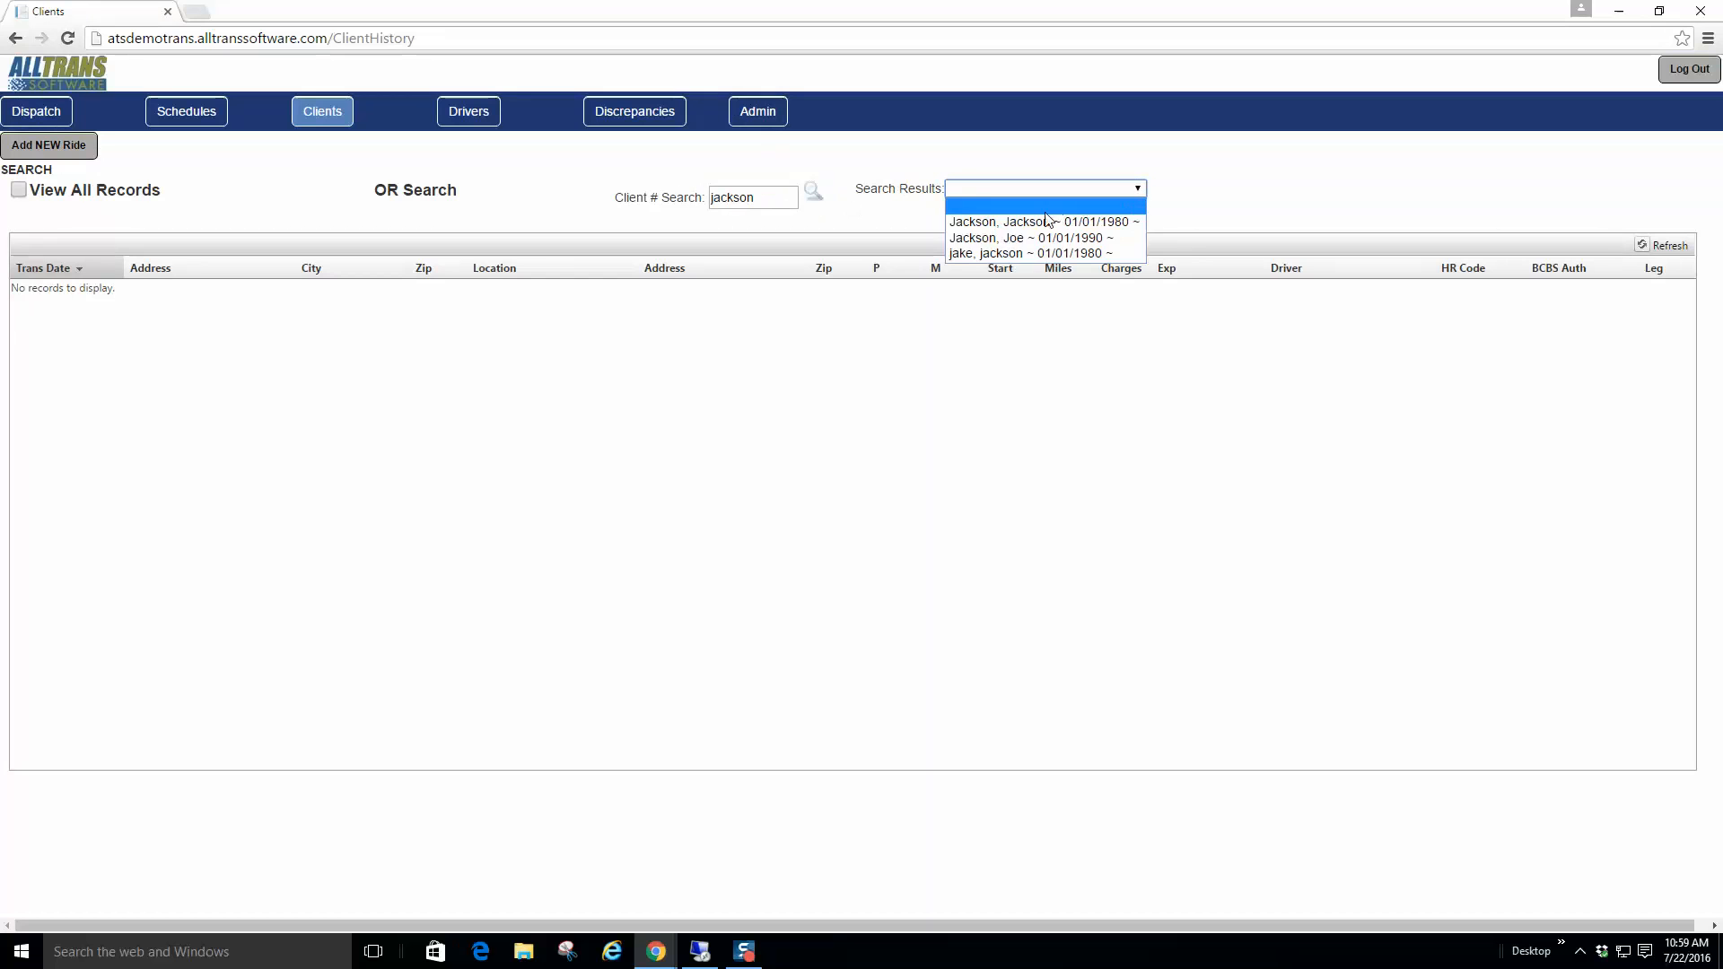
{"action": "left_click", "coordinate": [1006, 238]}
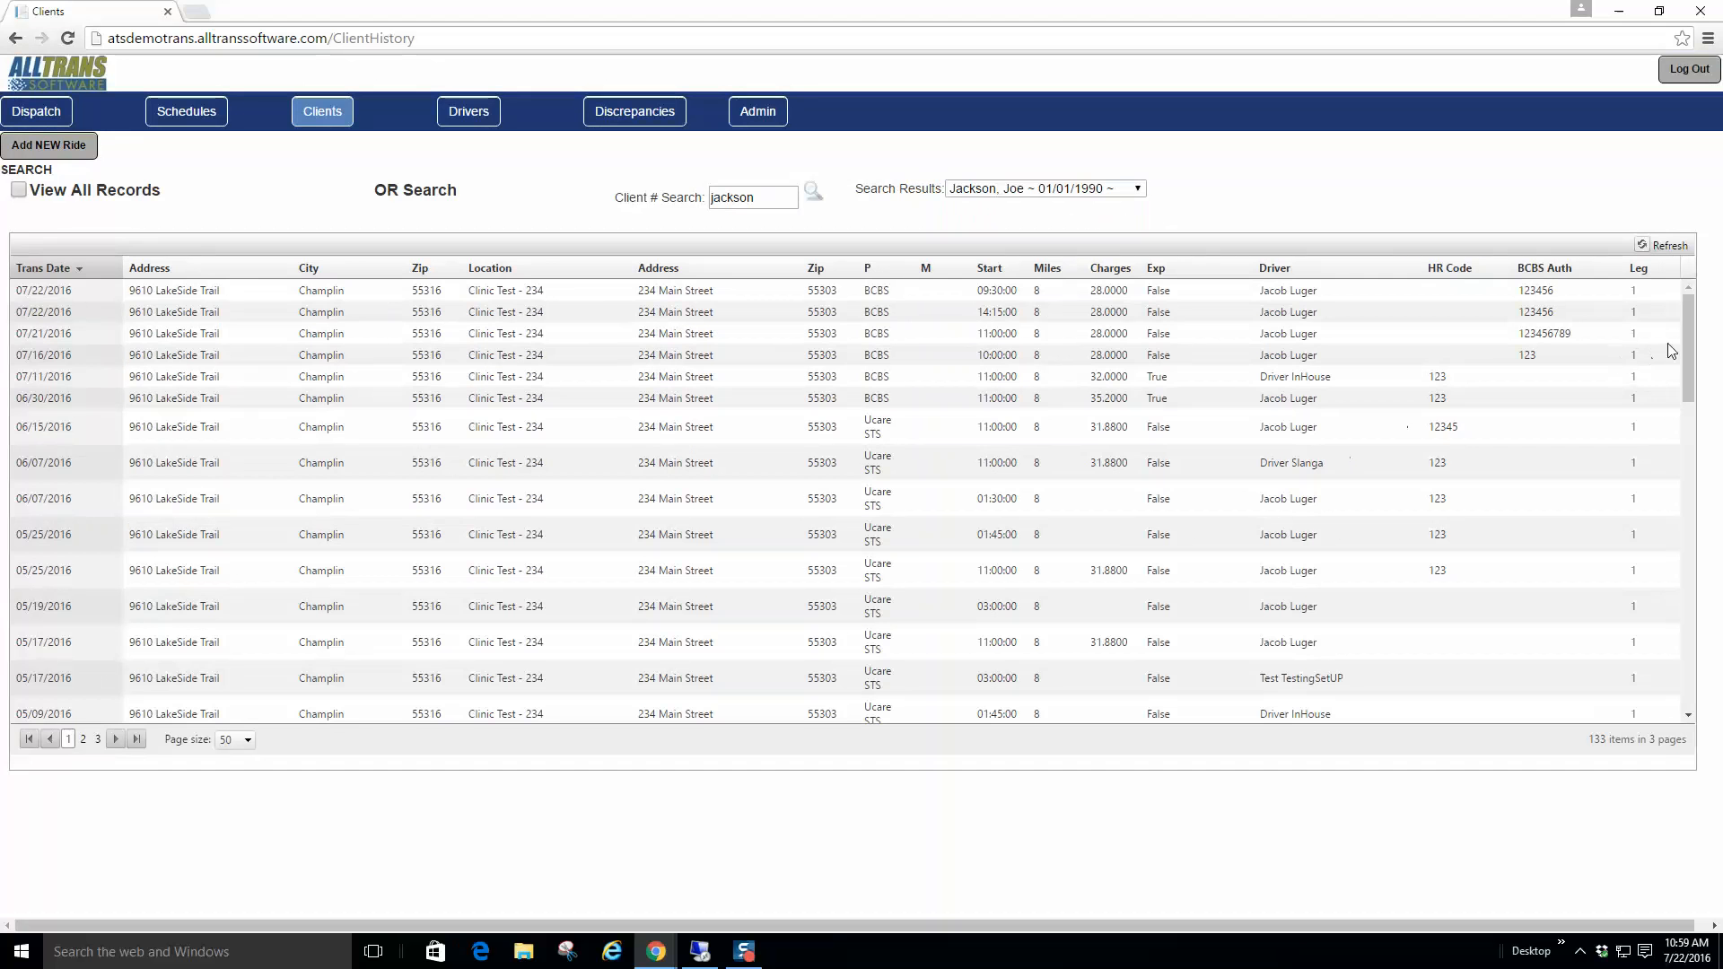
{"action": "mouse_move", "coordinate": [1686, 341]}
{"action": "left_mouse_down"}
{"action": "mouse_move", "coordinate": [1696, 644]}
{"action": "mouse_move", "coordinate": [1698, 316]}
{"action": "left_mouse_up"}
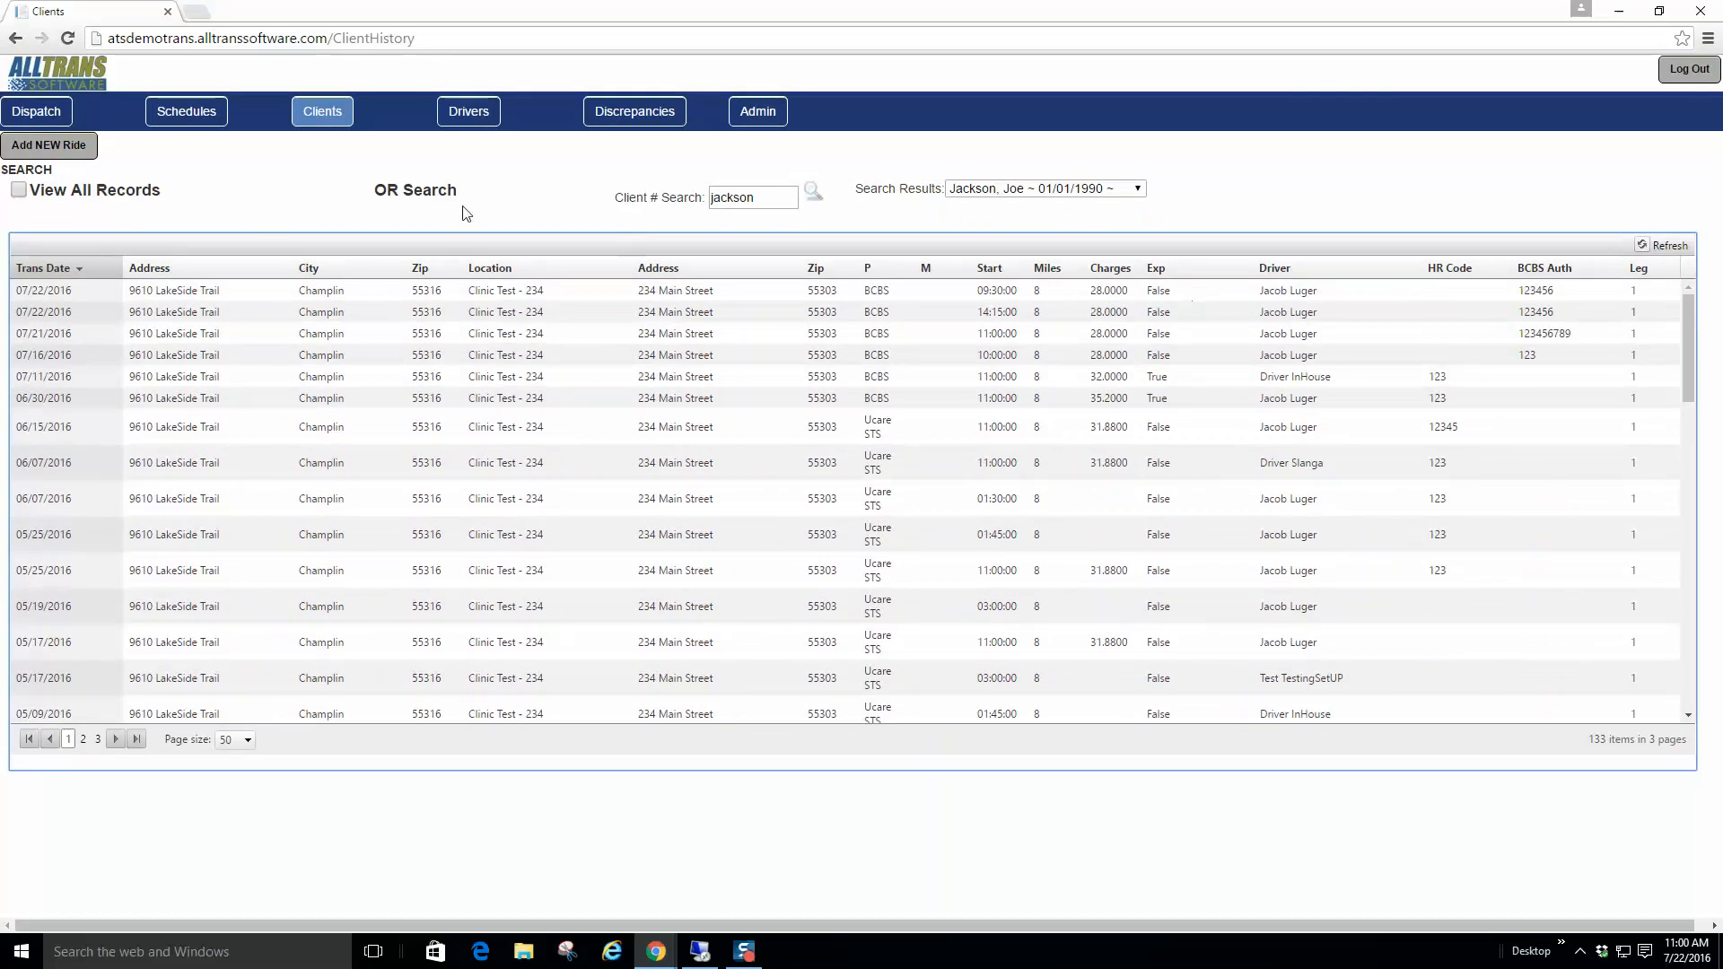
{"action": "left_click", "coordinate": [481, 124]}
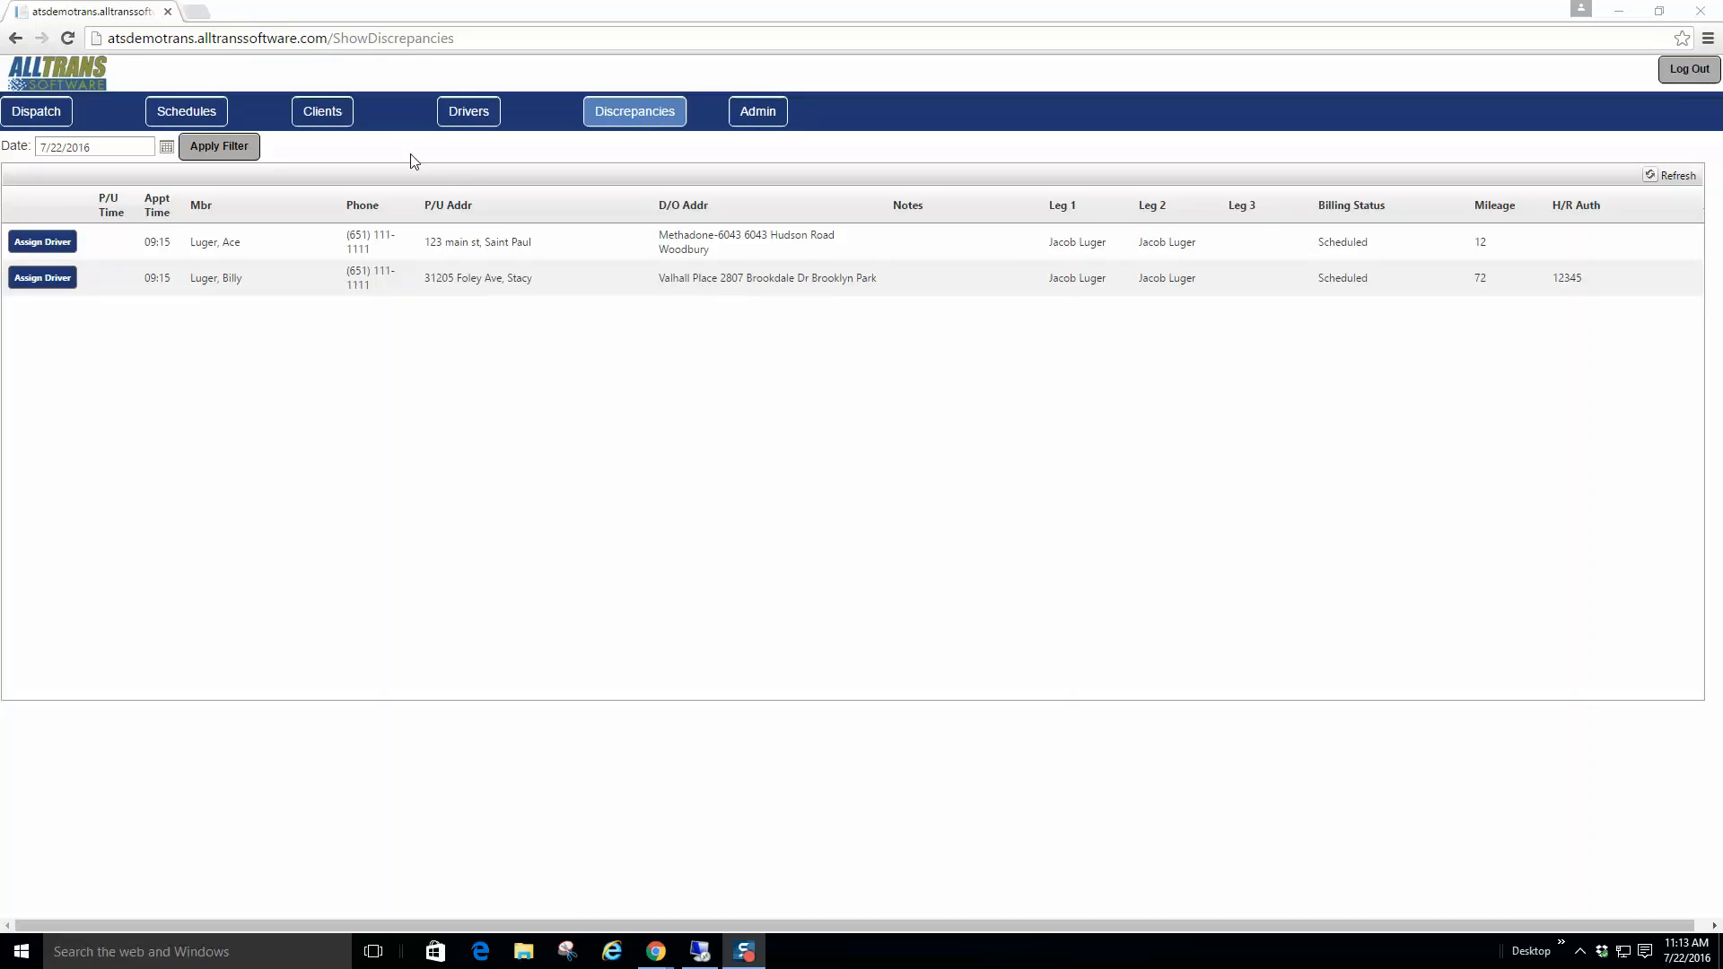
Step: Open the Admin page listing fleet vehicles with names, licenses, VINs and device details
{"action": "left_click", "coordinate": [761, 120]}
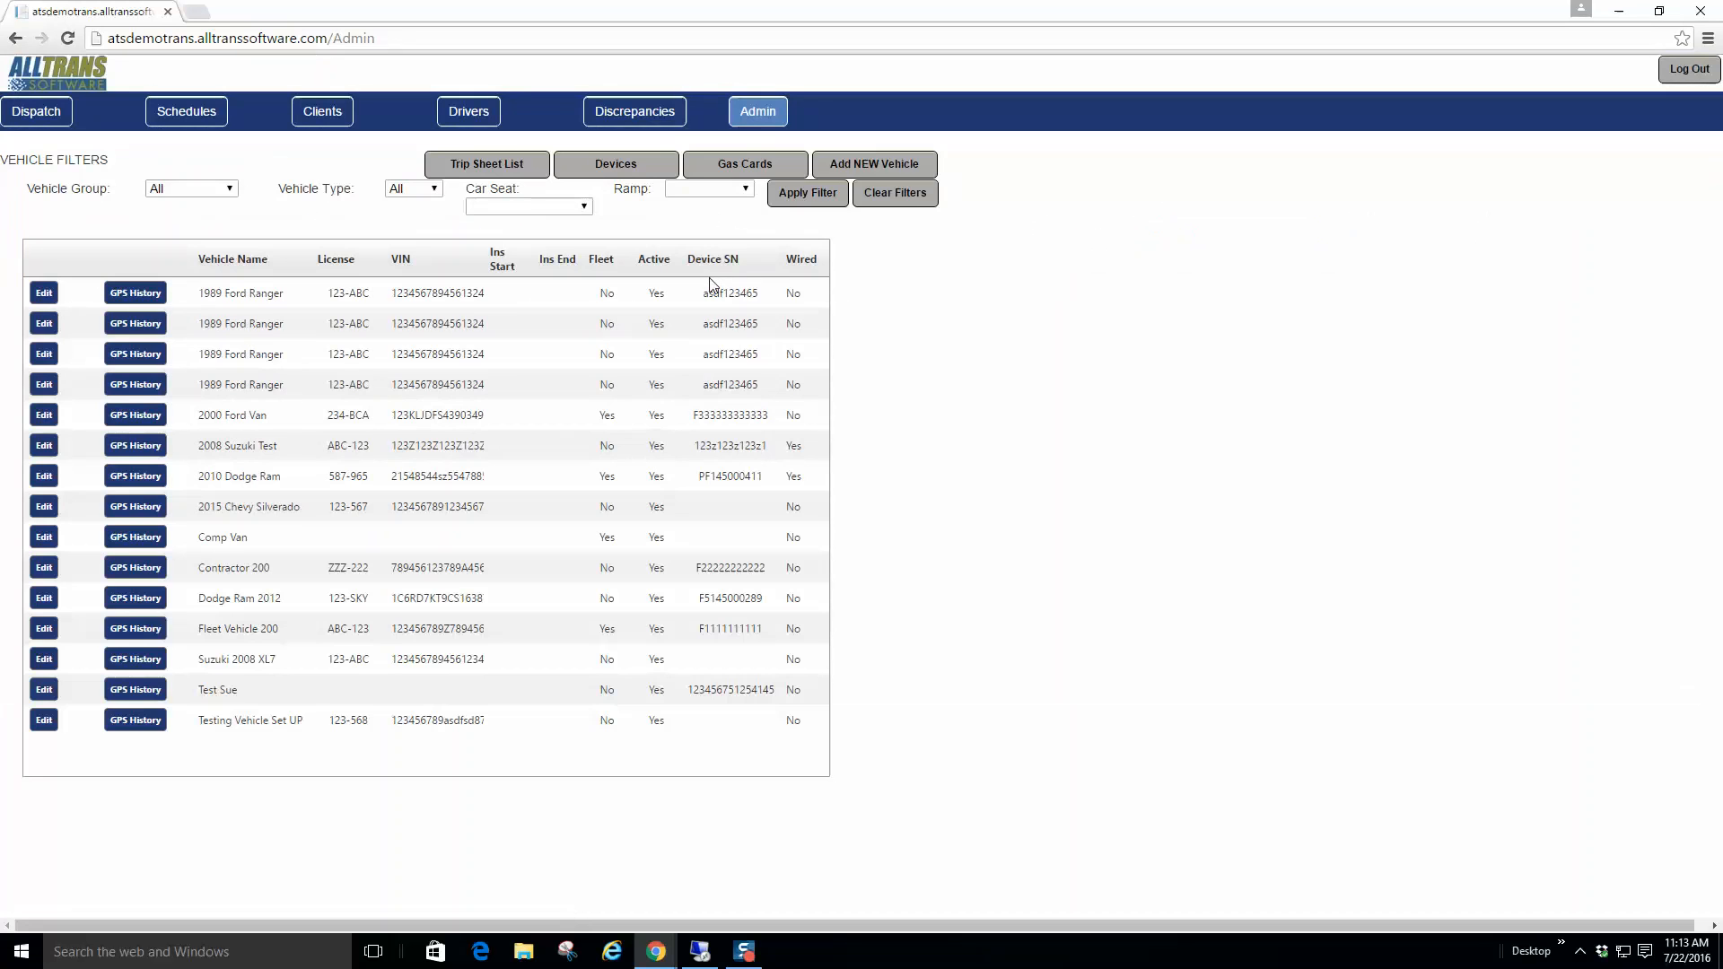
Step: Start a new vehicle, check the Available Device and Assign Driver lists, then cancel unsaved
{"action": "left_click", "coordinate": [868, 166]}
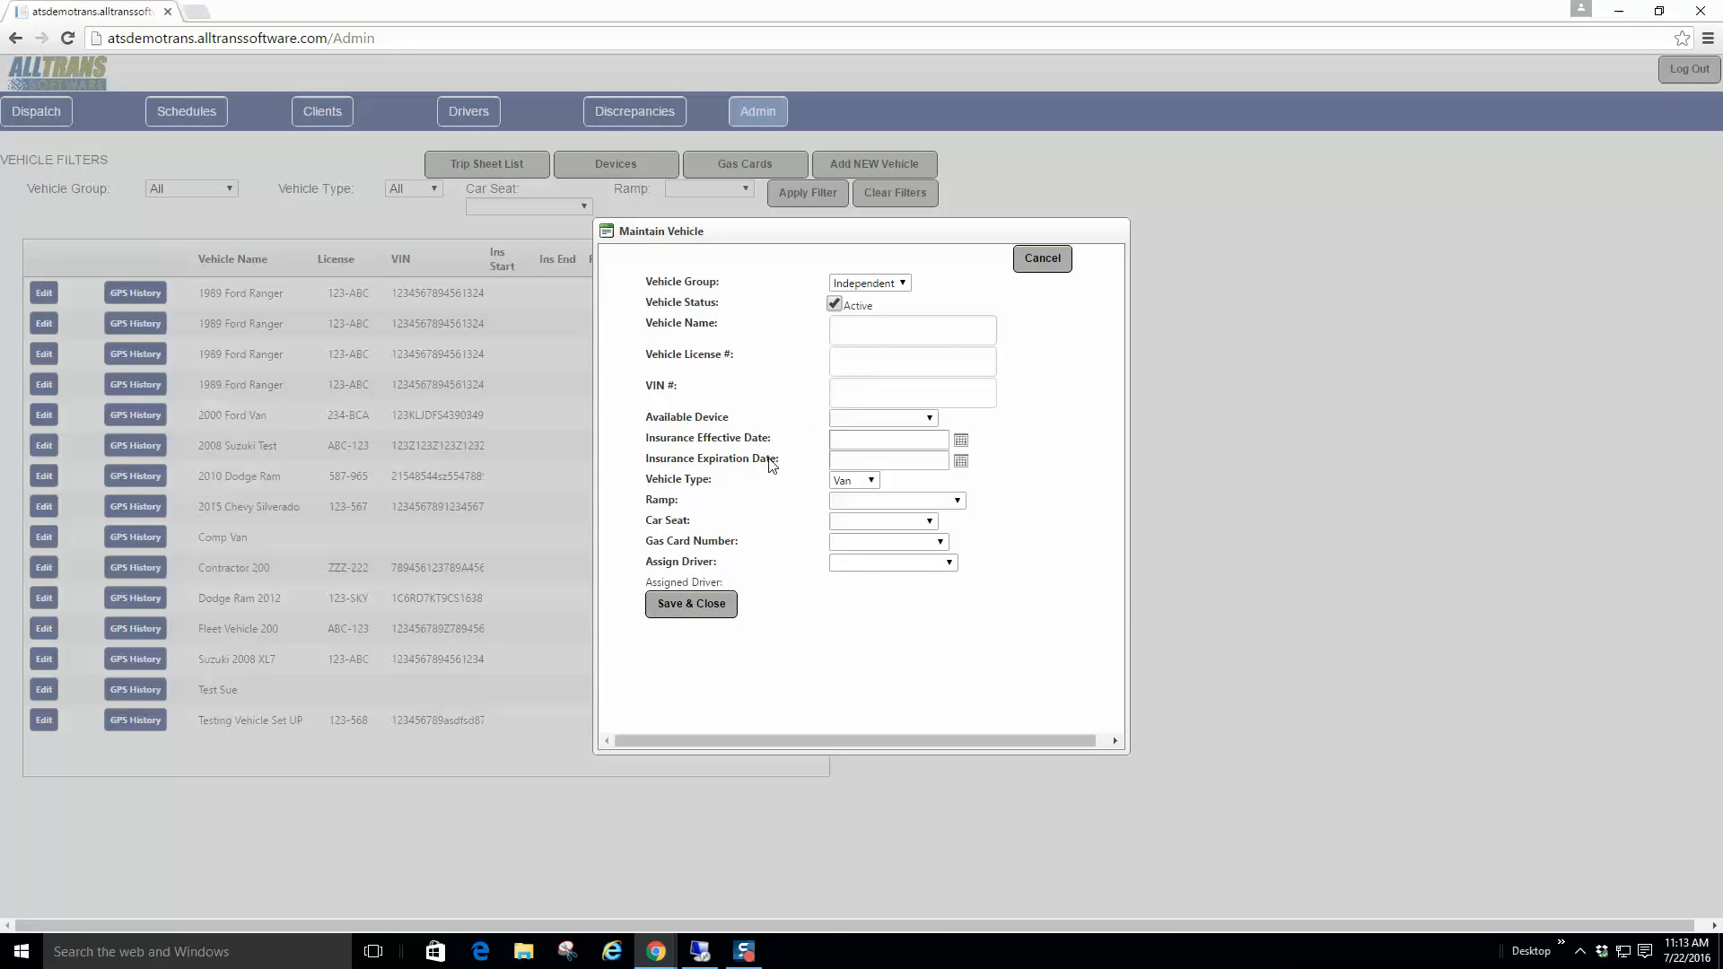
{"action": "left_click", "coordinate": [929, 419]}
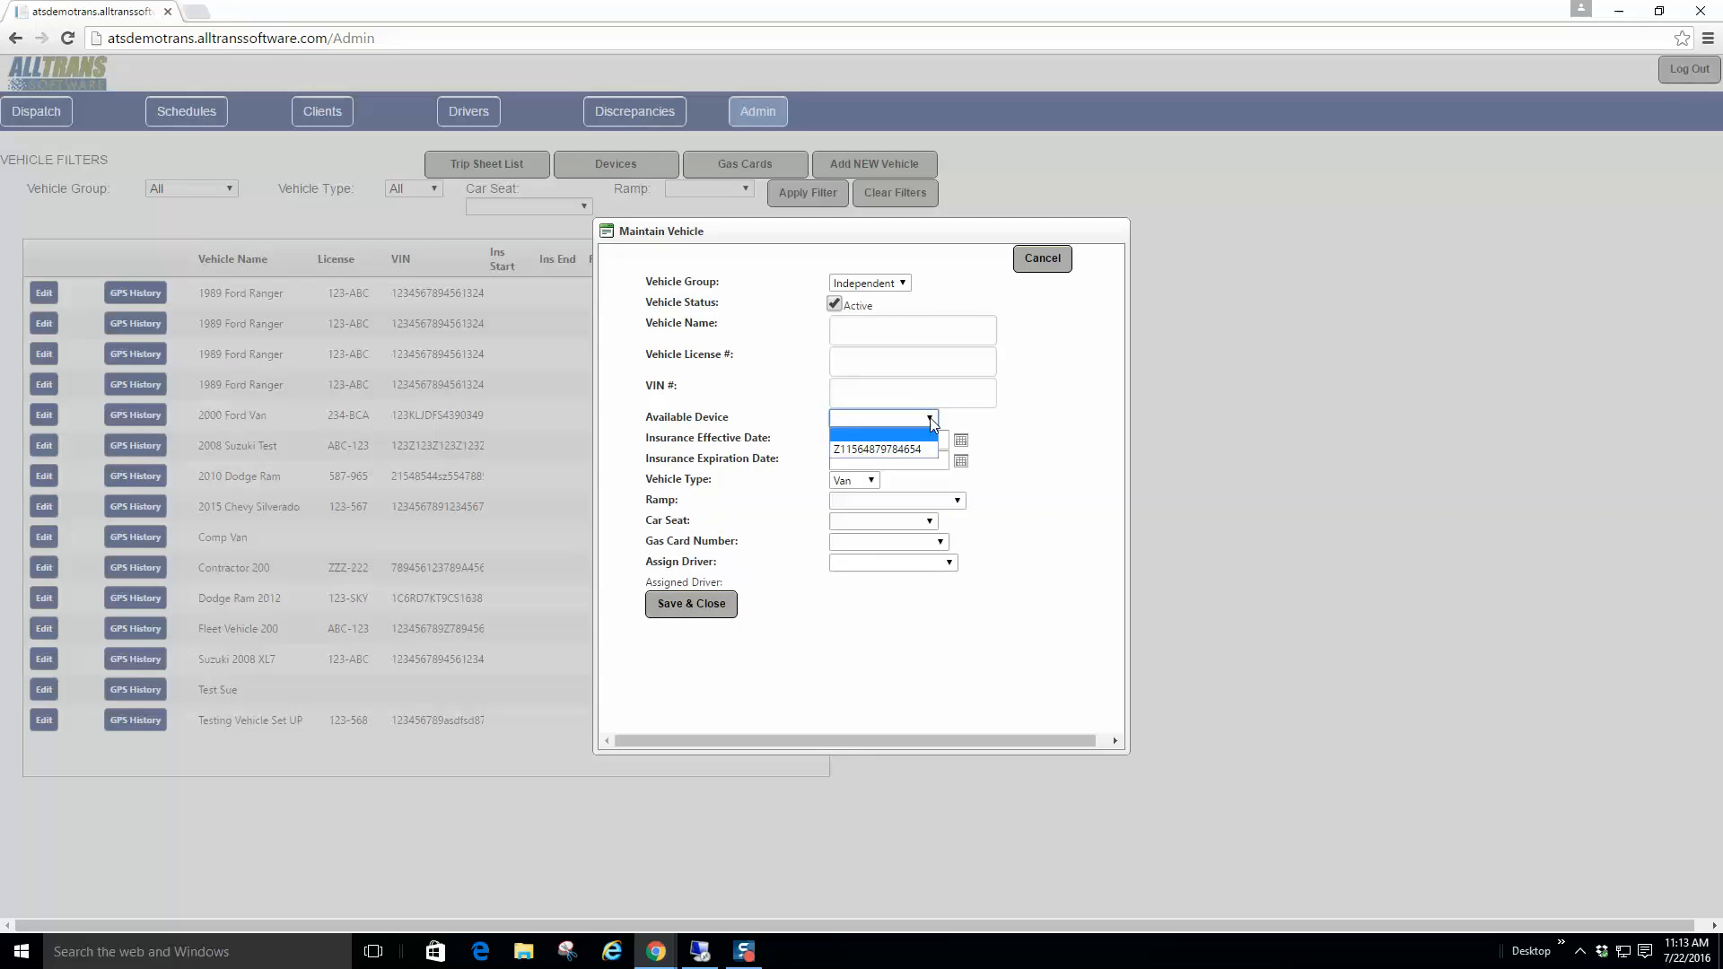
{"action": "left_click", "coordinate": [931, 423]}
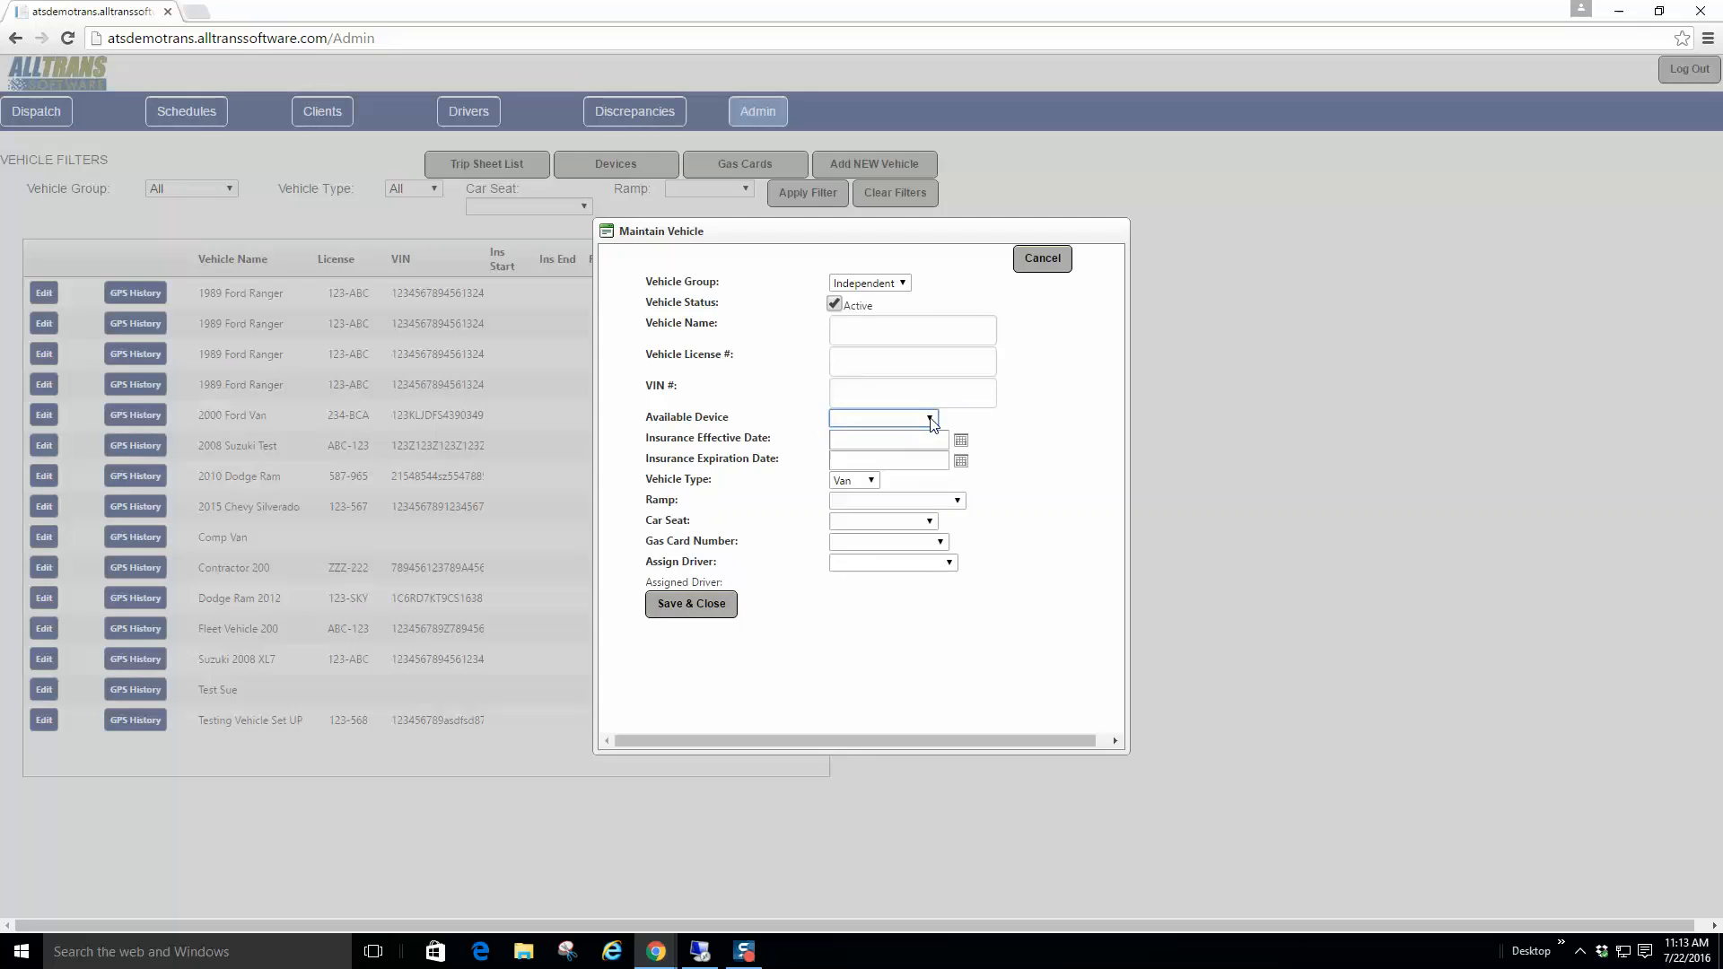
{"action": "left_click", "coordinate": [950, 566]}
{"action": "left_click", "coordinate": [950, 565]}
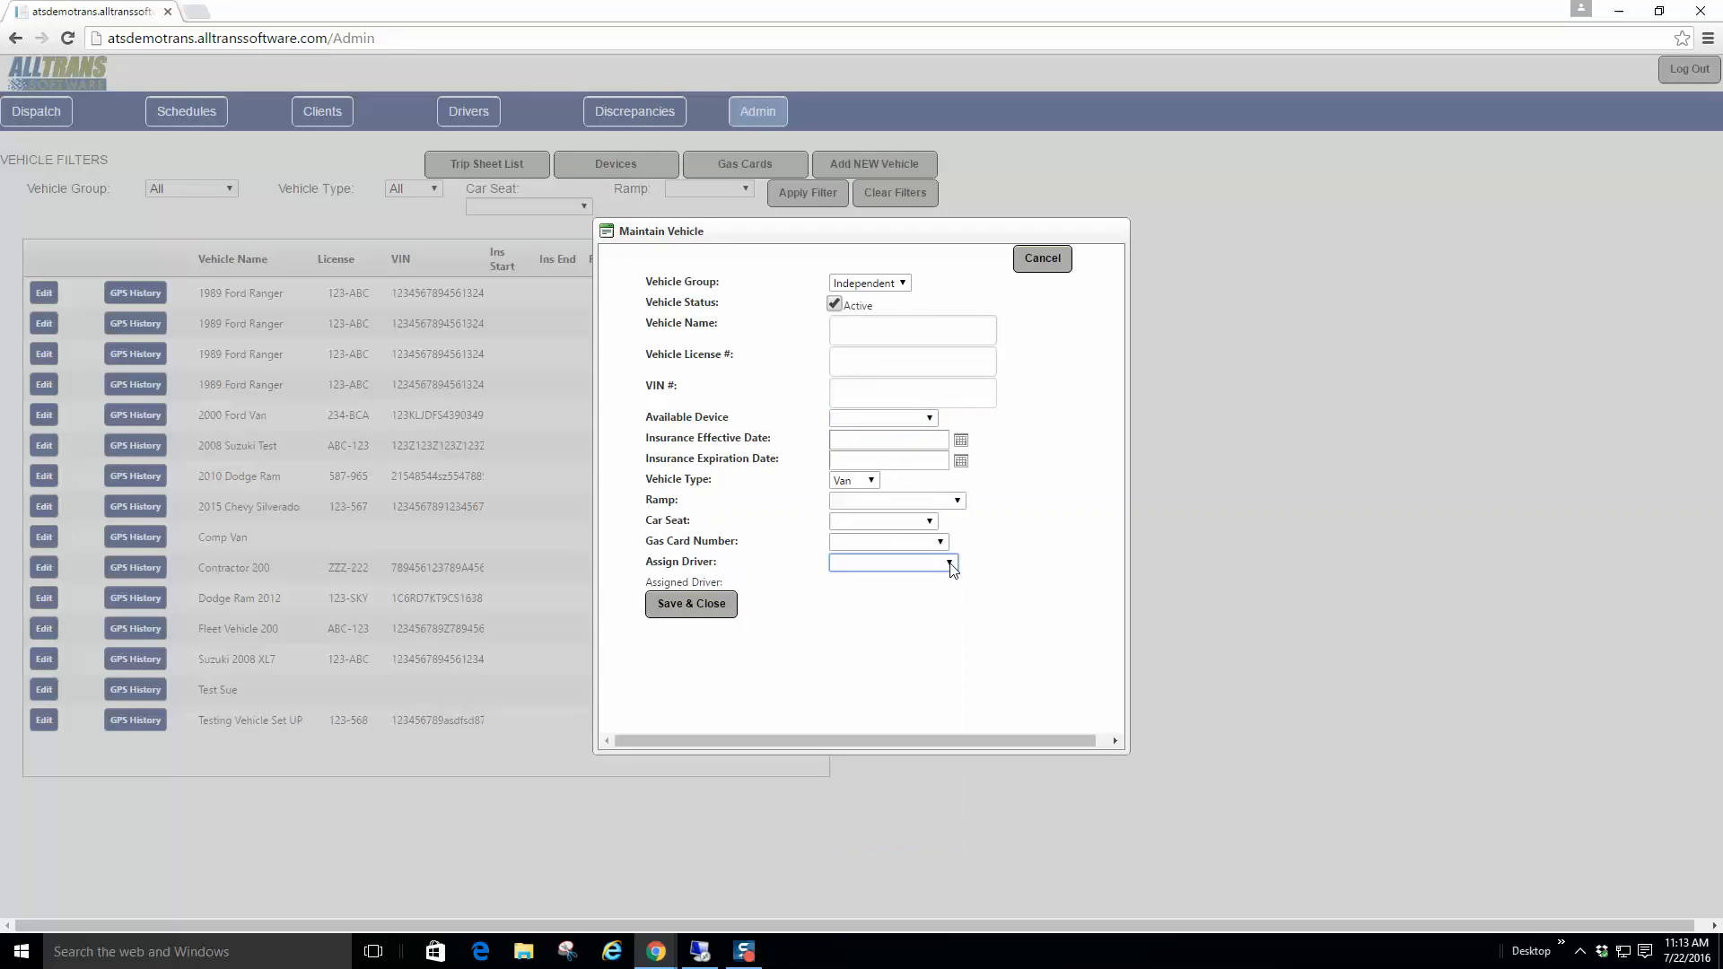
{"action": "left_click", "coordinate": [1045, 261]}
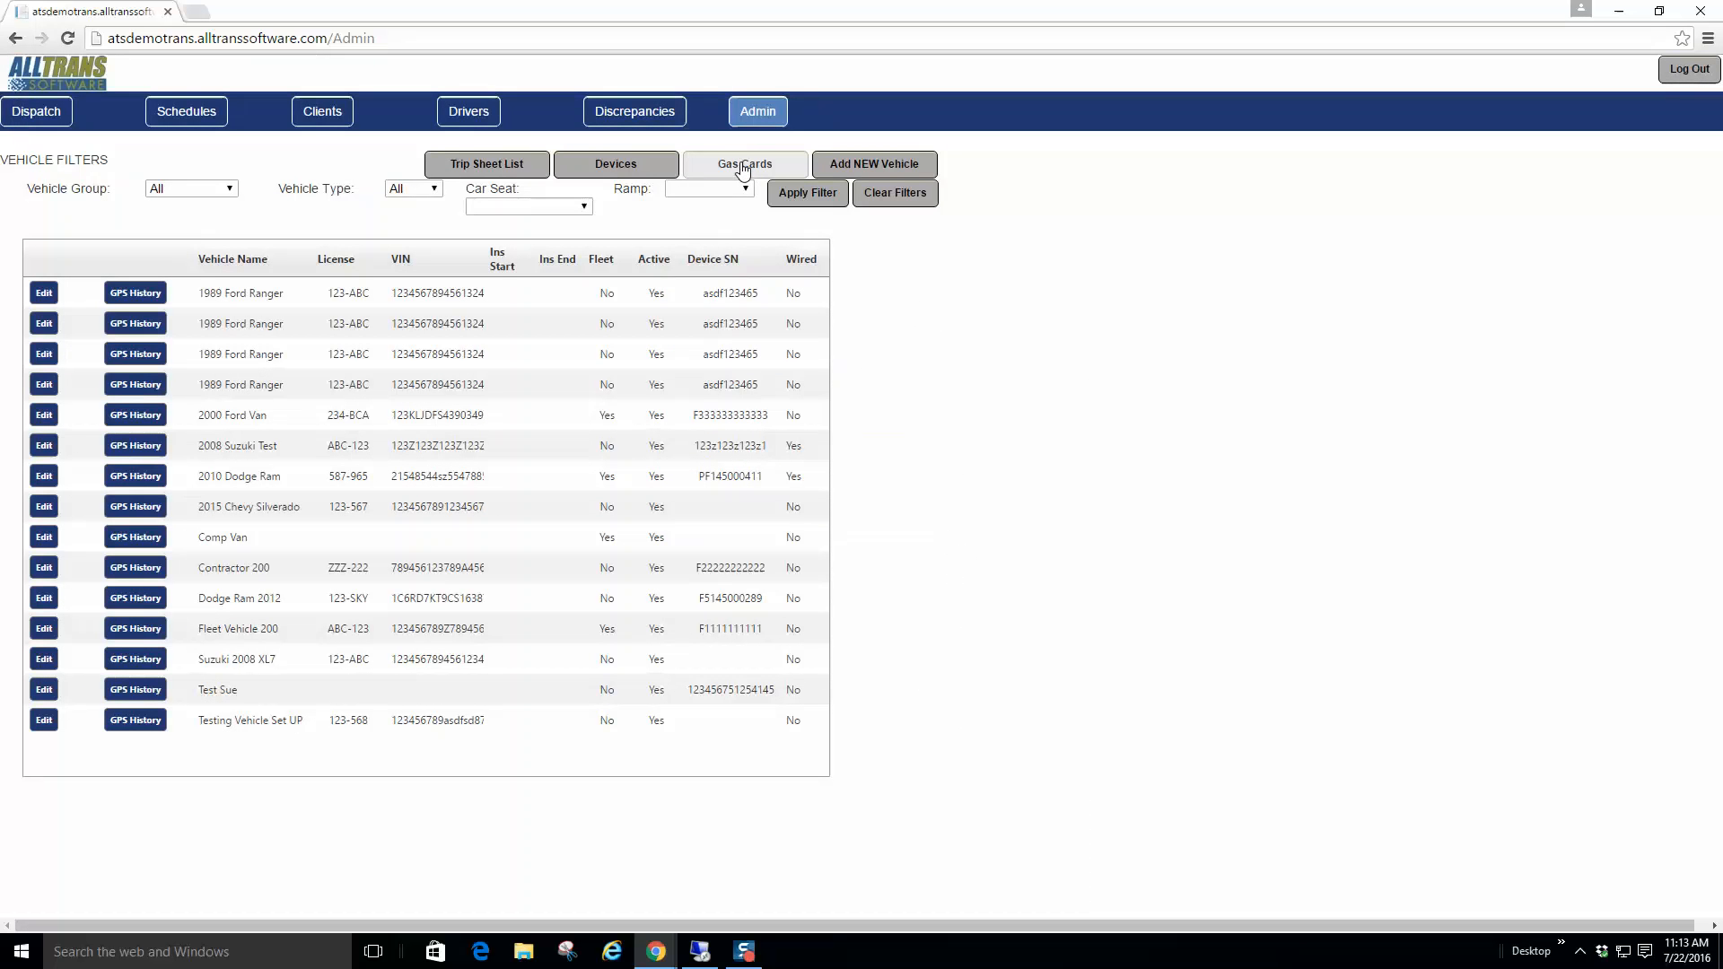
{"action": "left_click", "coordinate": [743, 167]}
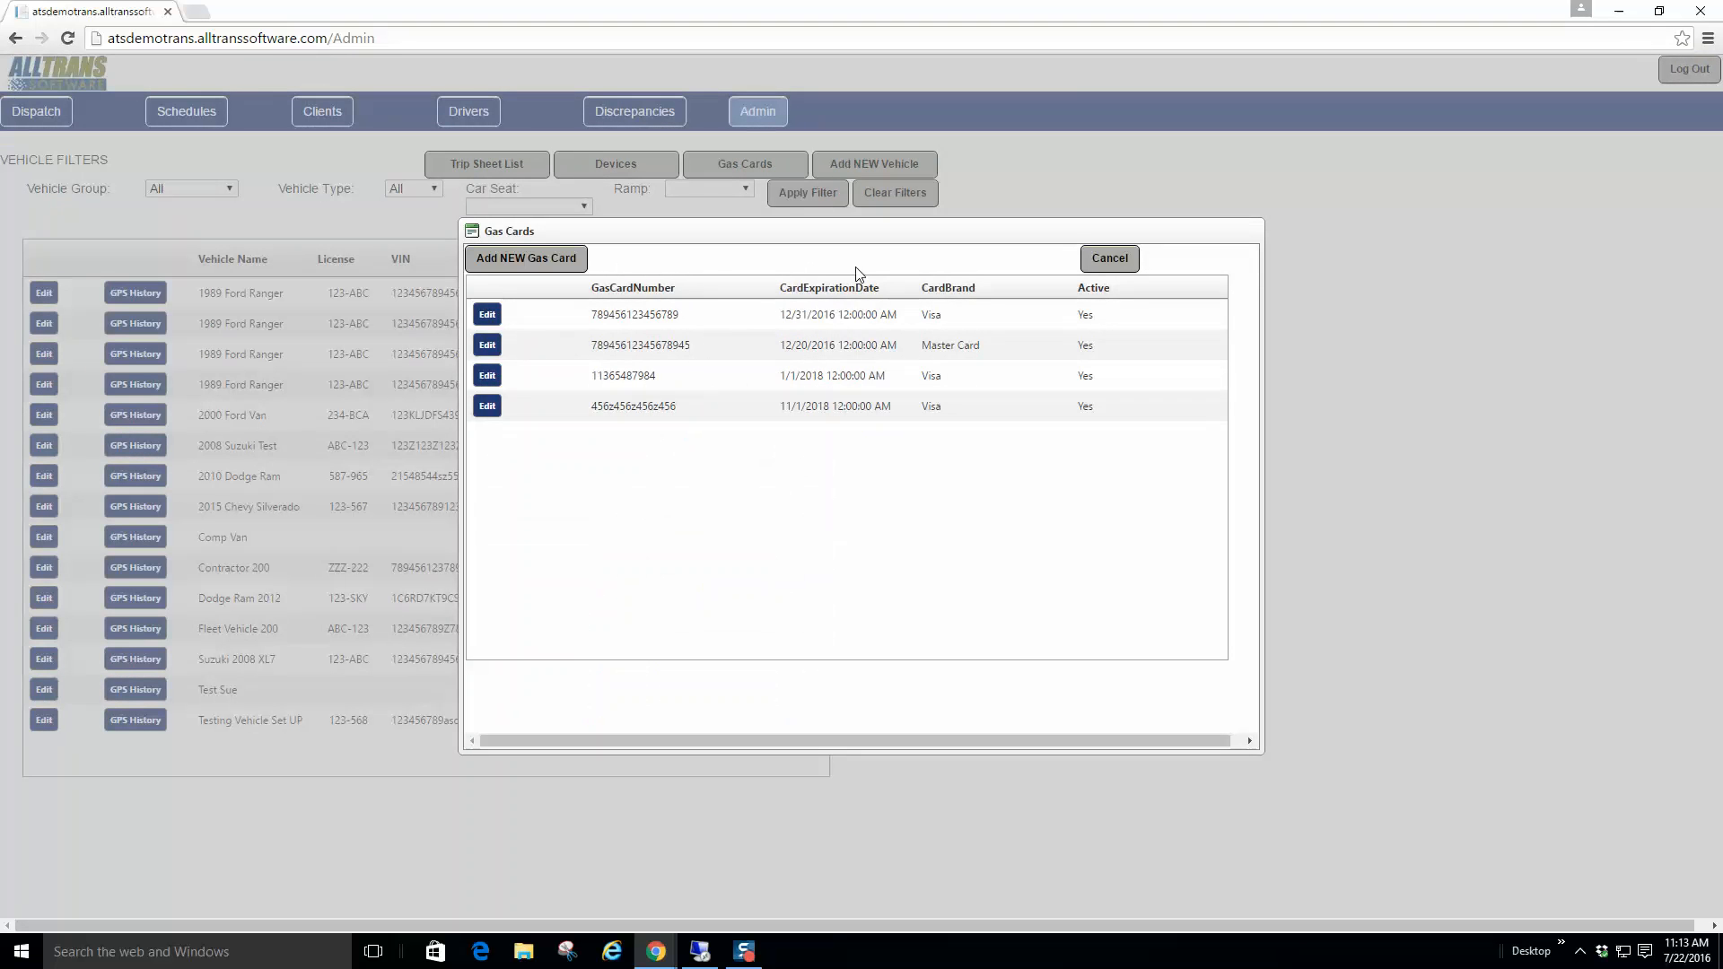
{"action": "left_click", "coordinate": [1107, 262]}
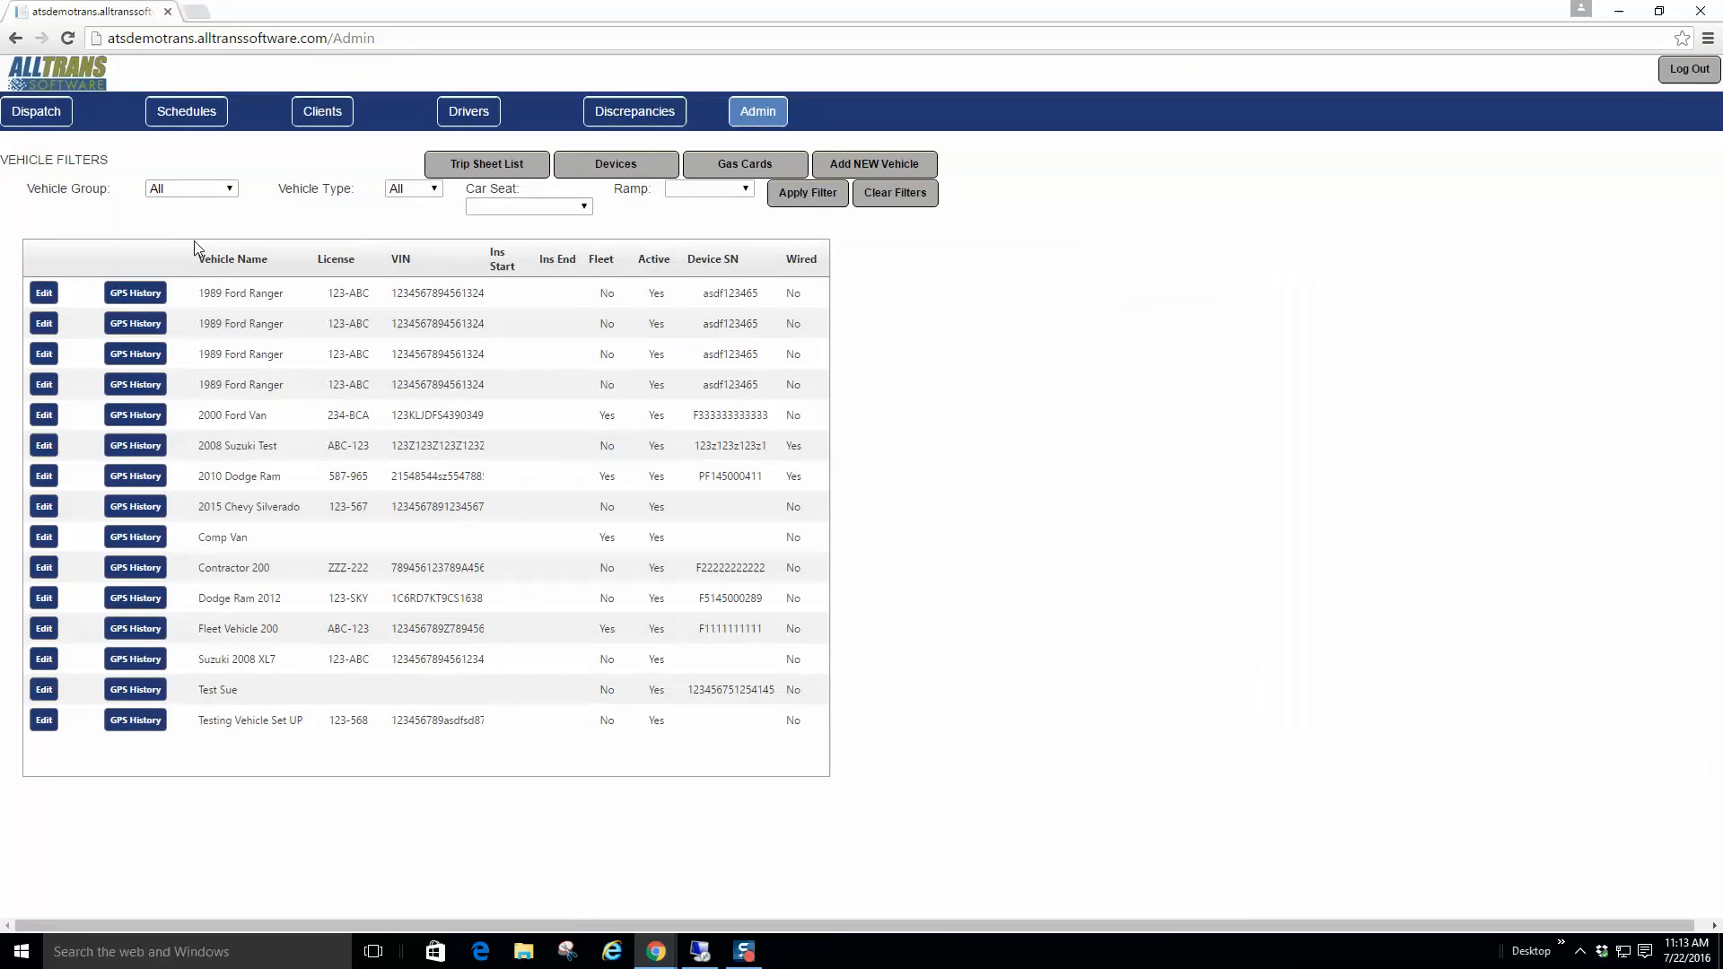
{"action": "left_click", "coordinate": [44, 294]}
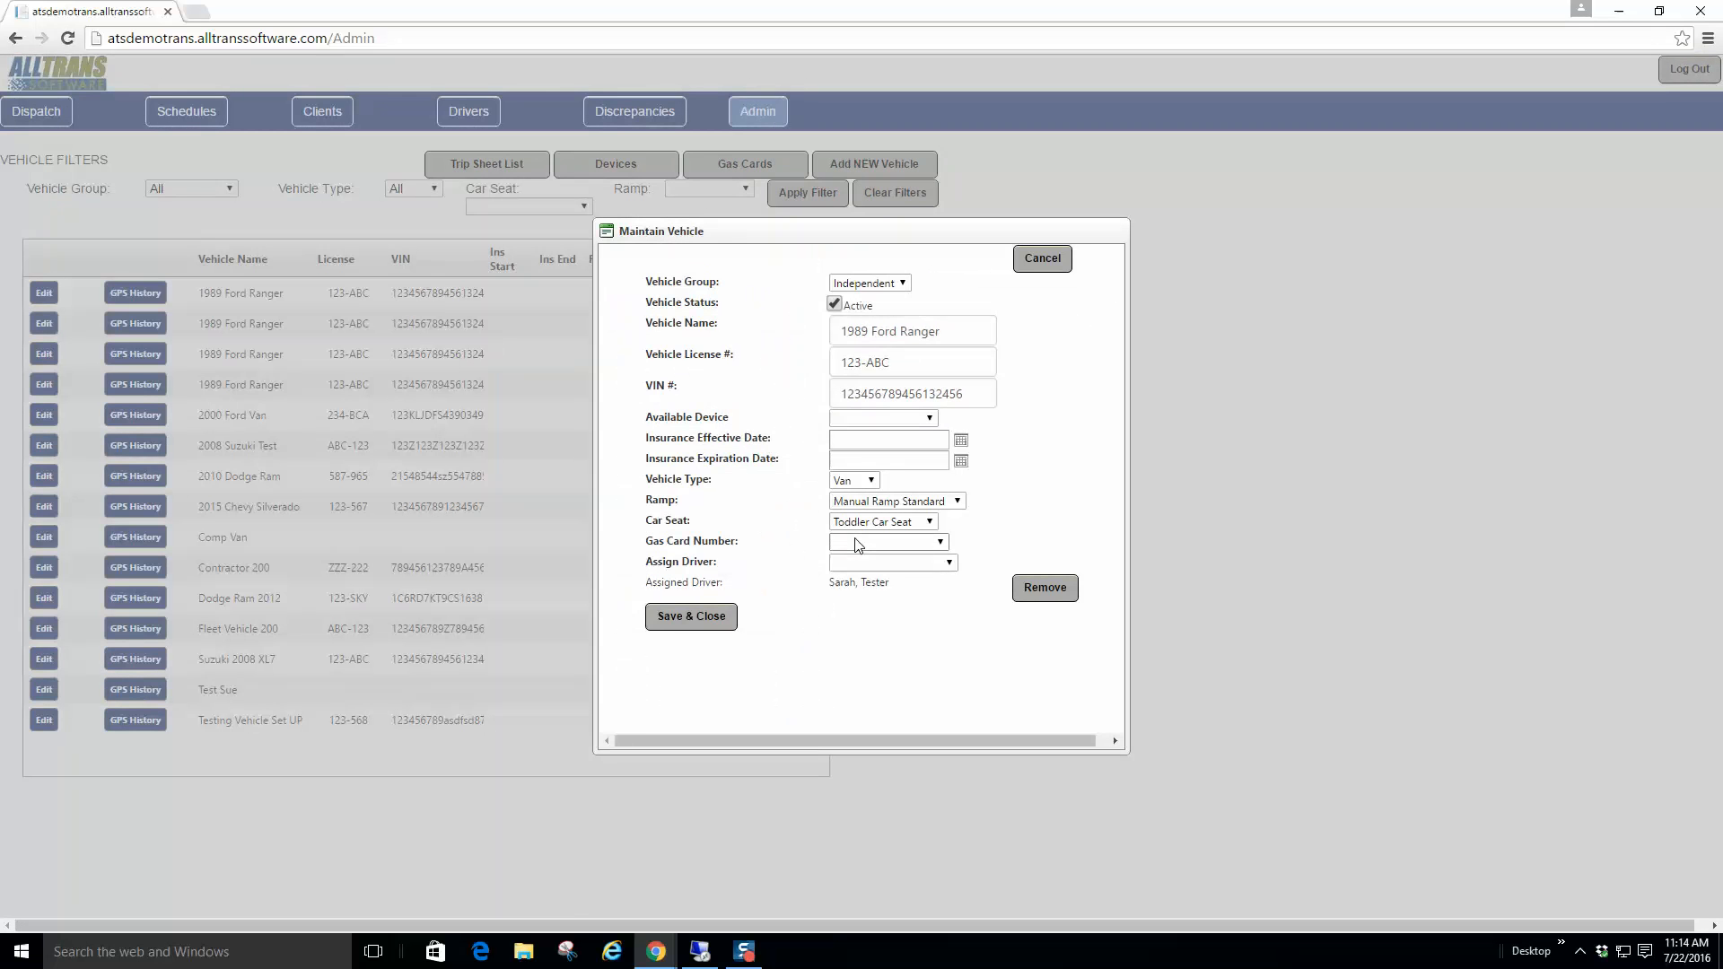
{"action": "left_click", "coordinate": [942, 543]}
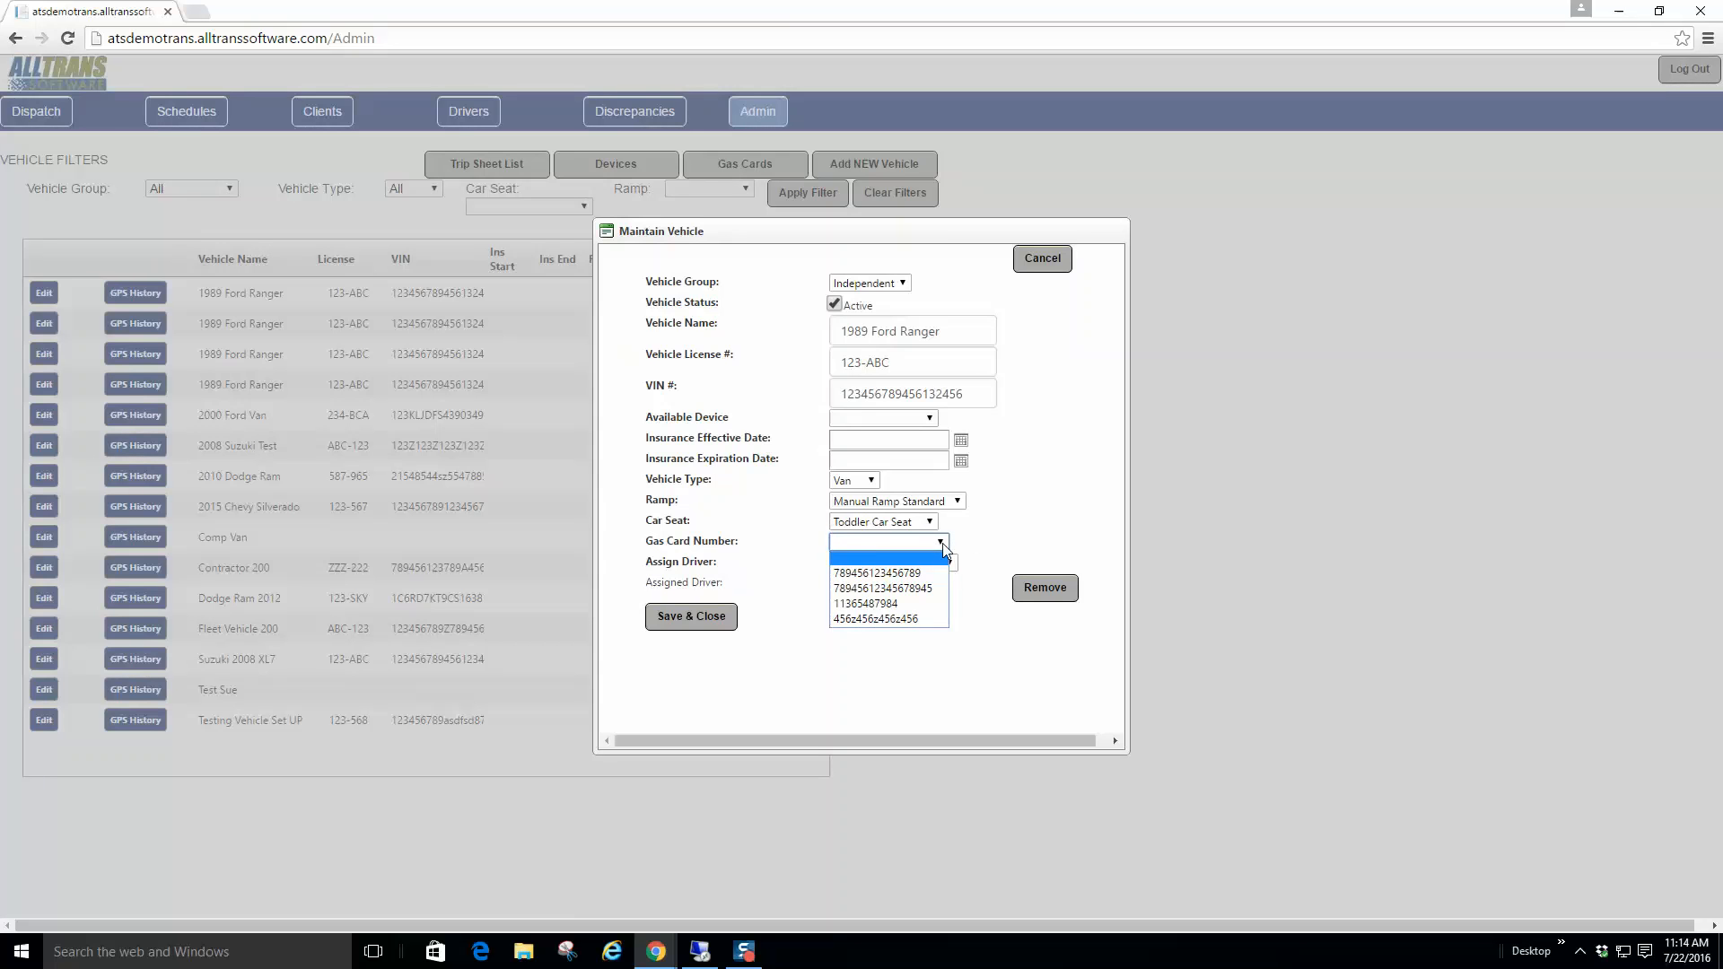
{"action": "left_click", "coordinate": [1014, 530]}
{"action": "left_click", "coordinate": [1044, 260]}
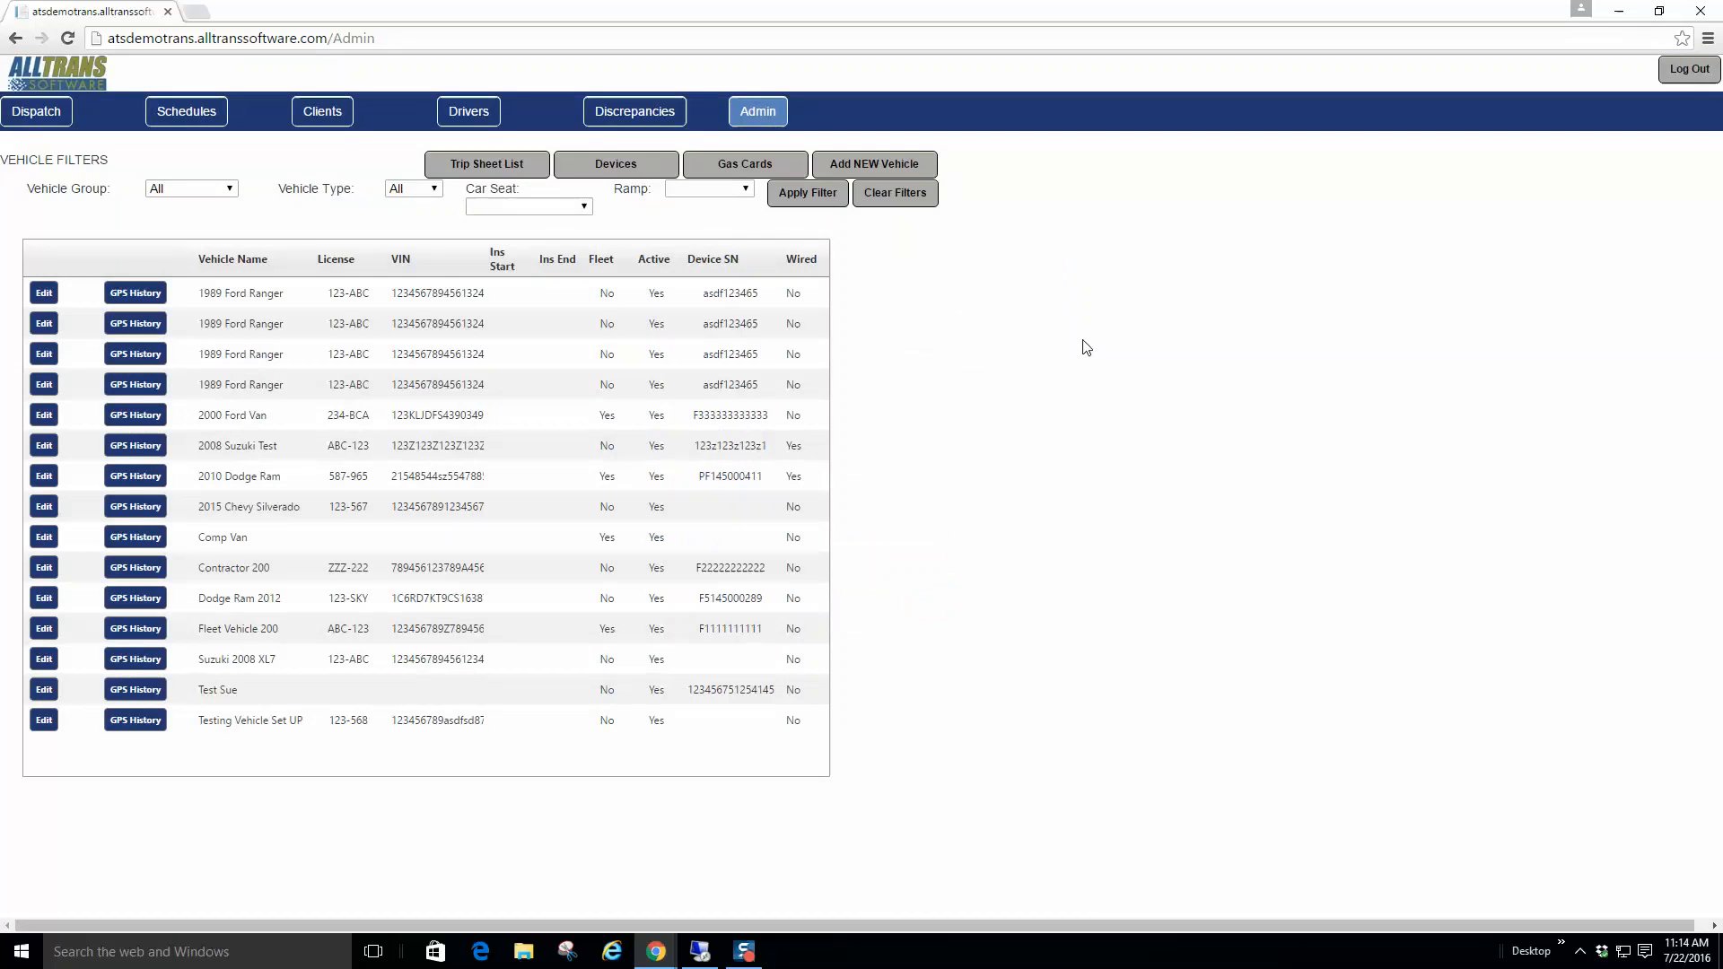
{"action": "left_click", "coordinate": [601, 171]}
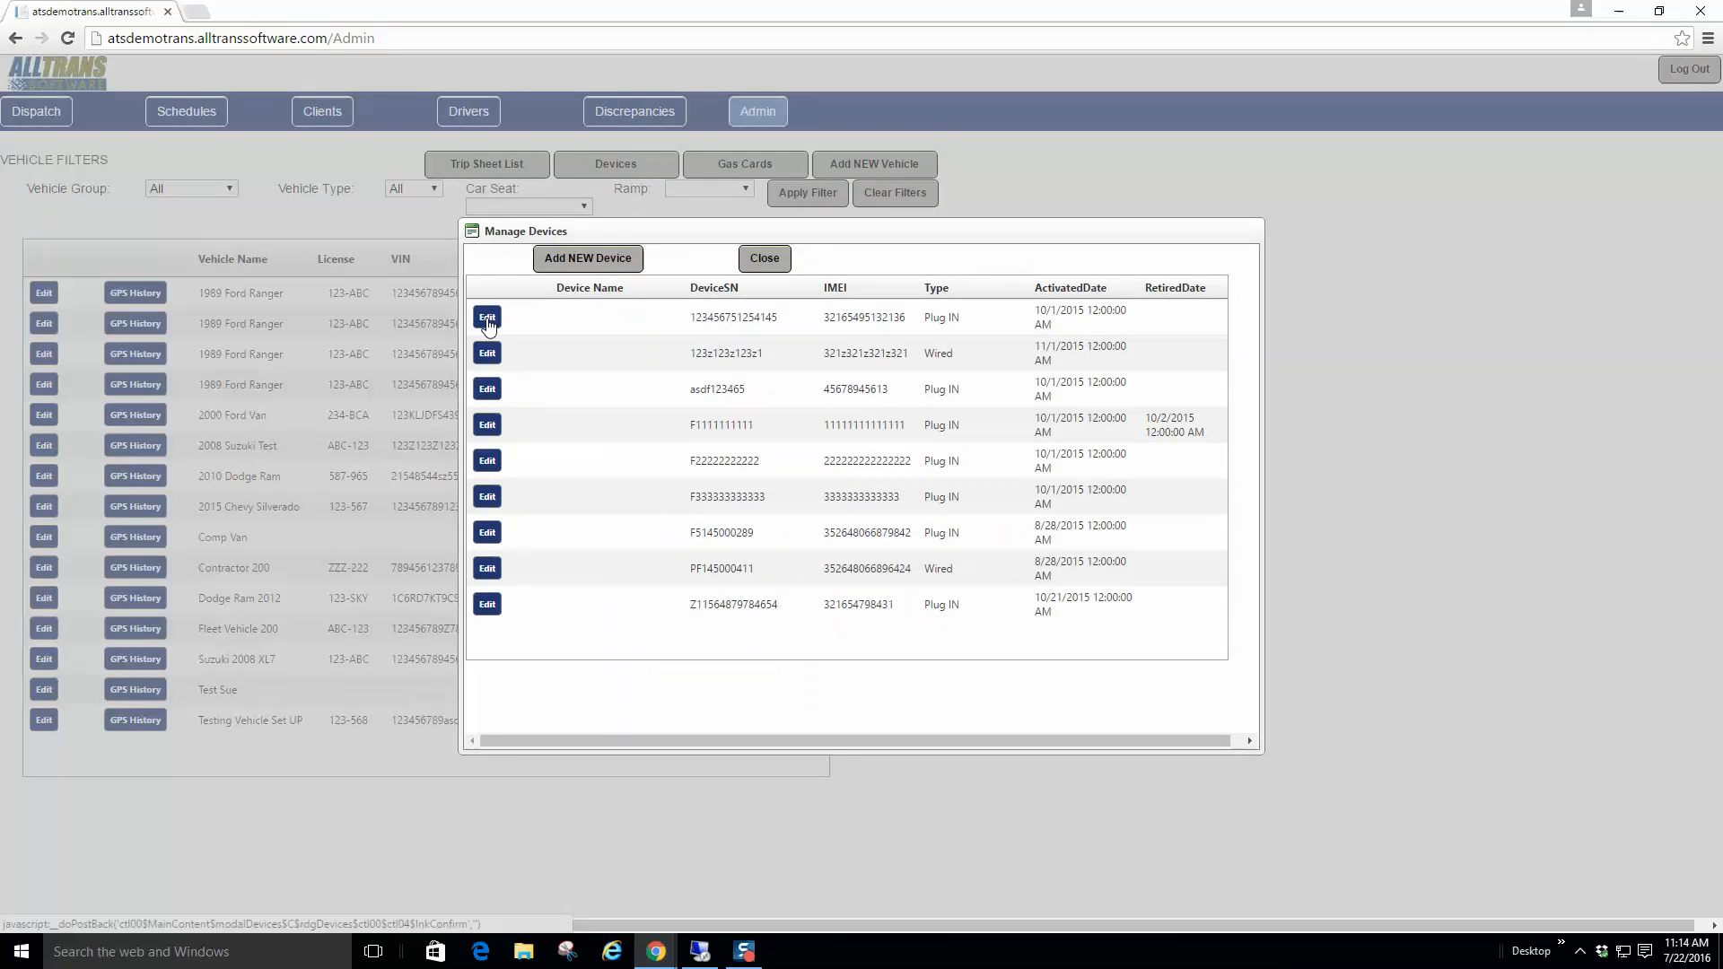
{"action": "left_click", "coordinate": [487, 319]}
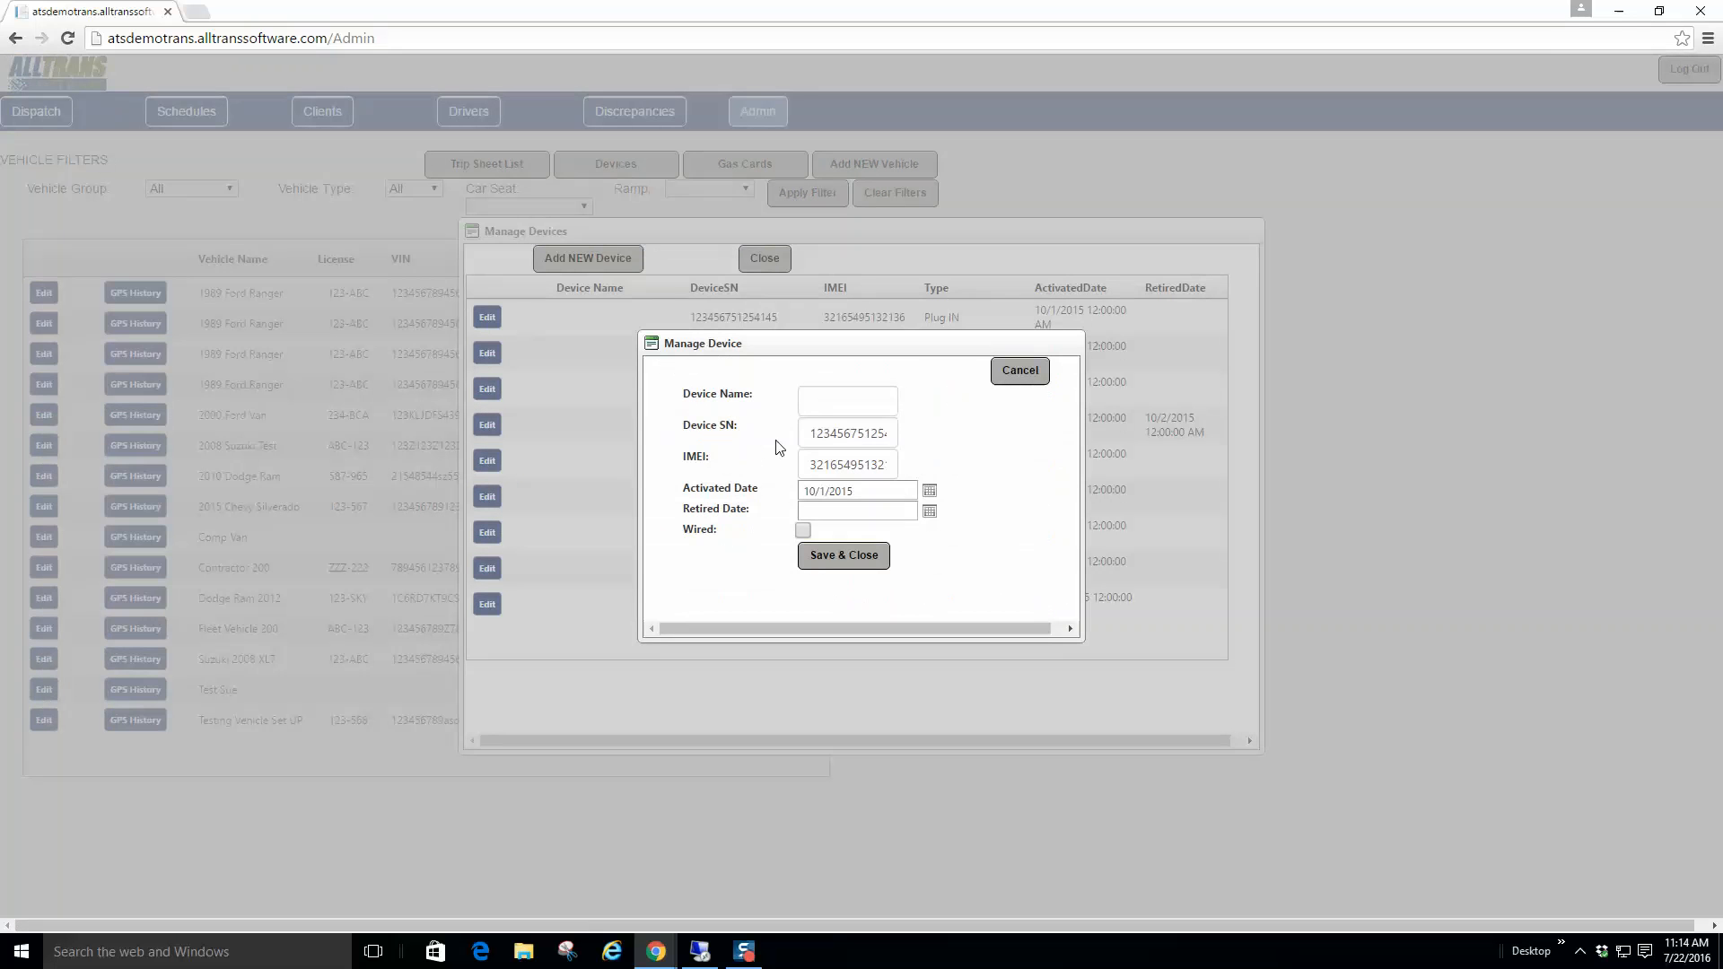
{"action": "left_click", "coordinate": [802, 515]}
{"action": "left_click", "coordinate": [814, 404]}
{"action": "left_click", "coordinate": [1020, 374]}
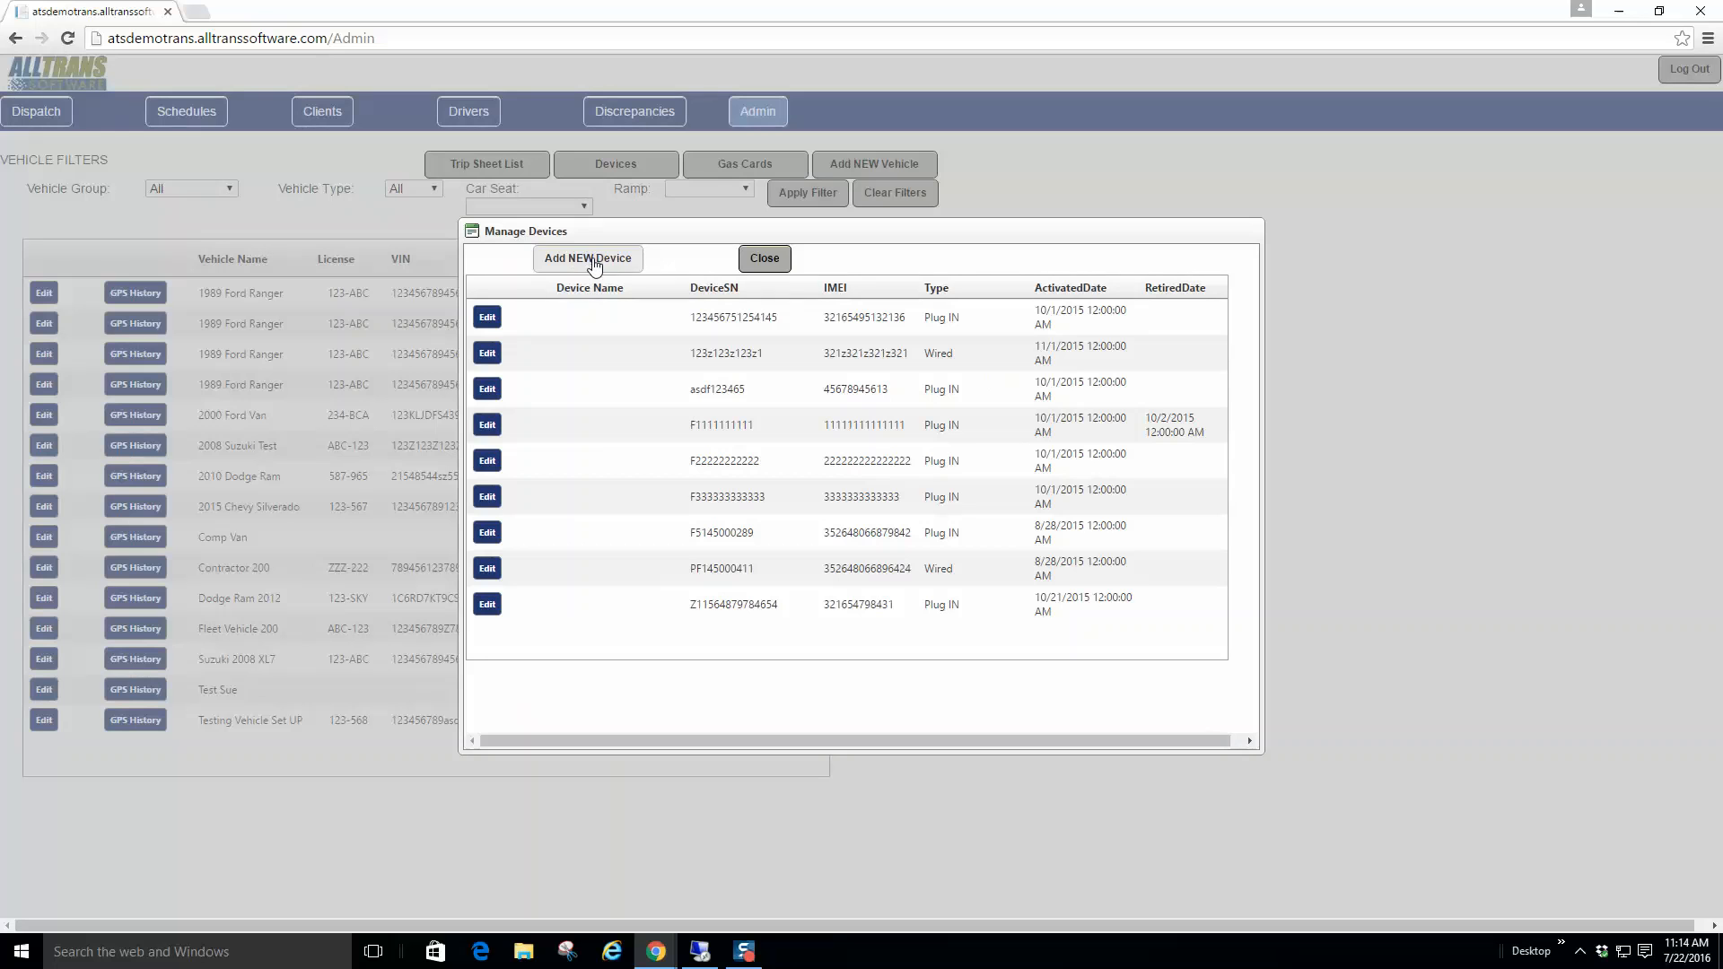
{"action": "left_click", "coordinate": [769, 262]}
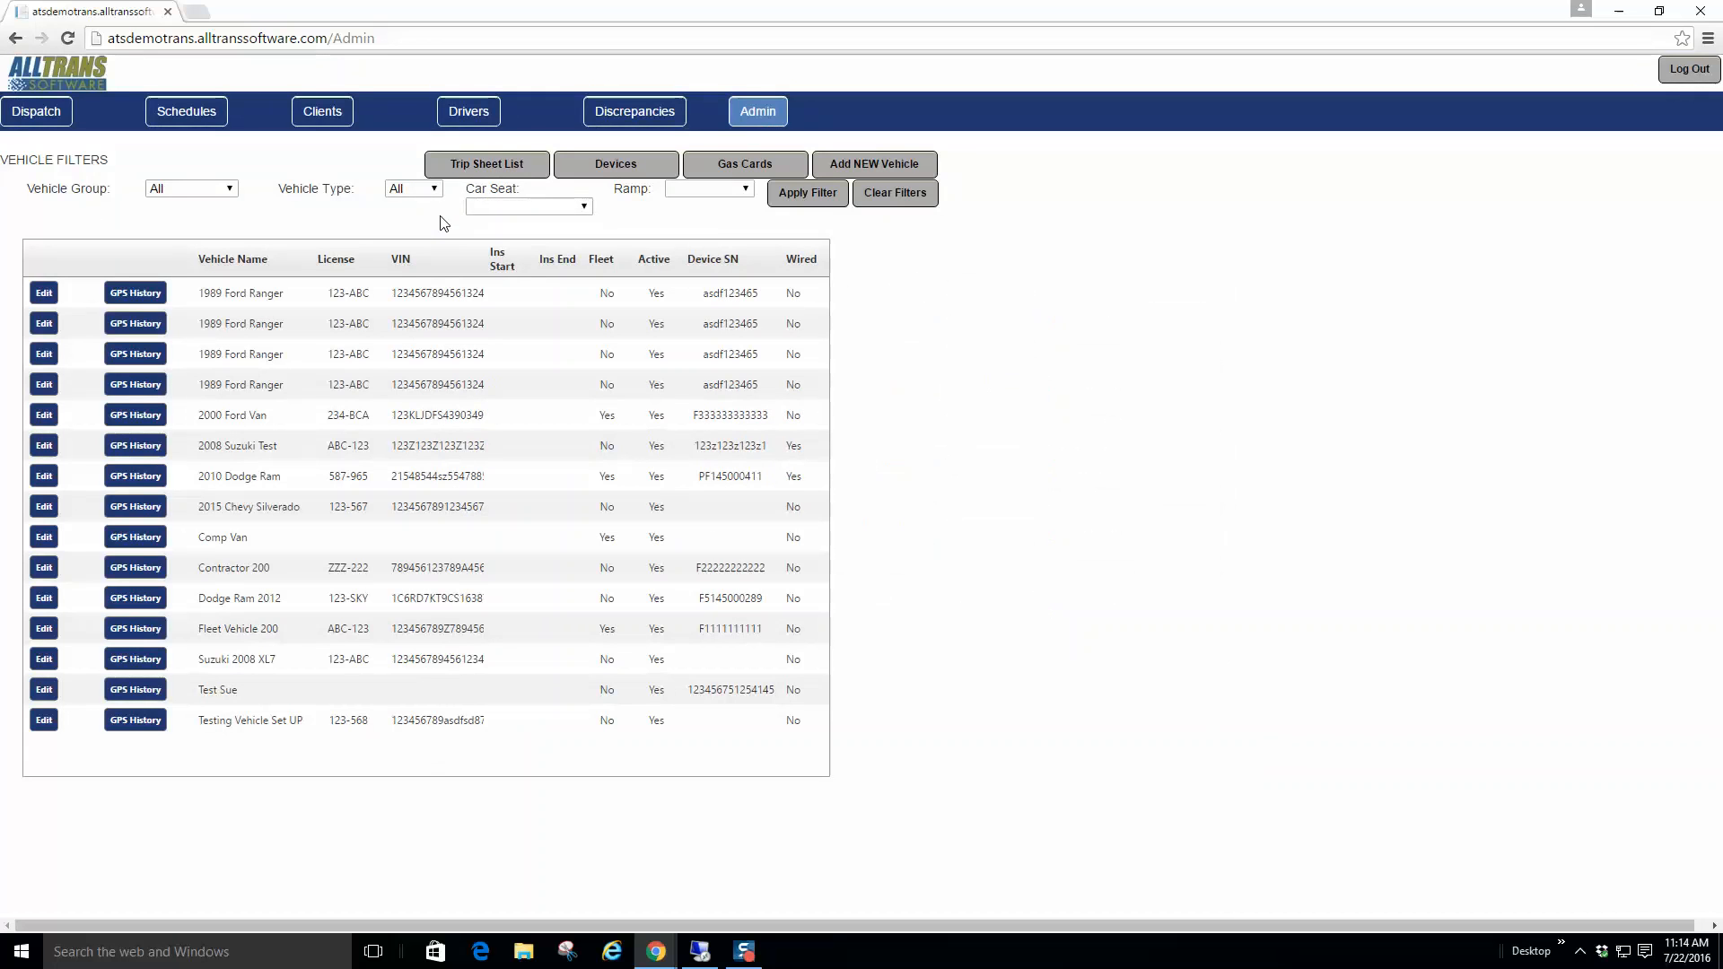
{"action": "left_click", "coordinate": [453, 165]}
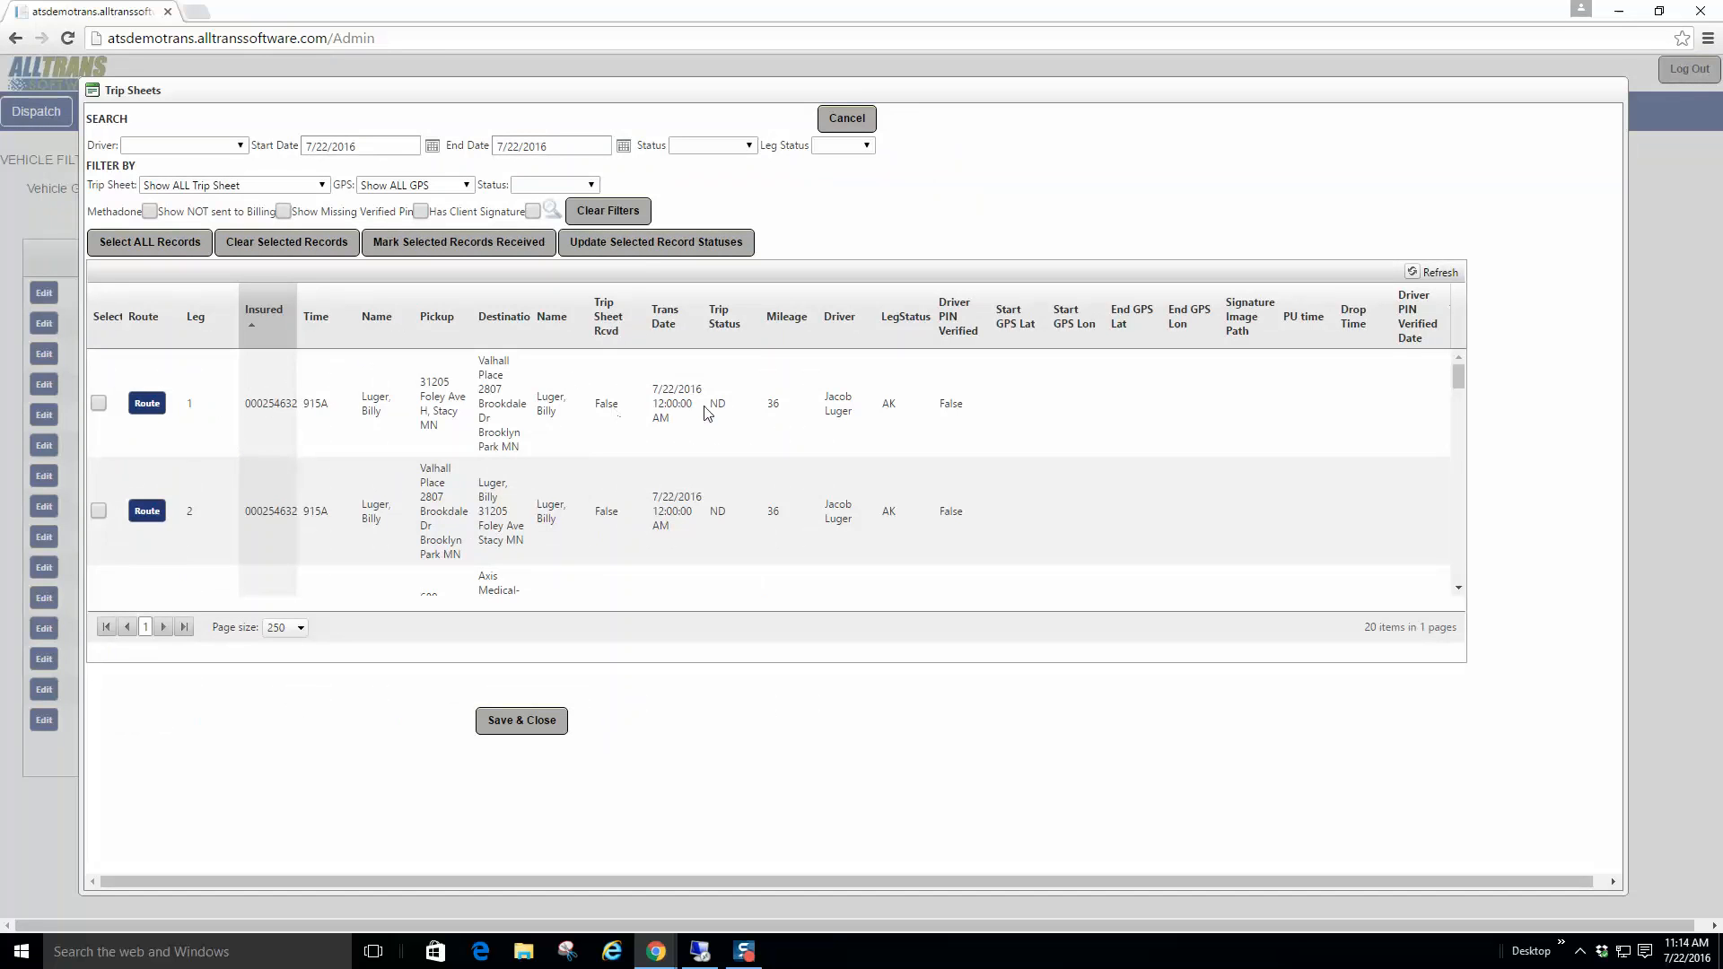
{"action": "left_click_drag", "start_coordinate": [1456, 375], "coordinate": [1455, 412]}
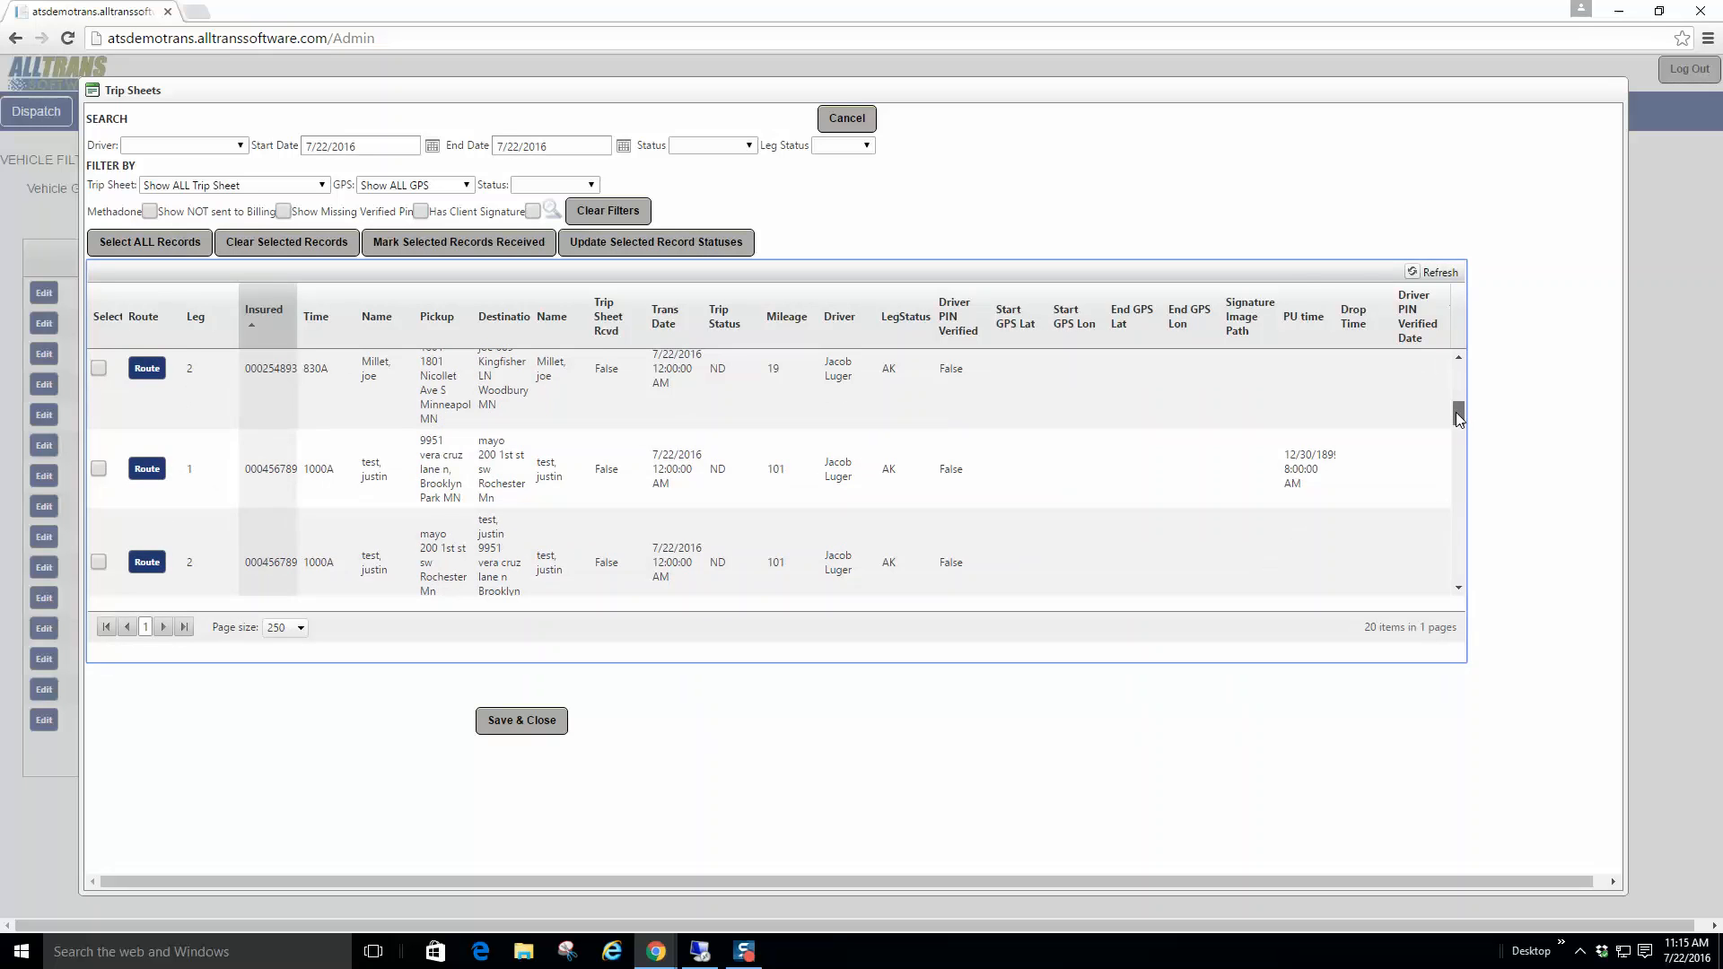
{"action": "left_click_drag", "start_coordinate": [1455, 412], "coordinate": [1453, 465]}
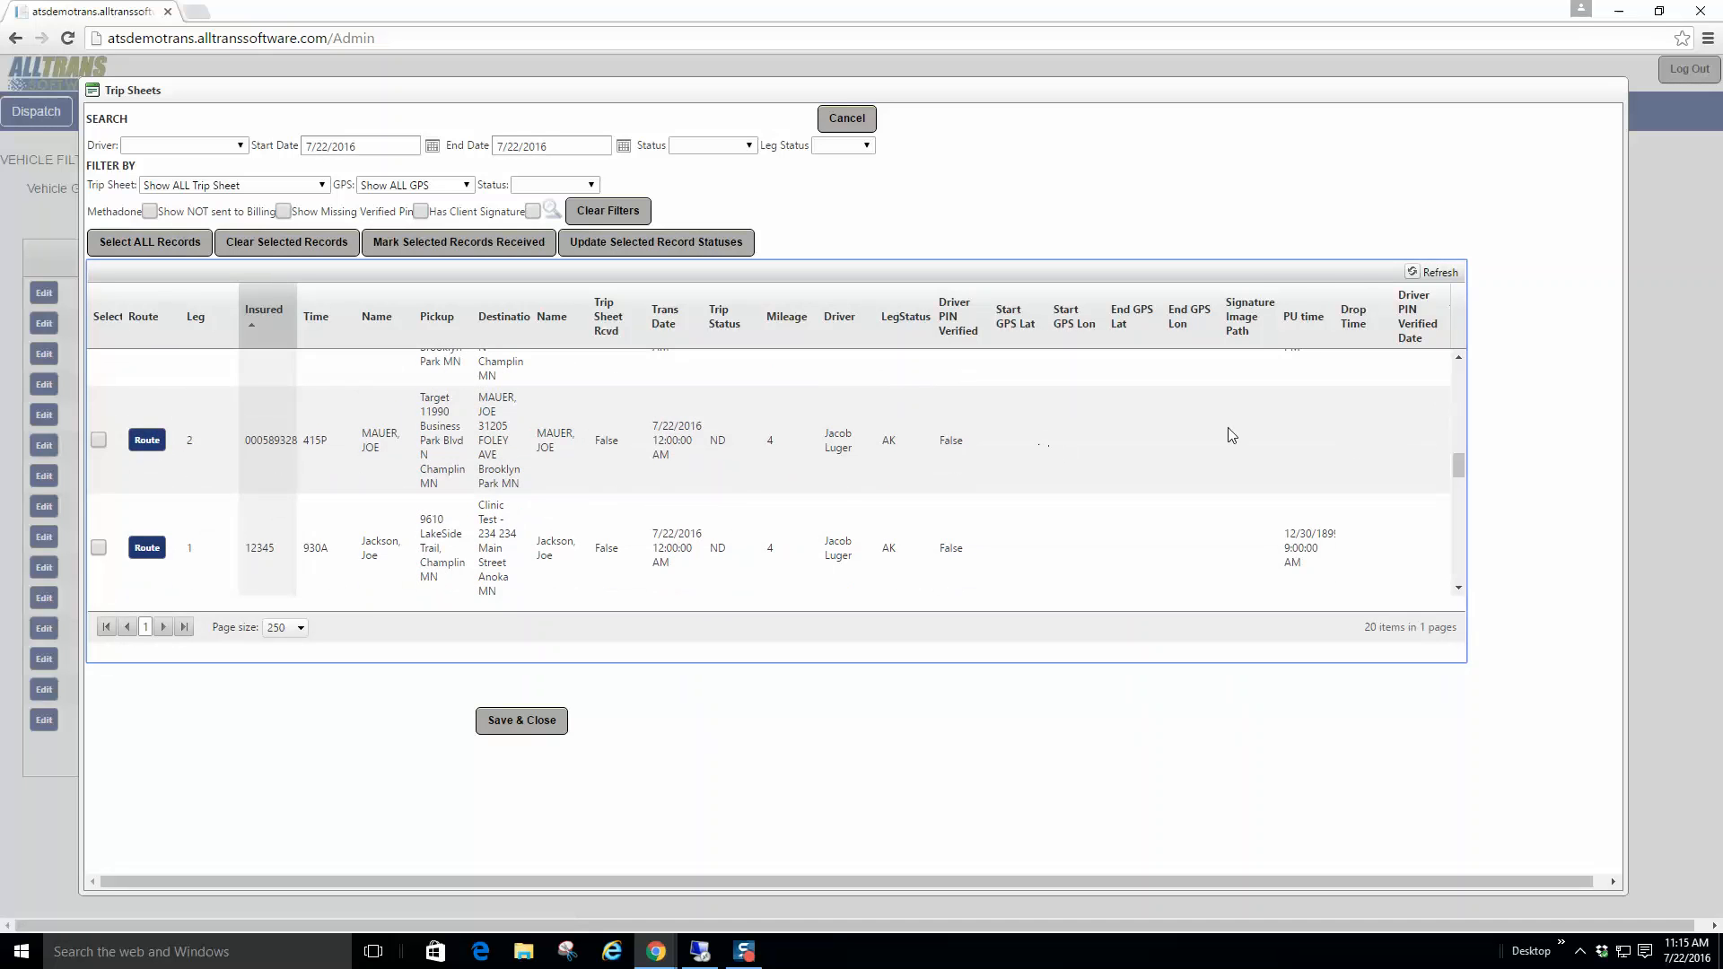
{"action": "left_click_drag", "start_coordinate": [1461, 463], "coordinate": [1461, 530]}
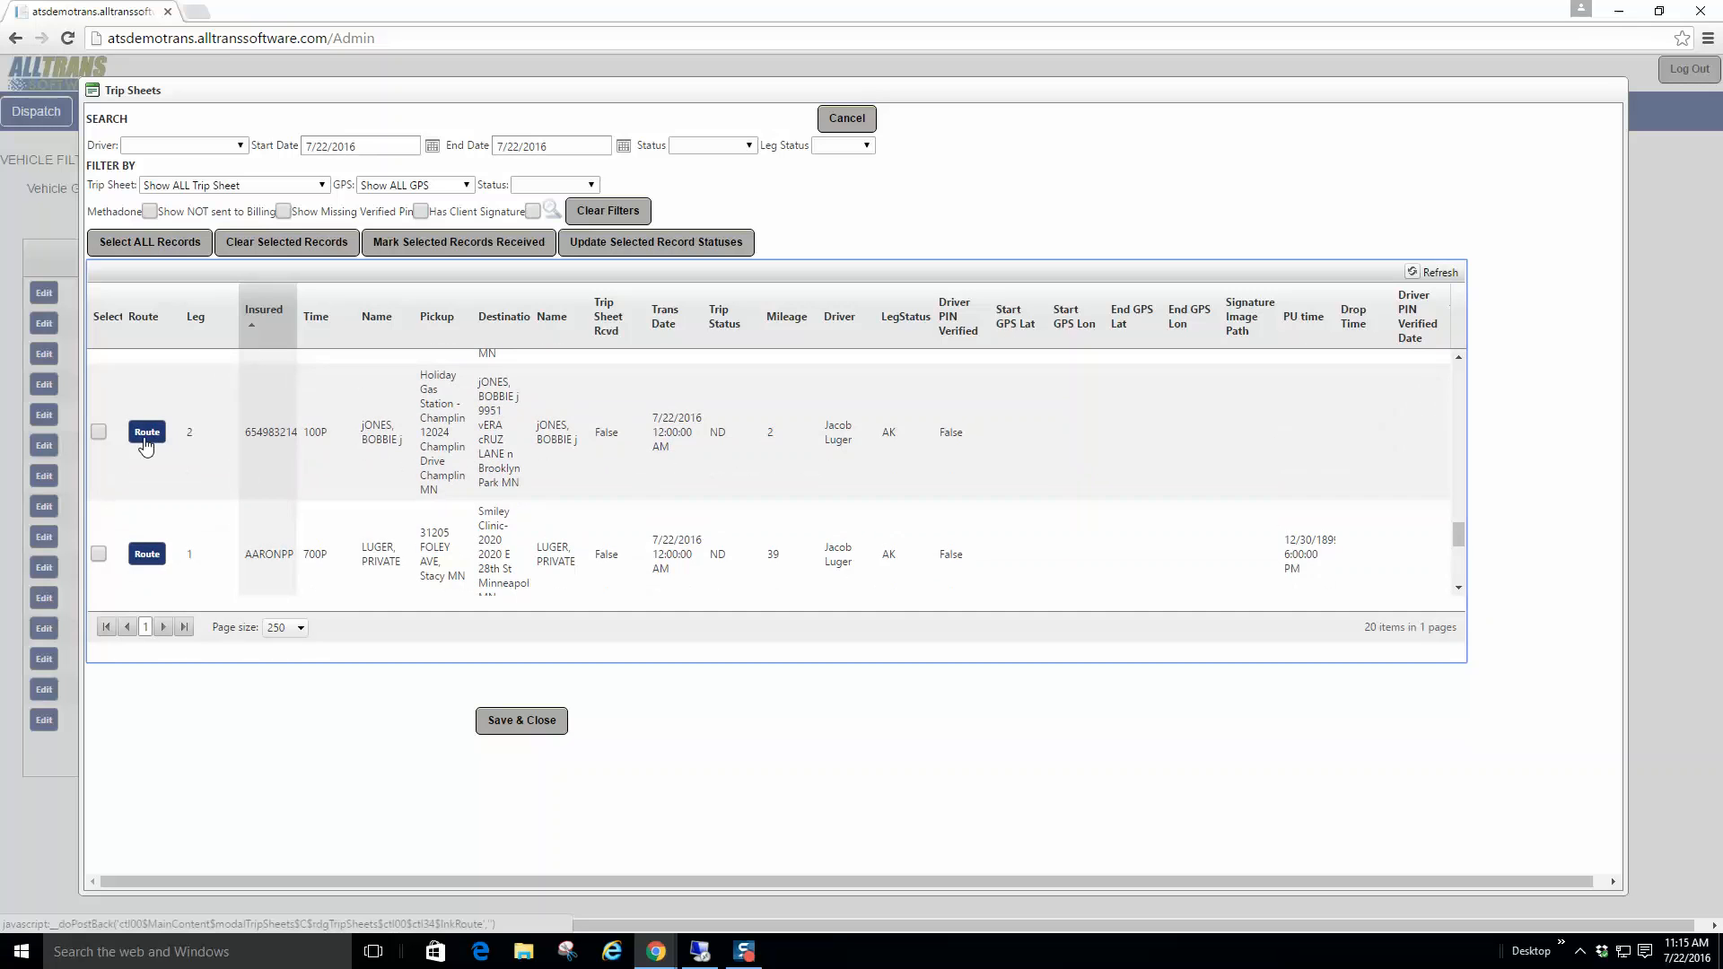
{"action": "left_click_drag", "start_coordinate": [1458, 537], "coordinate": [1459, 375]}
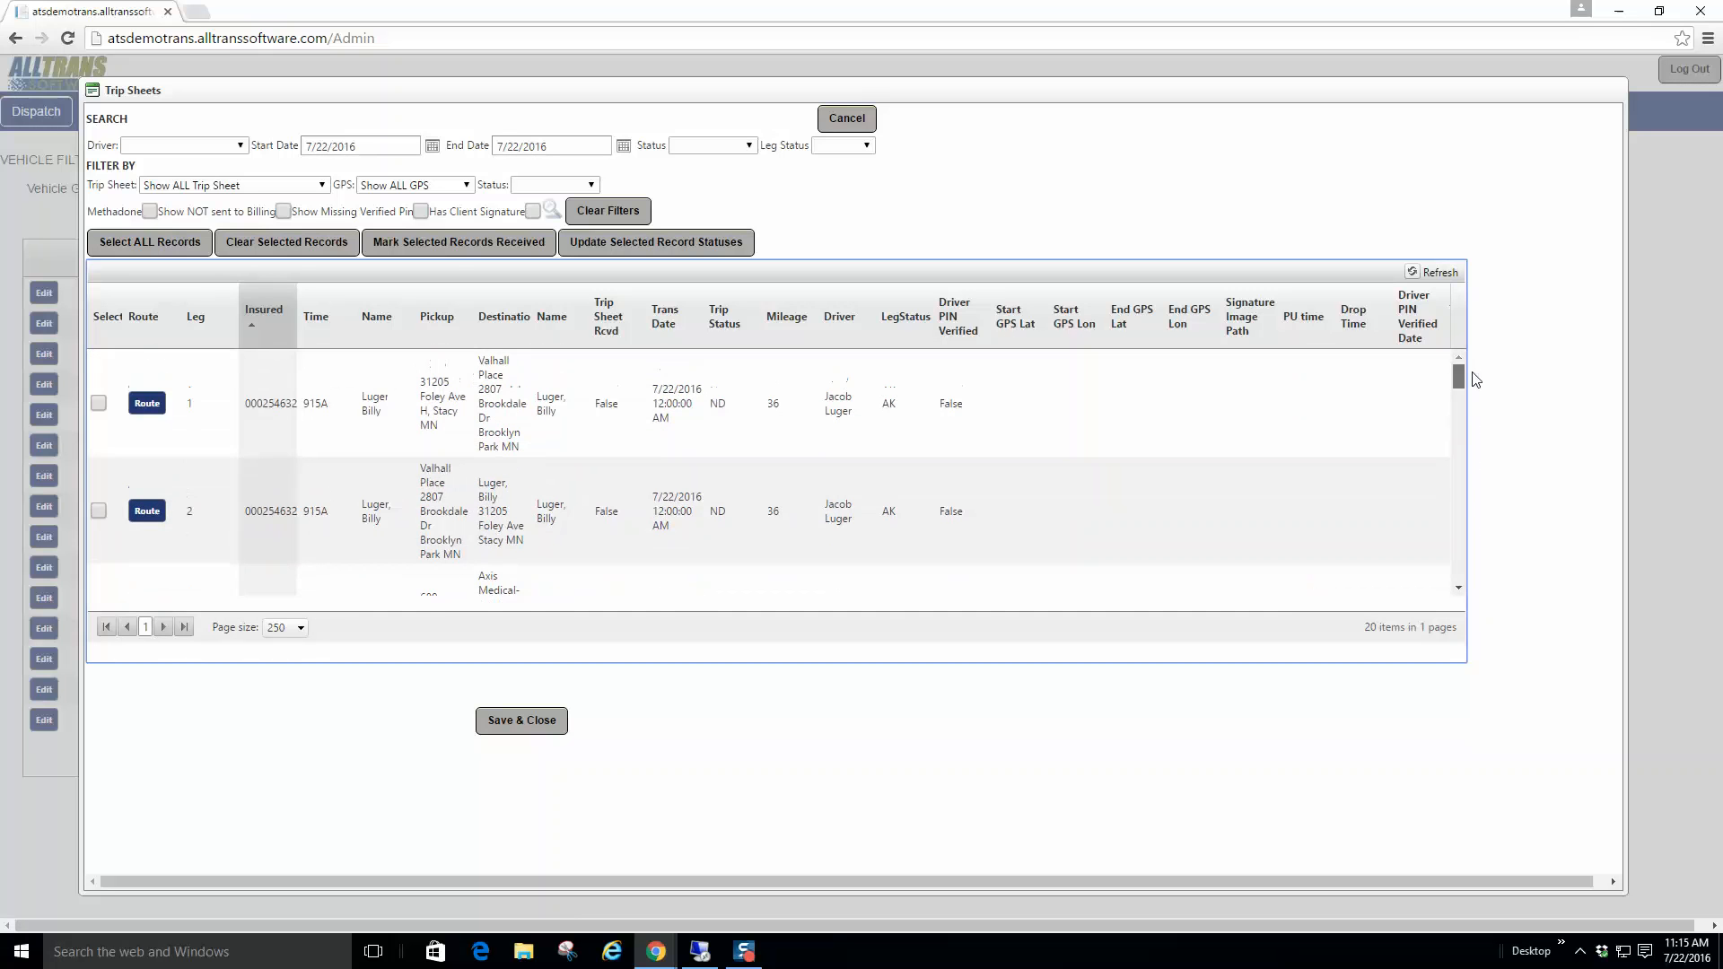
{"action": "left_click", "coordinate": [859, 126]}
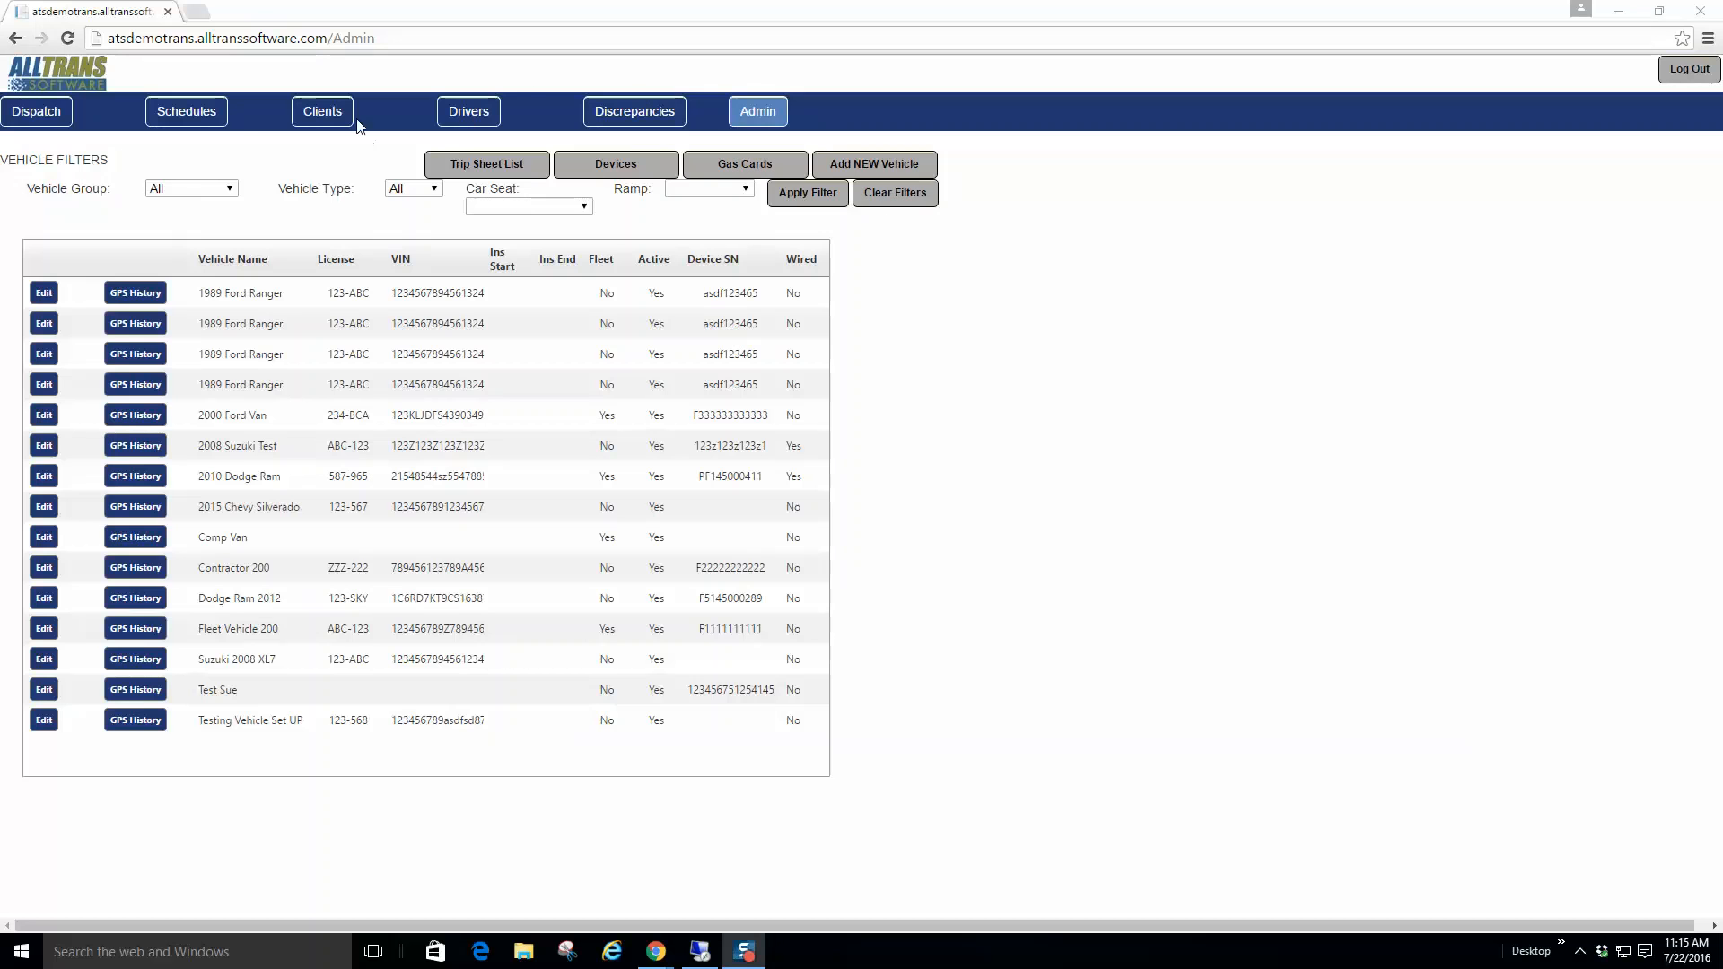
Step: Return to the dispatch rides list and view trip 578's details for the 08:30 Axis Medical ride
{"action": "left_click", "coordinate": [54, 124]}
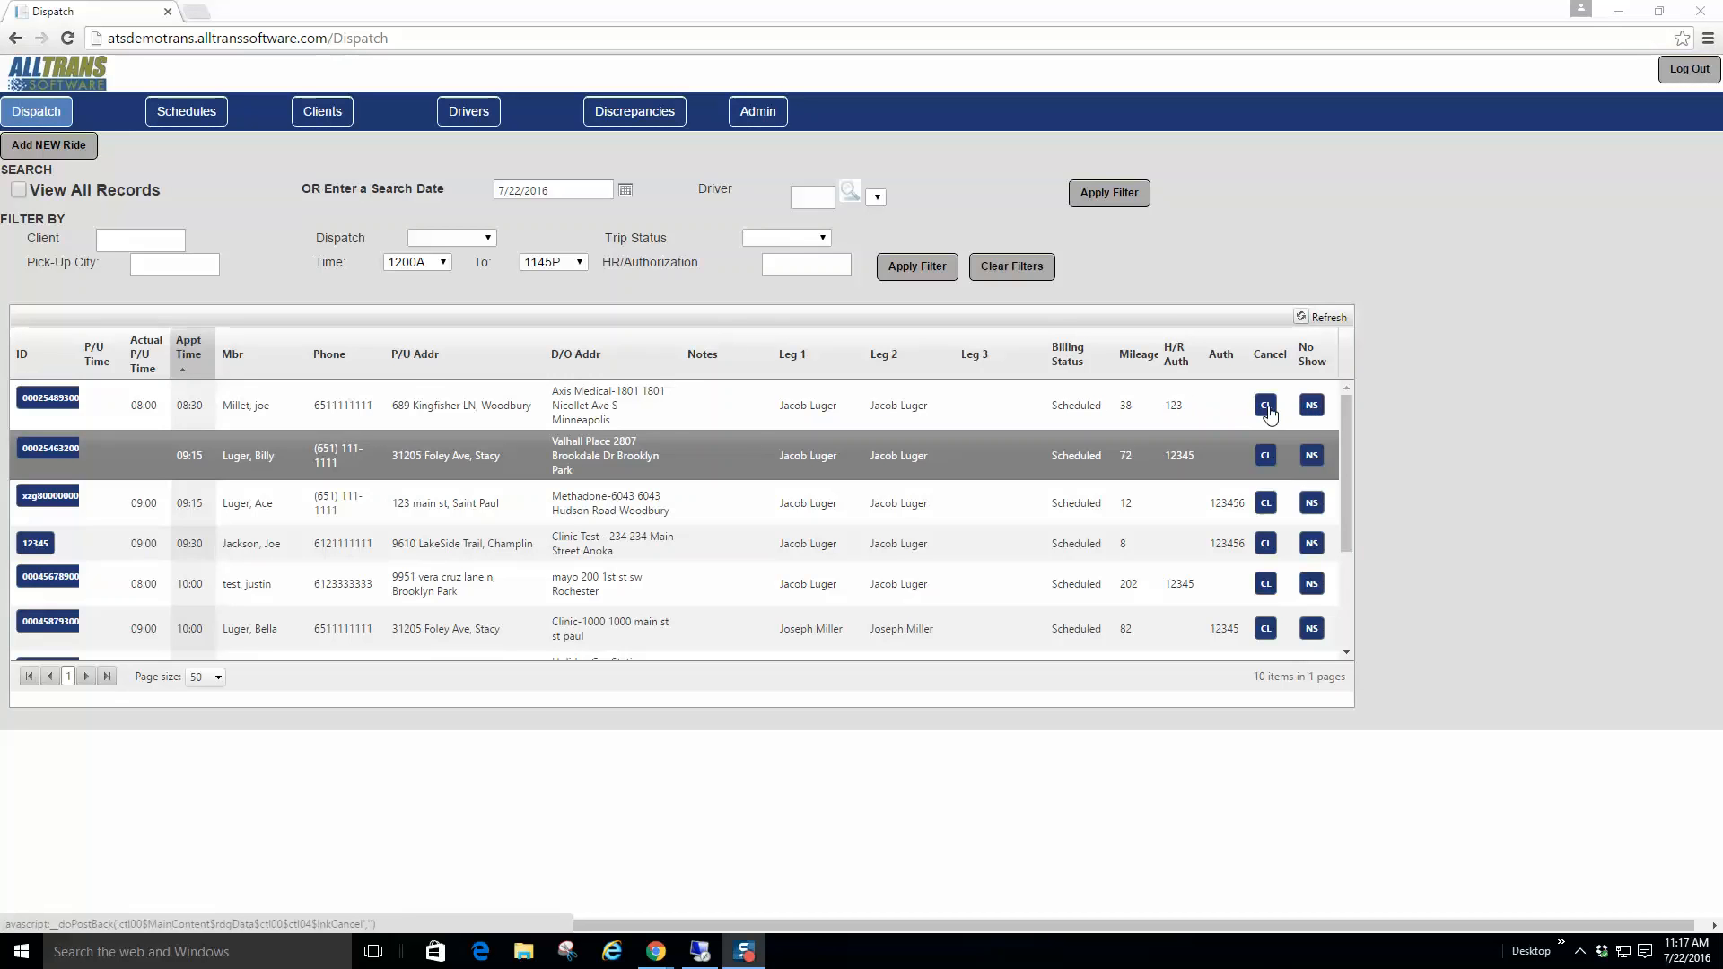
{"action": "left_click", "coordinate": [51, 400]}
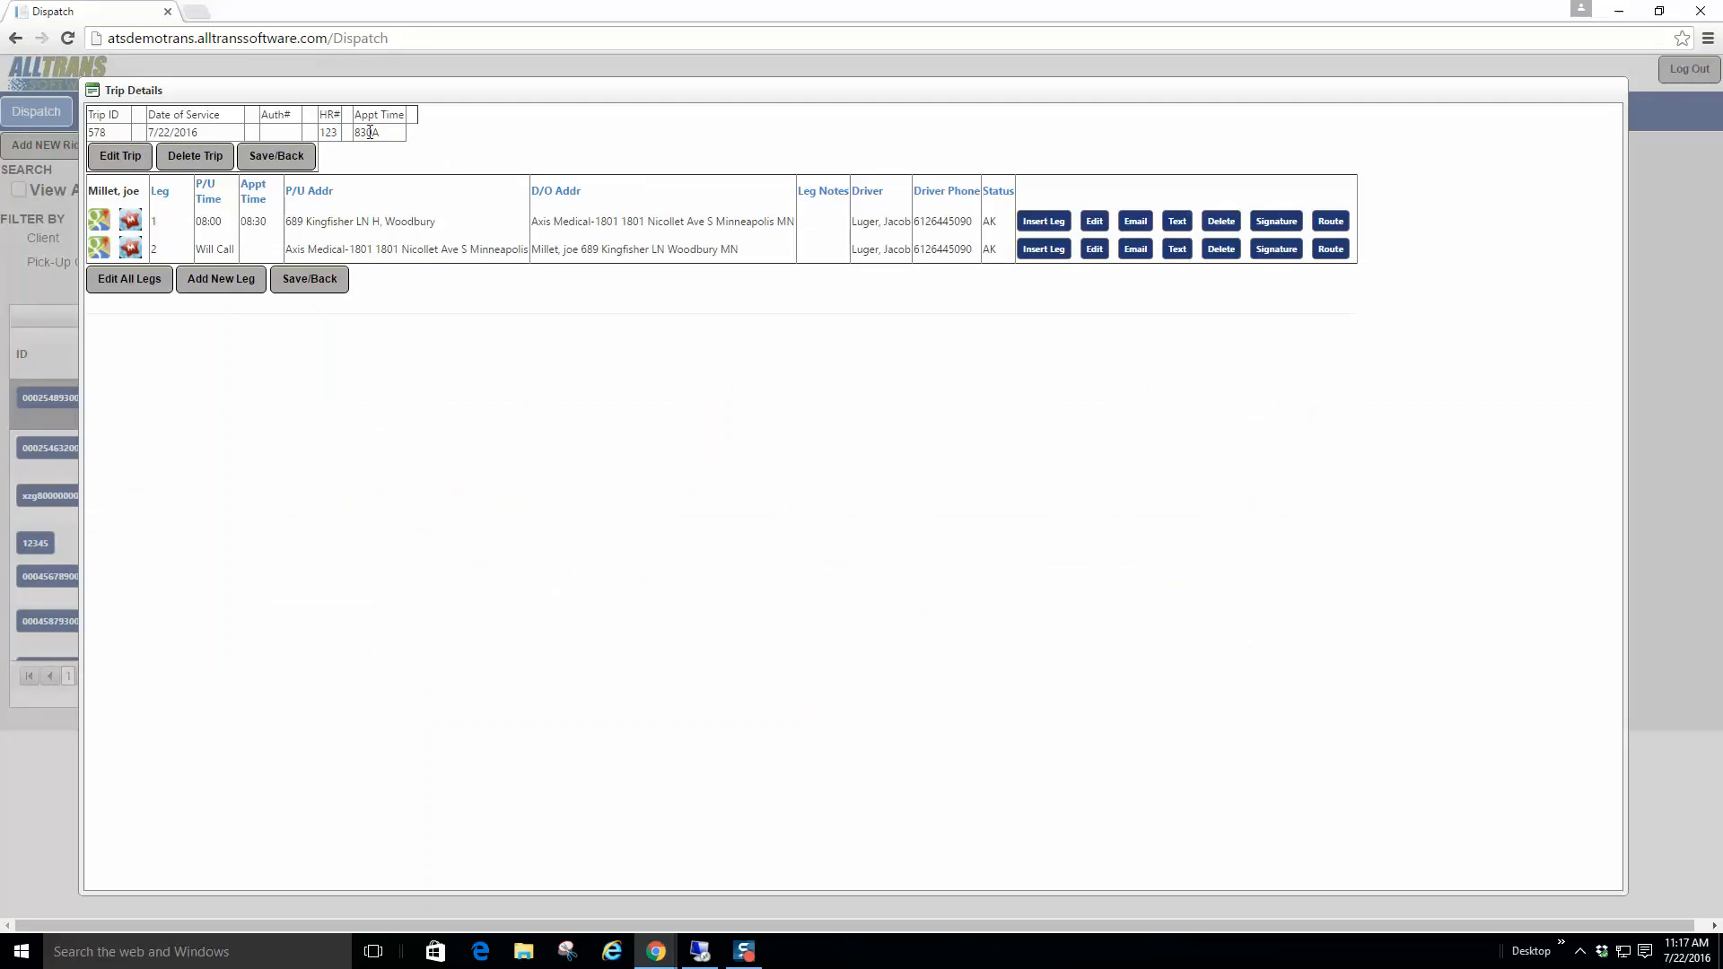
Step: Edit trip 578 so its appointment time is 900A and scheduled pickup 830A
{"action": "left_click_drag", "start_coordinate": [392, 138], "coordinate": [355, 132]}
{"action": "left_click", "coordinate": [327, 132]}
{"action": "left_click", "coordinate": [125, 158]}
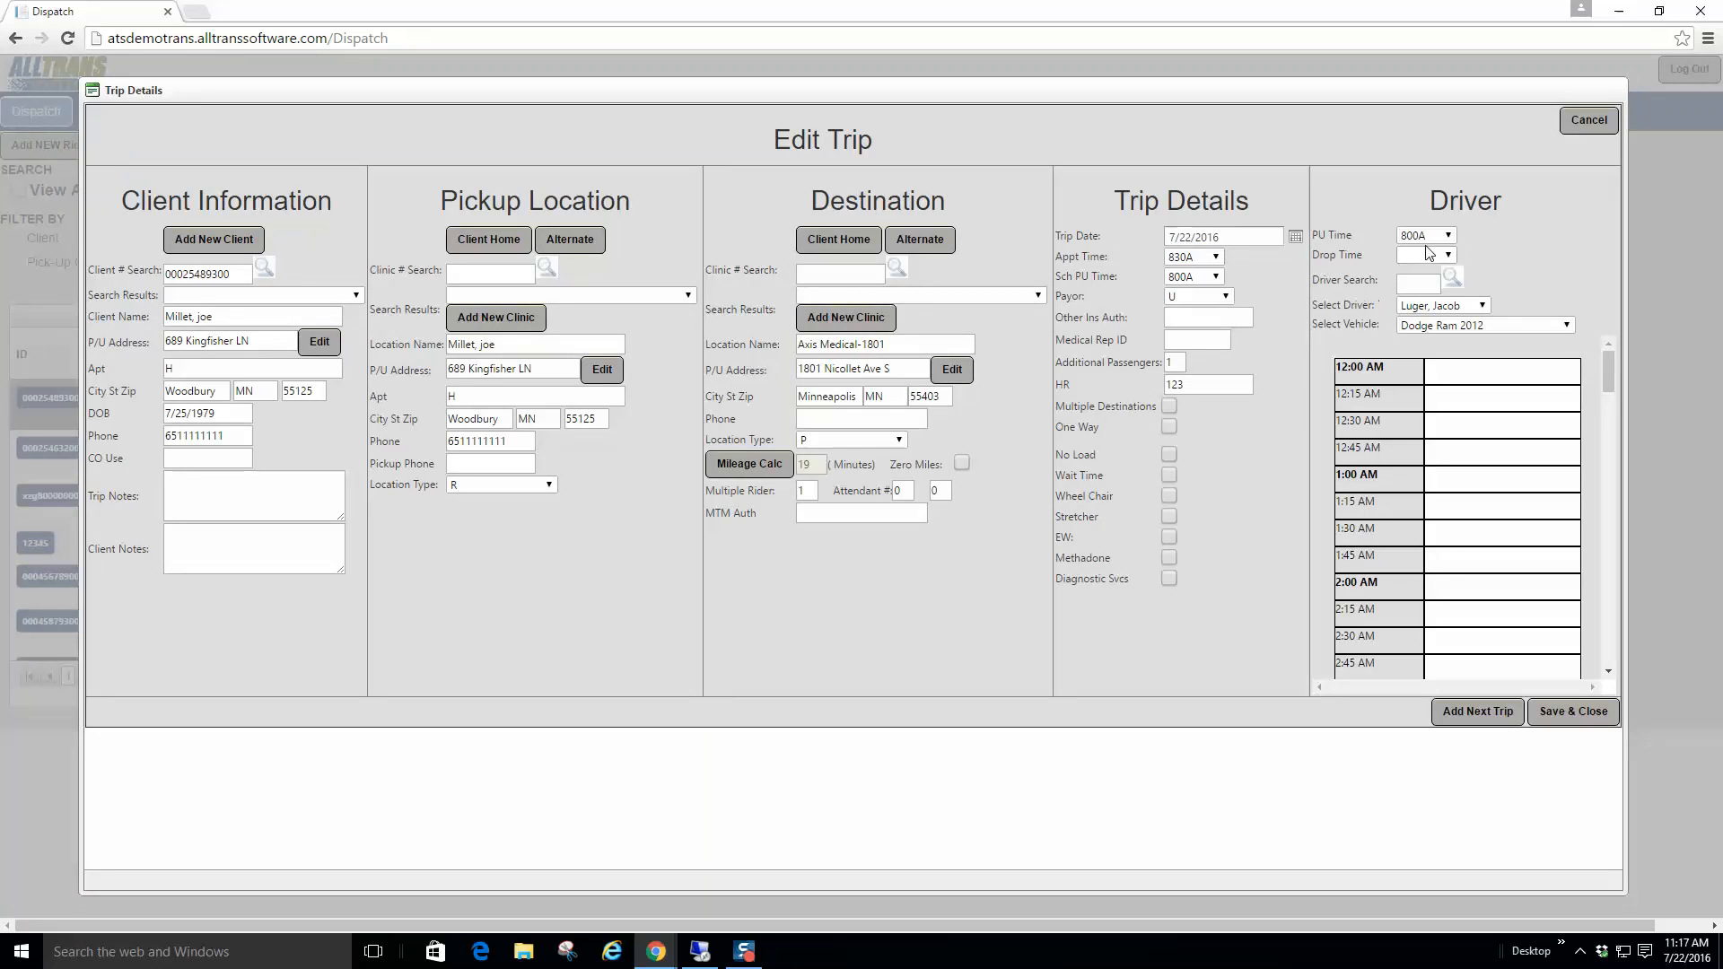
{"action": "left_click", "coordinate": [1216, 259]}
{"action": "left_click", "coordinate": [1216, 535]}
{"action": "left_click", "coordinate": [1216, 535]}
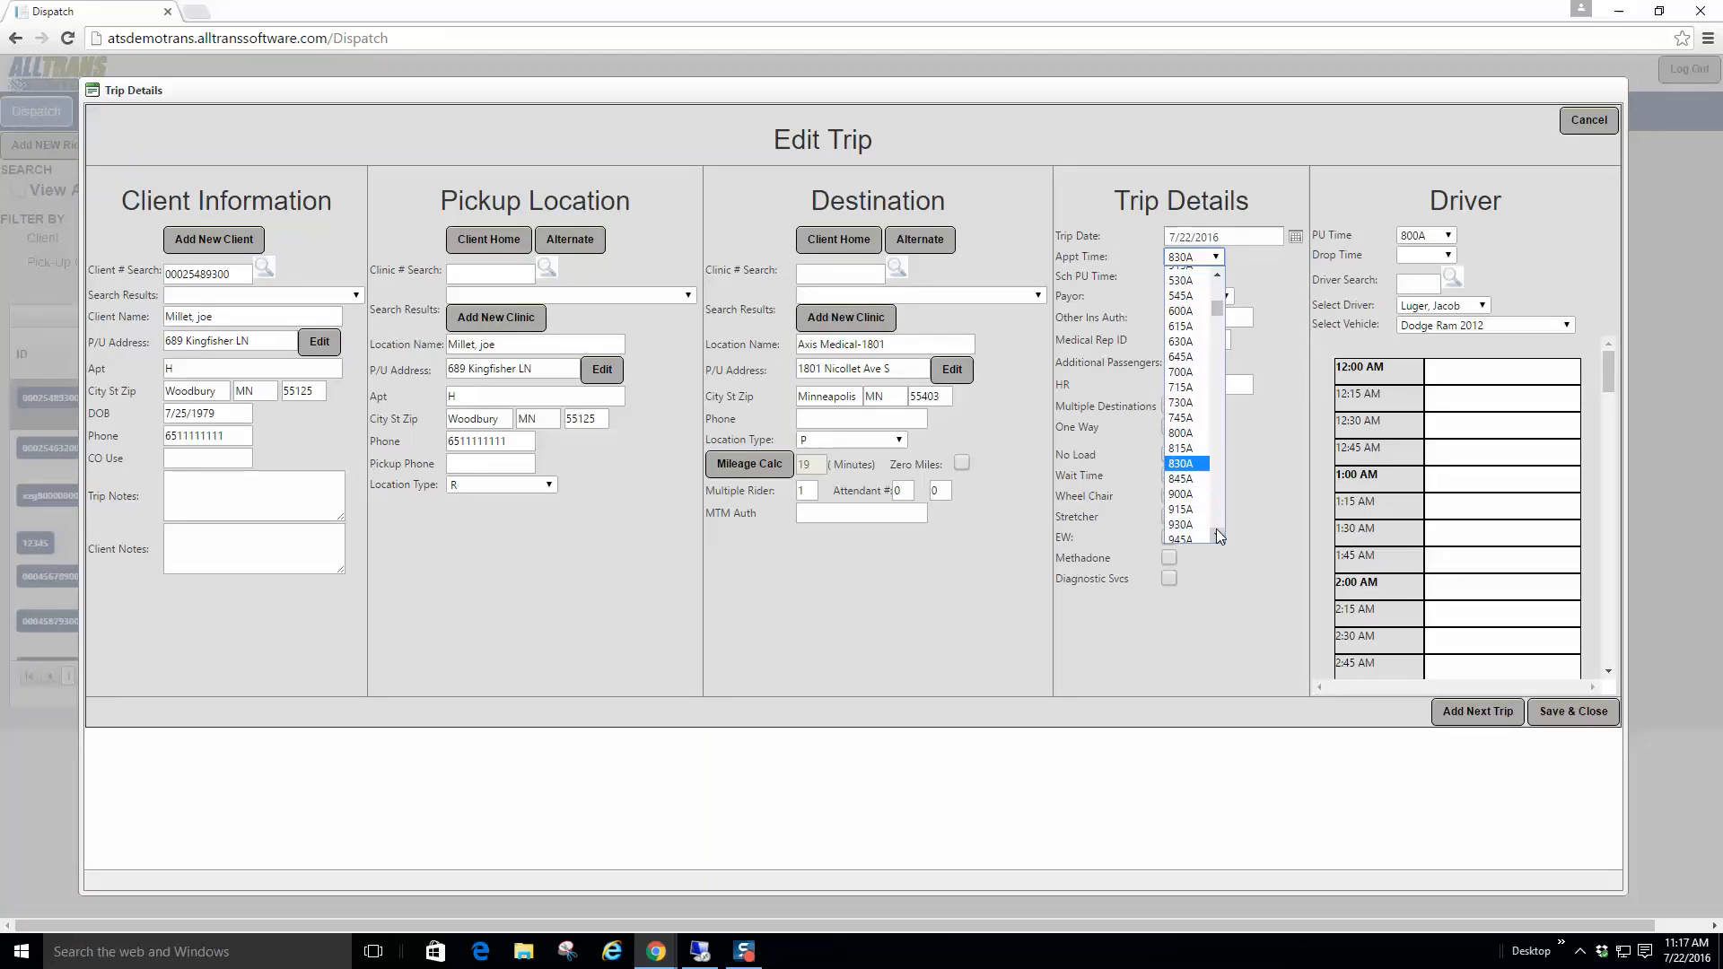
{"action": "left_click", "coordinate": [1187, 496]}
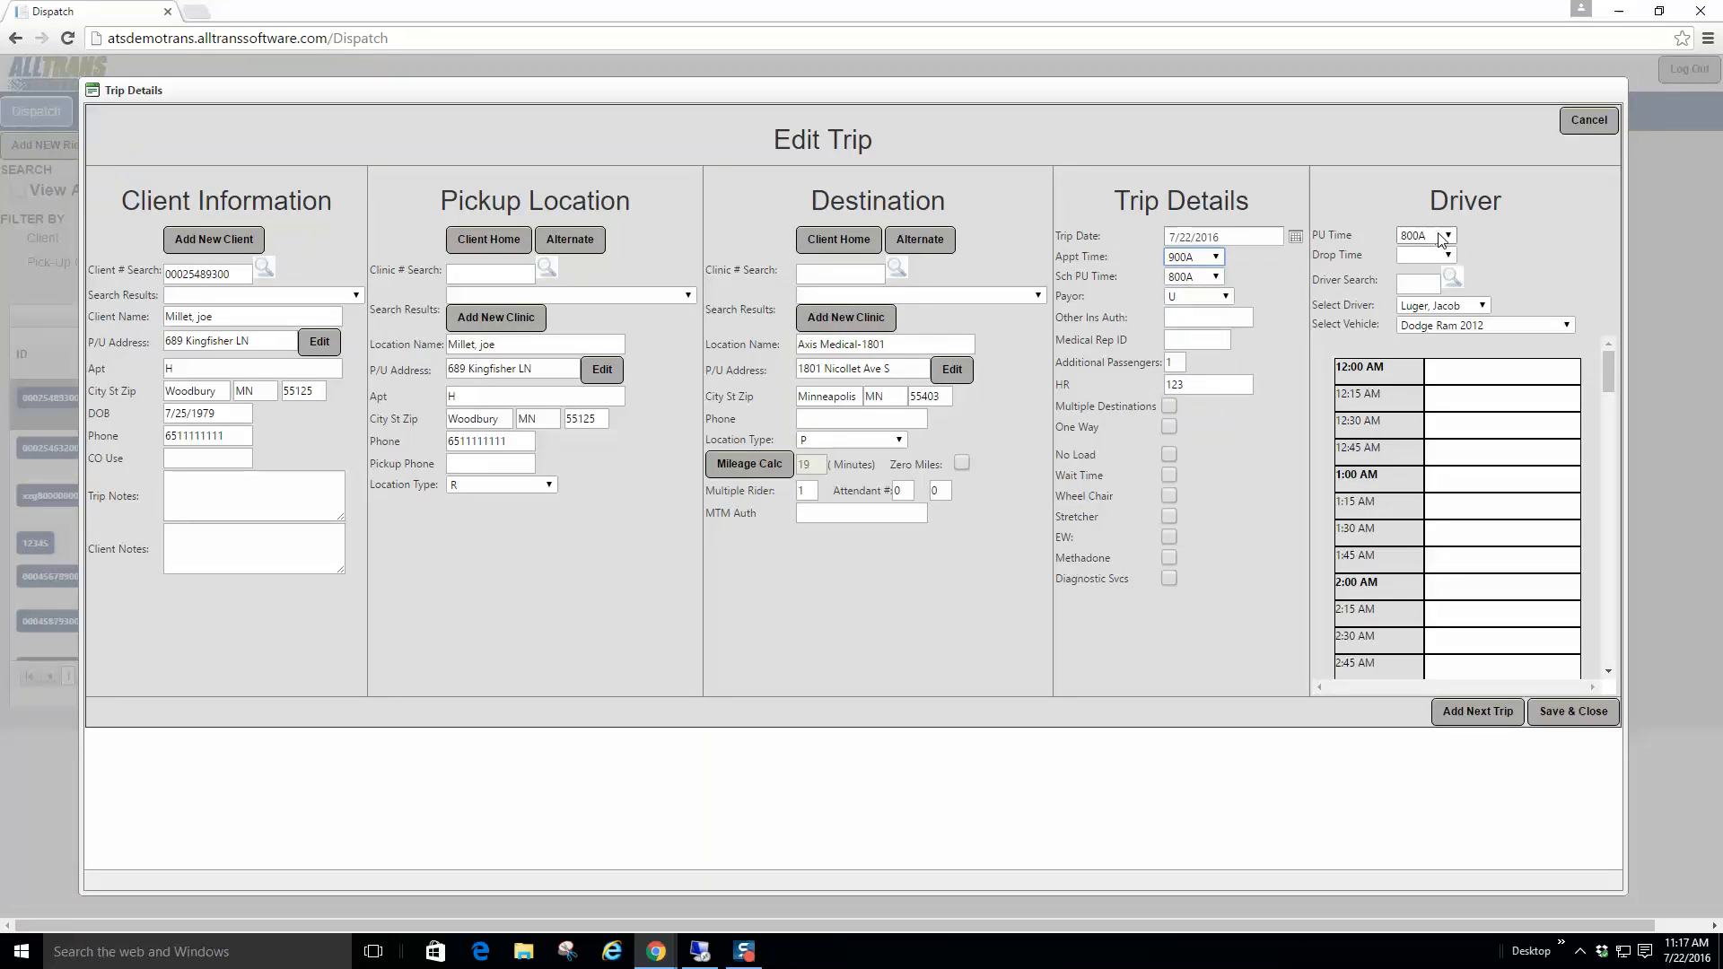
{"action": "left_click", "coordinate": [1219, 278]}
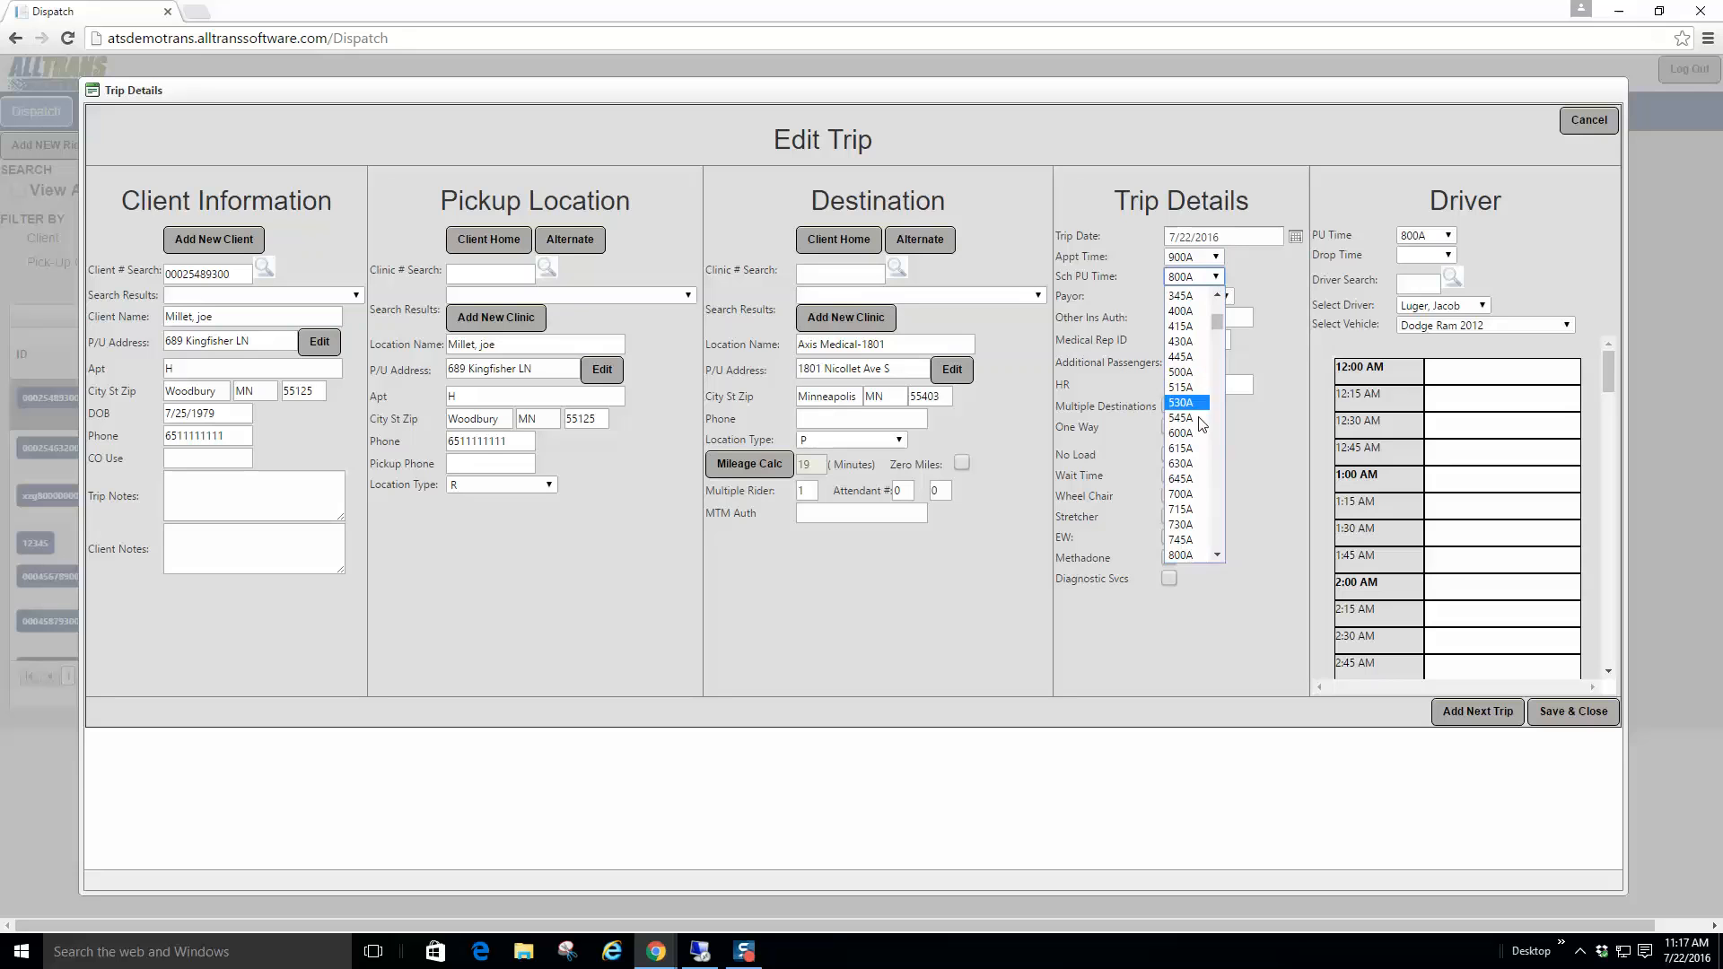
{"action": "left_click", "coordinate": [1218, 556]}
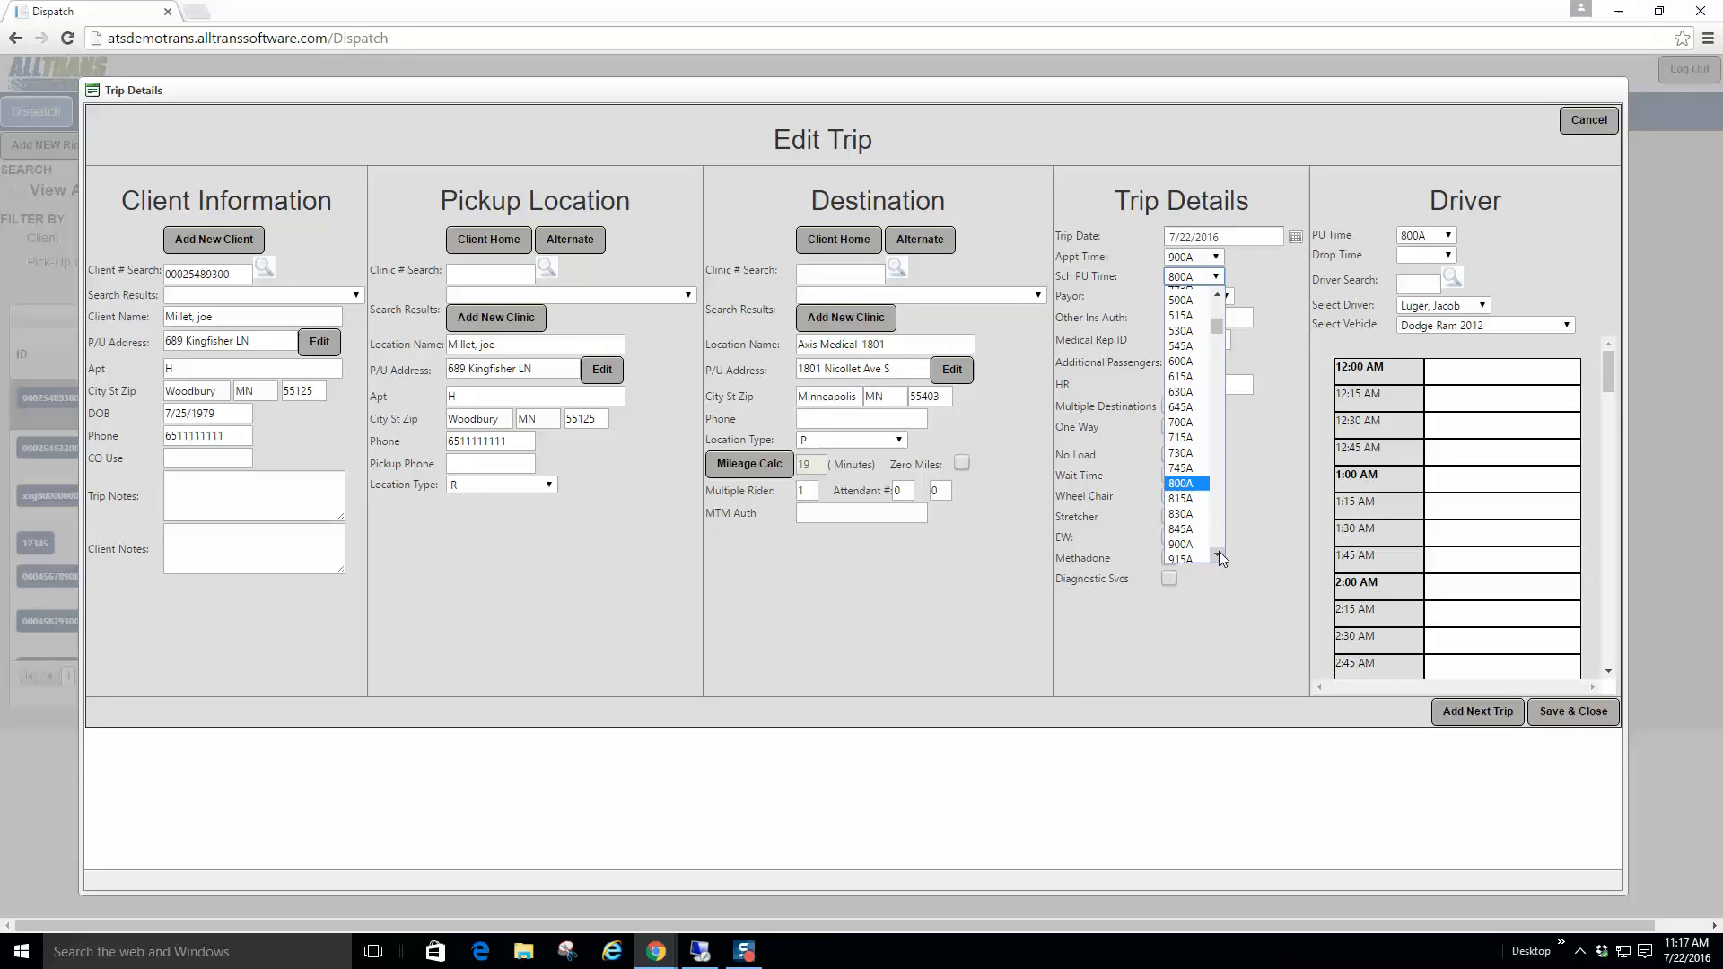
{"action": "left_click", "coordinate": [1197, 511]}
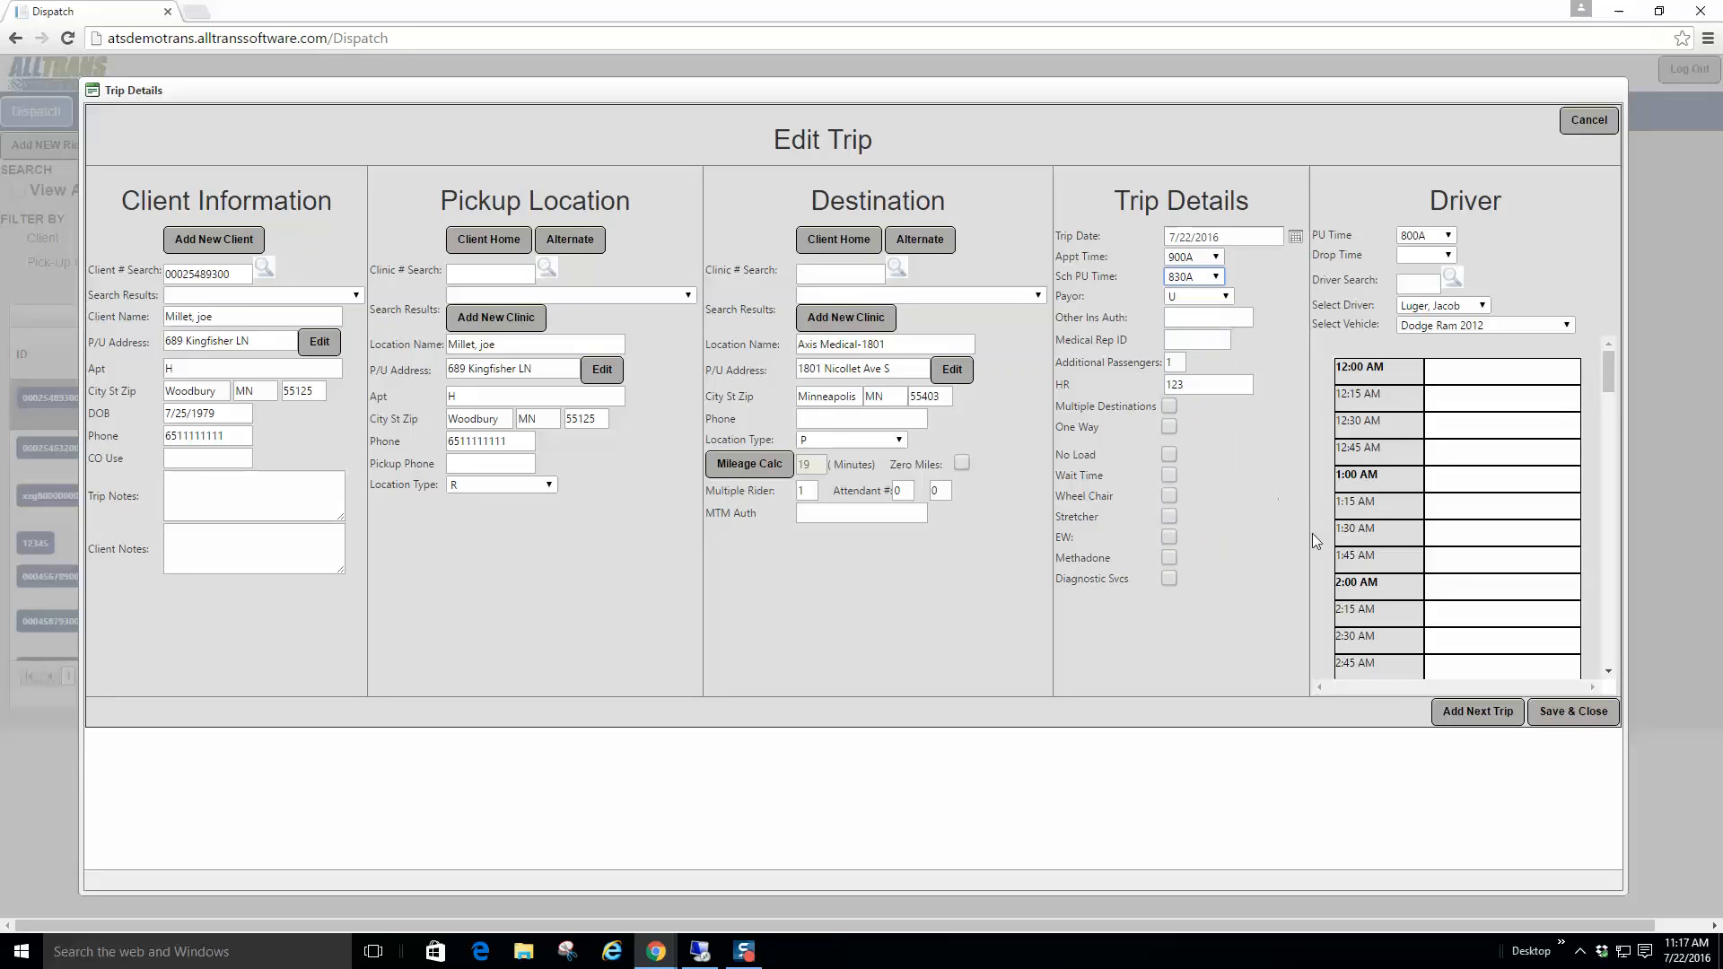
Step: Save the edited trip, return to the dispatch list and open the first trip's details
{"action": "left_click", "coordinate": [1569, 712]}
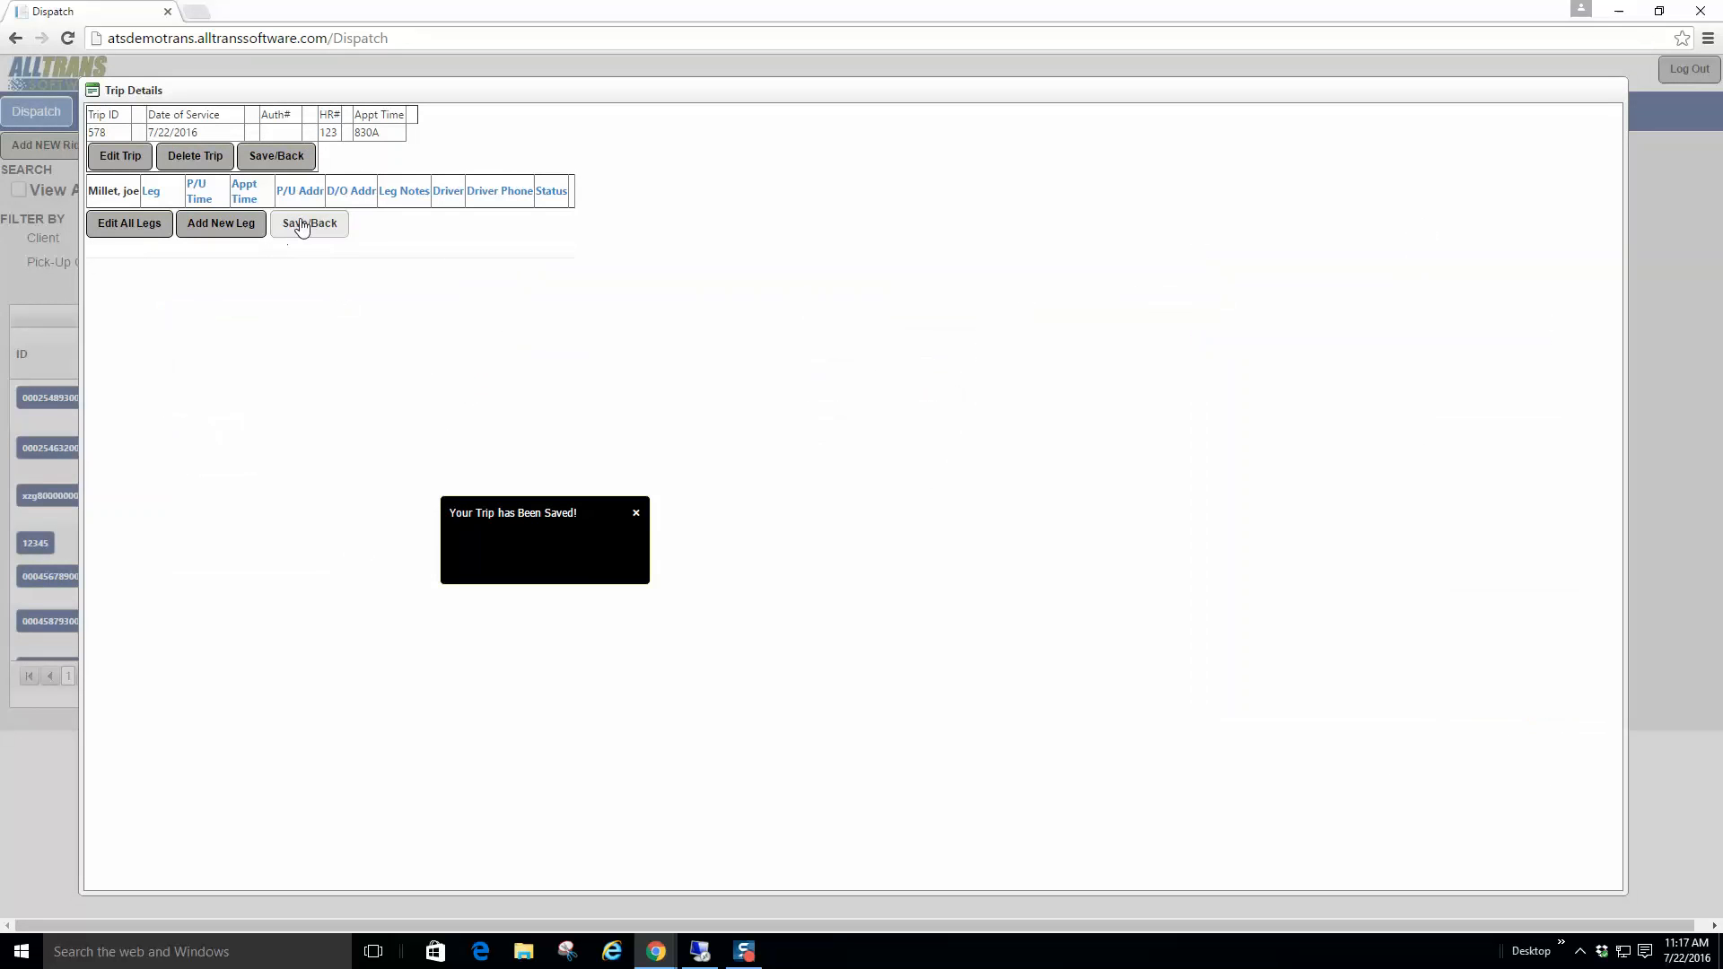
{"action": "left_click", "coordinate": [302, 224]}
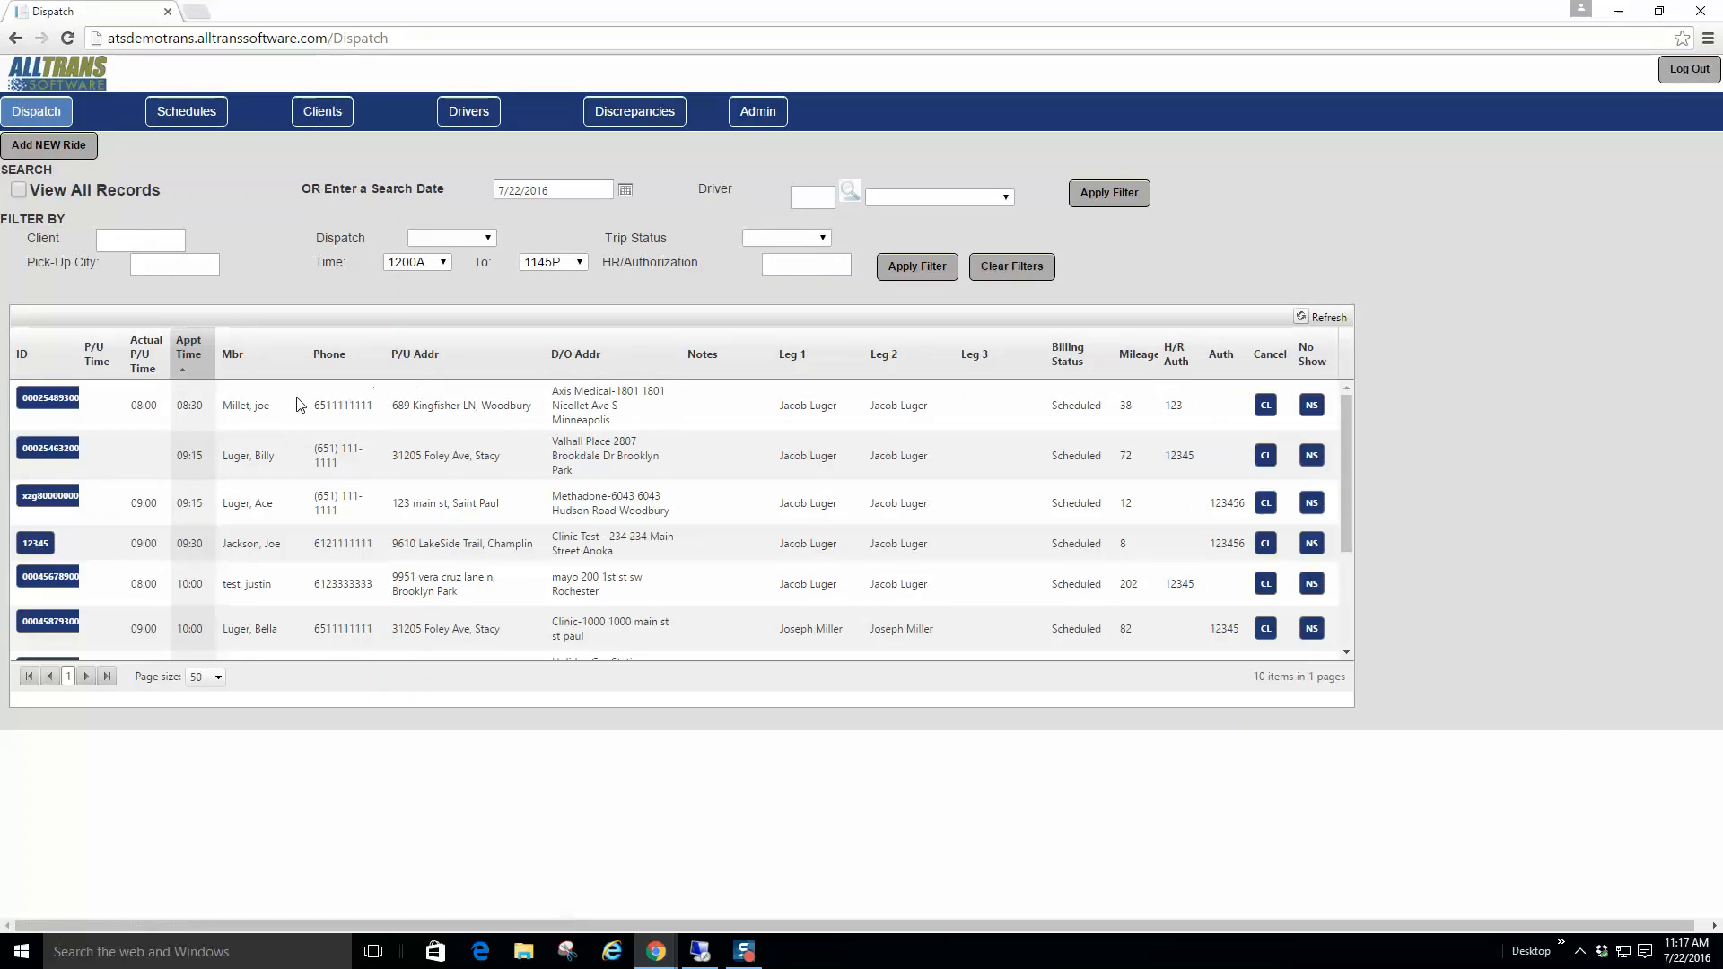
{"action": "left_click", "coordinate": [54, 398]}
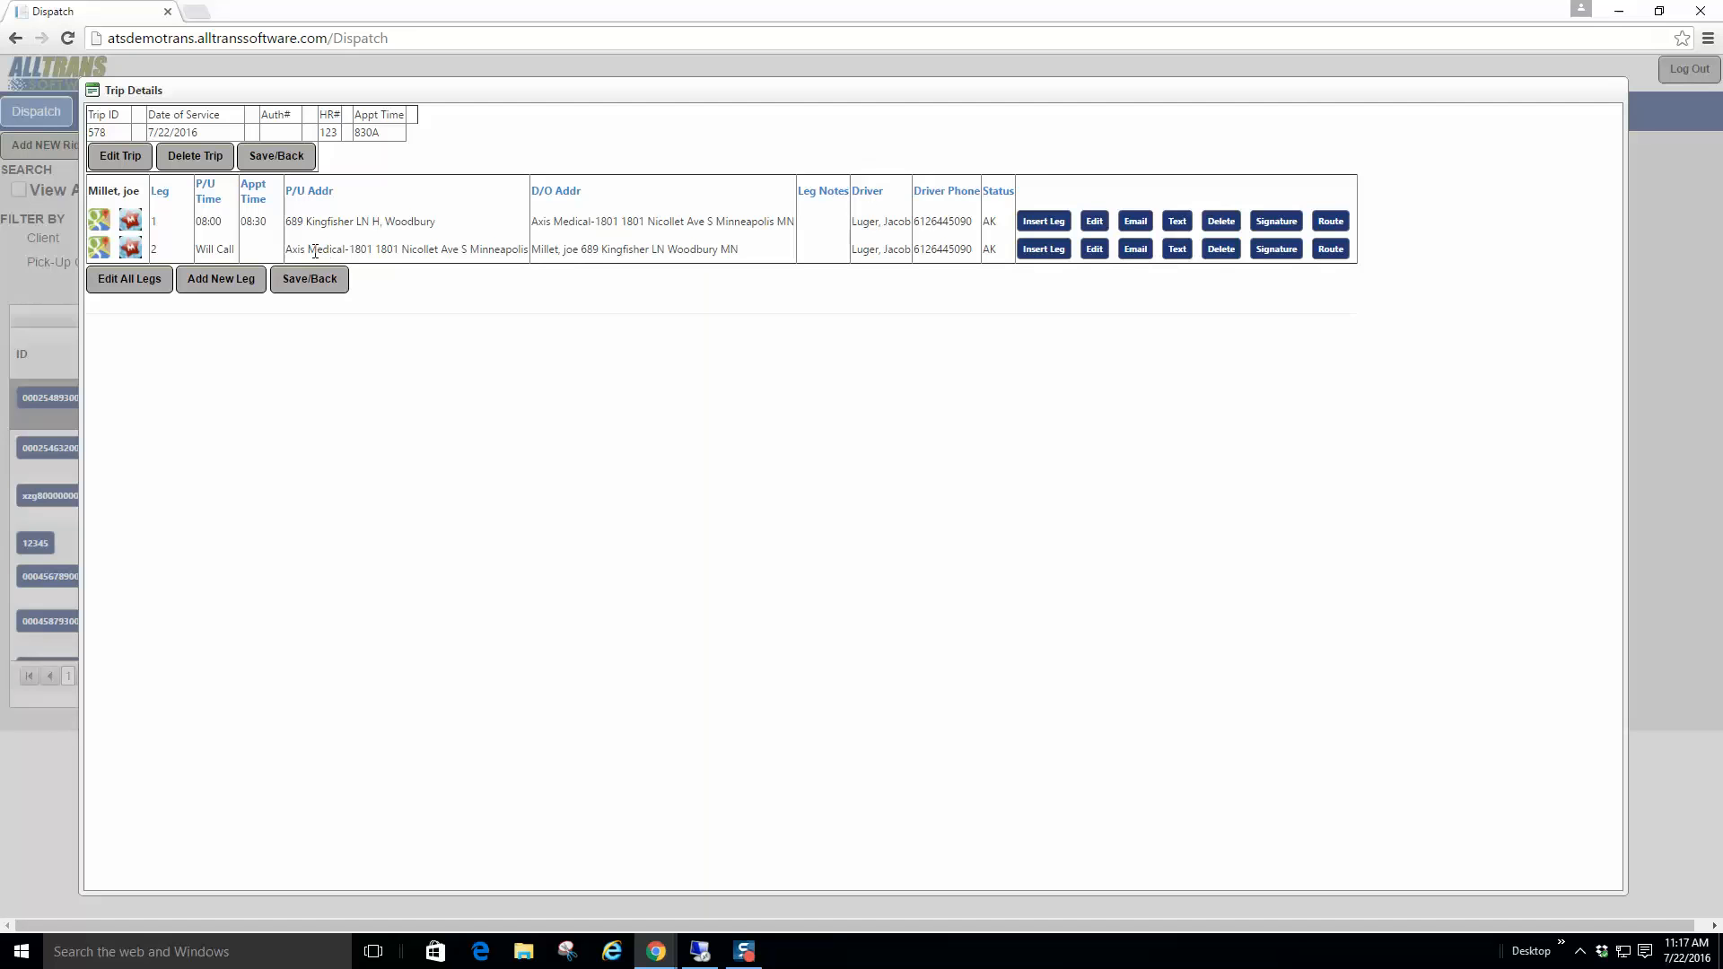
Step: Review the return leg's dispatch email (pickup time, appointment, member lines) and cancel without sending
{"action": "left_click_drag", "start_coordinate": [315, 251], "coordinate": [442, 250]}
{"action": "left_click", "coordinate": [1177, 252]}
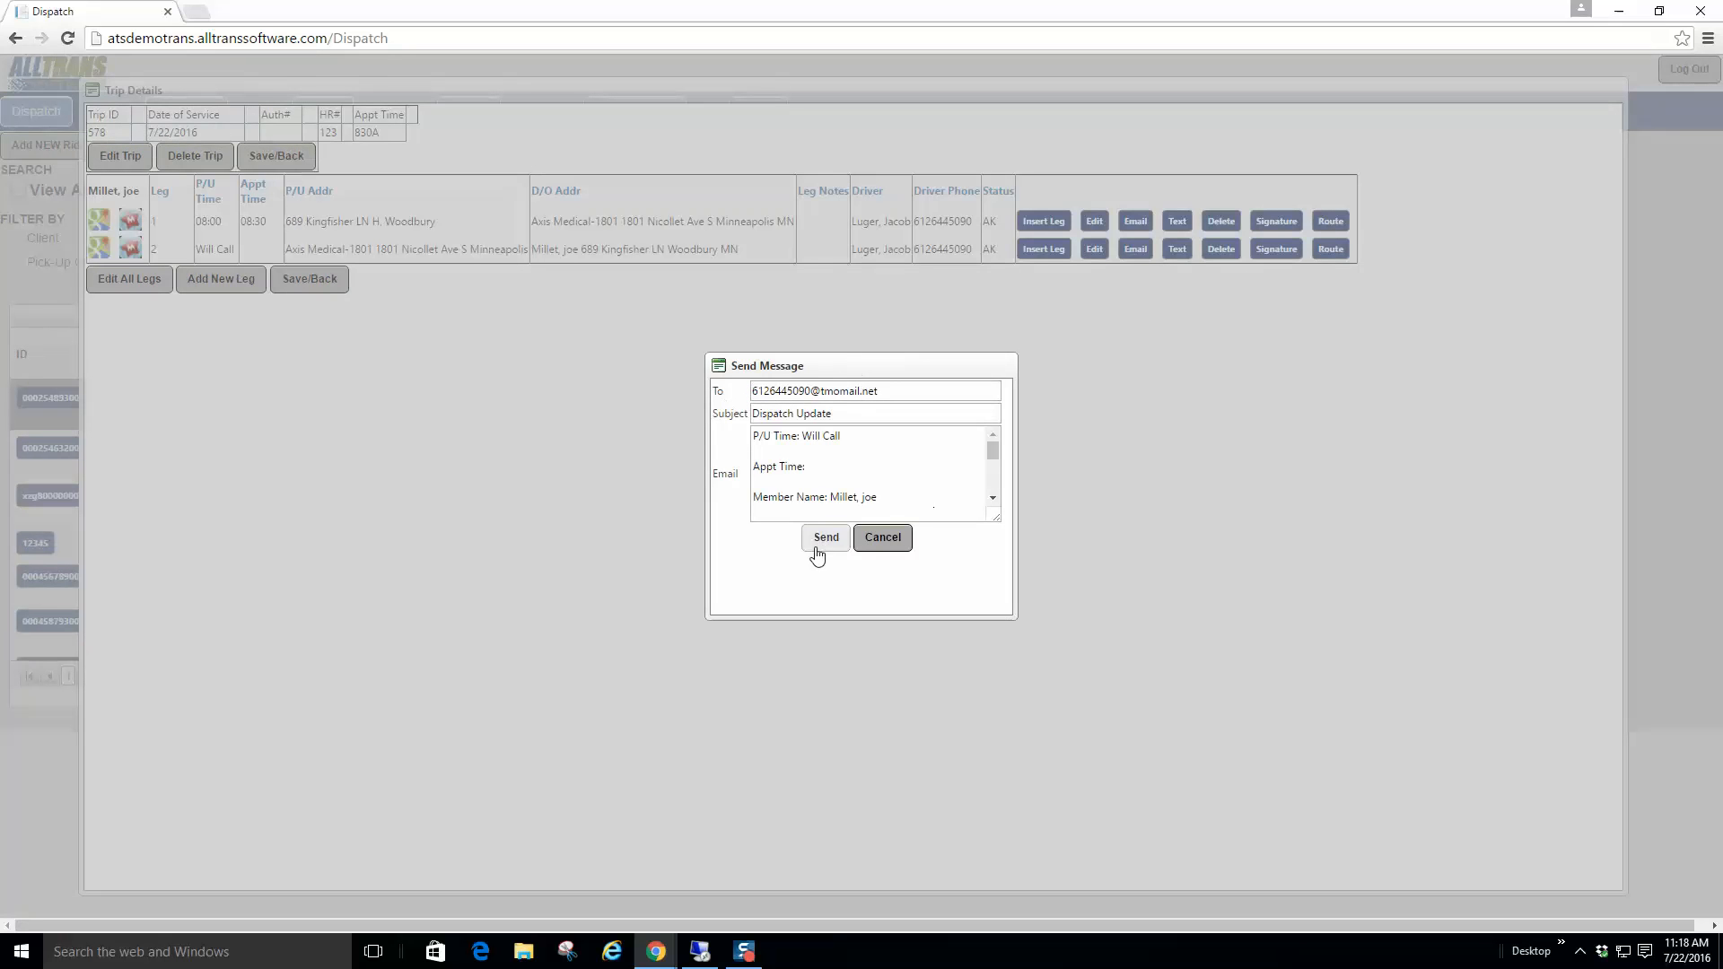
{"action": "left_click", "coordinate": [851, 438]}
{"action": "left_click_drag", "start_coordinate": [851, 439], "coordinate": [730, 448]}
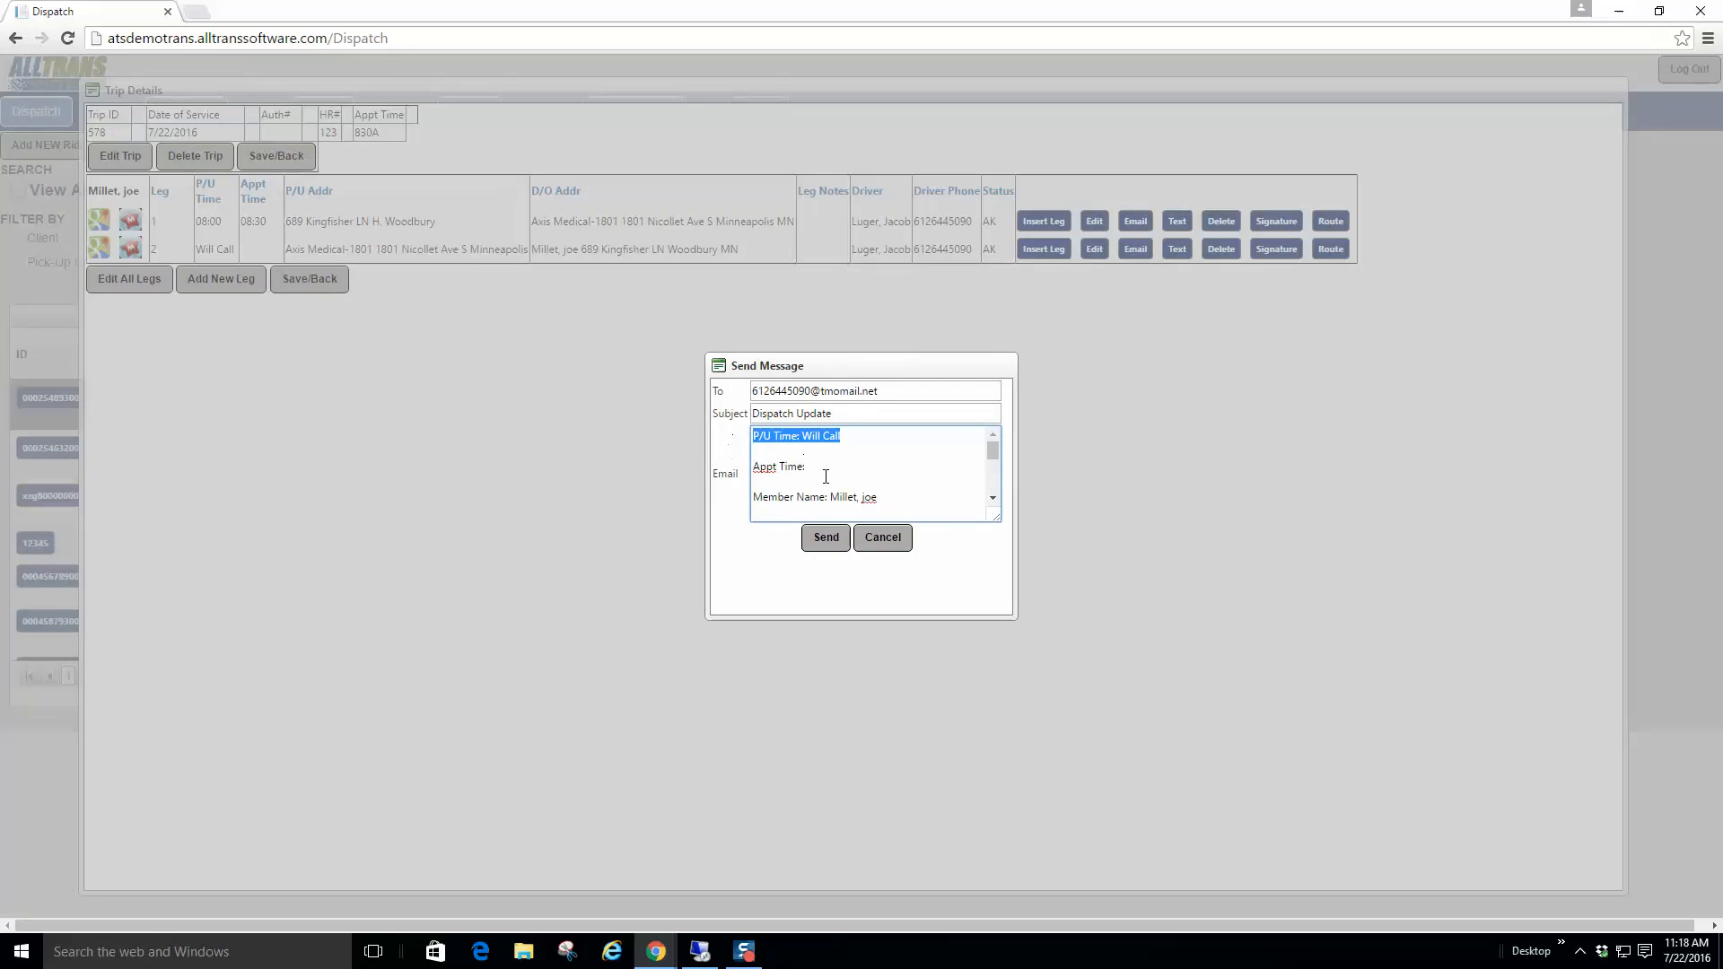
{"action": "left_click_drag", "start_coordinate": [826, 477], "coordinate": [753, 475]}
{"action": "left_click_drag", "start_coordinate": [884, 495], "coordinate": [745, 503]}
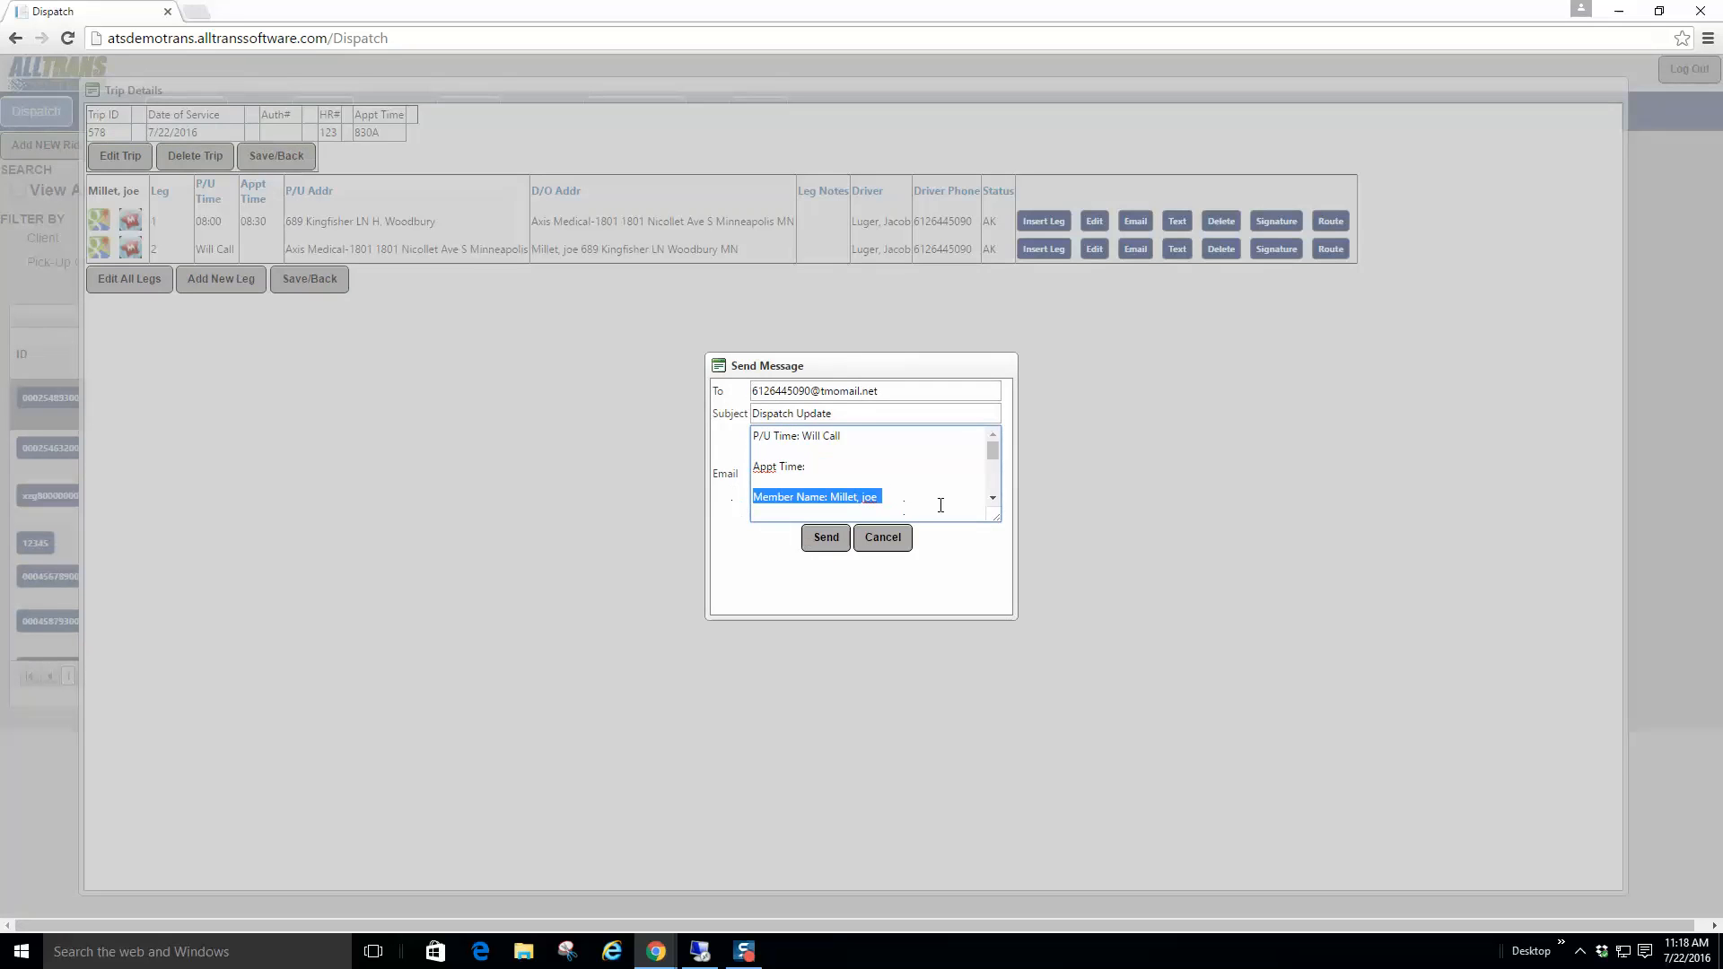
{"action": "scroll", "coordinate": [990, 501], "scroll_direction": "down", "scroll_amount": 3}
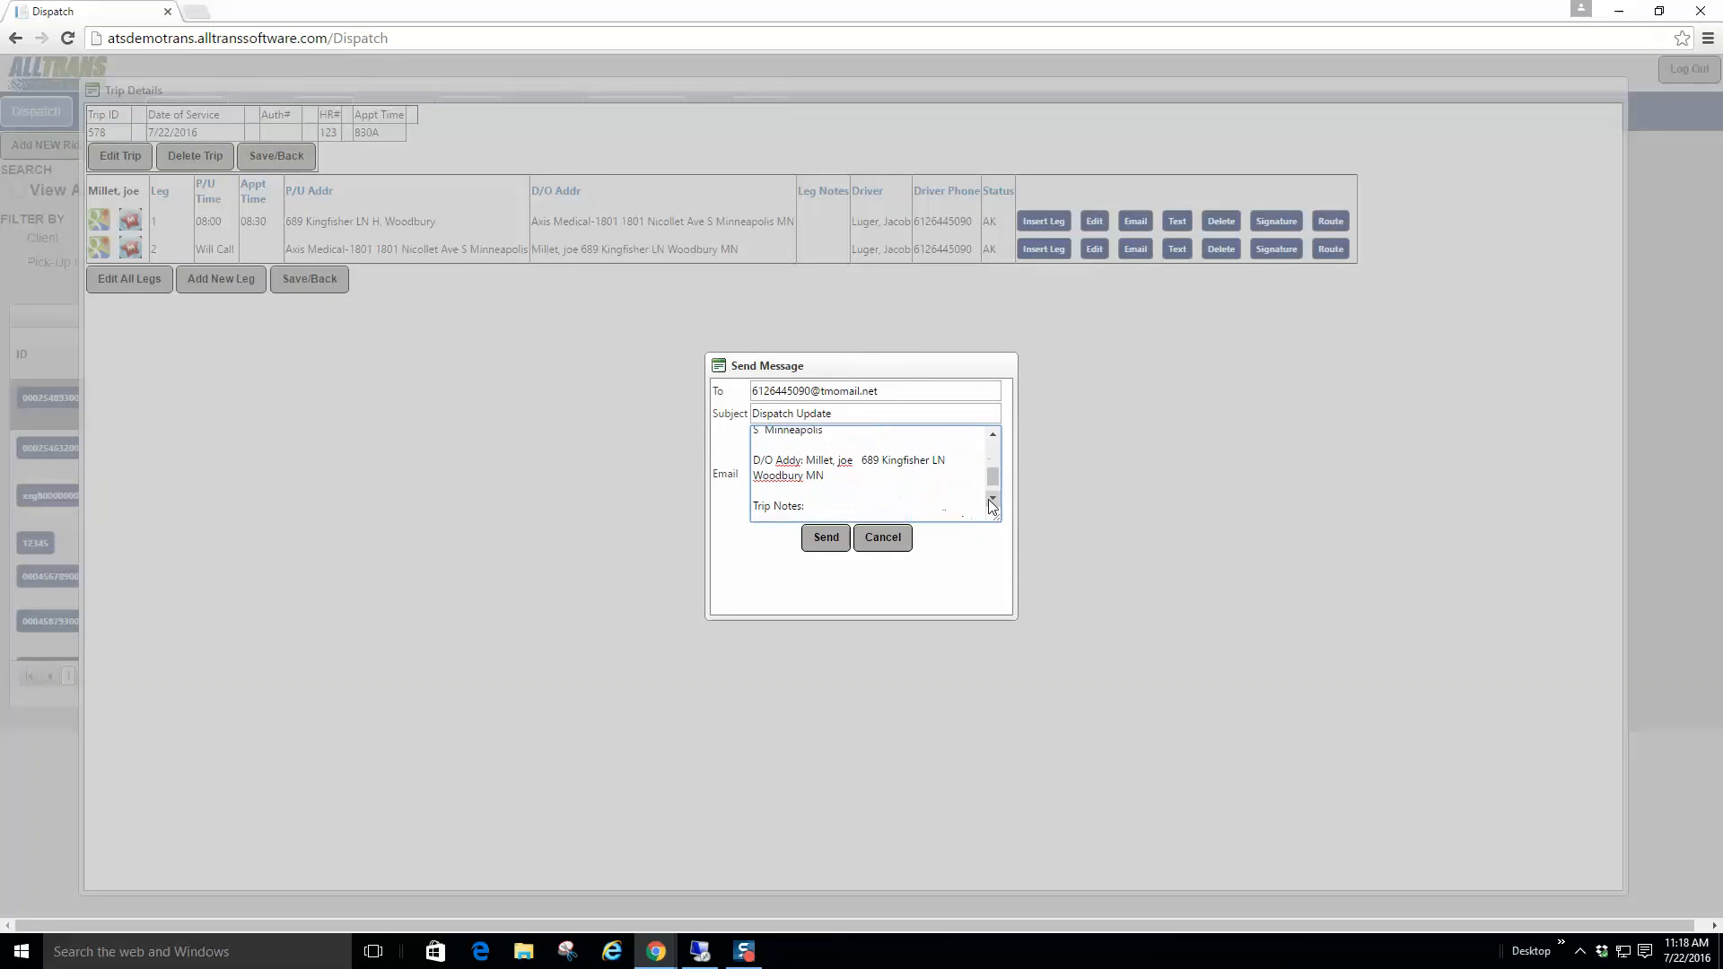
{"action": "left_click", "coordinate": [897, 541]}
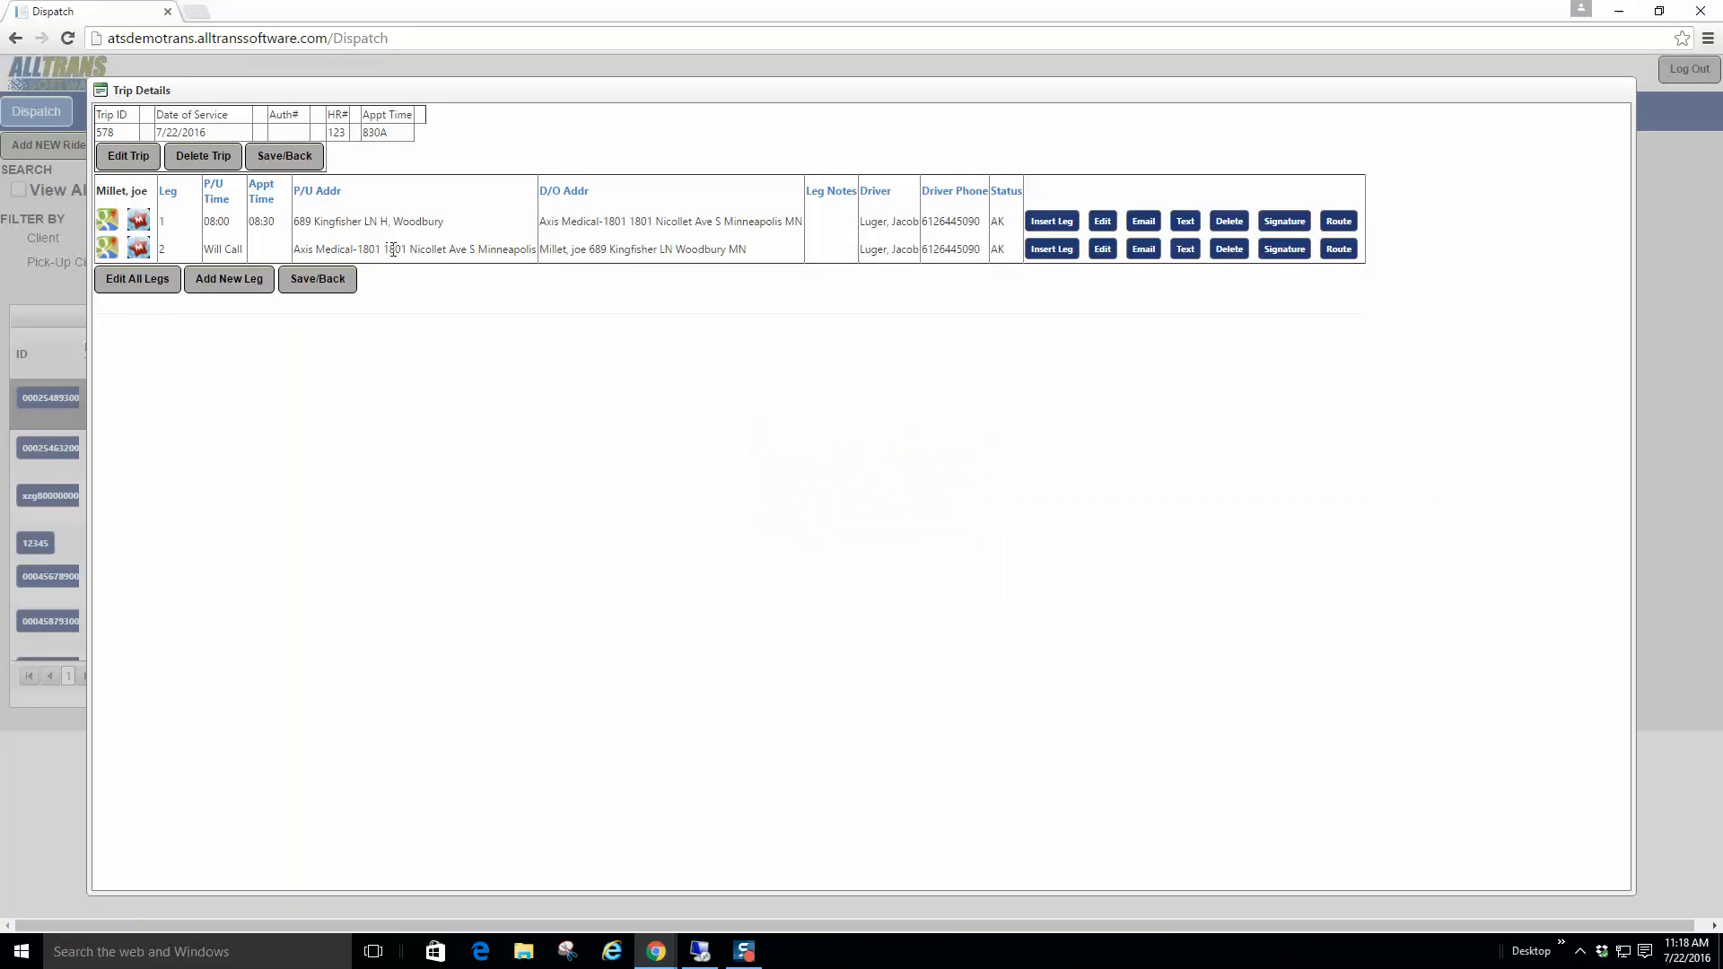
{"action": "left_click_drag", "start_coordinate": [331, 248], "coordinate": [476, 251]}
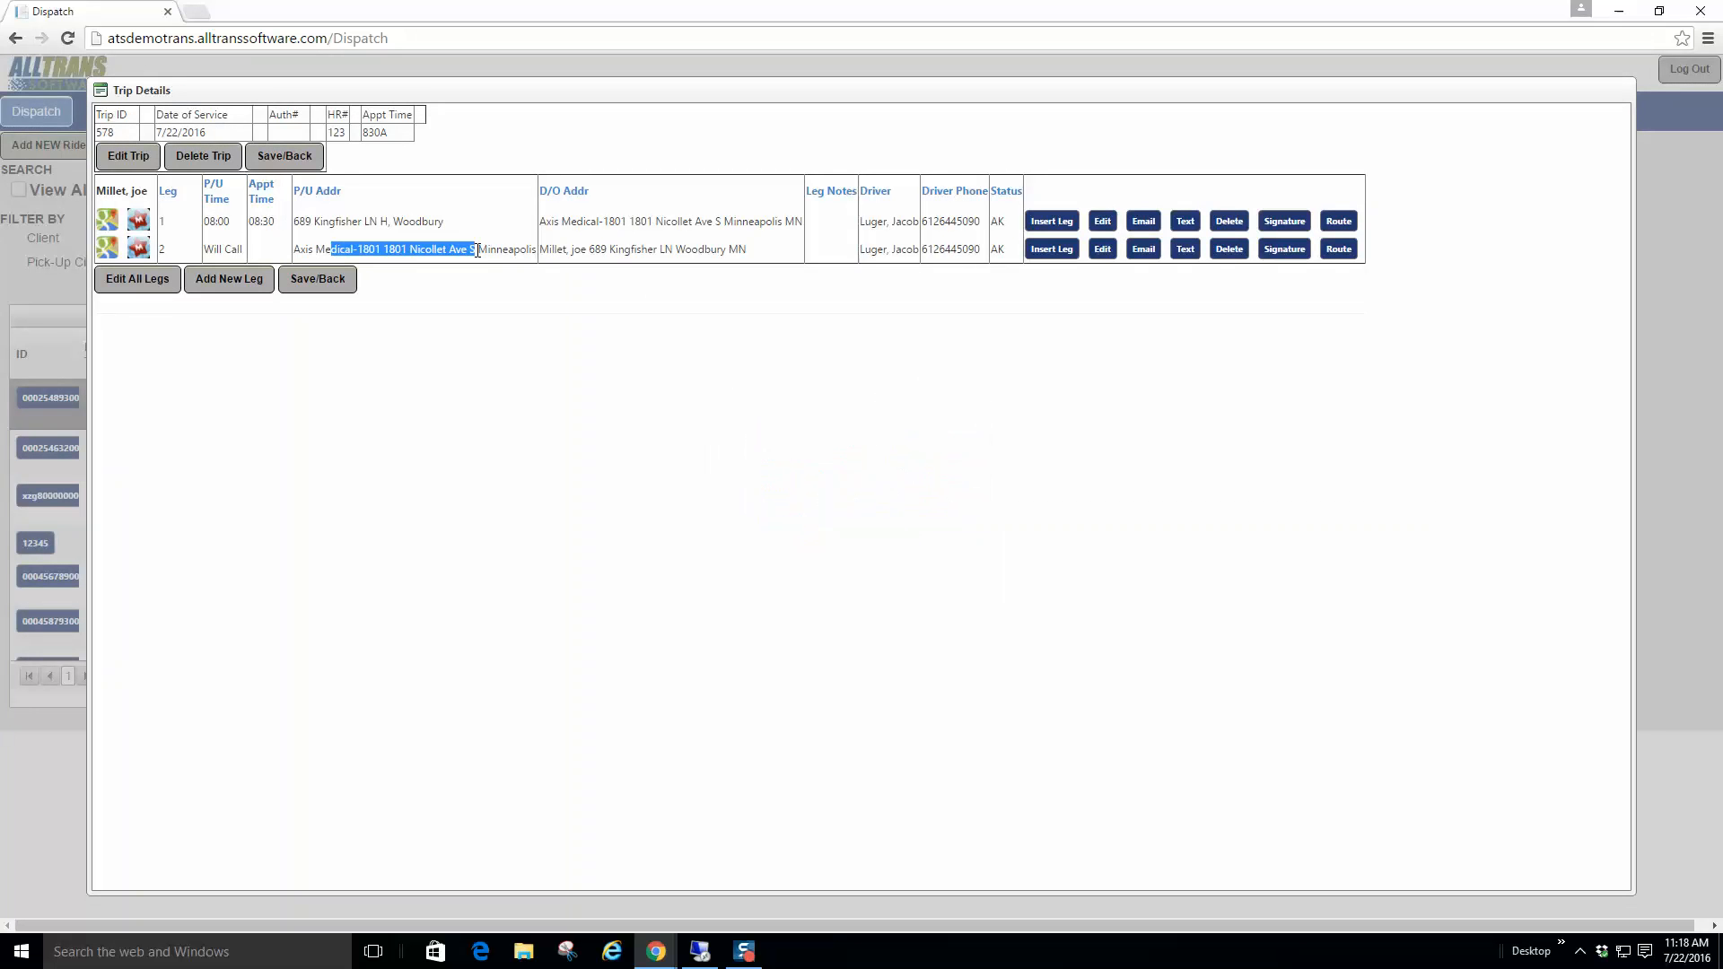
{"action": "triple_click", "coordinate": [220, 248]}
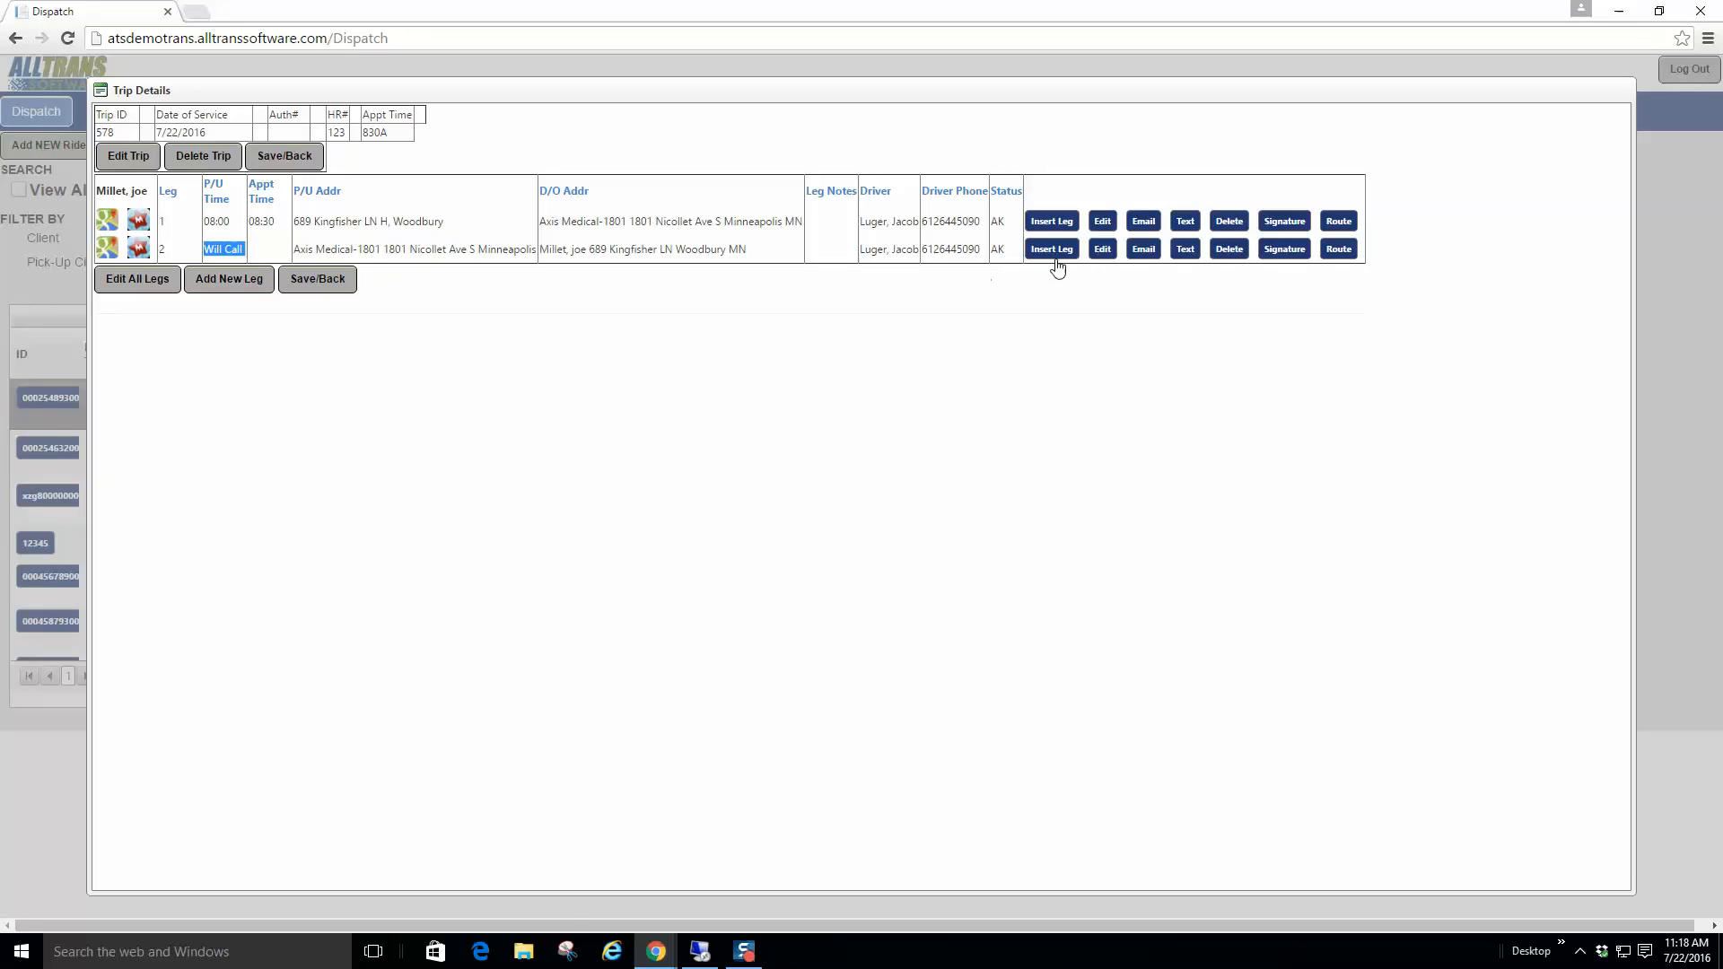
{"action": "left_click", "coordinate": [1104, 251]}
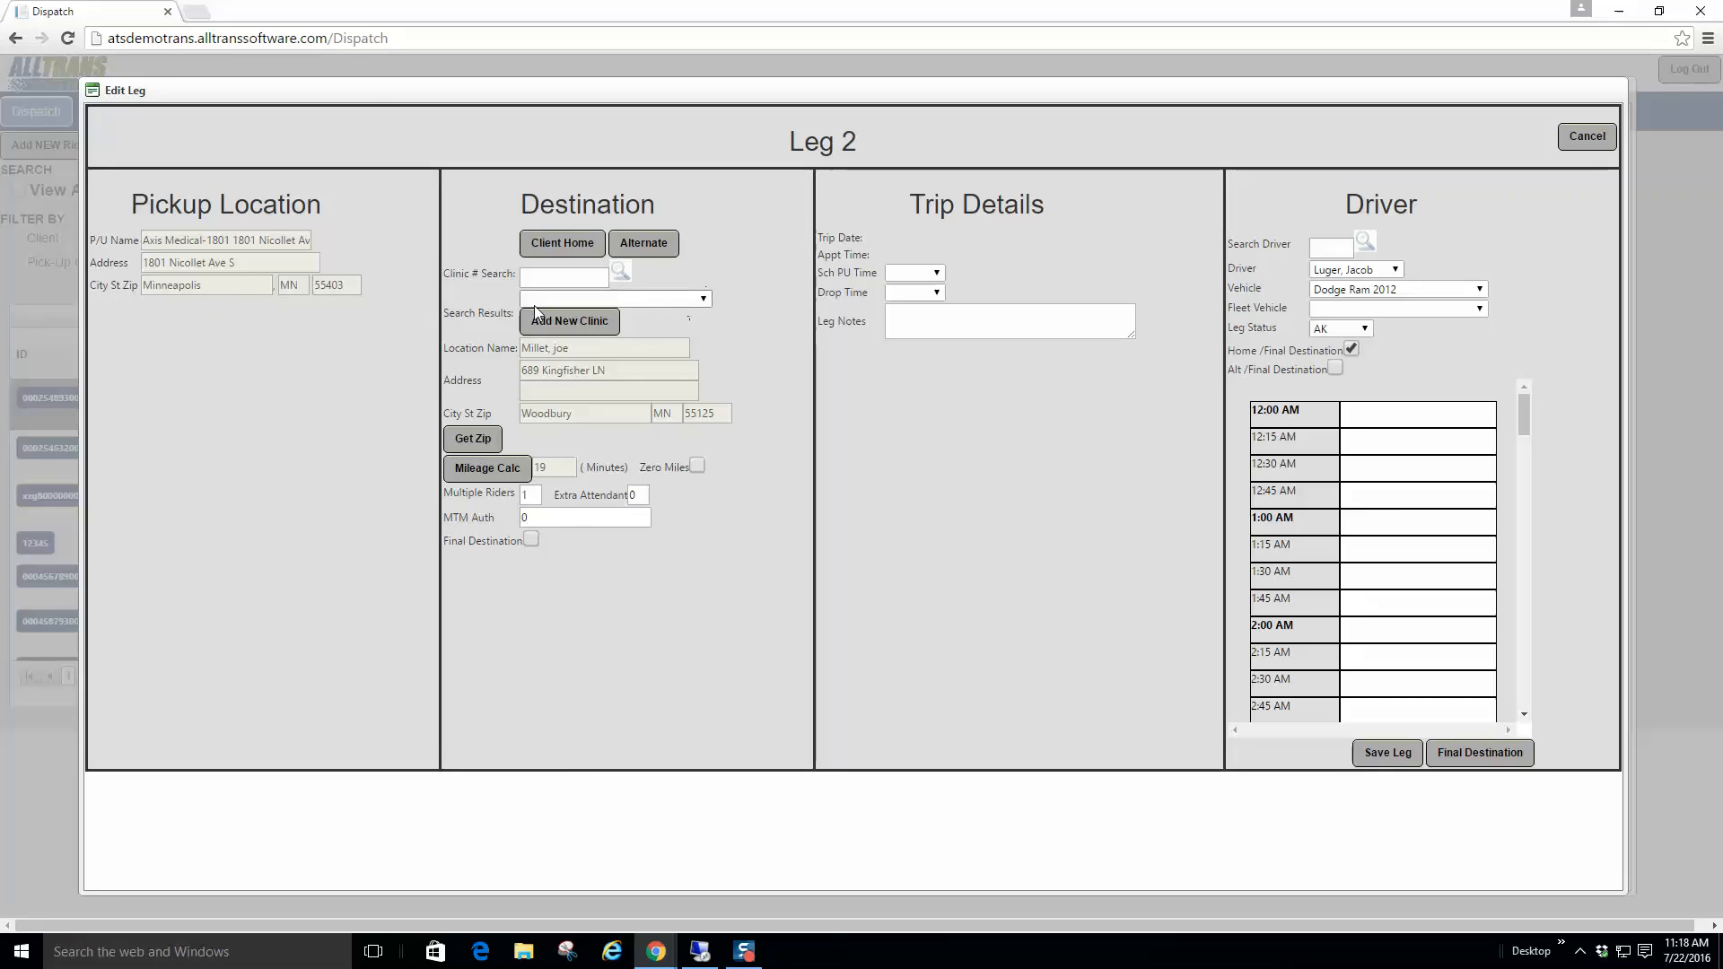
{"action": "left_click", "coordinate": [1360, 330]}
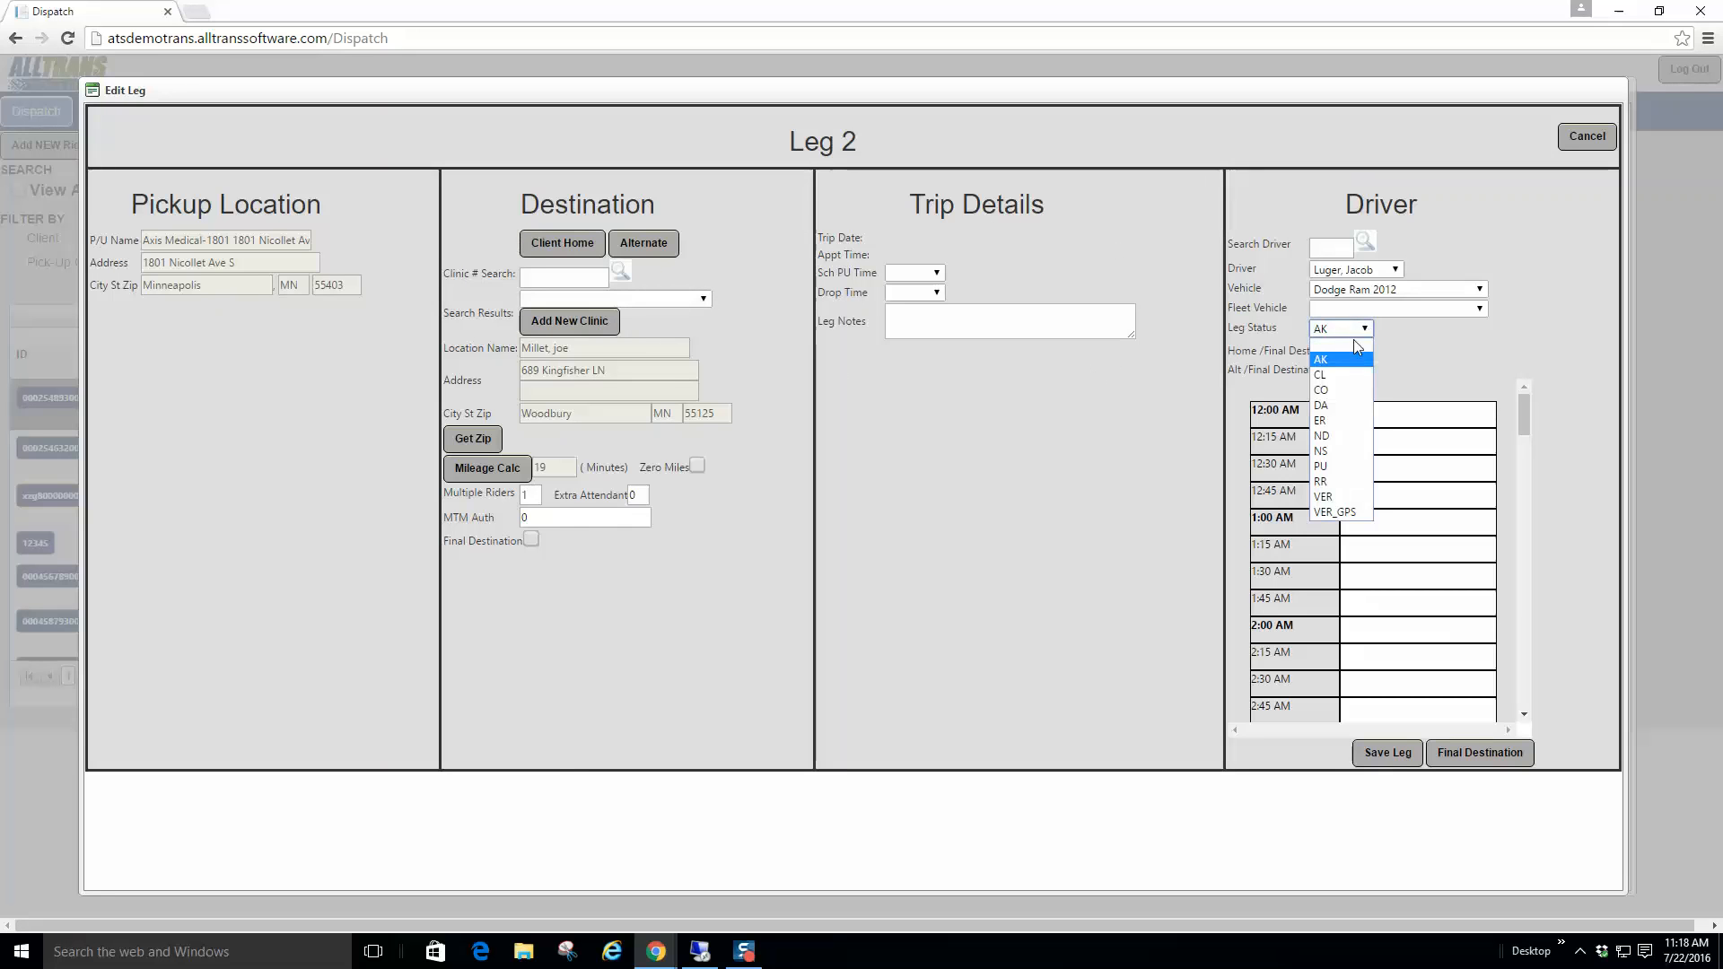
{"action": "left_click", "coordinate": [1327, 482]}
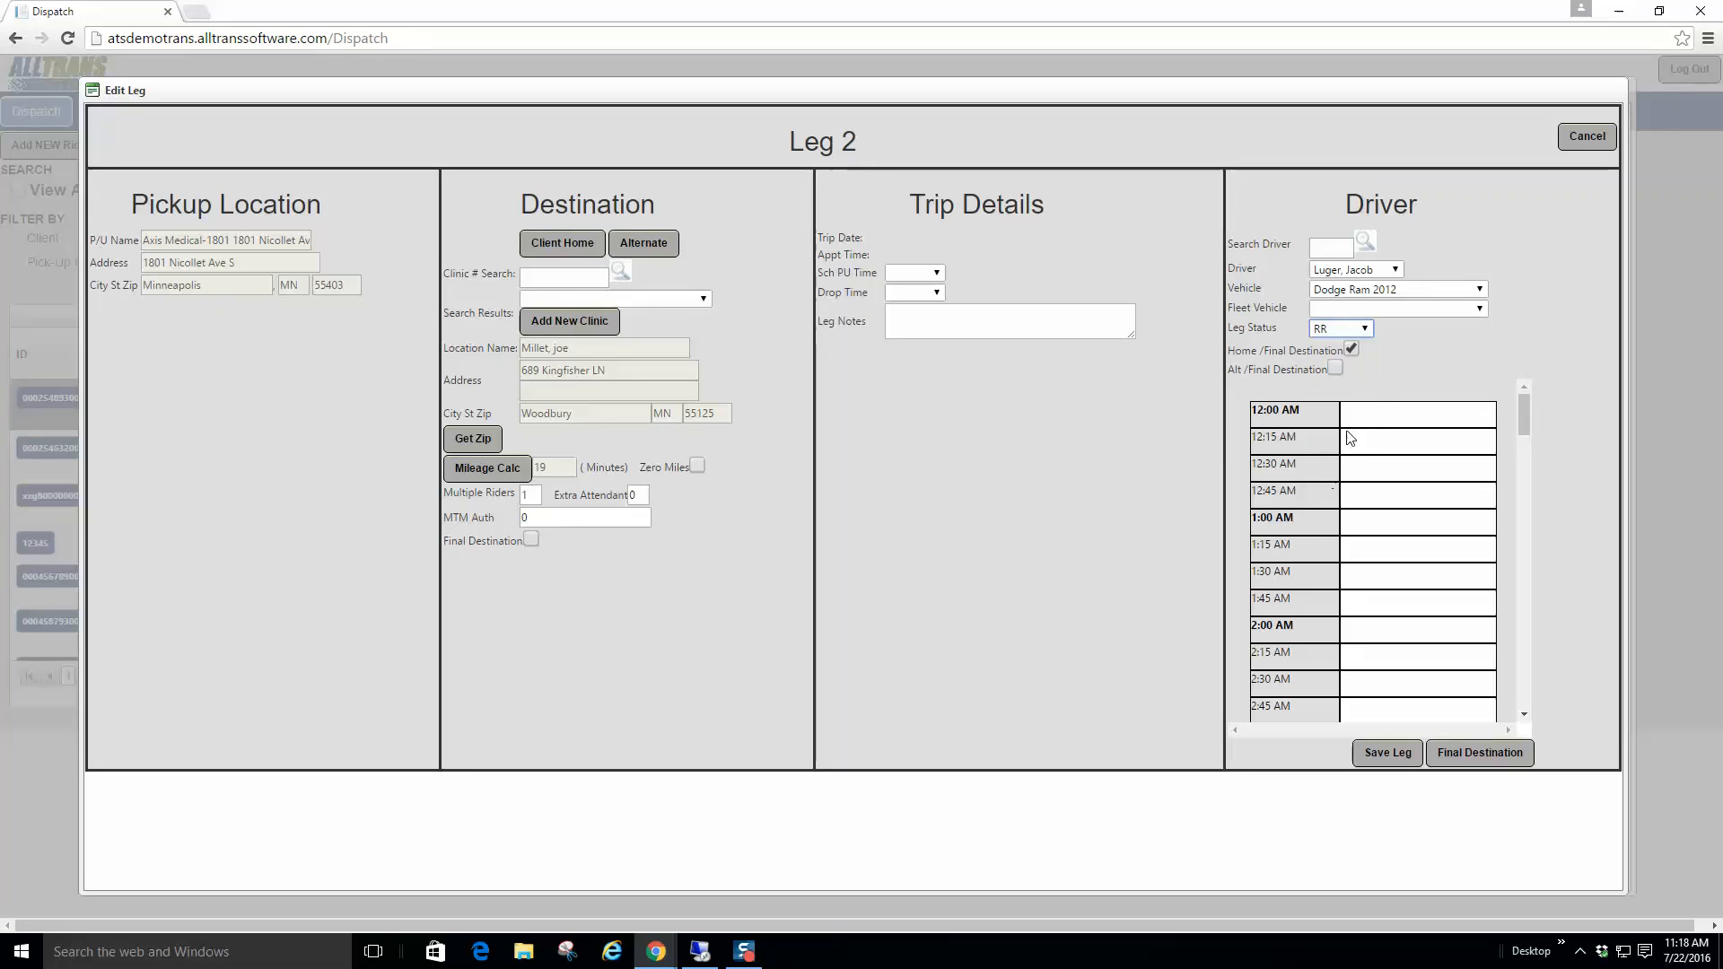
{"action": "left_click", "coordinate": [1389, 757]}
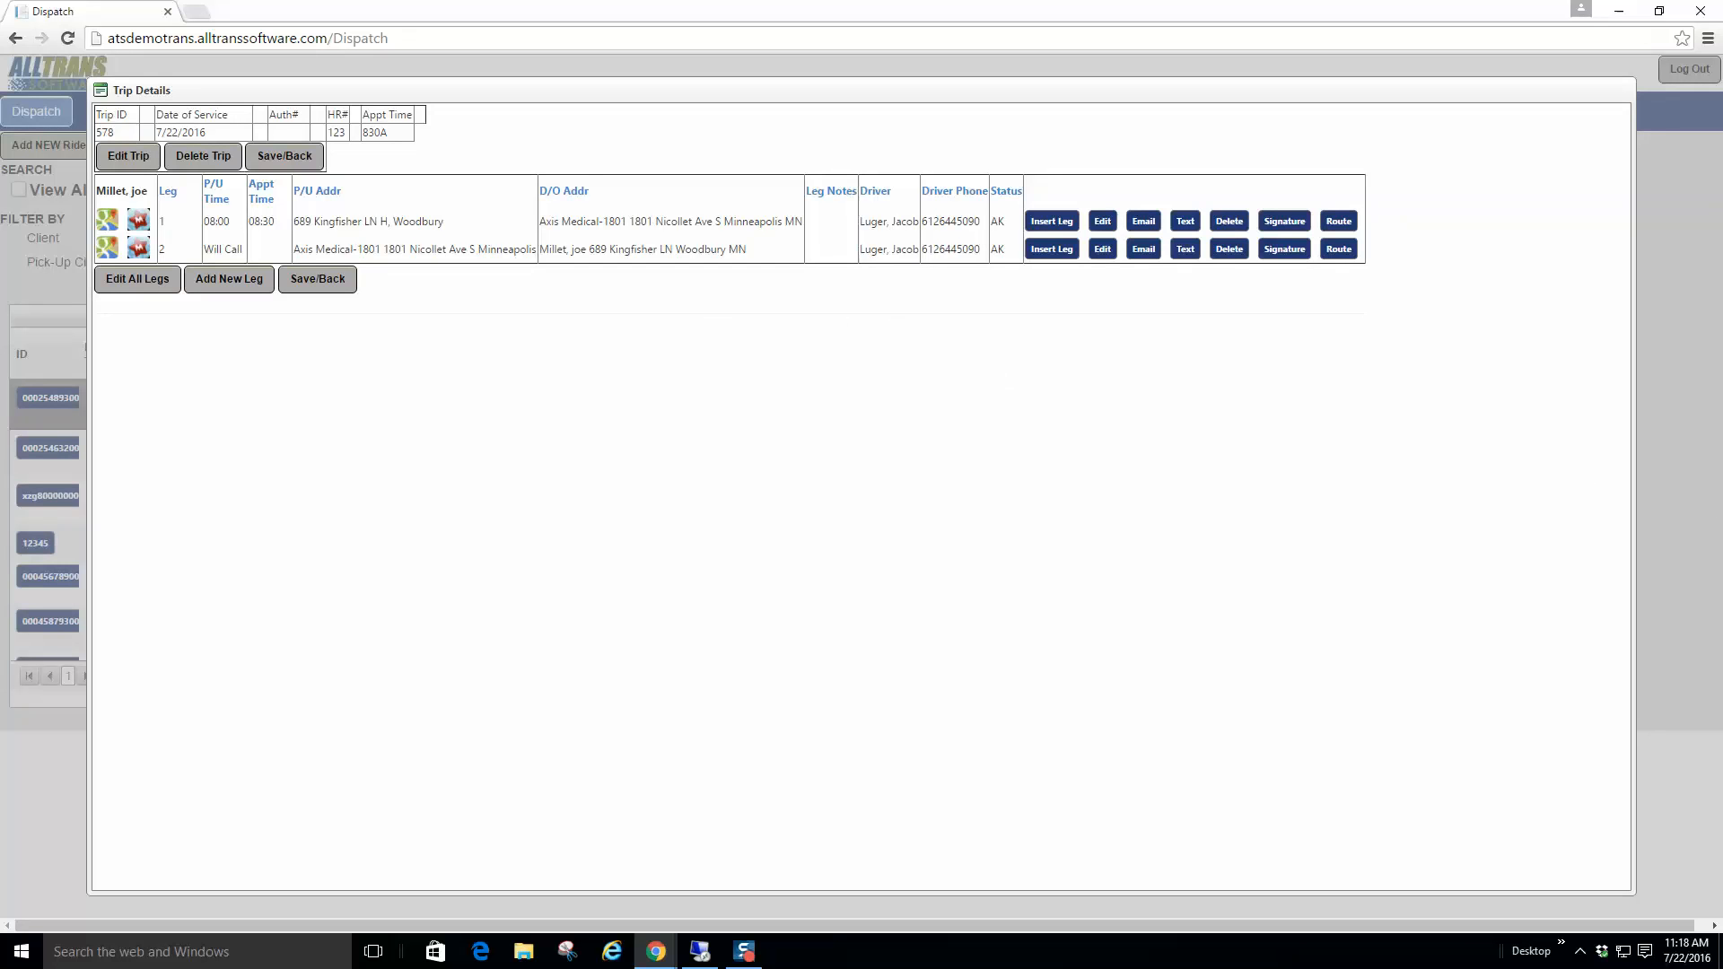
Step: Back in the dispatch list, filter the rides to the driver found by surname search
{"action": "left_click", "coordinate": [316, 278]}
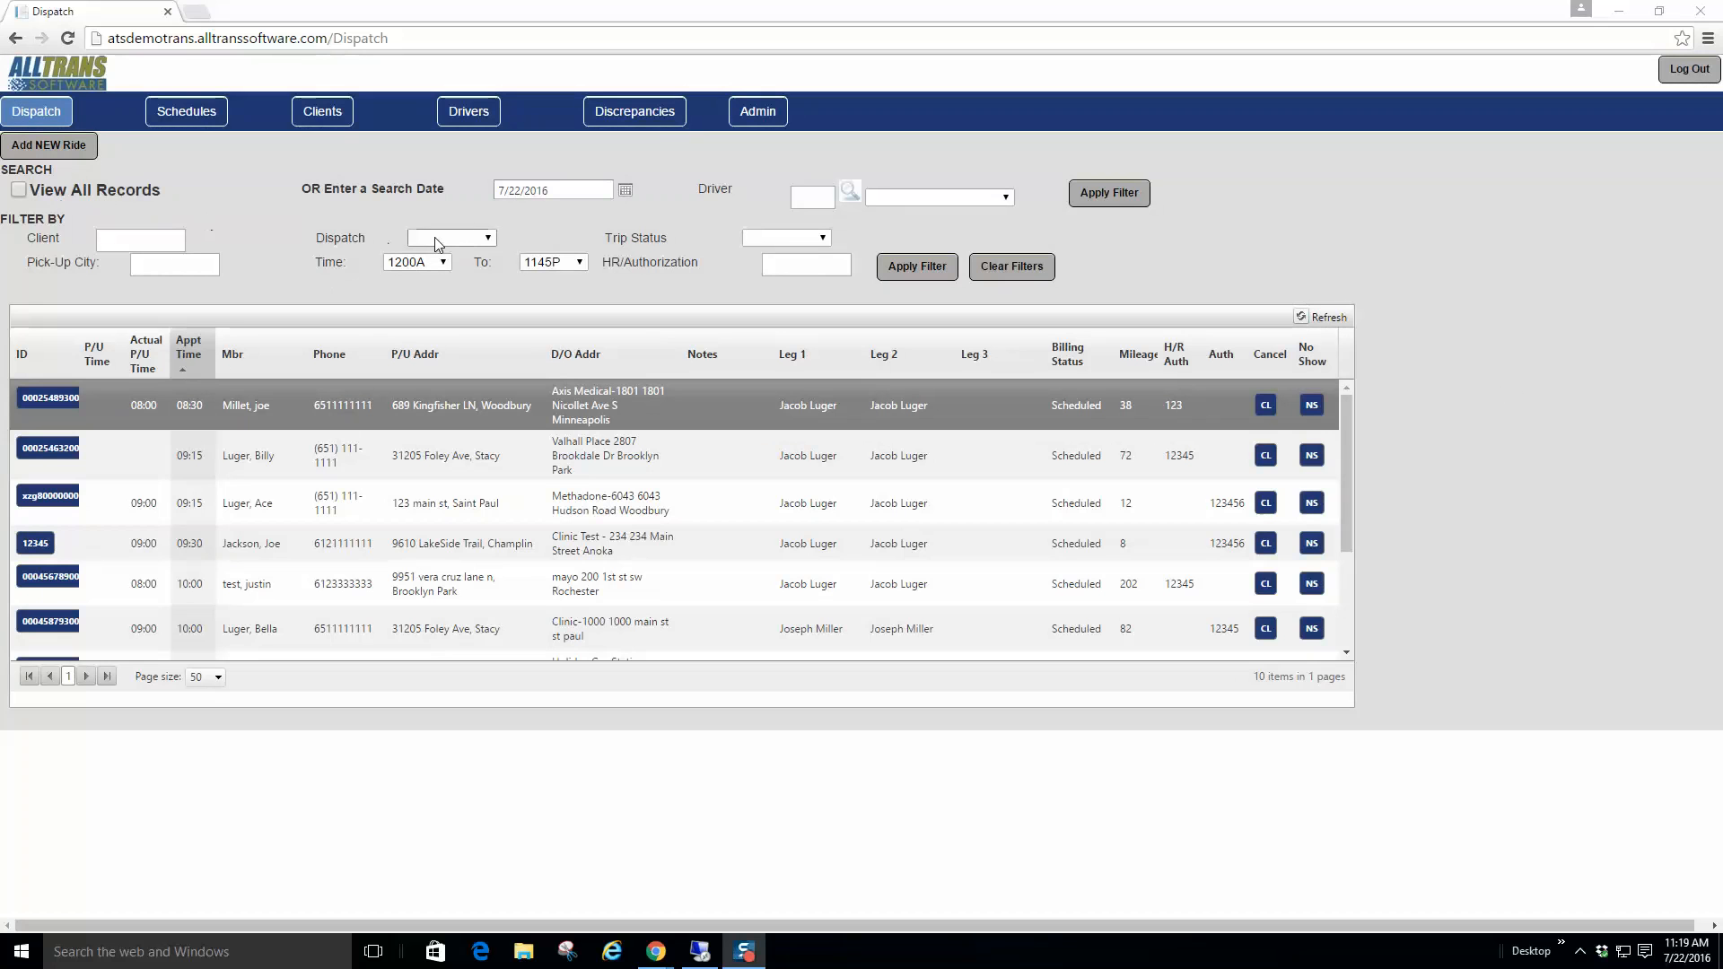
{"action": "left_click", "coordinate": [807, 199]}
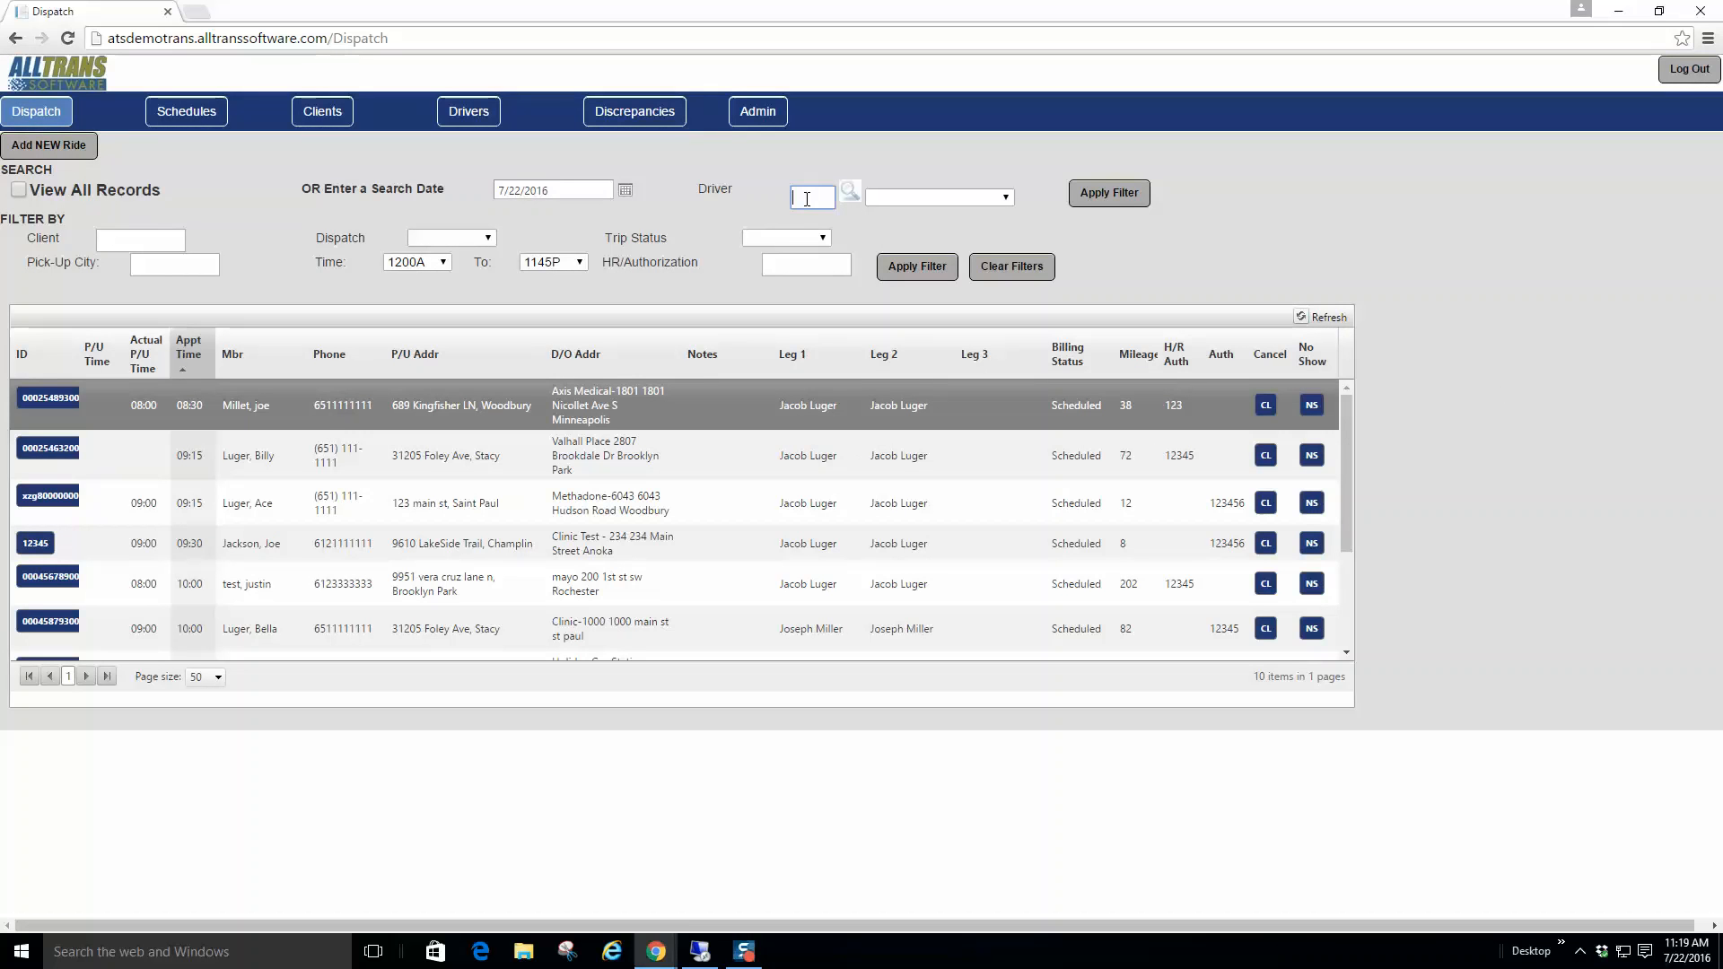
{"action": "type", "text": "luger"}
{"action": "left_click", "coordinate": [849, 193]}
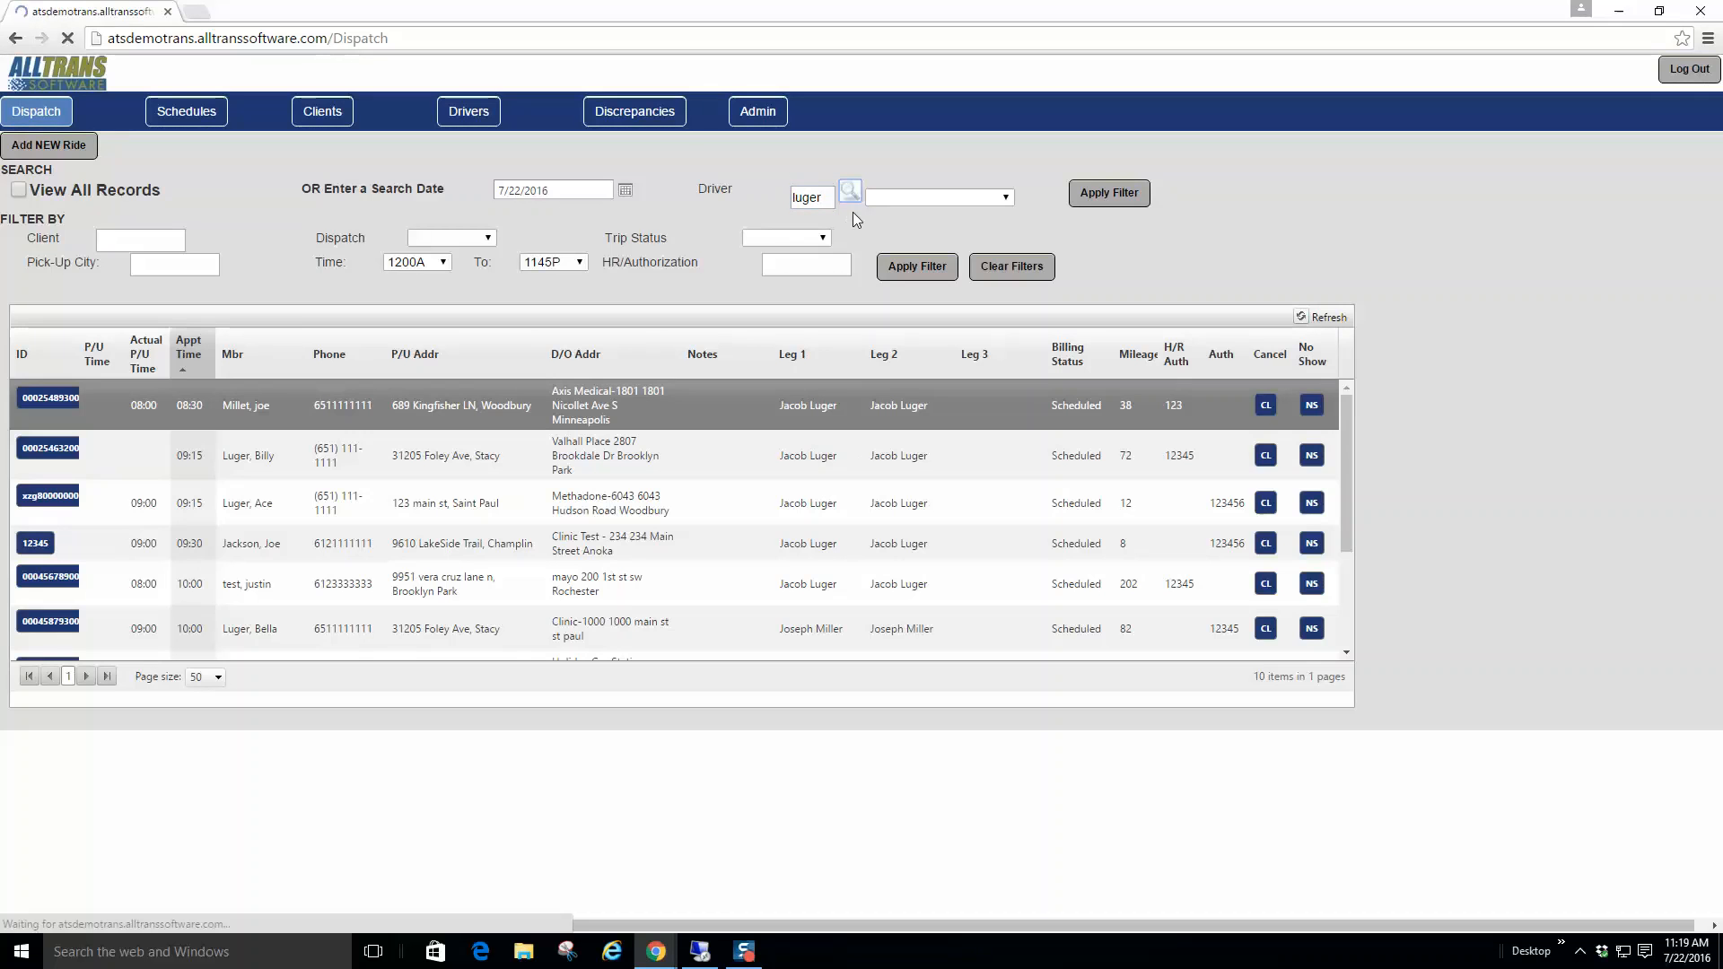
{"action": "left_click", "coordinate": [908, 197]}
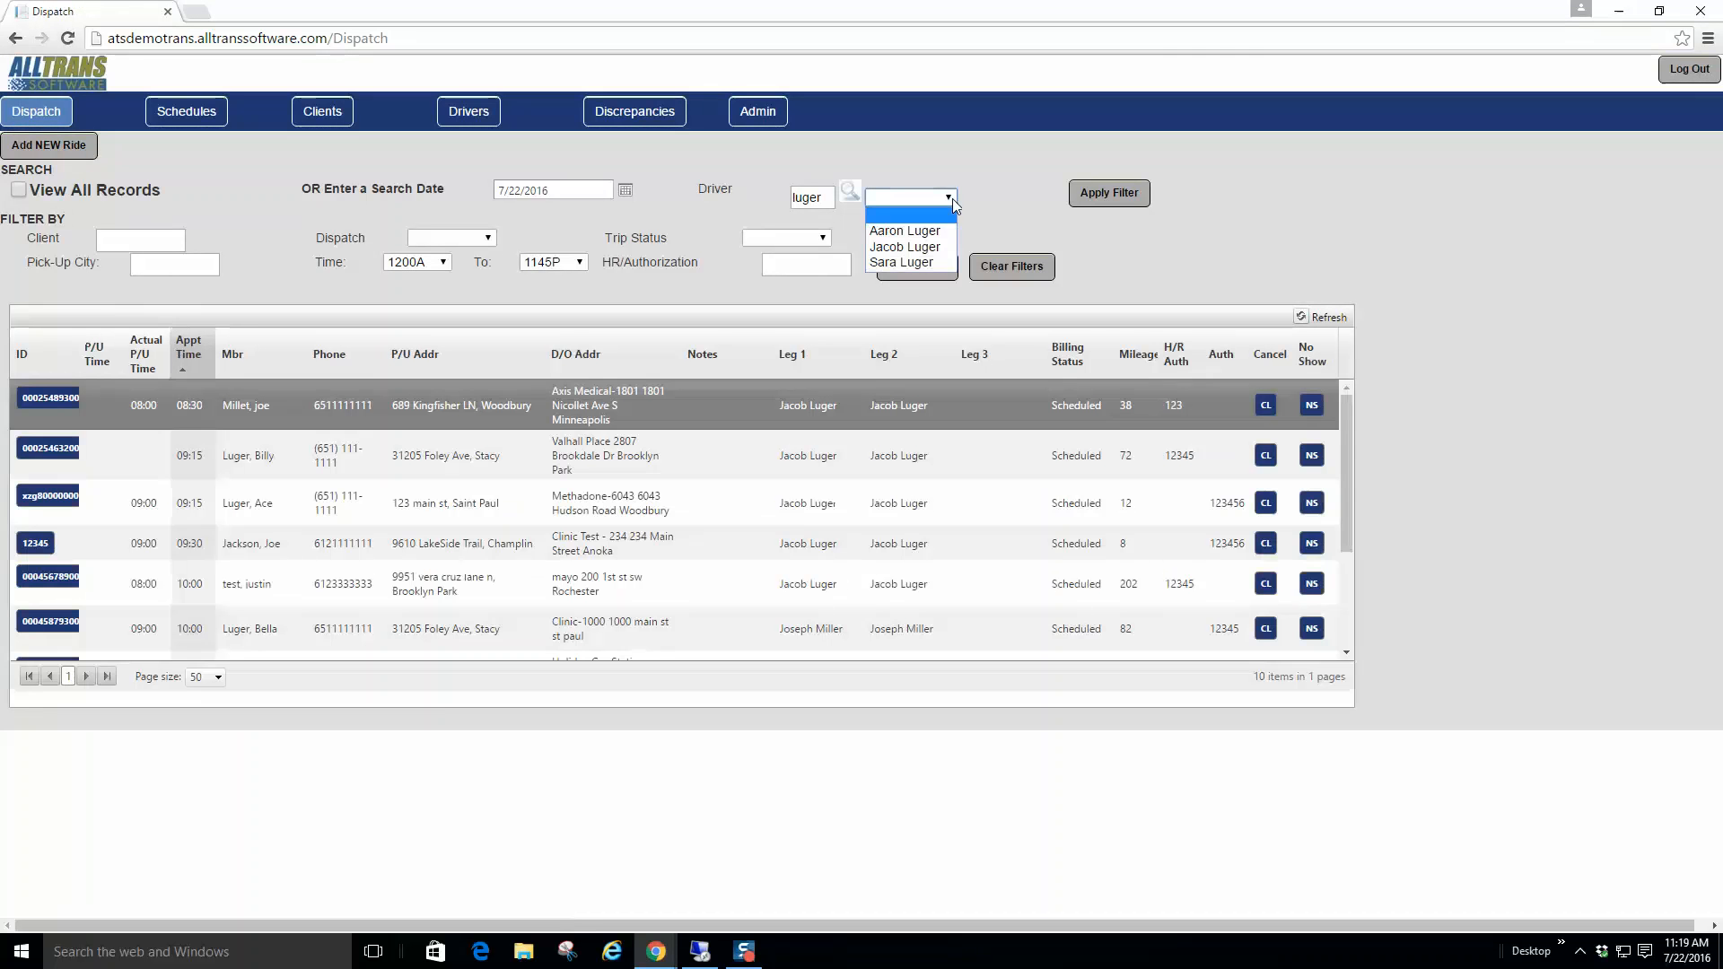
{"action": "left_click", "coordinate": [929, 248]}
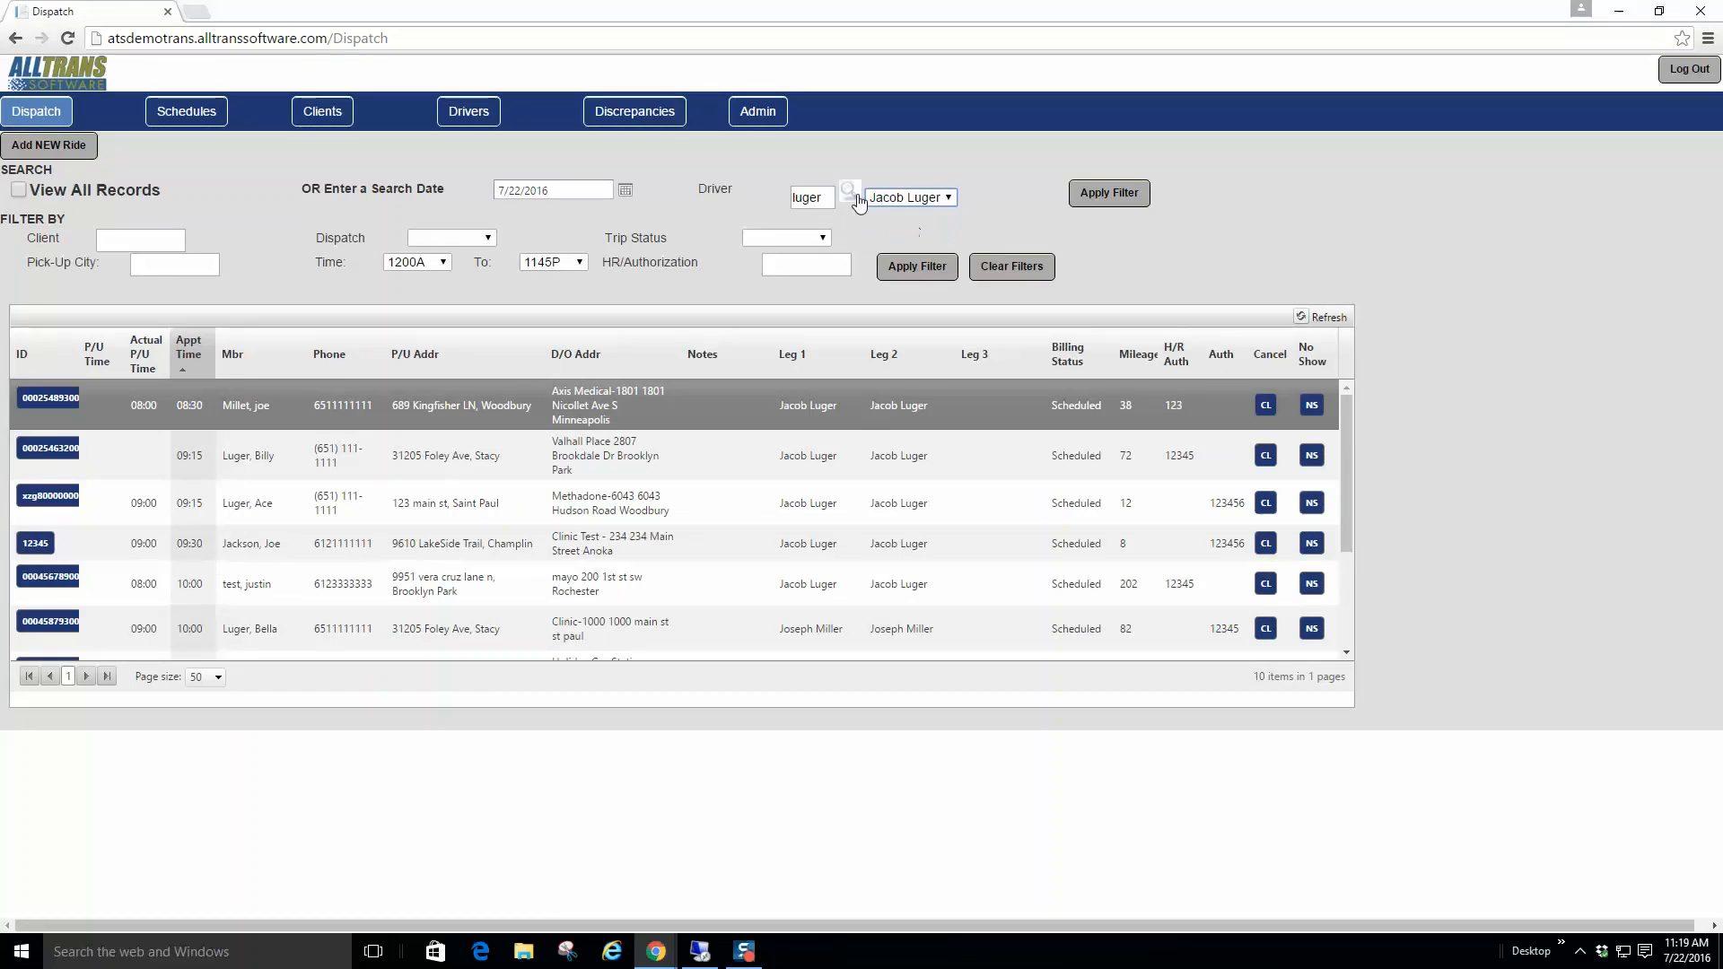
{"action": "left_click", "coordinate": [924, 267]}
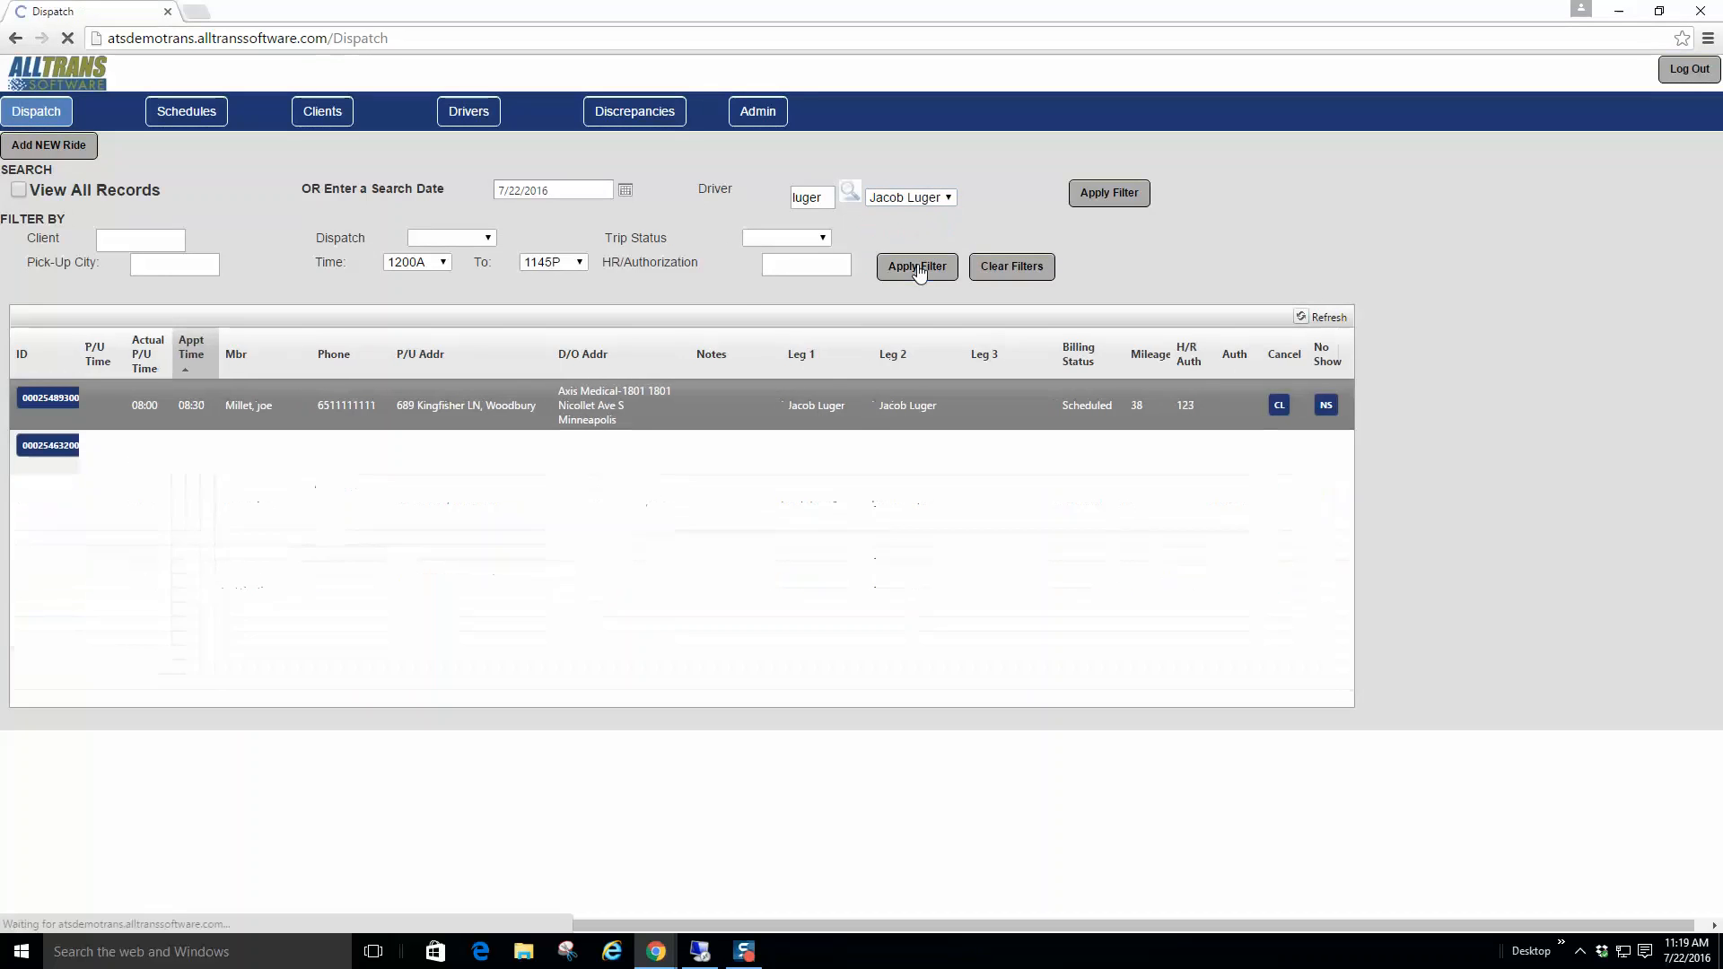
Step: Check the client, pick-up city and trip status filters without changing them
{"action": "left_click", "coordinate": [132, 241]}
{"action": "left_click", "coordinate": [157, 266]}
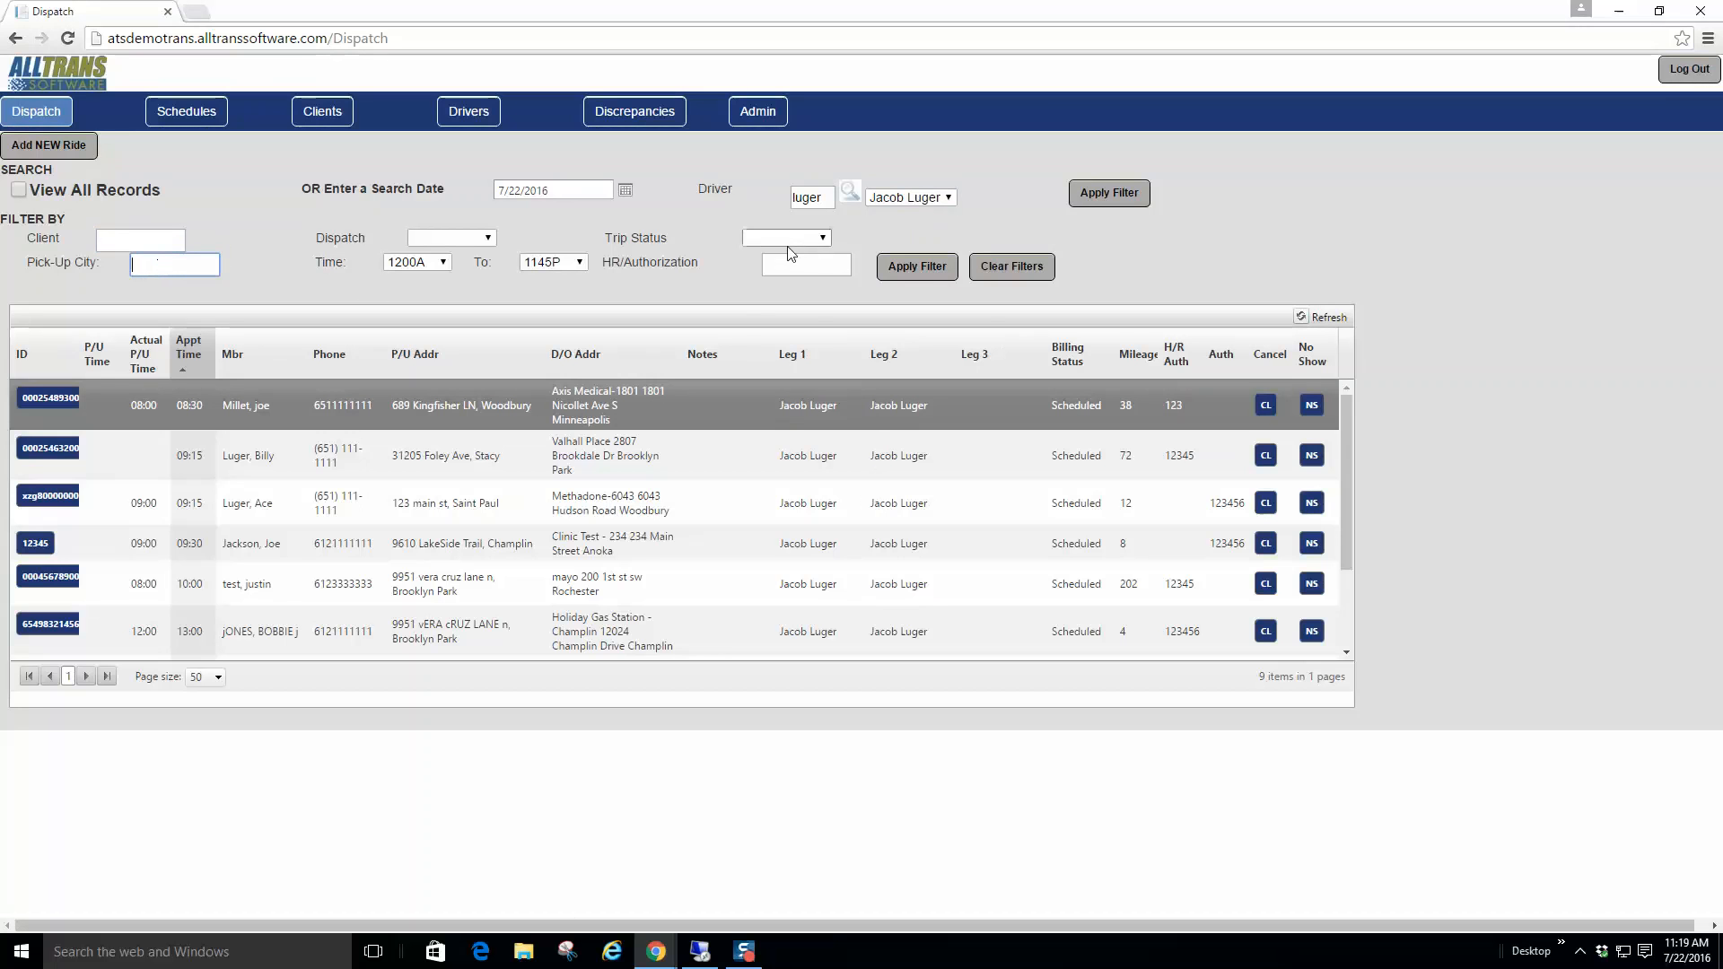
{"action": "left_click", "coordinate": [824, 238]}
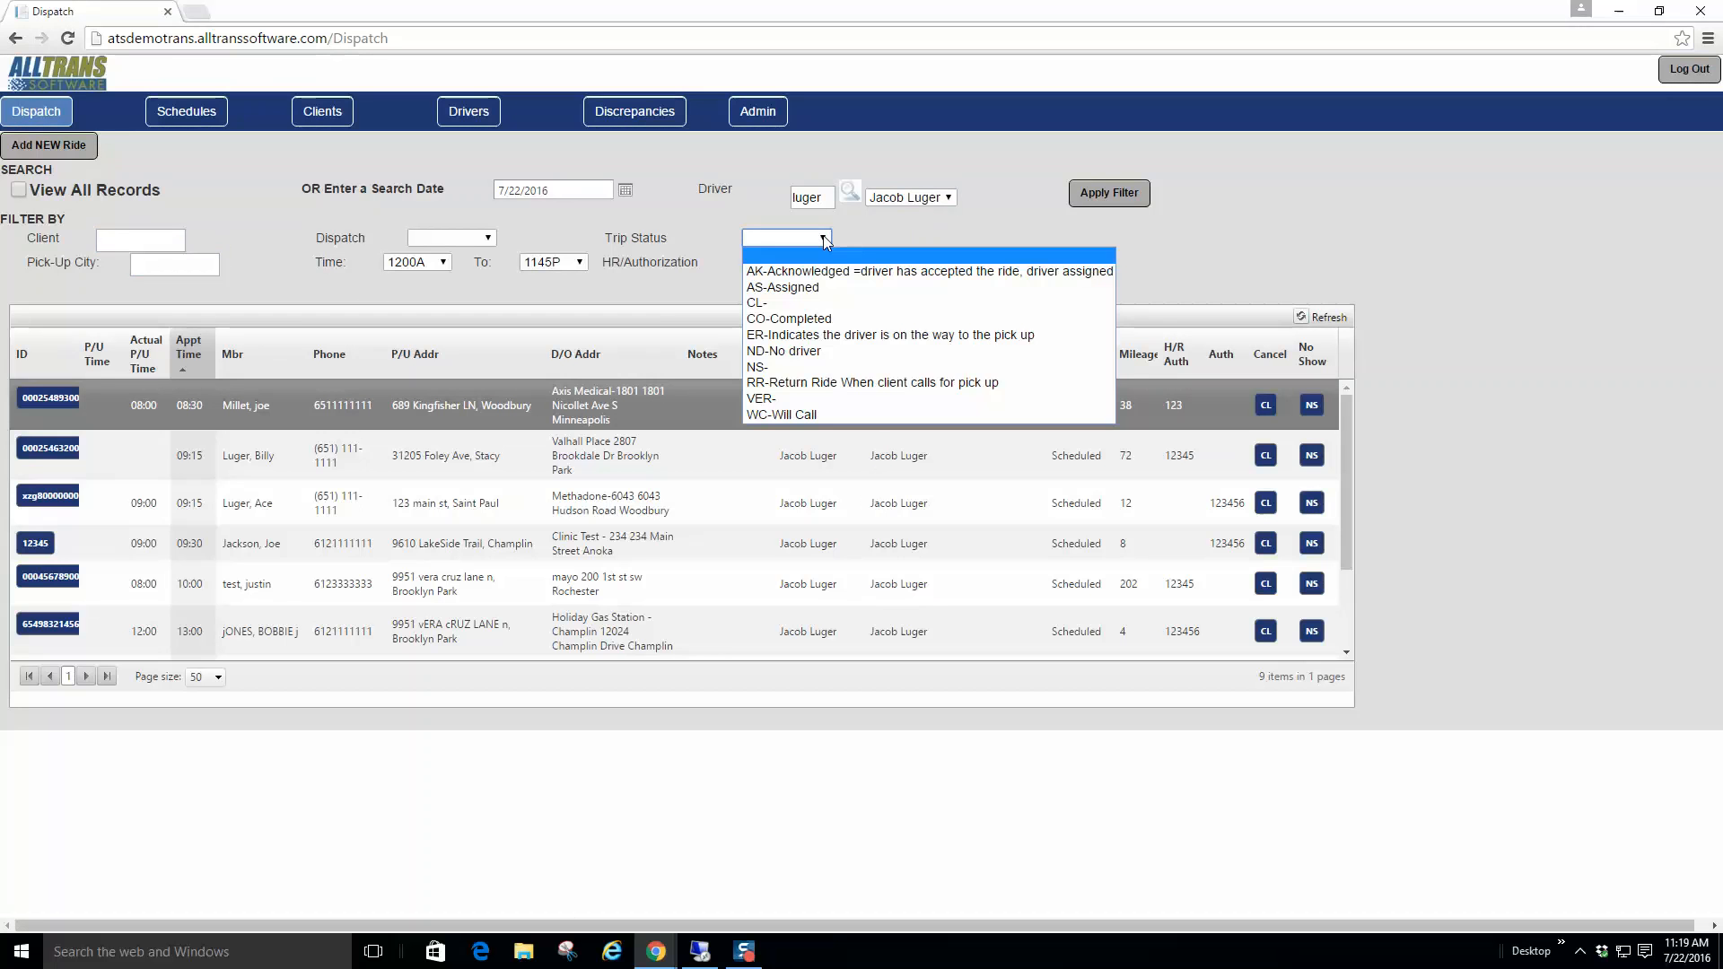
{"action": "left_click", "coordinate": [824, 239]}
{"action": "left_click", "coordinate": [894, 236]}
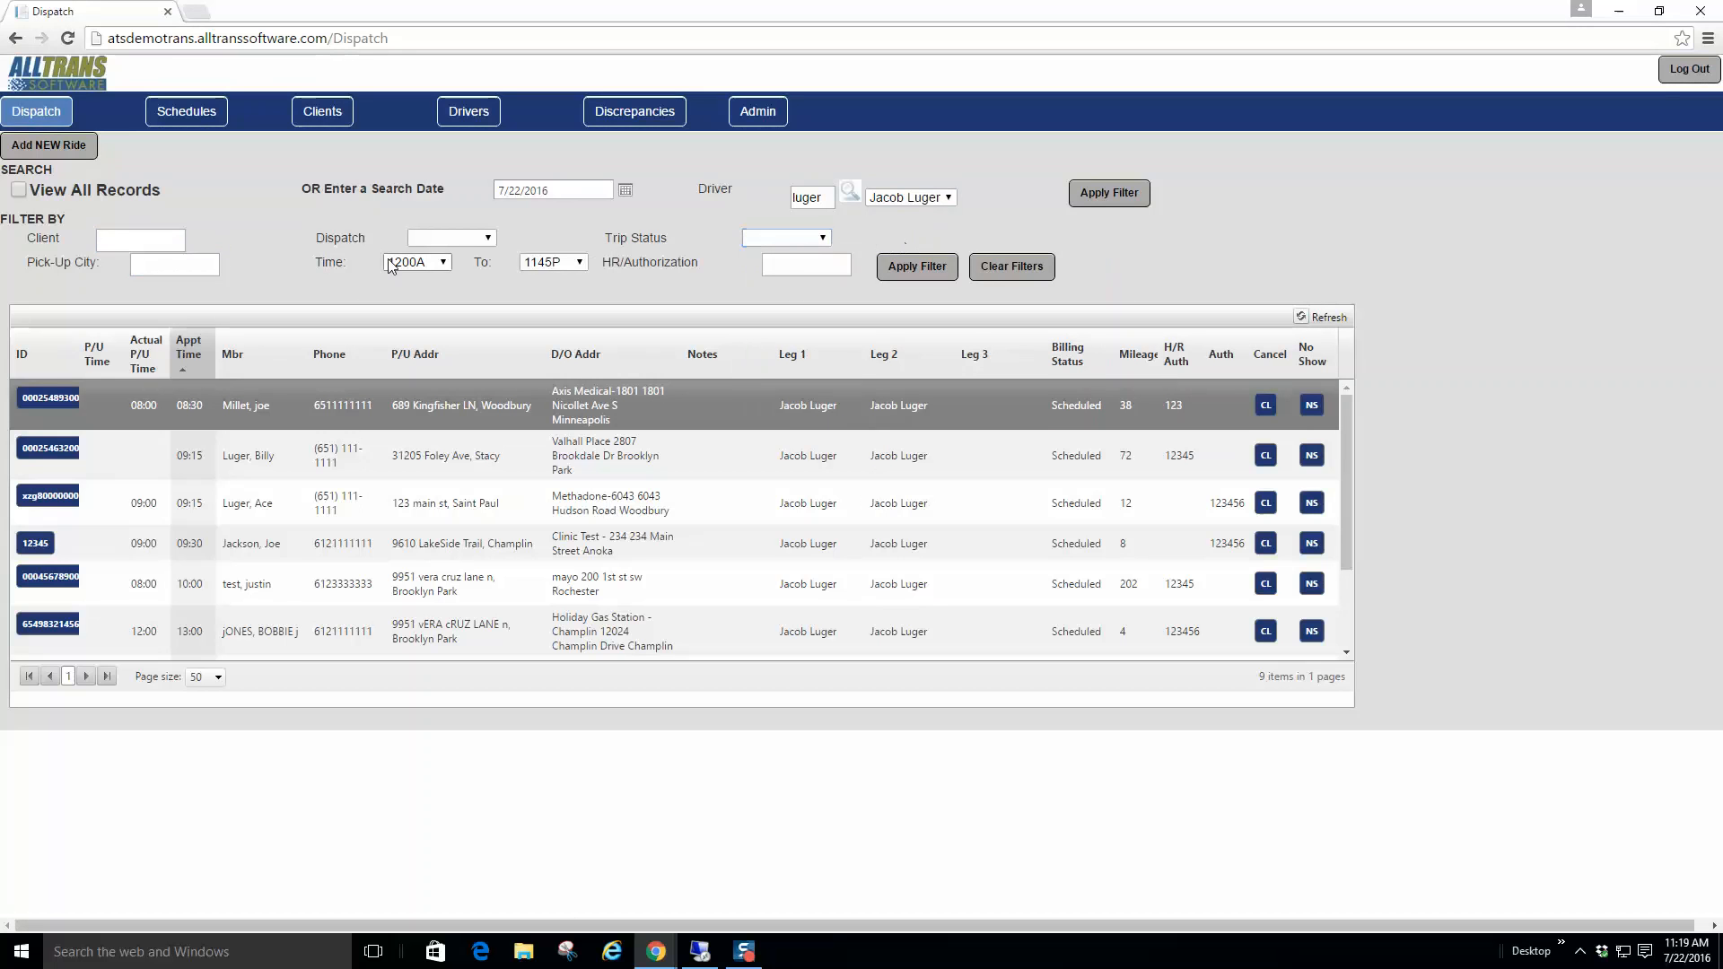
{"action": "left_click", "coordinate": [70, 146]}
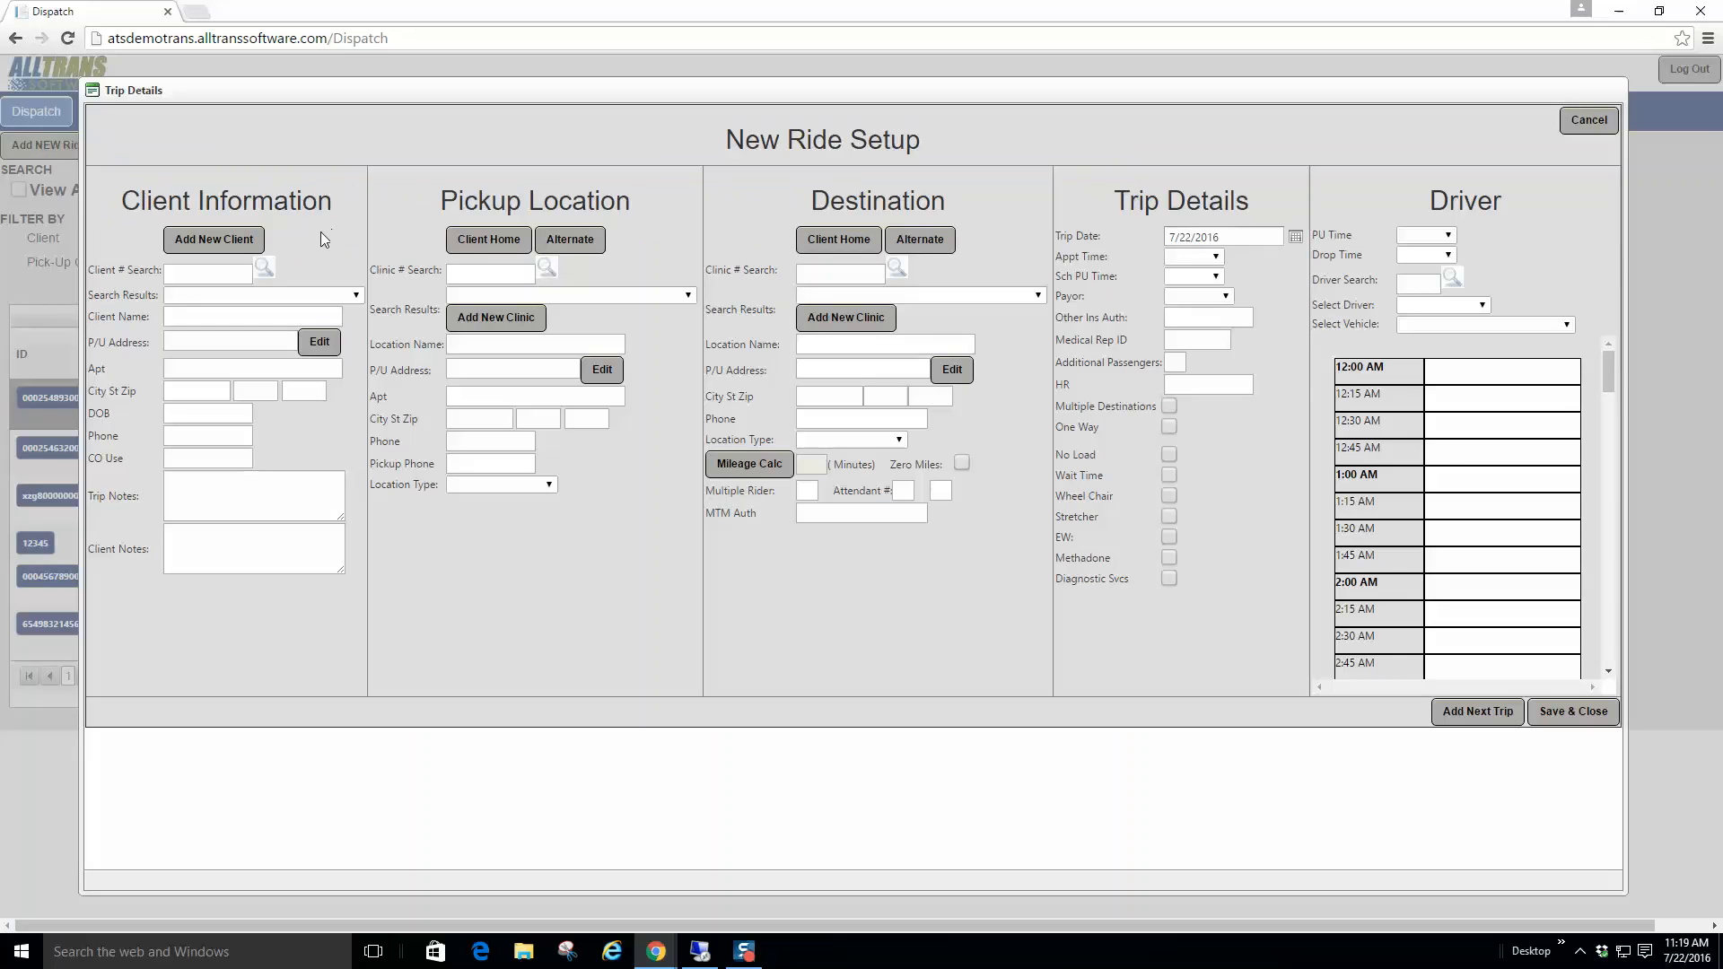
{"action": "left_click", "coordinate": [186, 275]}
{"action": "left_click", "coordinate": [264, 266]}
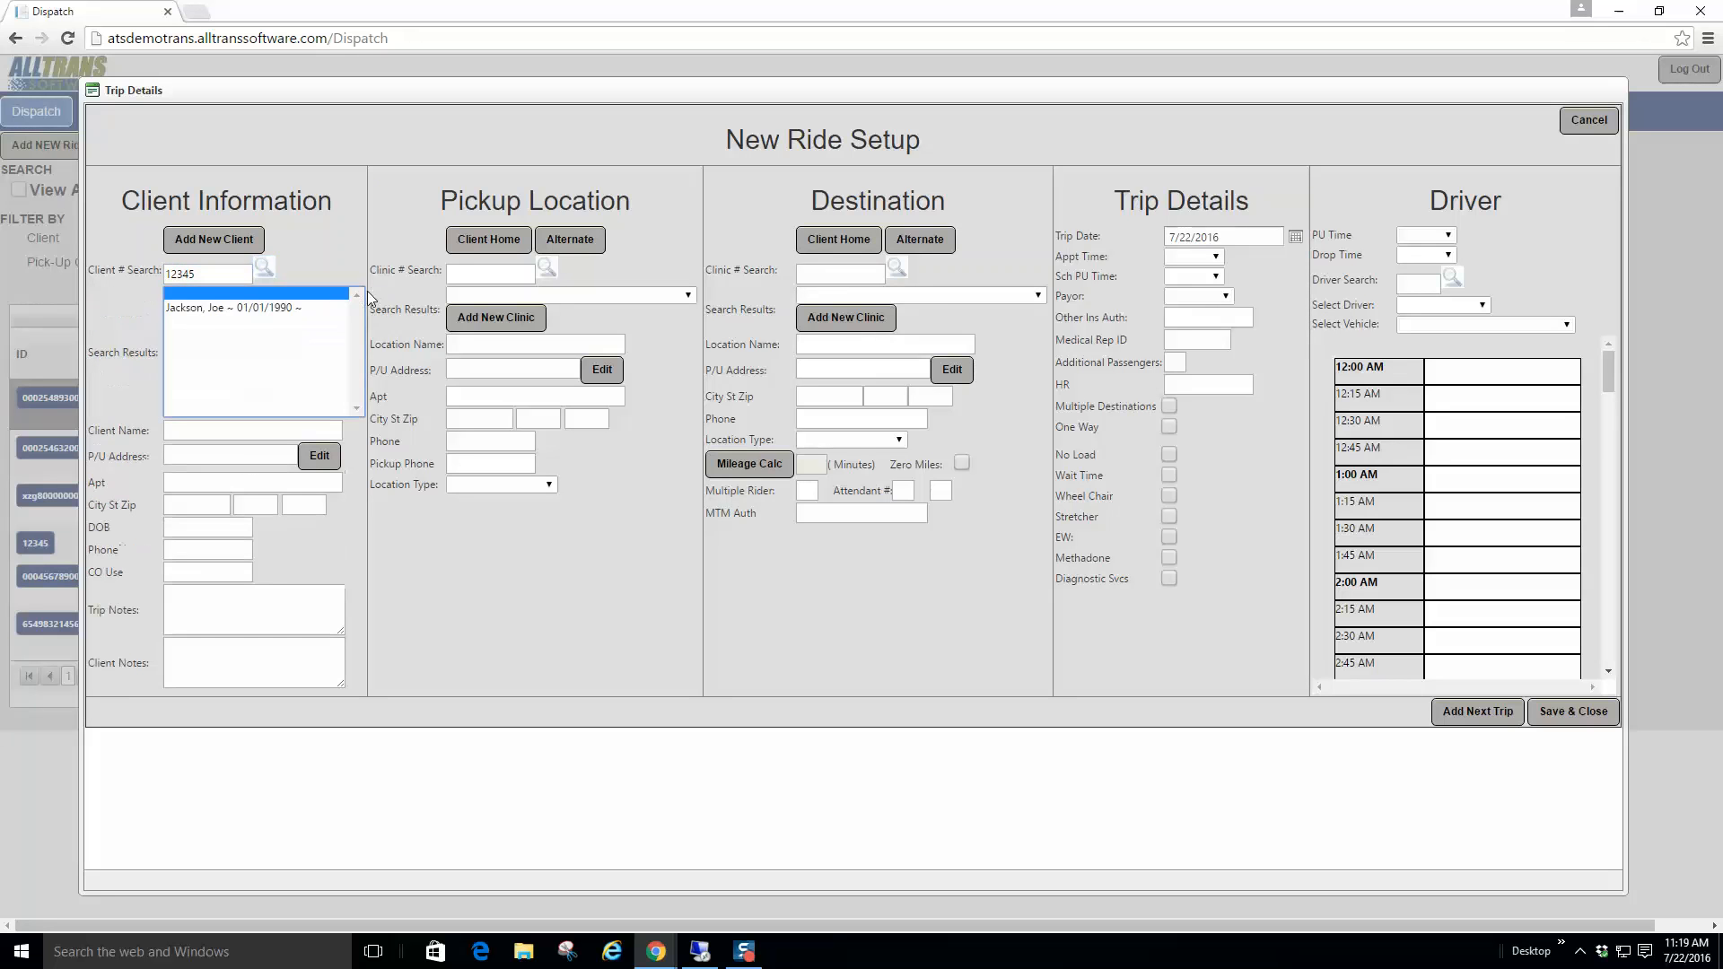
{"action": "left_click", "coordinate": [192, 307]}
{"action": "left_click", "coordinate": [284, 310]}
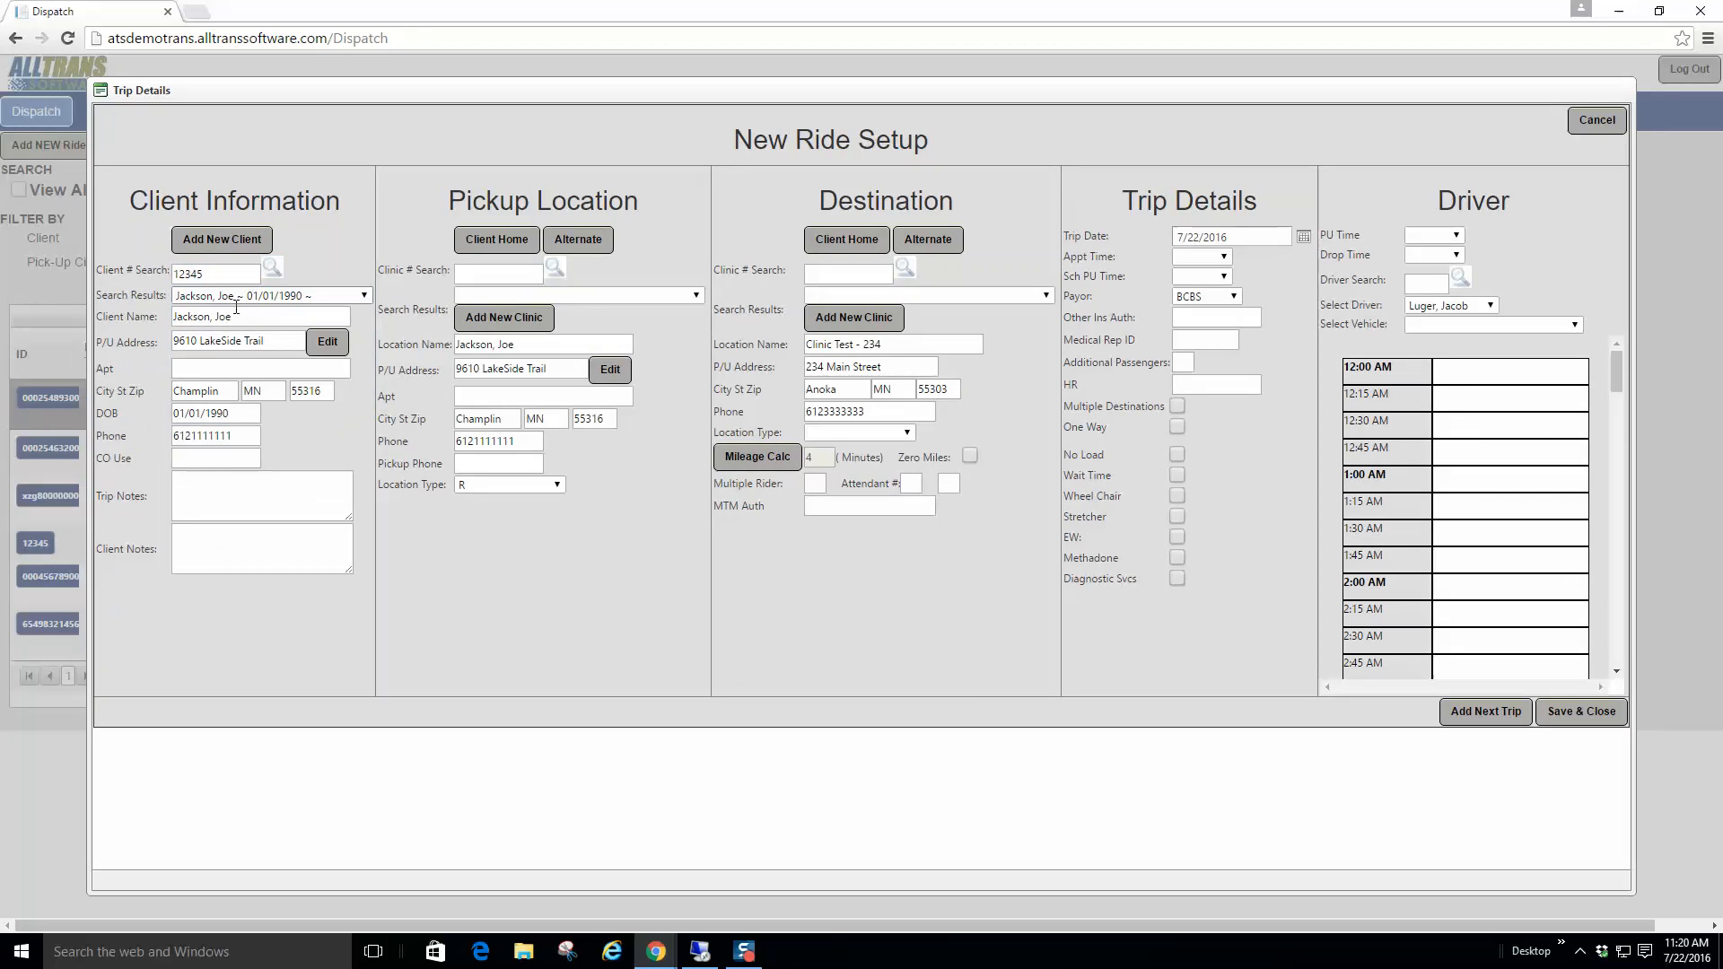
{"action": "left_click", "coordinate": [216, 489]}
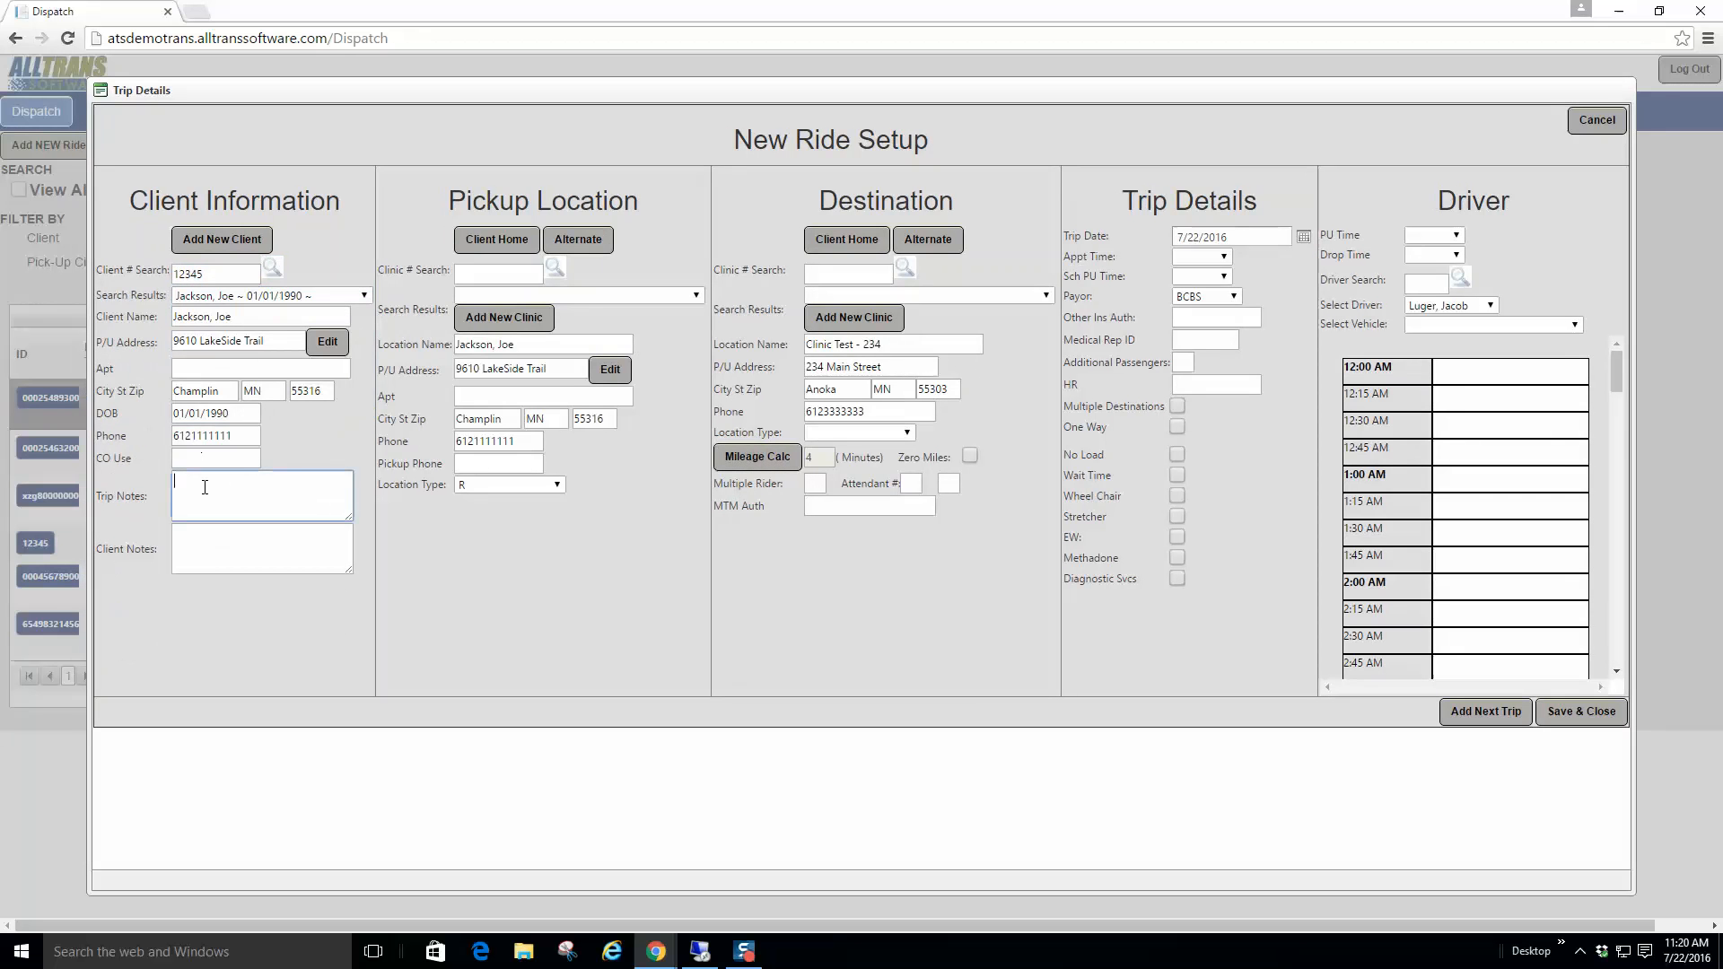
{"action": "left_click", "coordinate": [209, 541]}
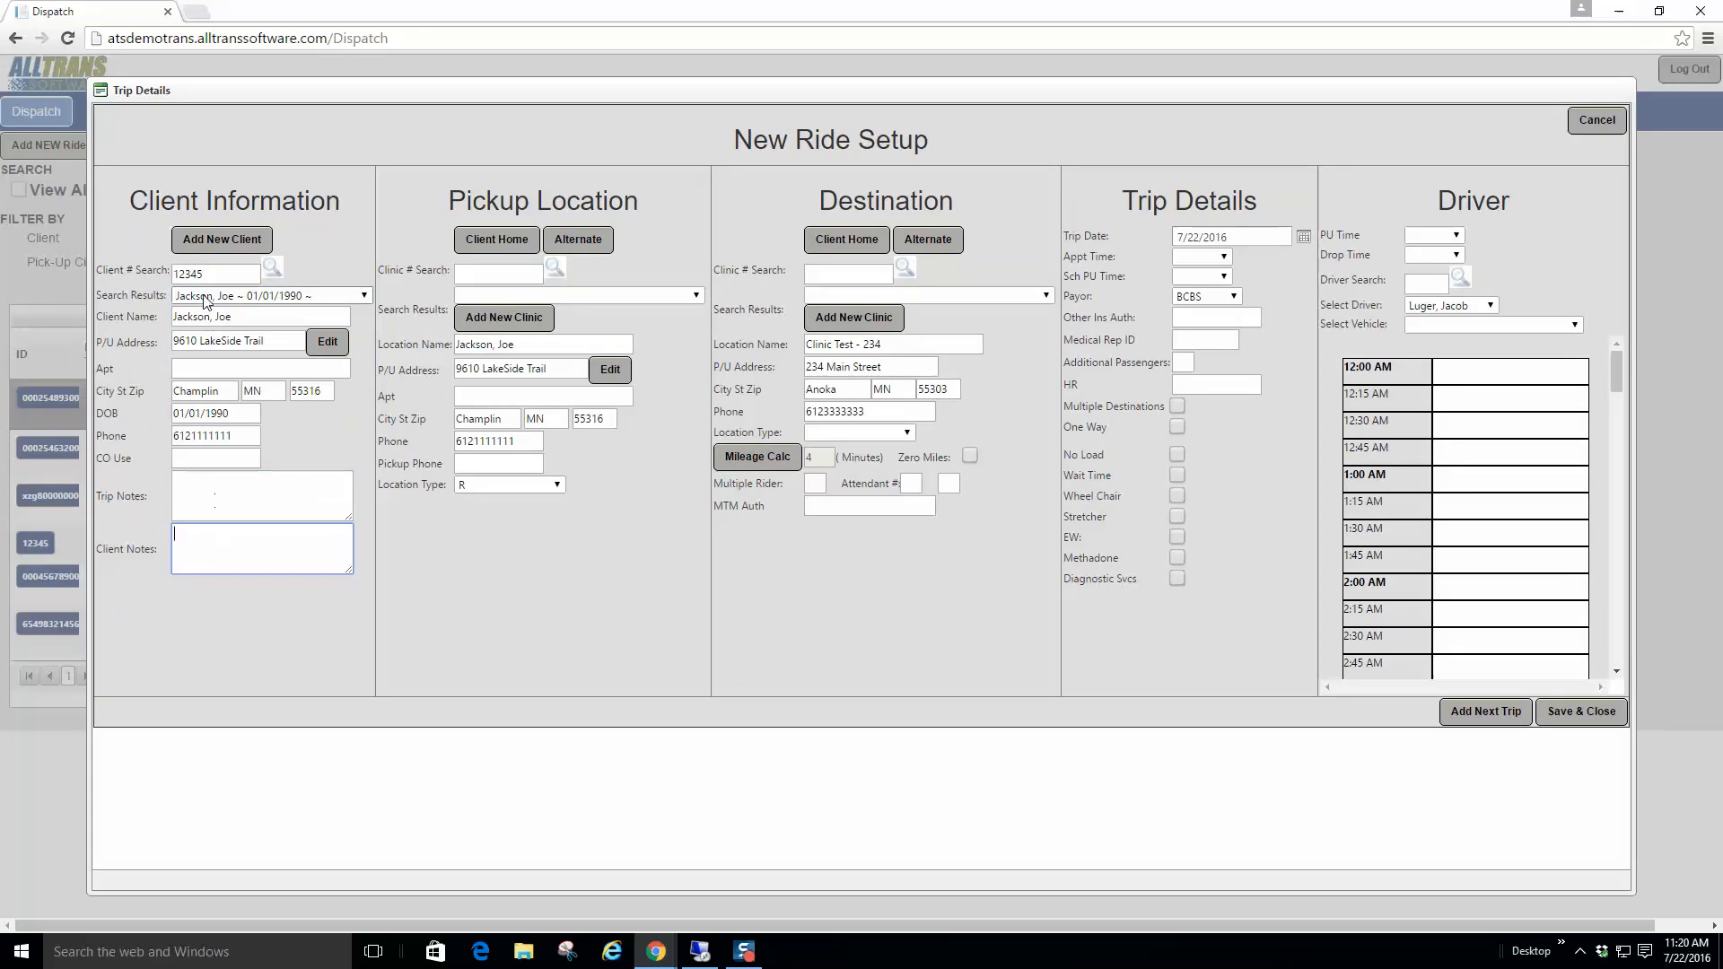
Step: Search pickup clinics by number 100 and choose Clinic-1000 as the pickup
{"action": "left_click", "coordinate": [696, 297]}
{"action": "left_click", "coordinate": [501, 275]}
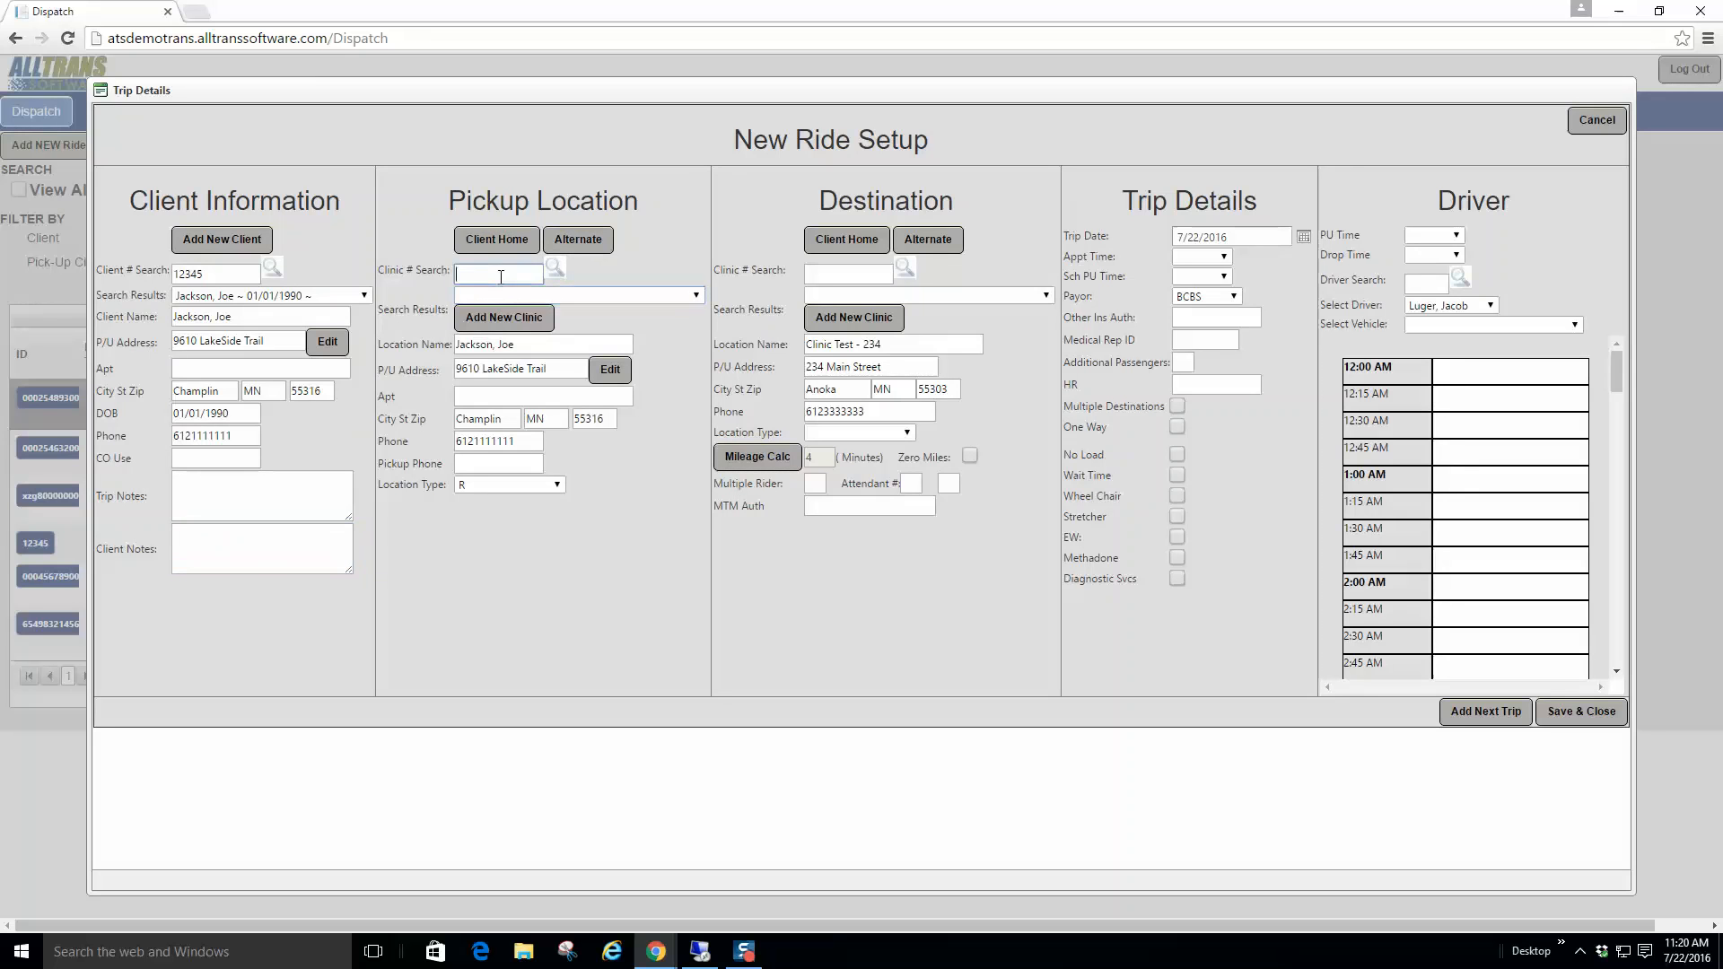
{"action": "type", "text": "100"}
{"action": "left_click", "coordinate": [555, 268]}
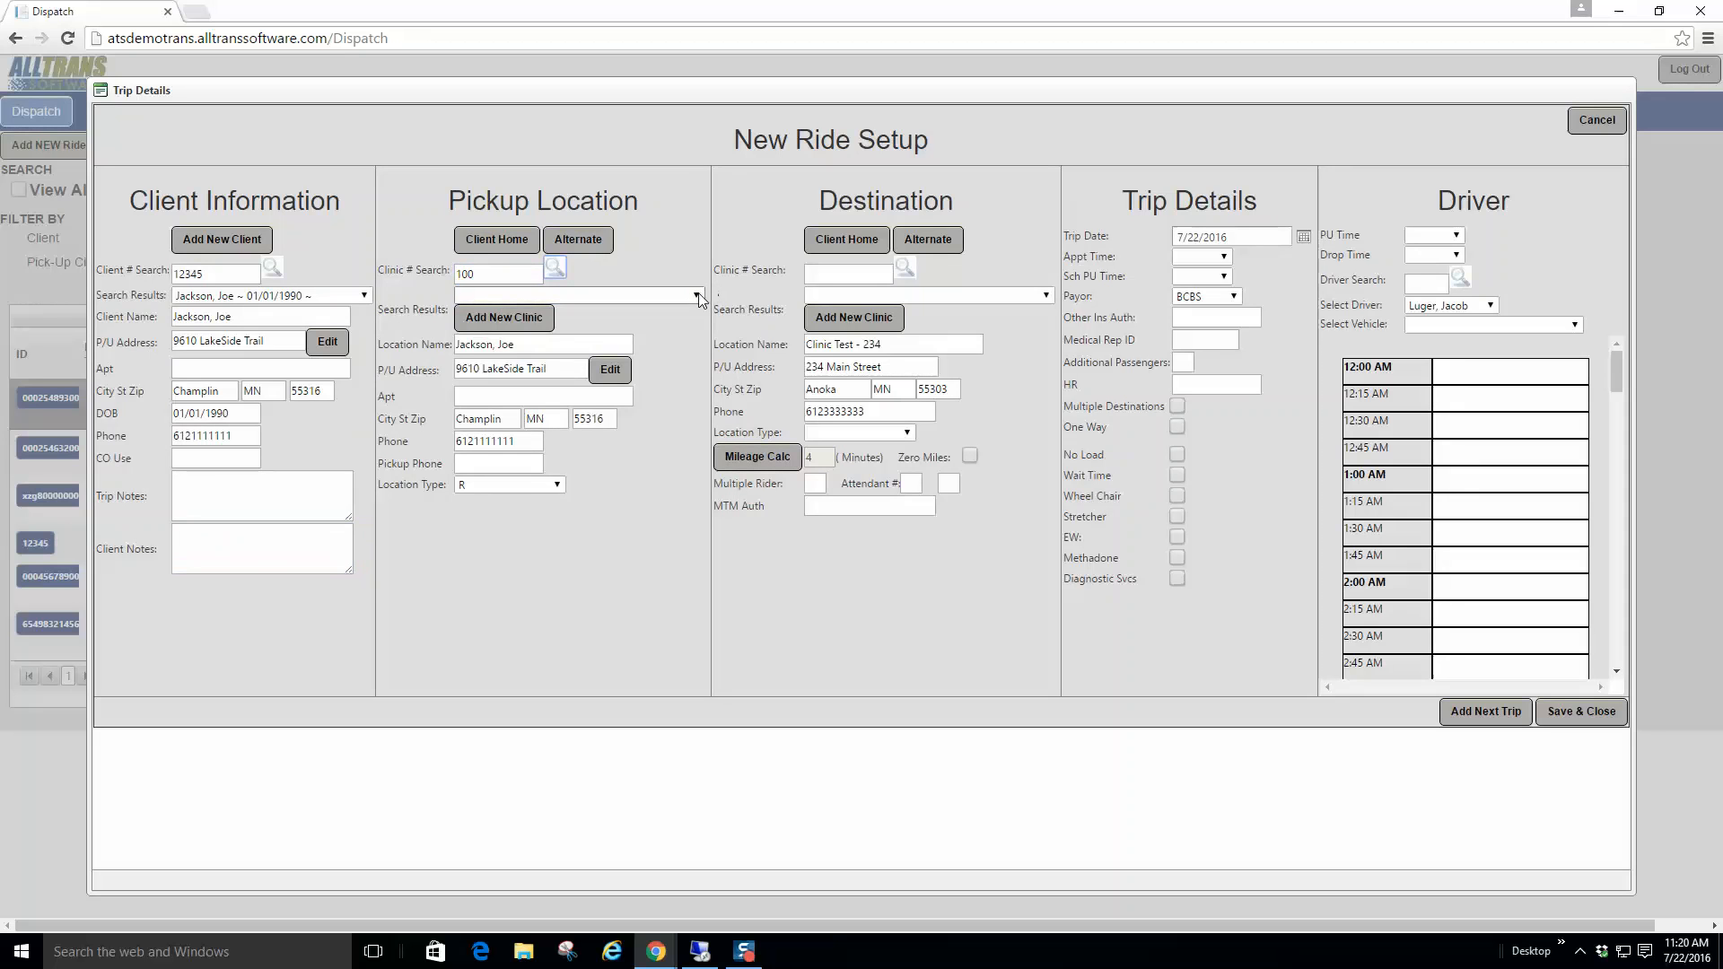
{"action": "left_click", "coordinate": [696, 297]}
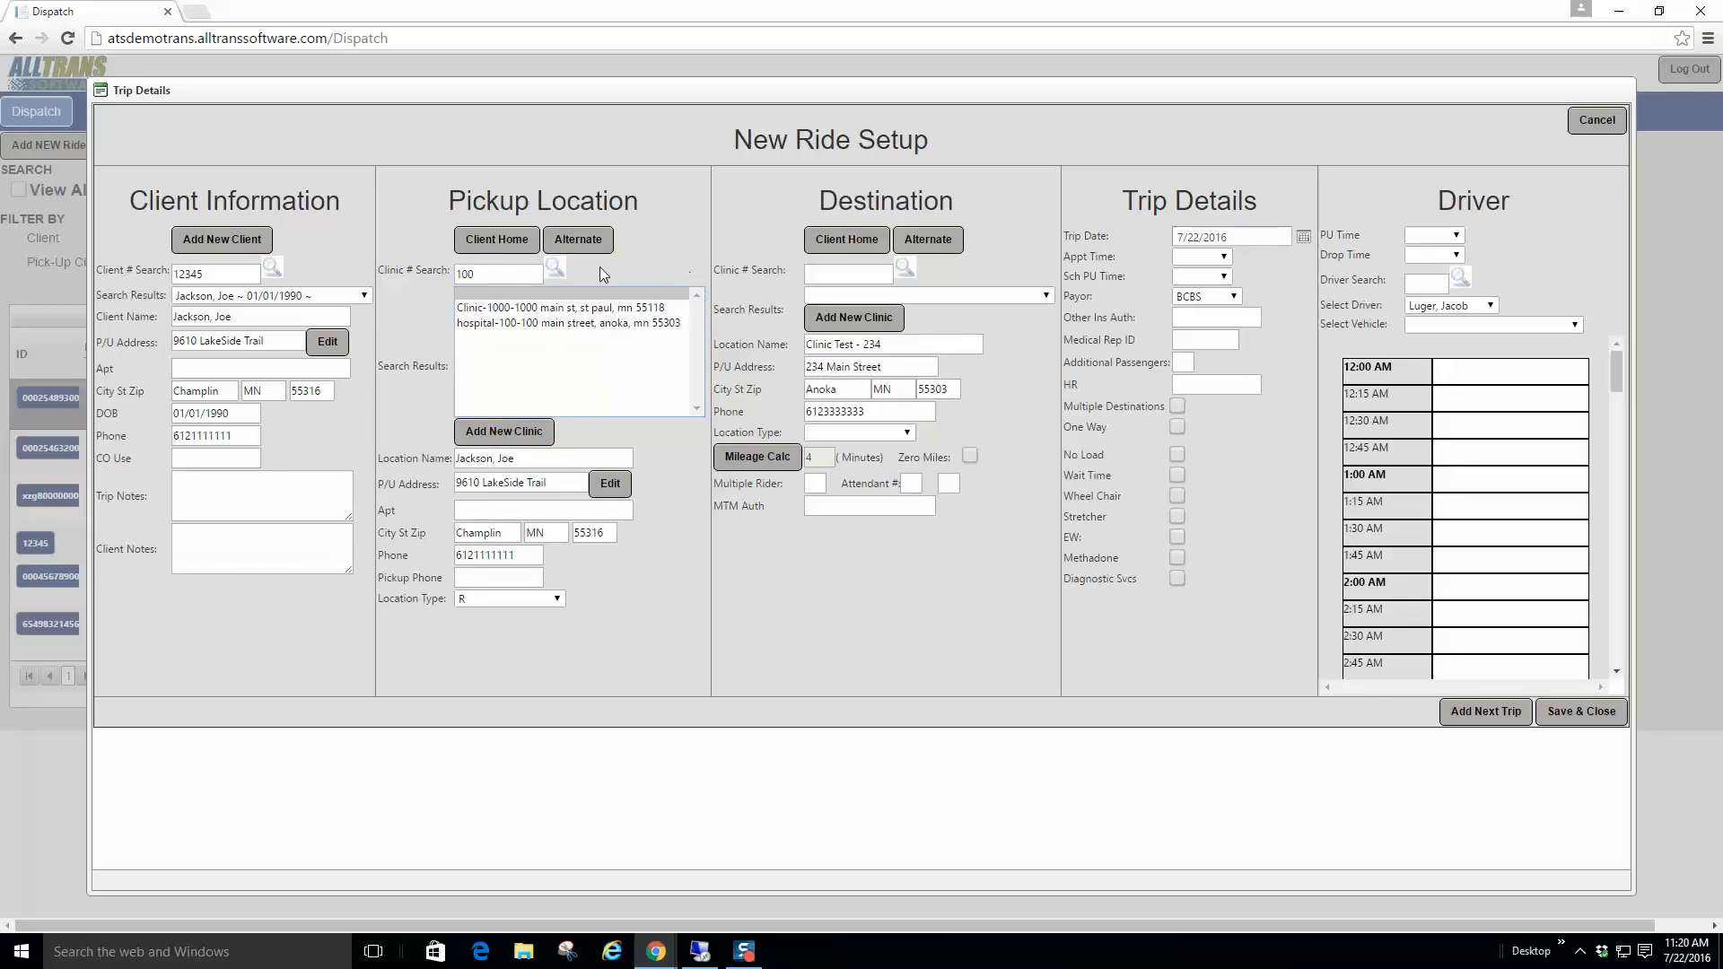
{"action": "left_click", "coordinate": [620, 310]}
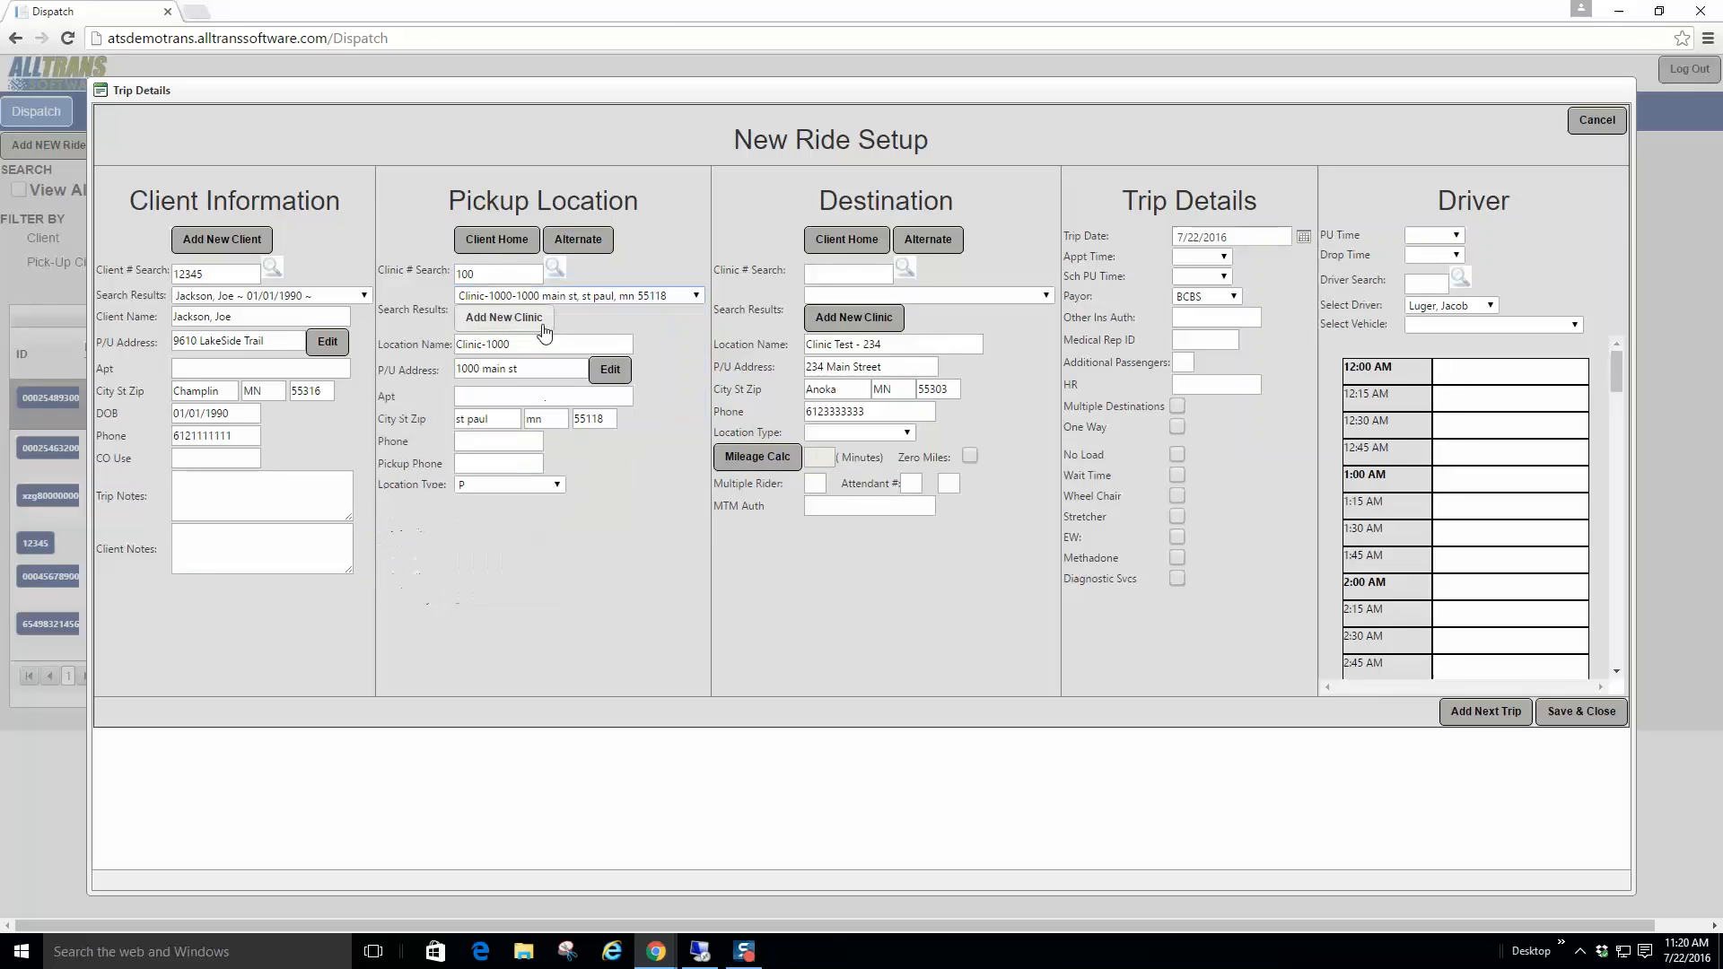
Step: Switch the pickup back to Client Home and calculate mileage: 4, about 10 minutes
{"action": "left_click", "coordinate": [496, 239]}
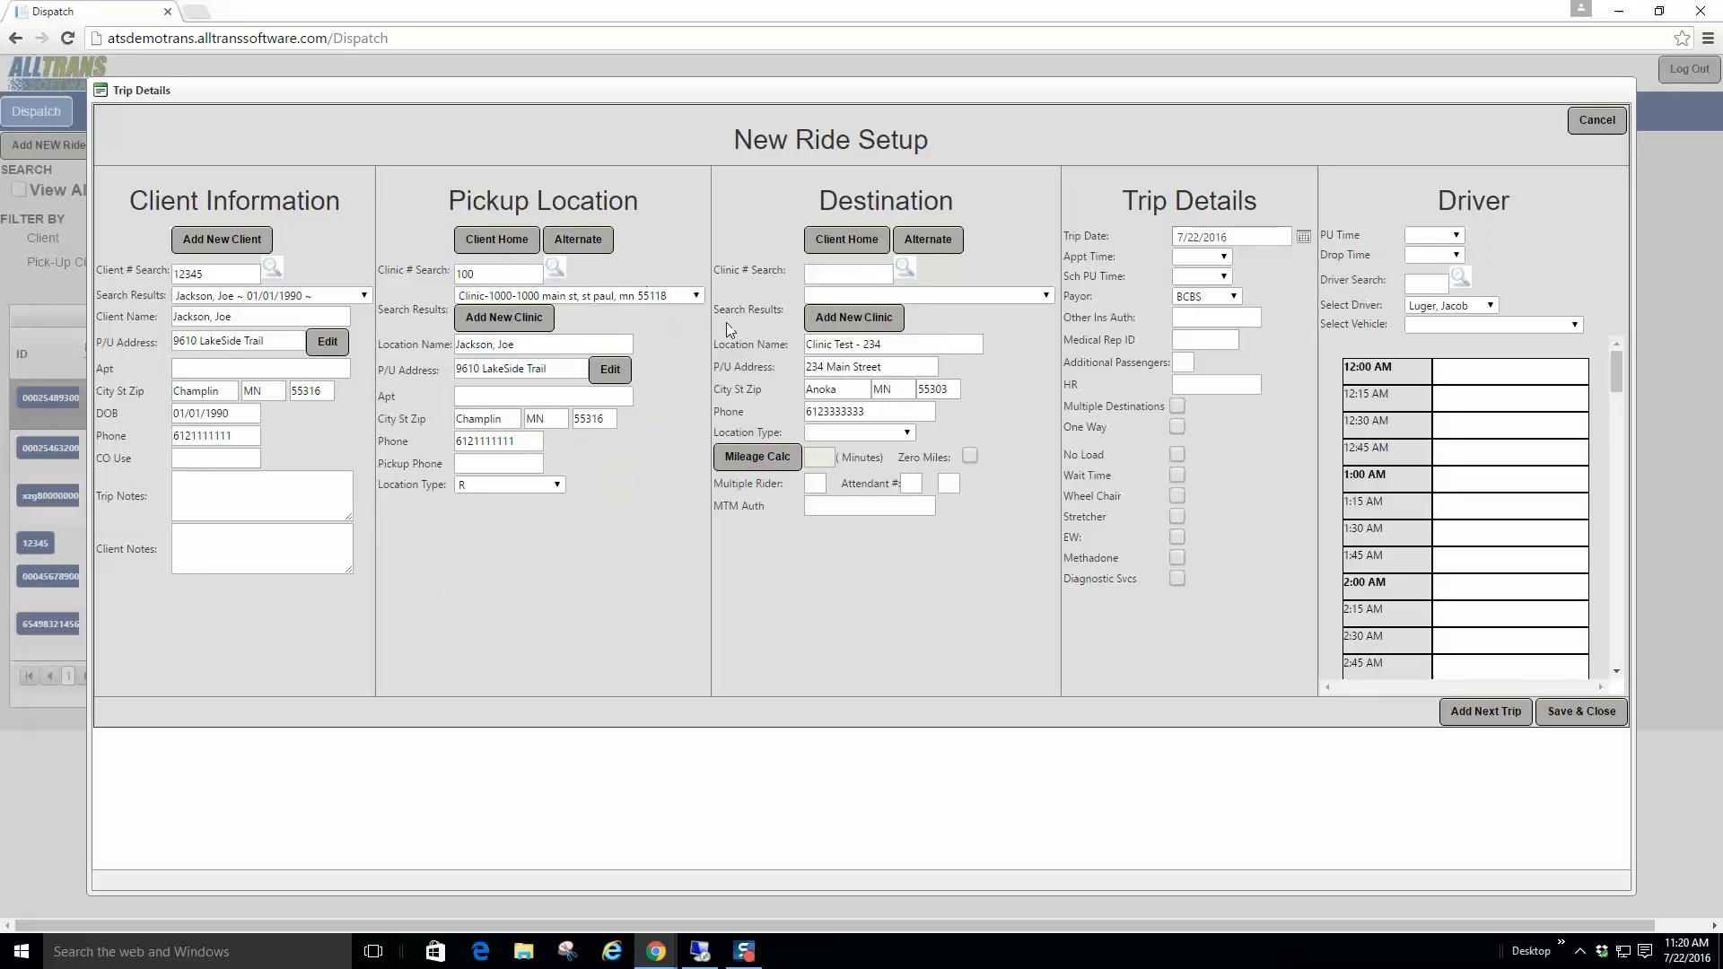
{"action": "left_click", "coordinate": [466, 461]}
{"action": "left_click_drag", "start_coordinate": [541, 440], "coordinate": [397, 440]}
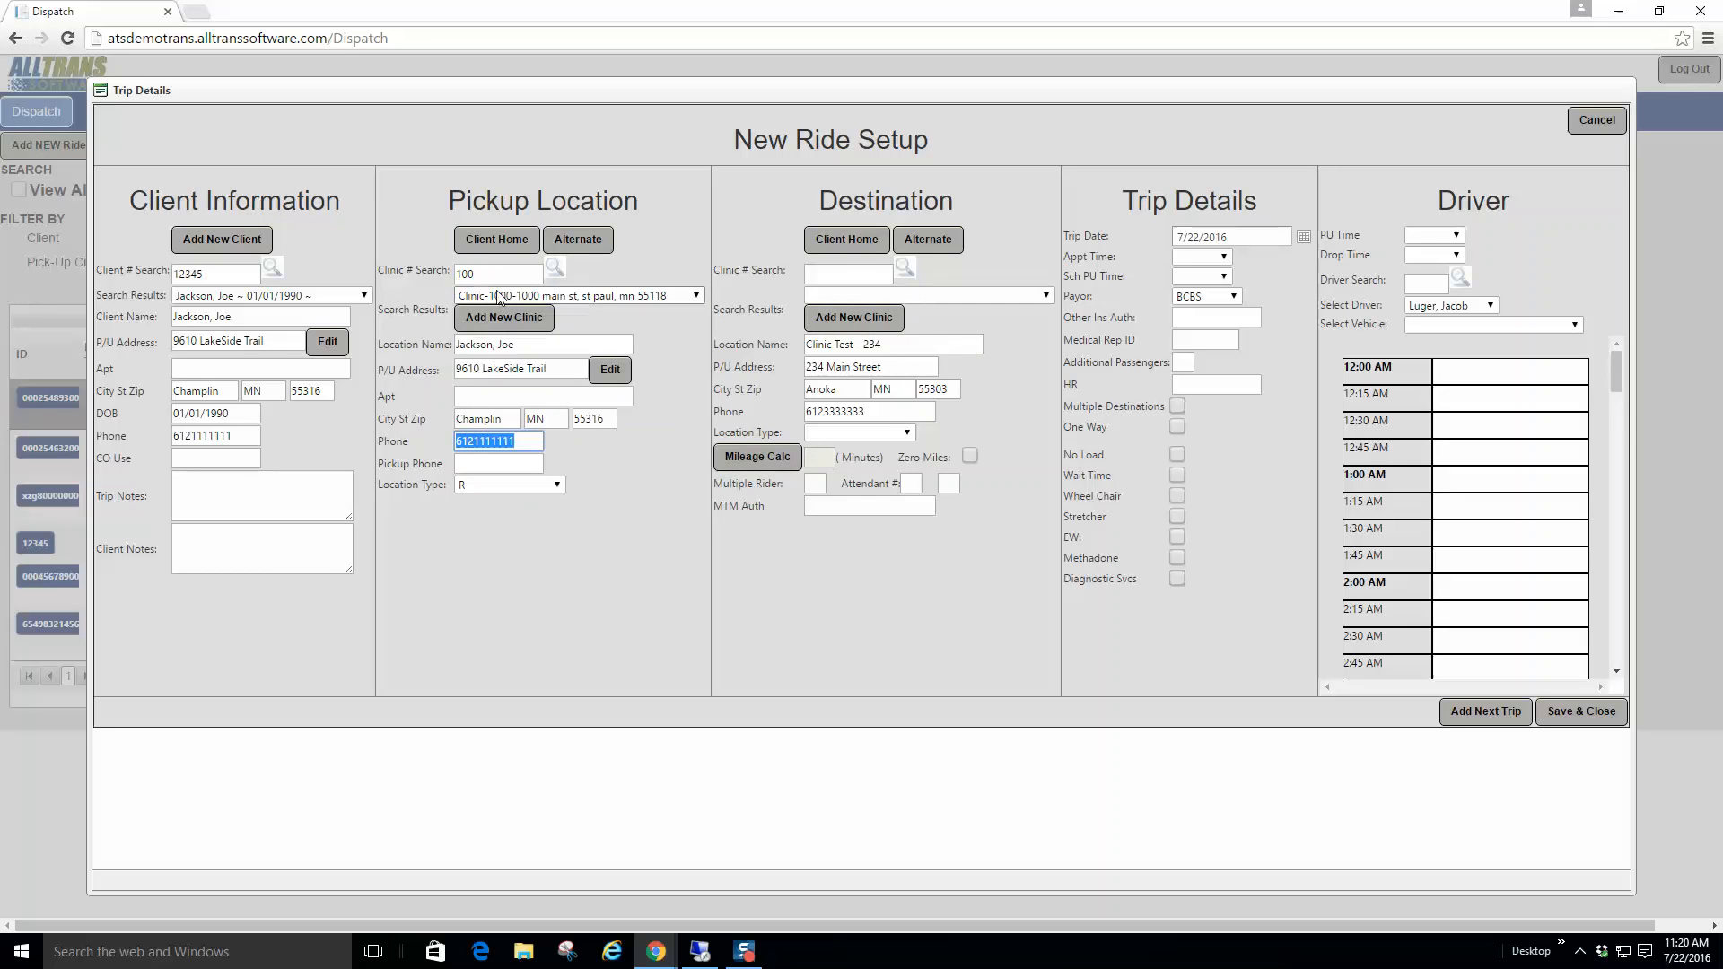
{"action": "left_click", "coordinate": [756, 462]}
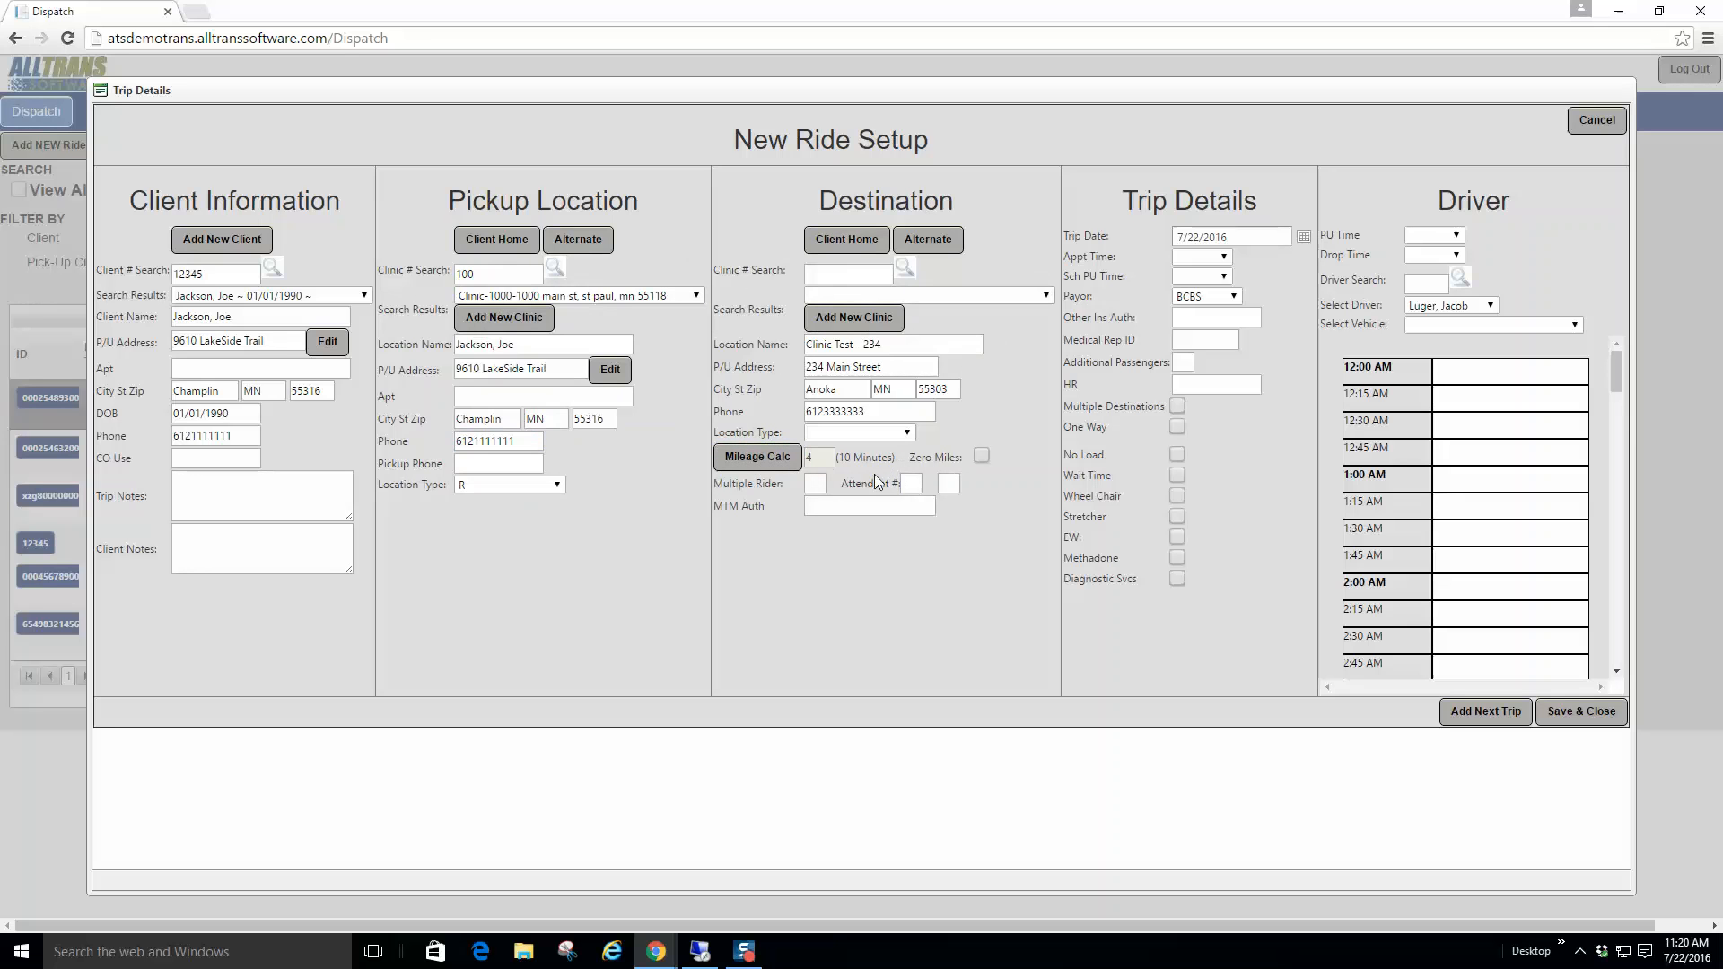
{"action": "left_click", "coordinate": [816, 484]}
Step: Set the appointment time to 800A and the scheduled pickup time to 830A
{"action": "left_click", "coordinate": [1202, 237]}
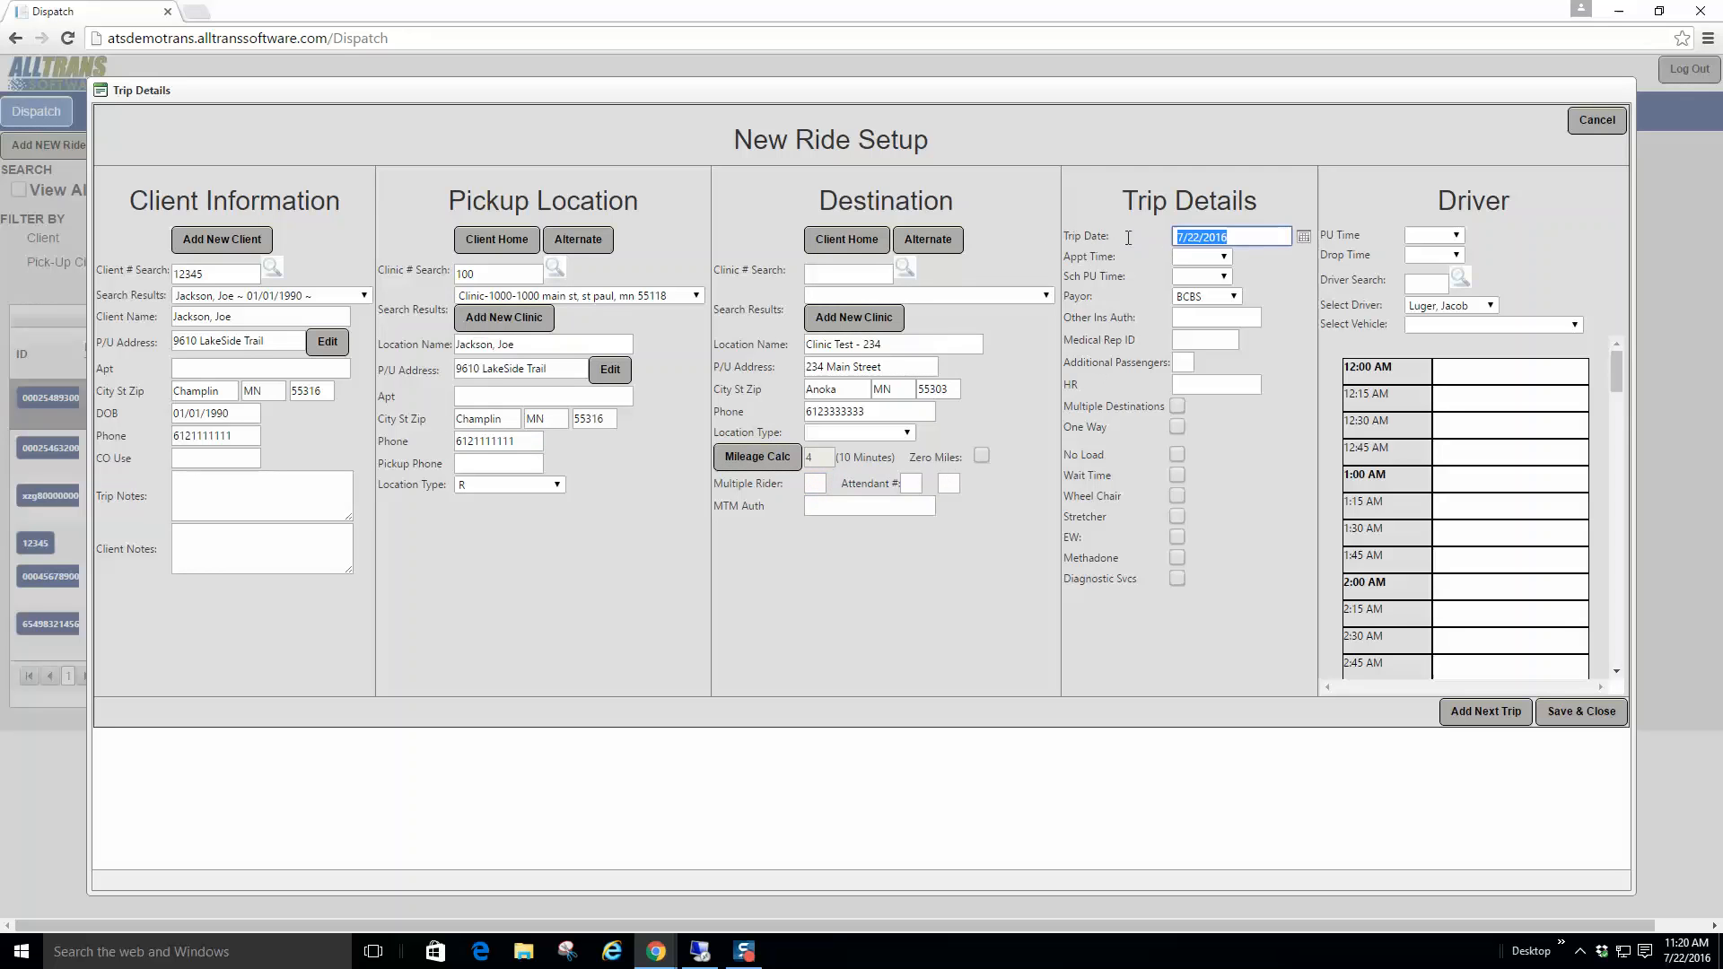
{"action": "left_click", "coordinate": [1198, 258]}
{"action": "scroll", "coordinate": [1226, 519], "scroll_direction": "down", "scroll_amount": 6}
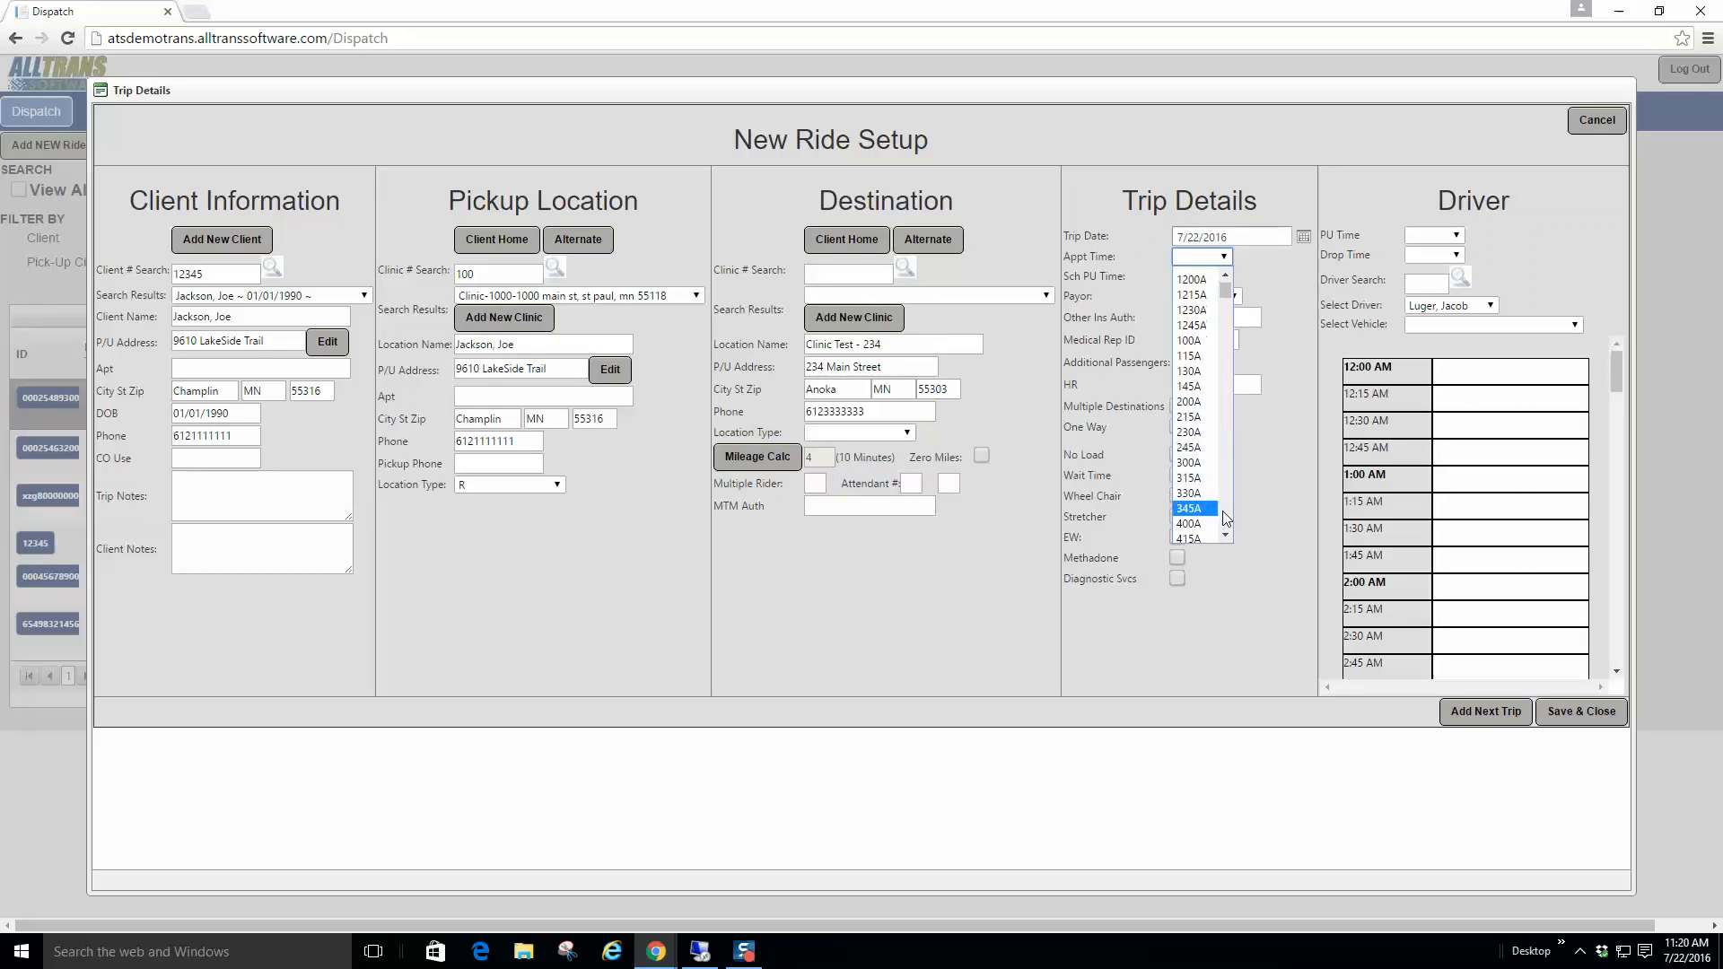
{"action": "left_click", "coordinate": [1198, 308]}
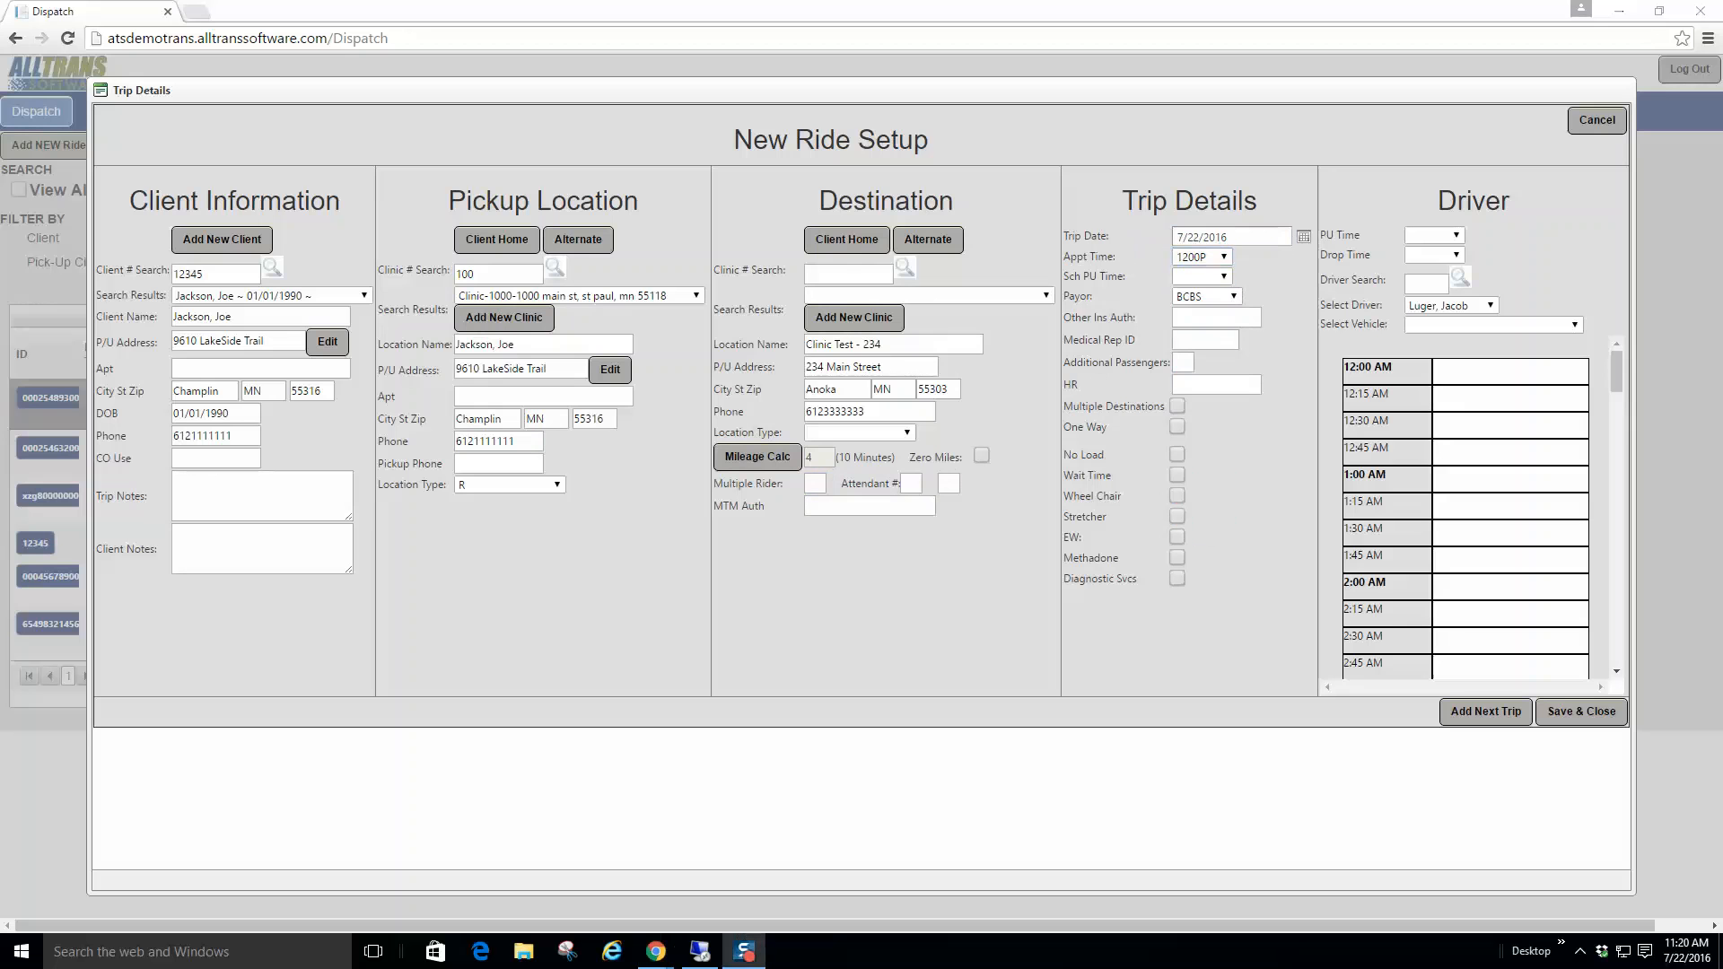
{"action": "left_click", "coordinate": [1225, 277]}
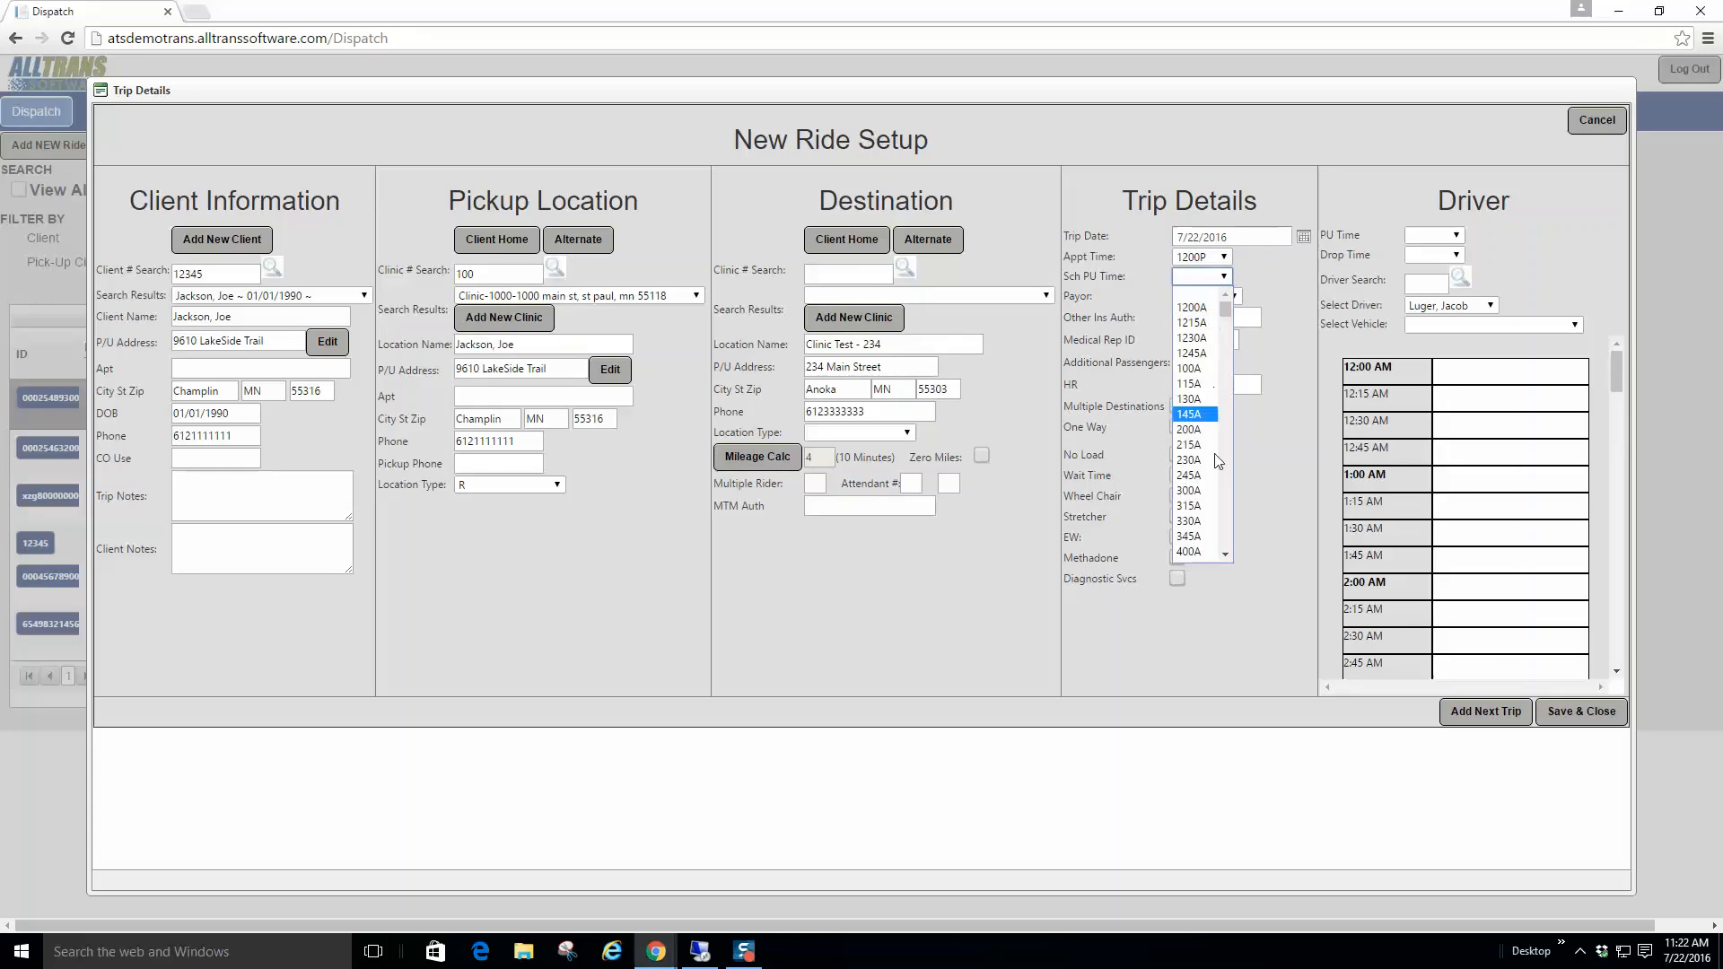
{"action": "scroll", "coordinate": [1226, 525], "scroll_direction": "down", "scroll_amount": 3}
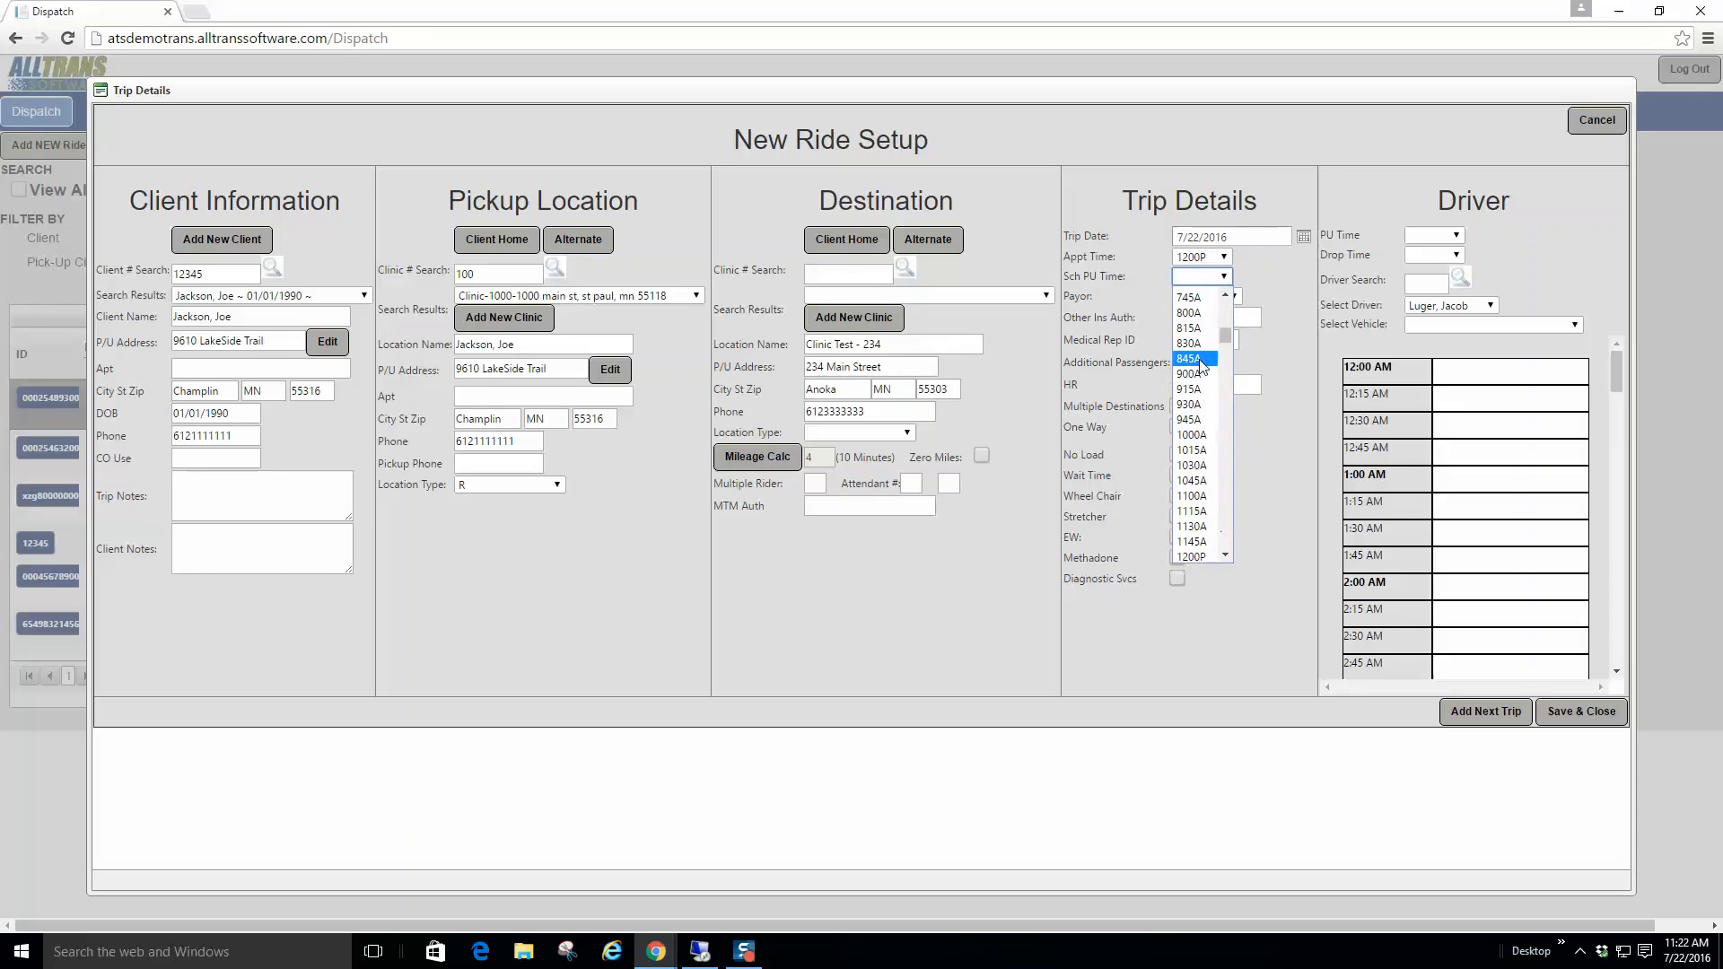
{"action": "left_click", "coordinate": [1199, 349]}
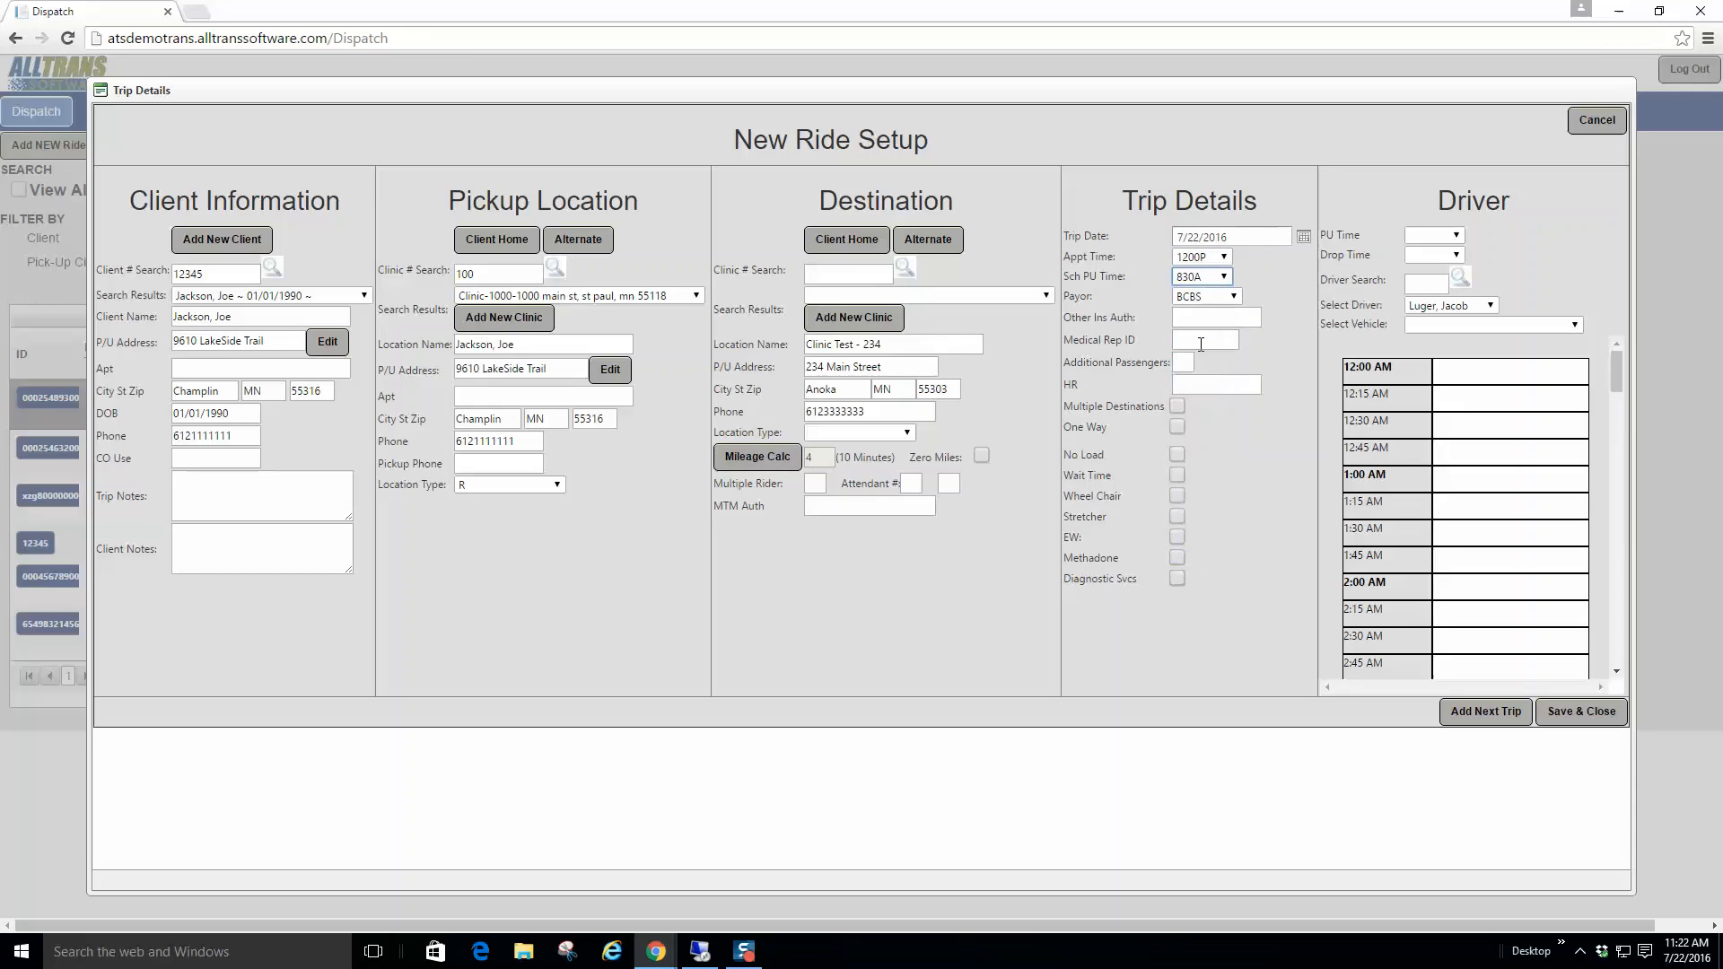
{"action": "left_click", "coordinate": [1225, 259]}
{"action": "left_click", "coordinate": [1200, 291]}
Step: Fill in the other insurance authorization and related fields, and tick a trip option checkbox
{"action": "left_click", "coordinate": [1236, 316]}
{"action": "left_click", "coordinate": [1189, 338]}
{"action": "left_click", "coordinate": [1187, 362]}
{"action": "left_click", "coordinate": [1201, 380]}
{"action": "left_click", "coordinate": [1177, 456]}
Step: Switch the driver between the InHouse driver and the previously assigned driver
{"action": "left_click", "coordinate": [1490, 307]}
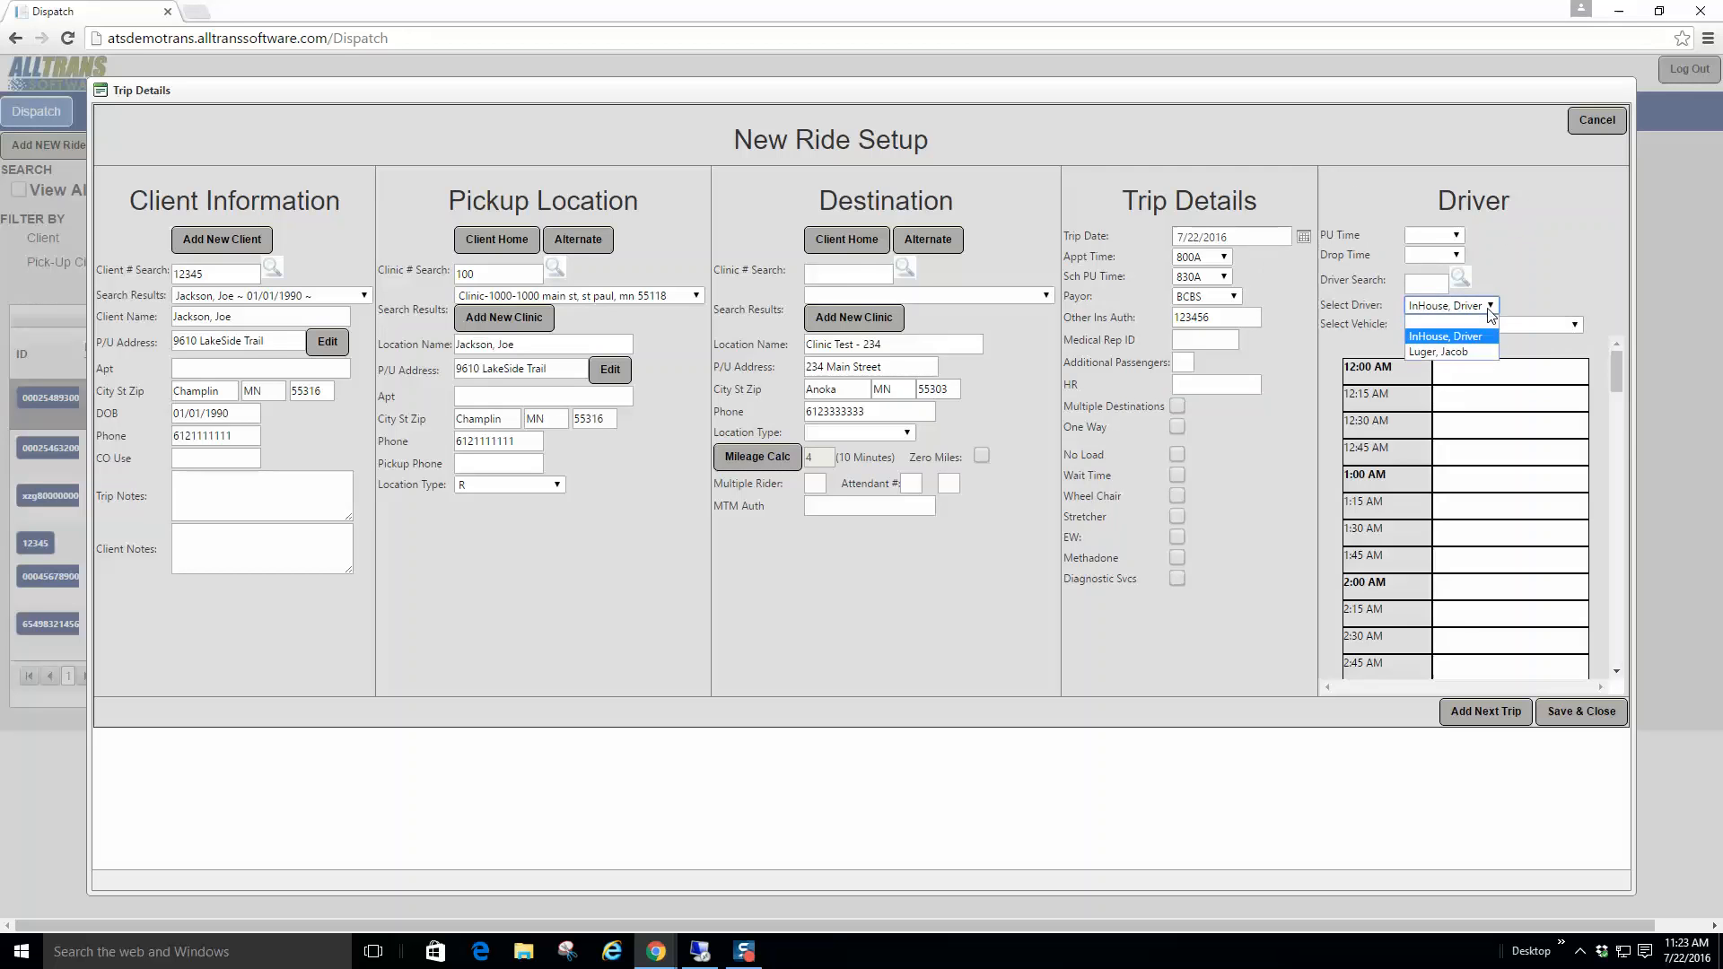
{"action": "left_click", "coordinate": [1464, 337]}
{"action": "left_click", "coordinate": [1481, 309]}
{"action": "left_click", "coordinate": [1436, 342]}
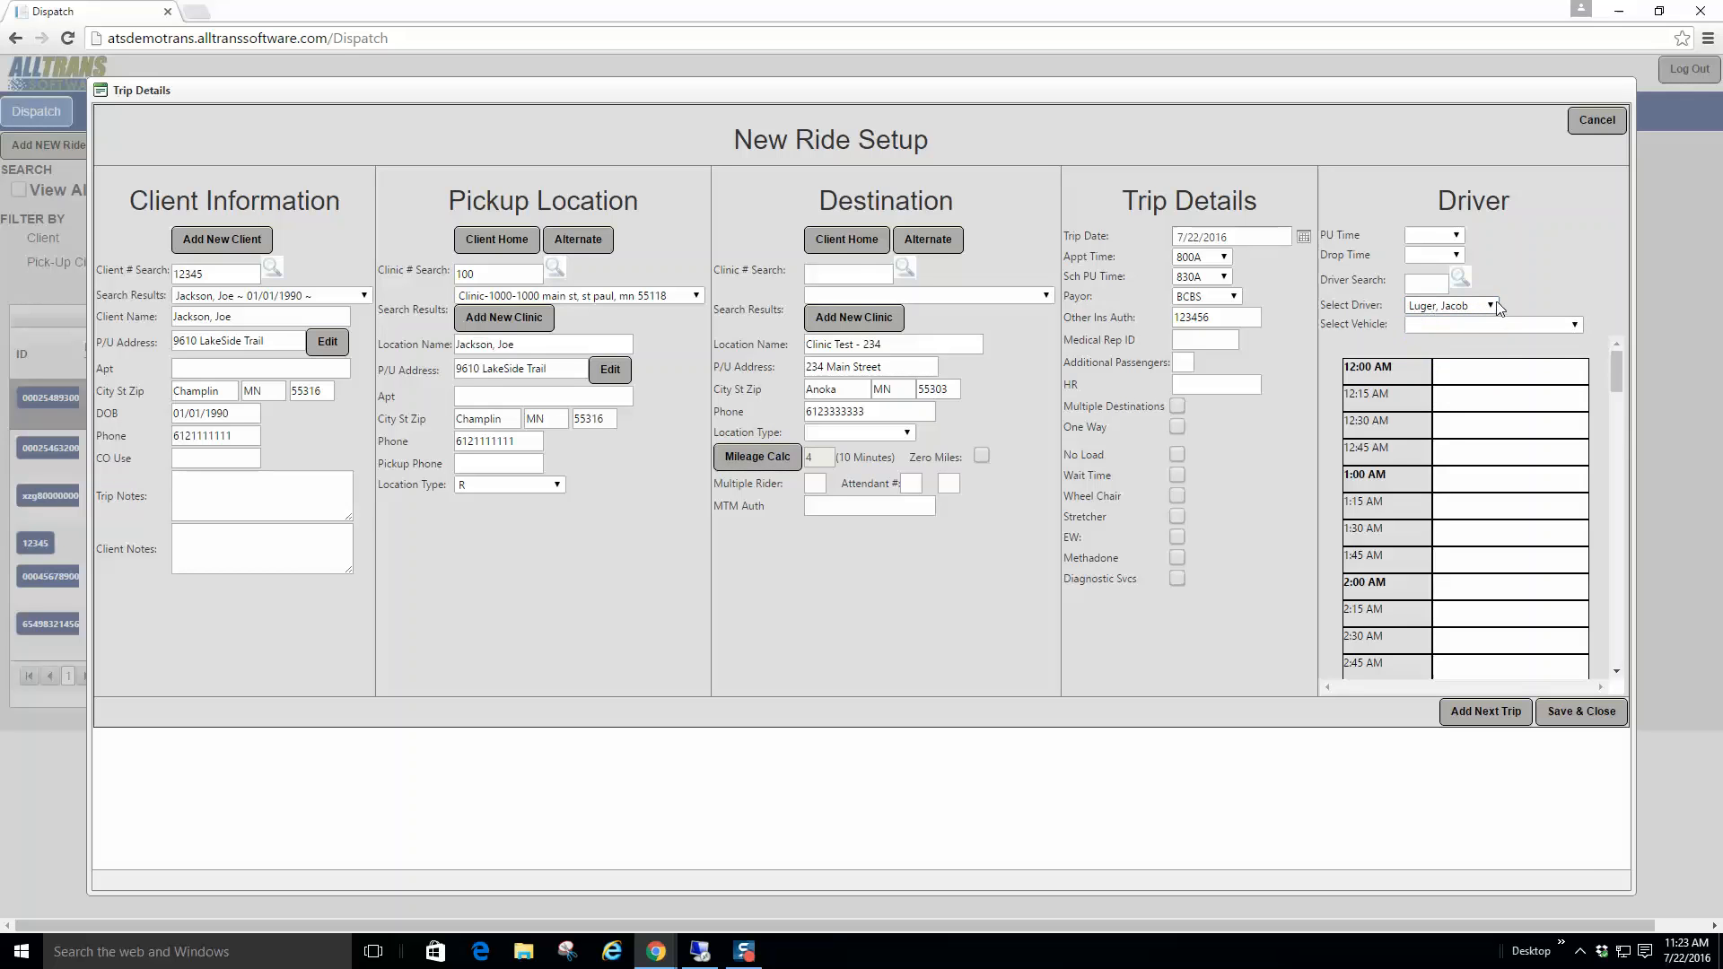
{"action": "left_click", "coordinate": [1431, 307]}
{"action": "left_click", "coordinate": [1462, 337]}
{"action": "left_click", "coordinate": [1467, 308]}
Step: Search drivers by surname and try the matching drivers from the results
{"action": "type", "text": "luger"}
{"action": "left_click", "coordinate": [1459, 277]}
{"action": "left_click", "coordinate": [1488, 305]}
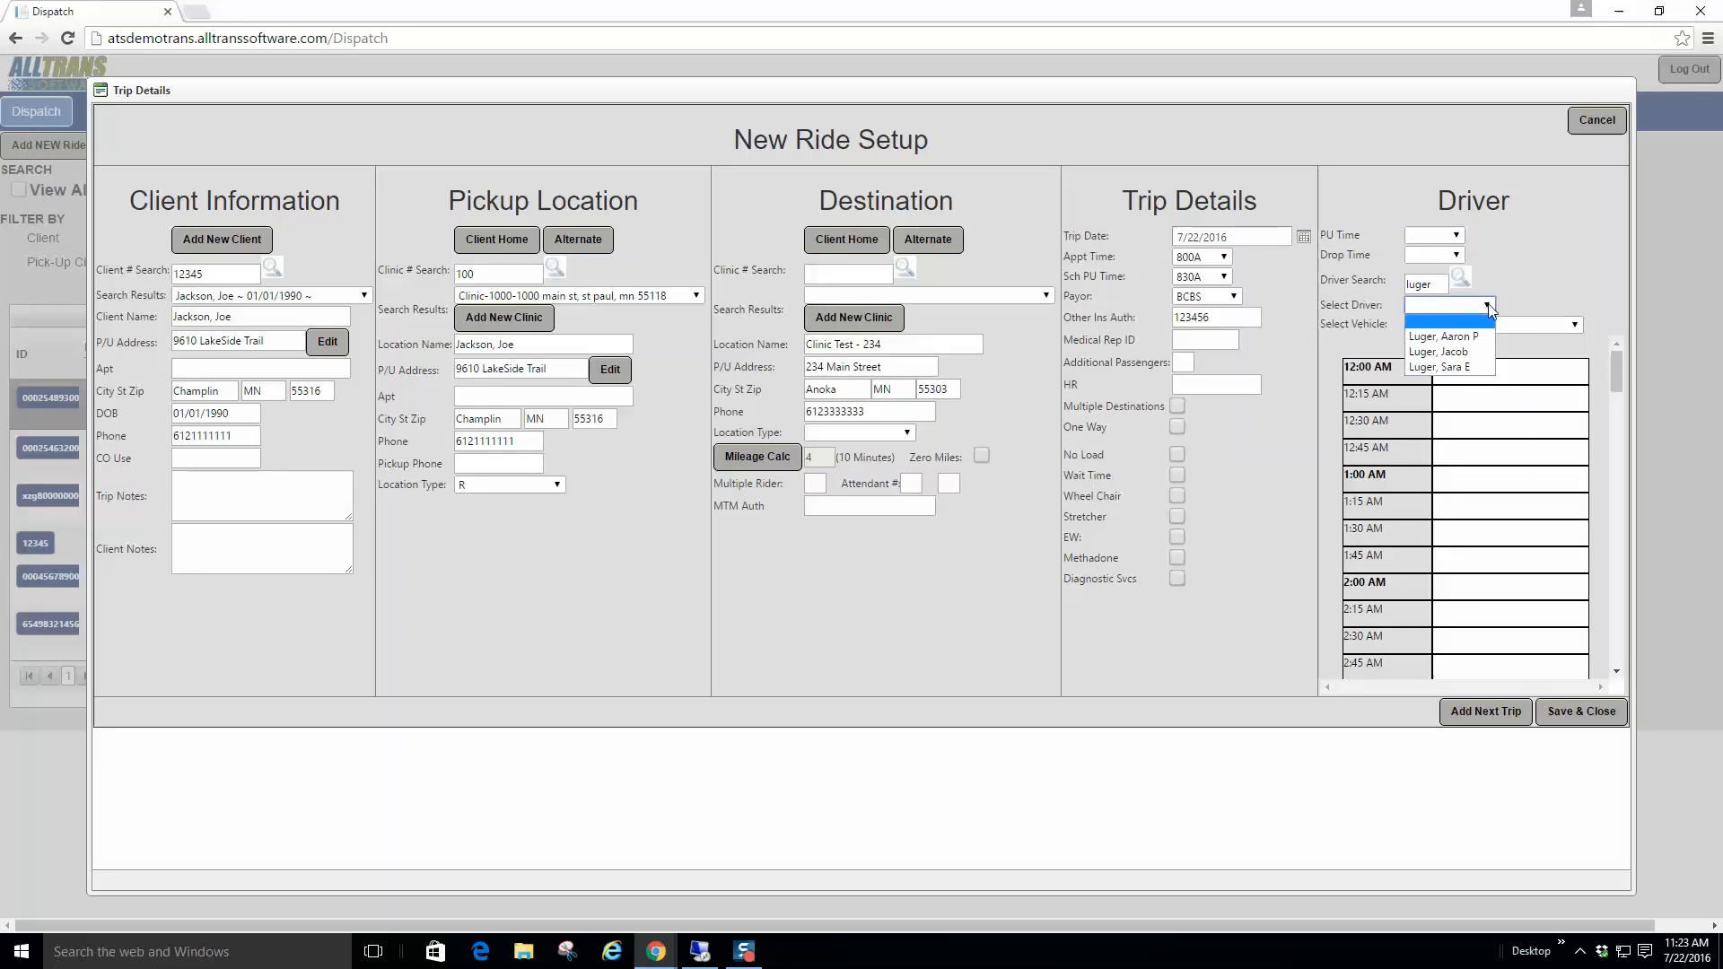
{"action": "left_click", "coordinate": [1449, 367]}
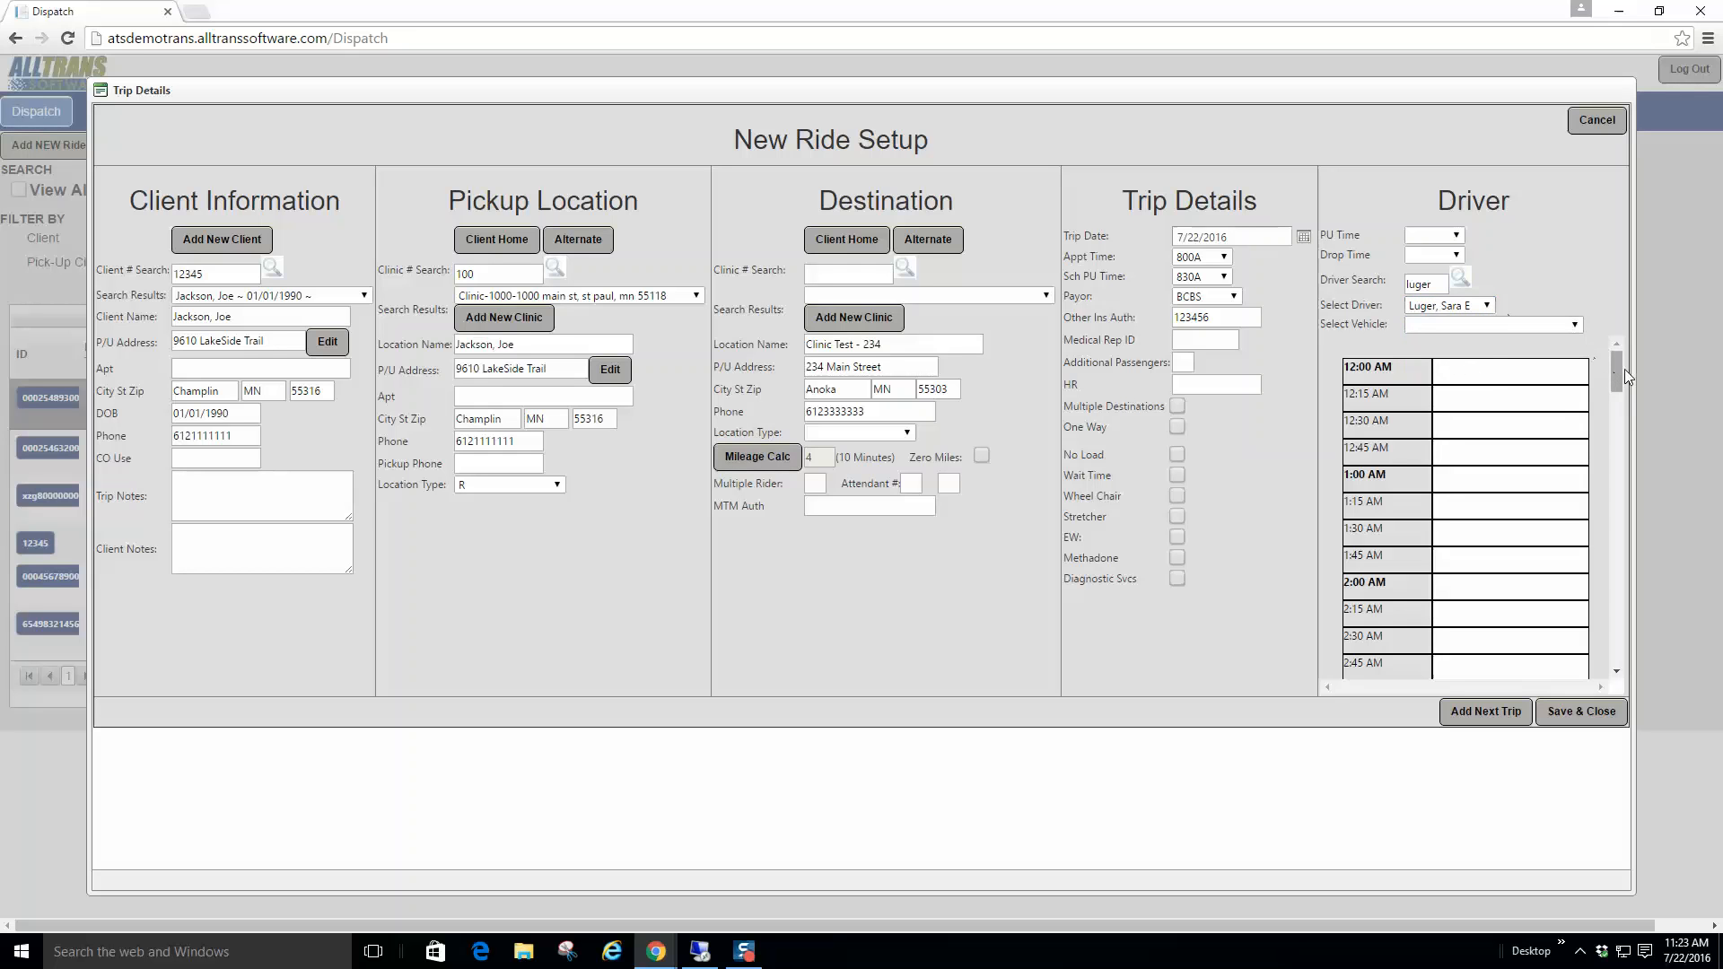
{"action": "left_click", "coordinate": [1487, 305]}
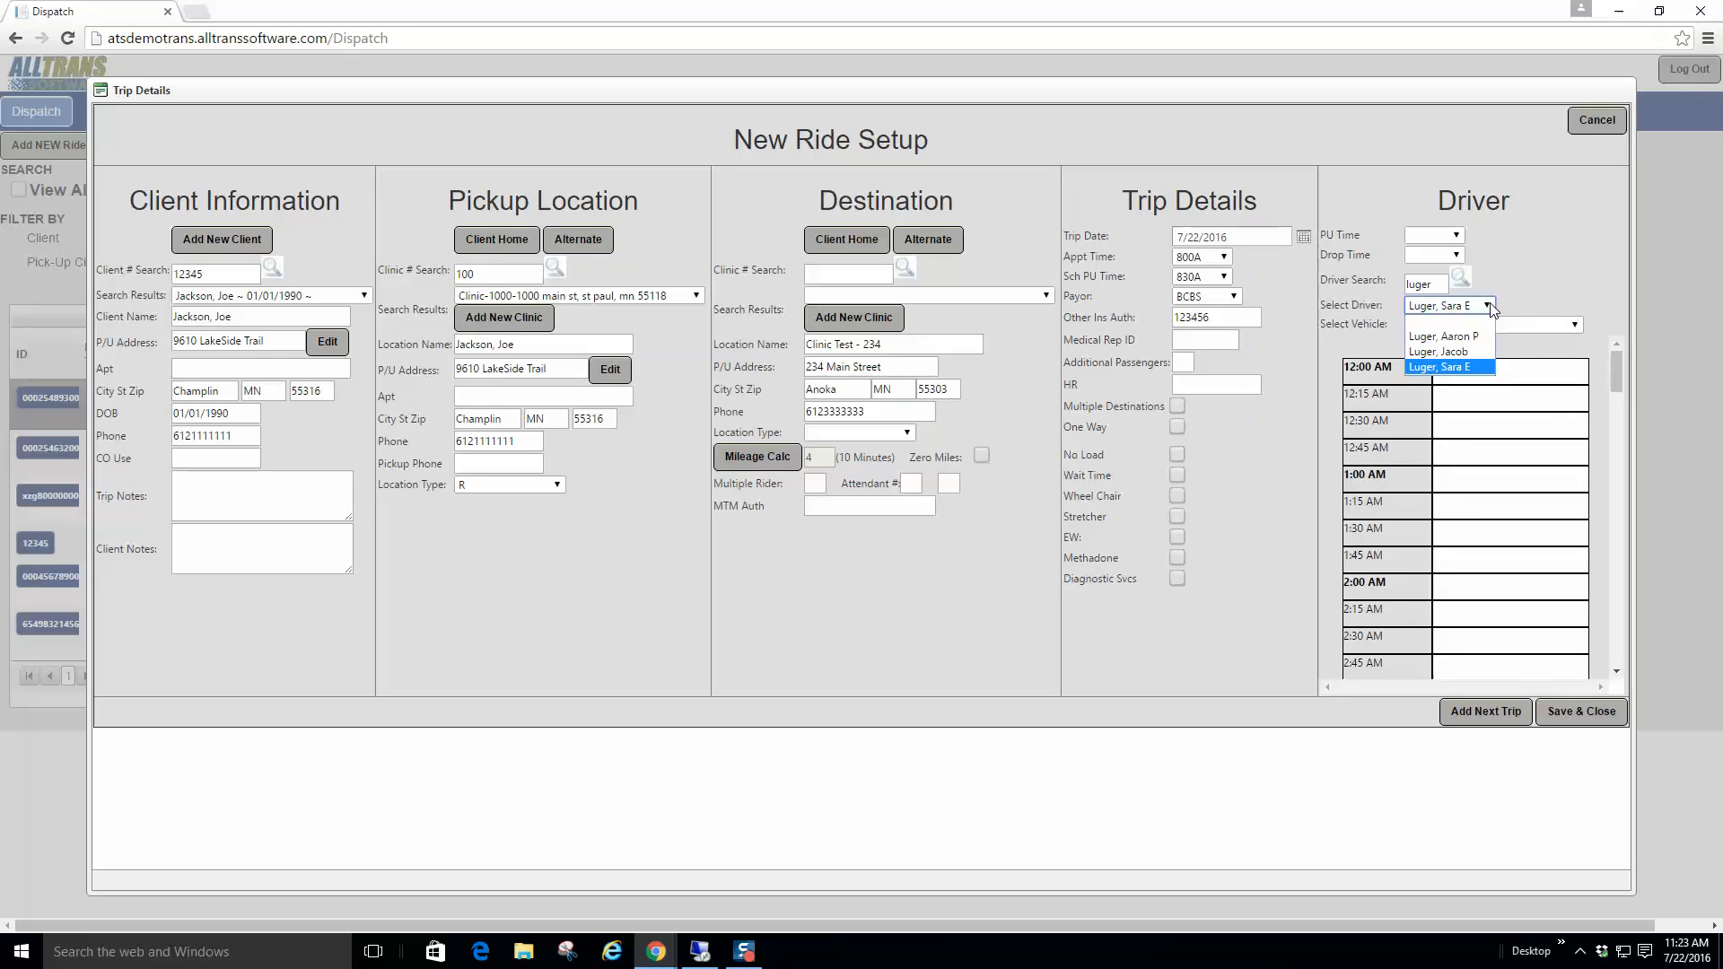
{"action": "left_click", "coordinate": [1468, 355]}
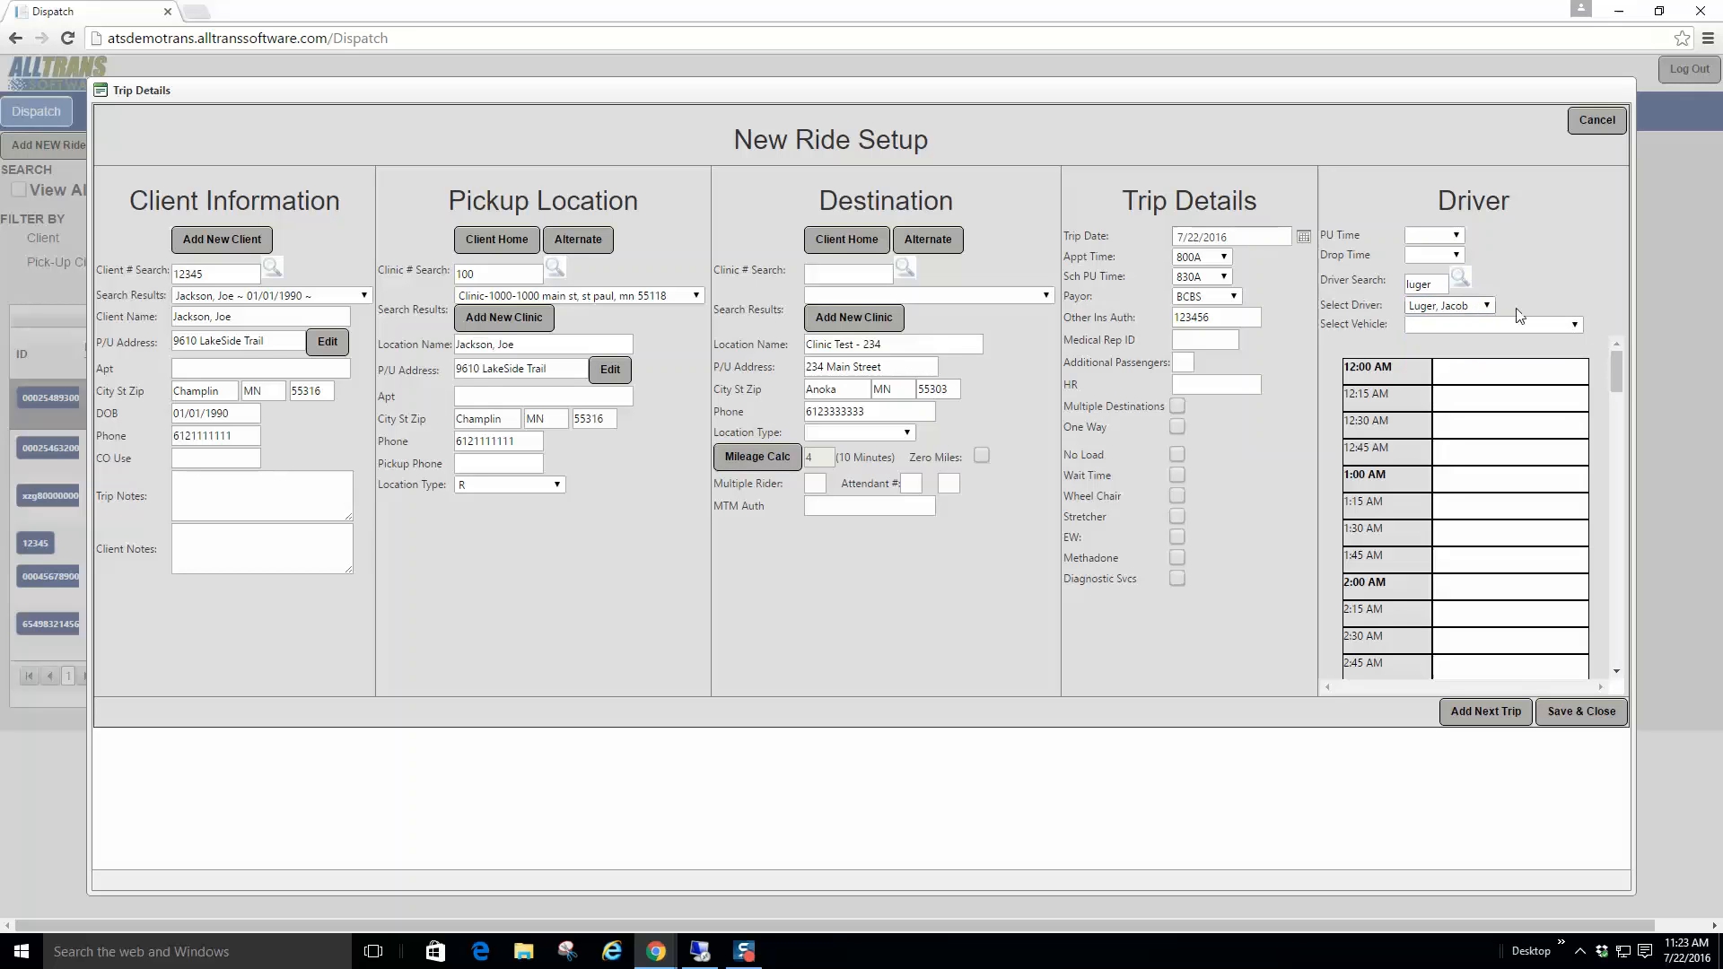
{"action": "left_click_drag", "start_coordinate": [1612, 358], "coordinate": [1611, 448]}
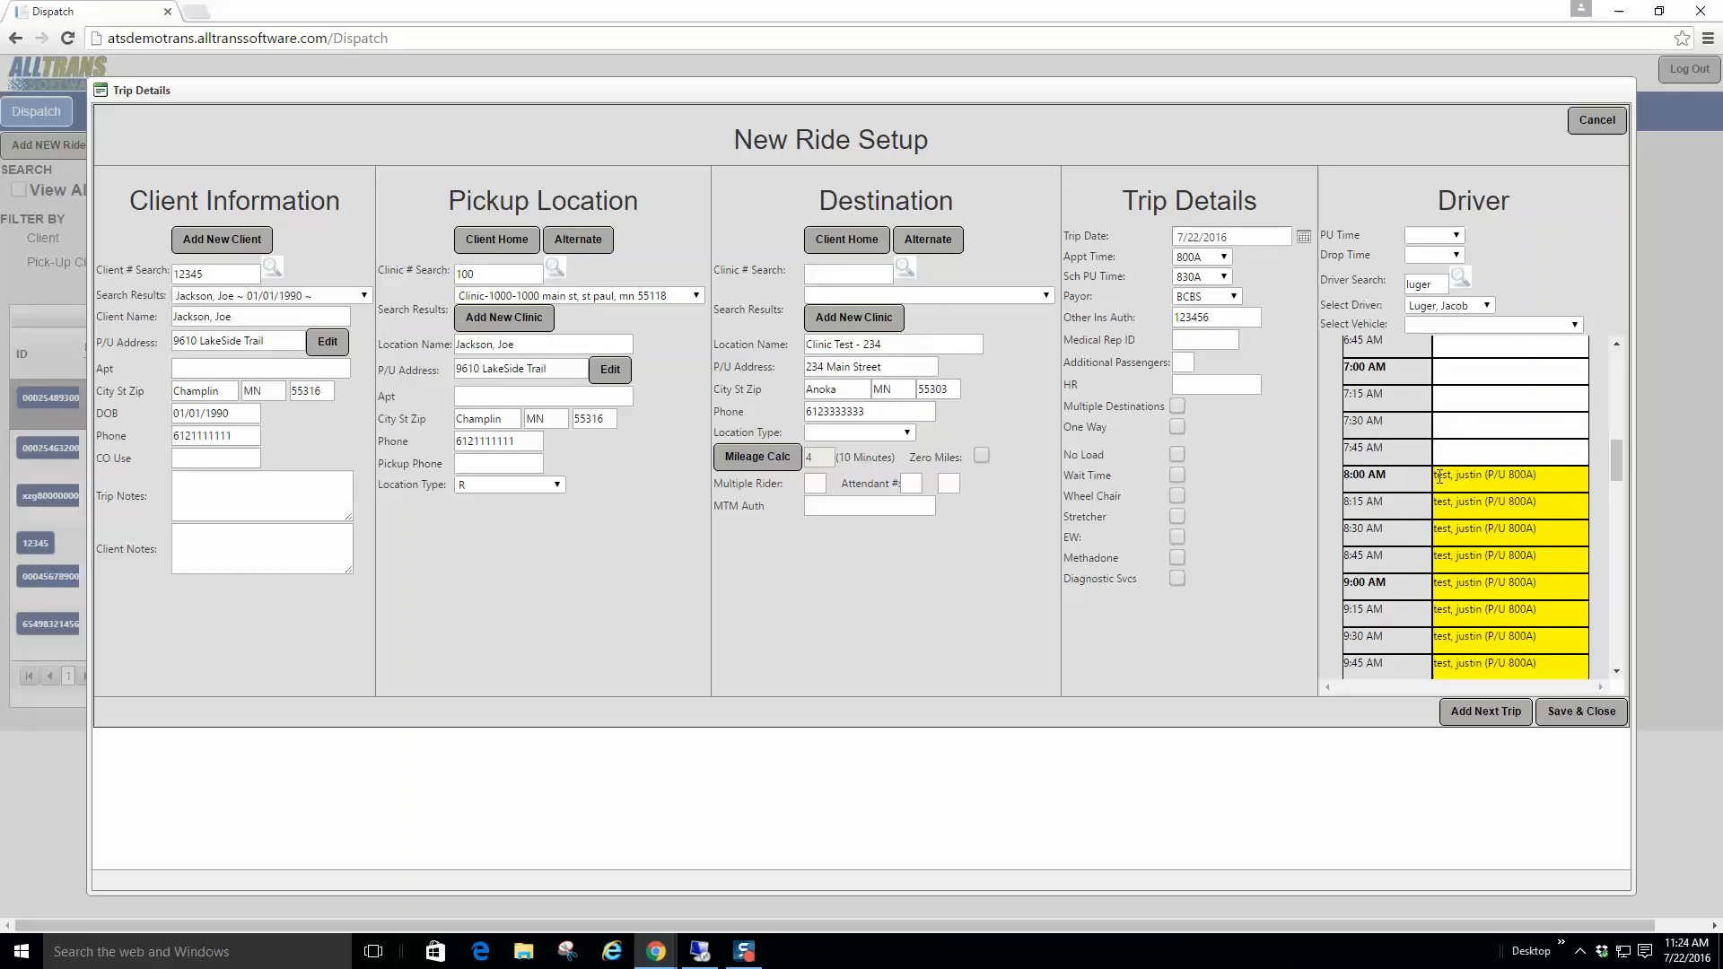
{"action": "left_click_drag", "start_coordinate": [1619, 457], "coordinate": [1620, 366]}
Step: Assign the third matching driver, then save the trip and add the next one
{"action": "left_click", "coordinate": [1440, 305]}
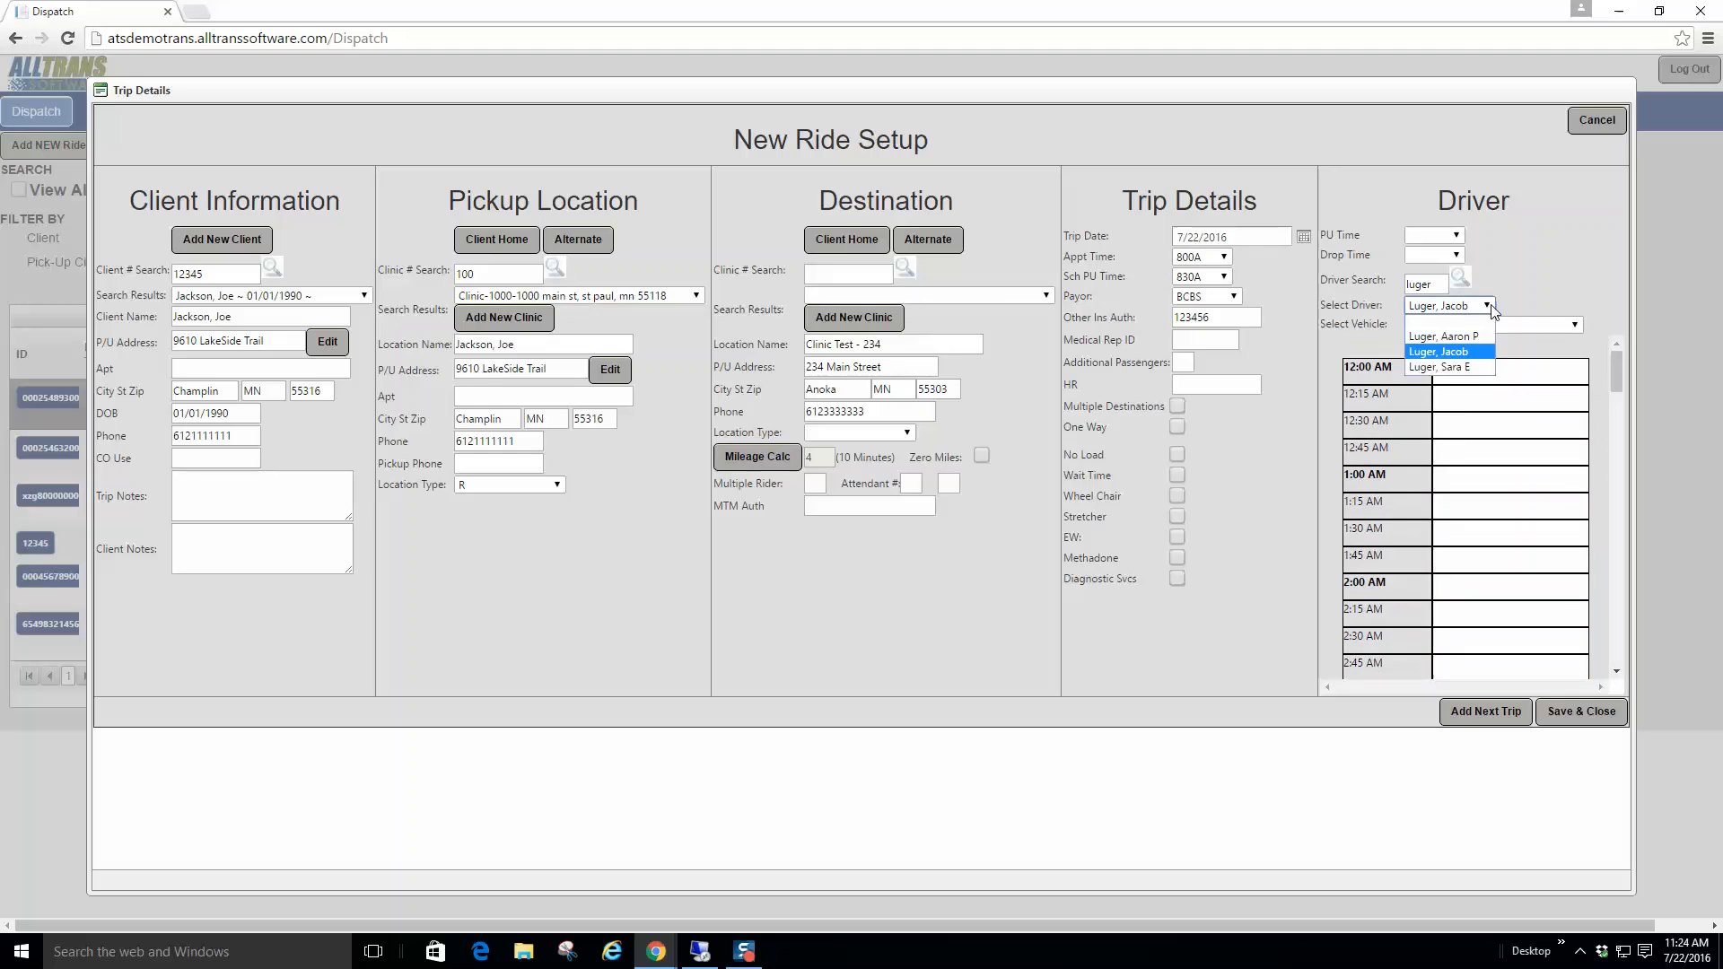
{"action": "left_click", "coordinate": [1430, 370]}
{"action": "left_click", "coordinate": [1486, 306]}
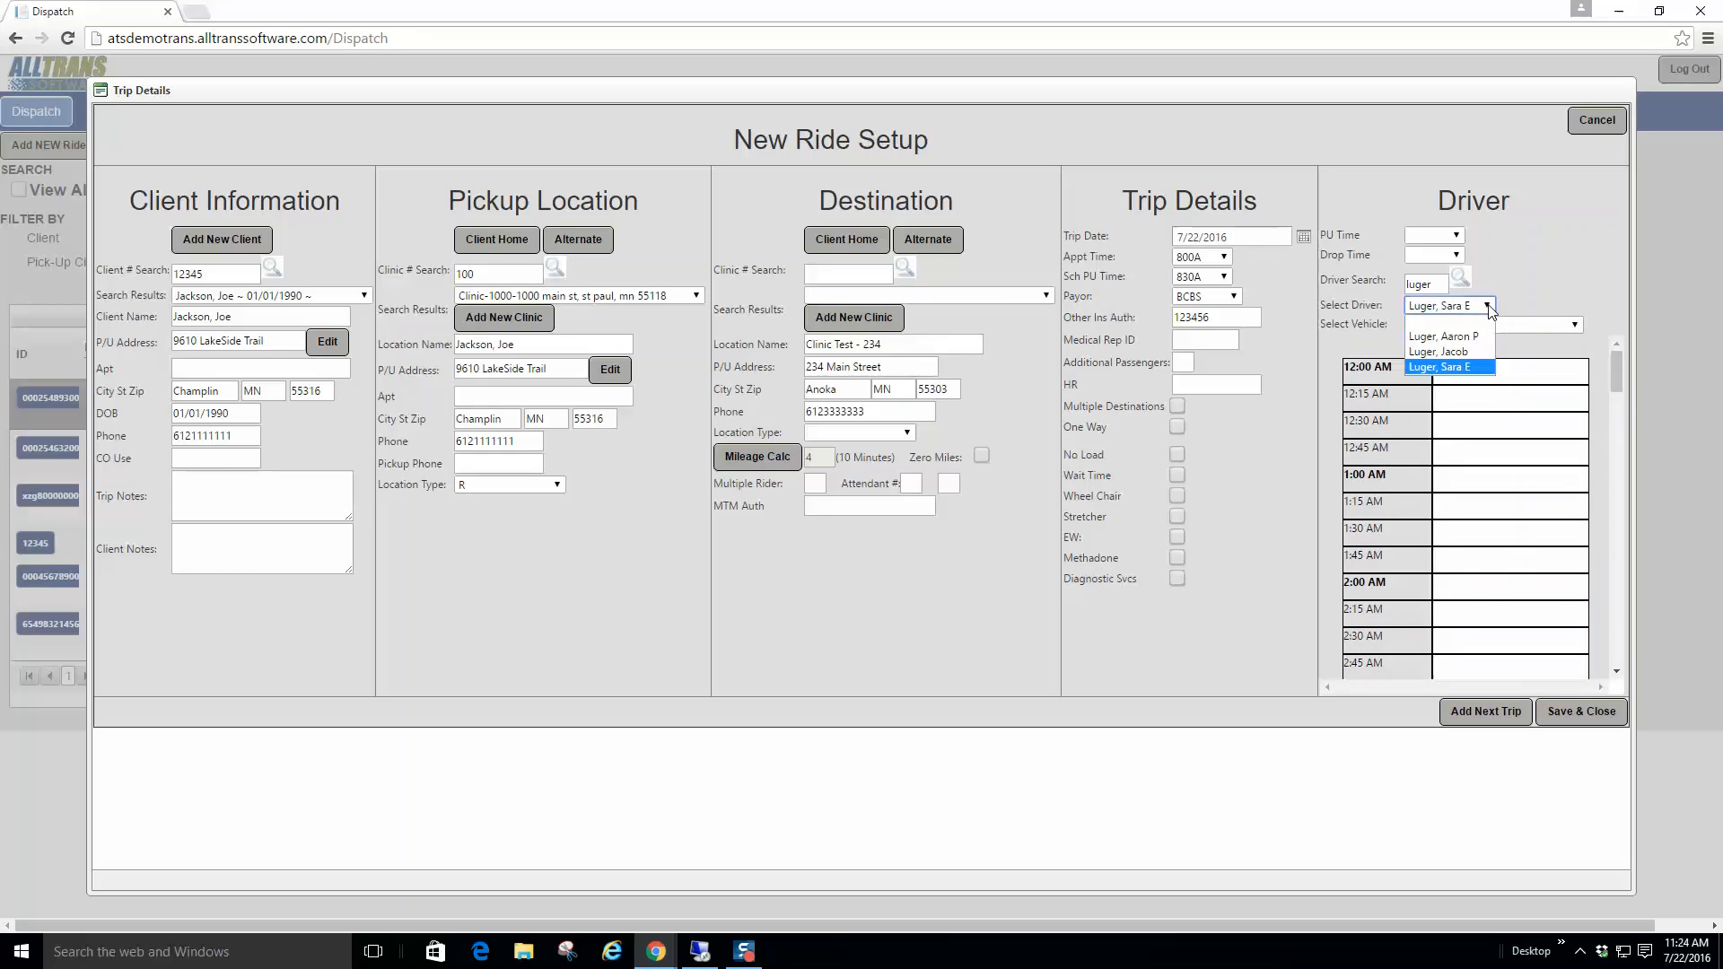
{"action": "left_click", "coordinate": [1451, 327]}
{"action": "left_click", "coordinate": [1486, 306]}
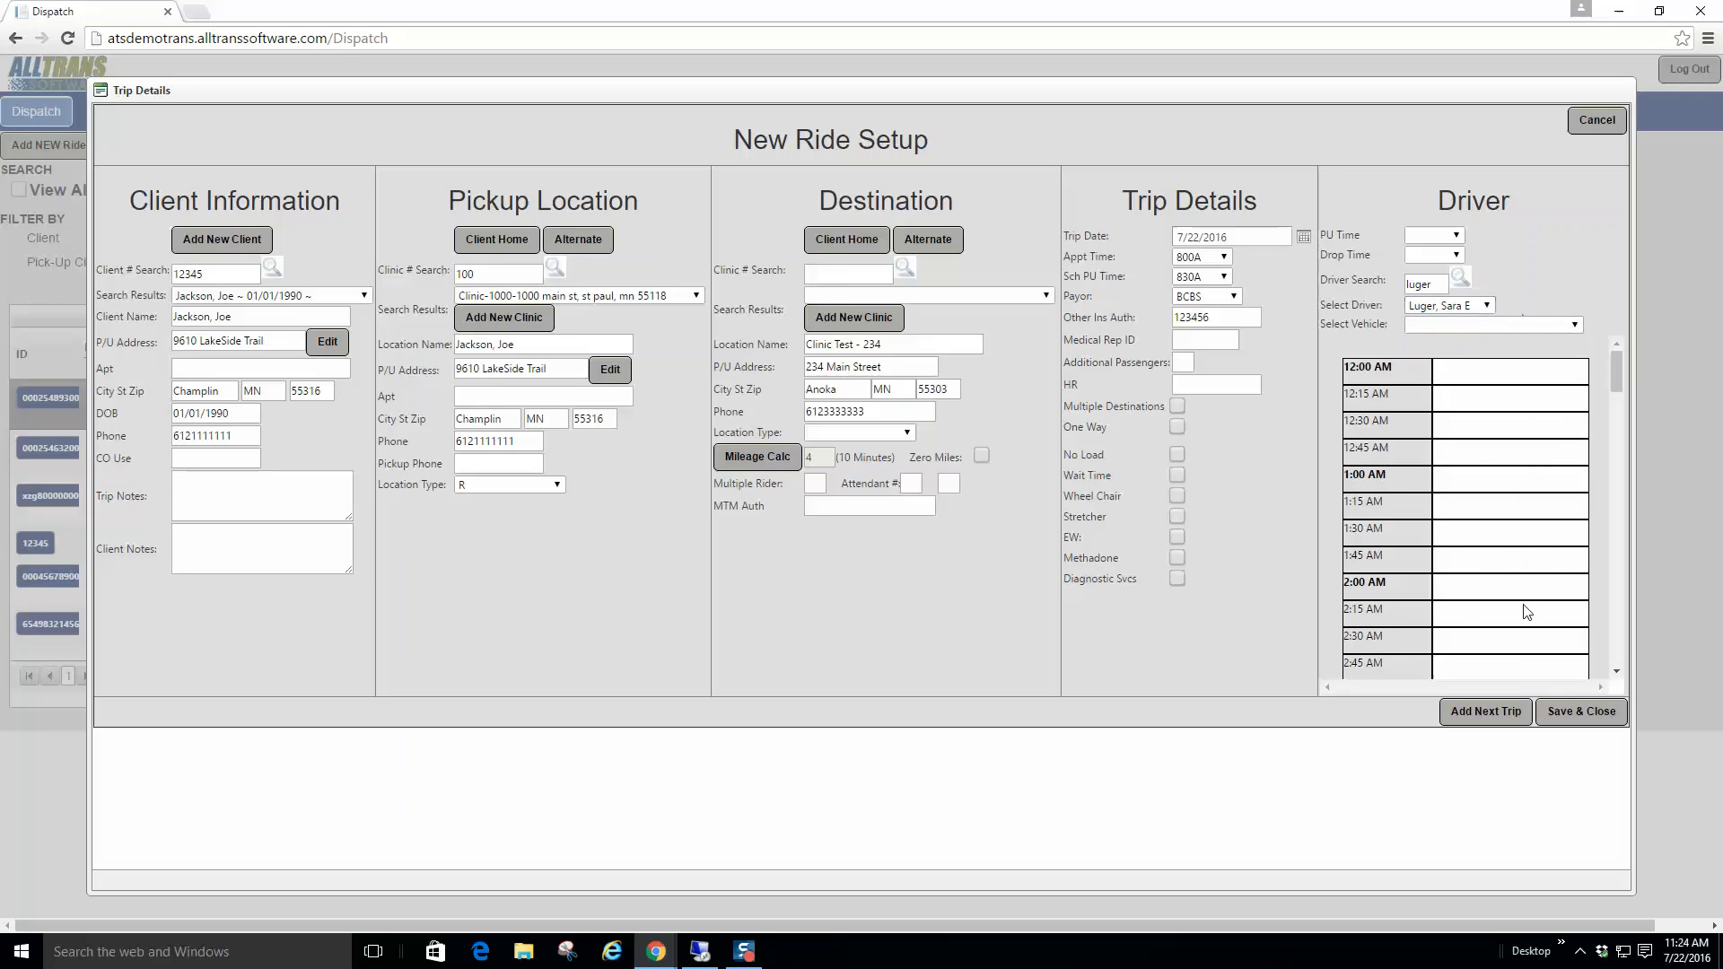
{"action": "left_click", "coordinate": [1583, 715]}
{"action": "left_click", "coordinate": [1476, 713]}
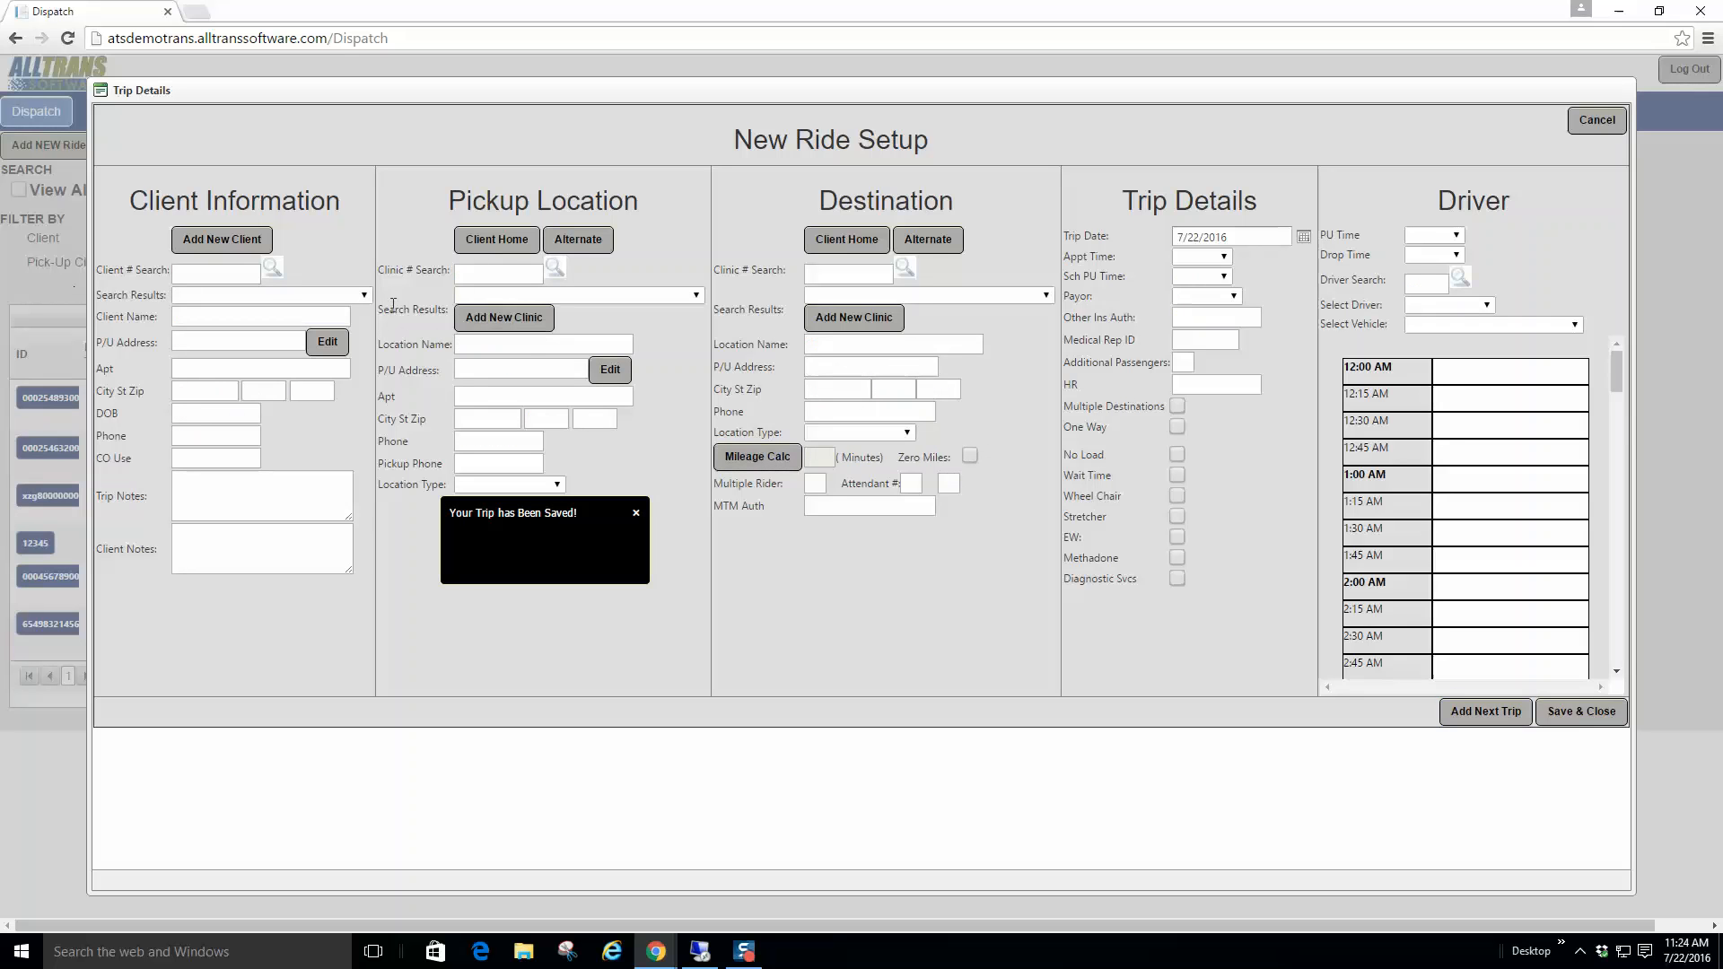
Step: Search an unmatched client number and add a new client carrying it as the insured number
{"action": "left_click", "coordinate": [206, 268]}
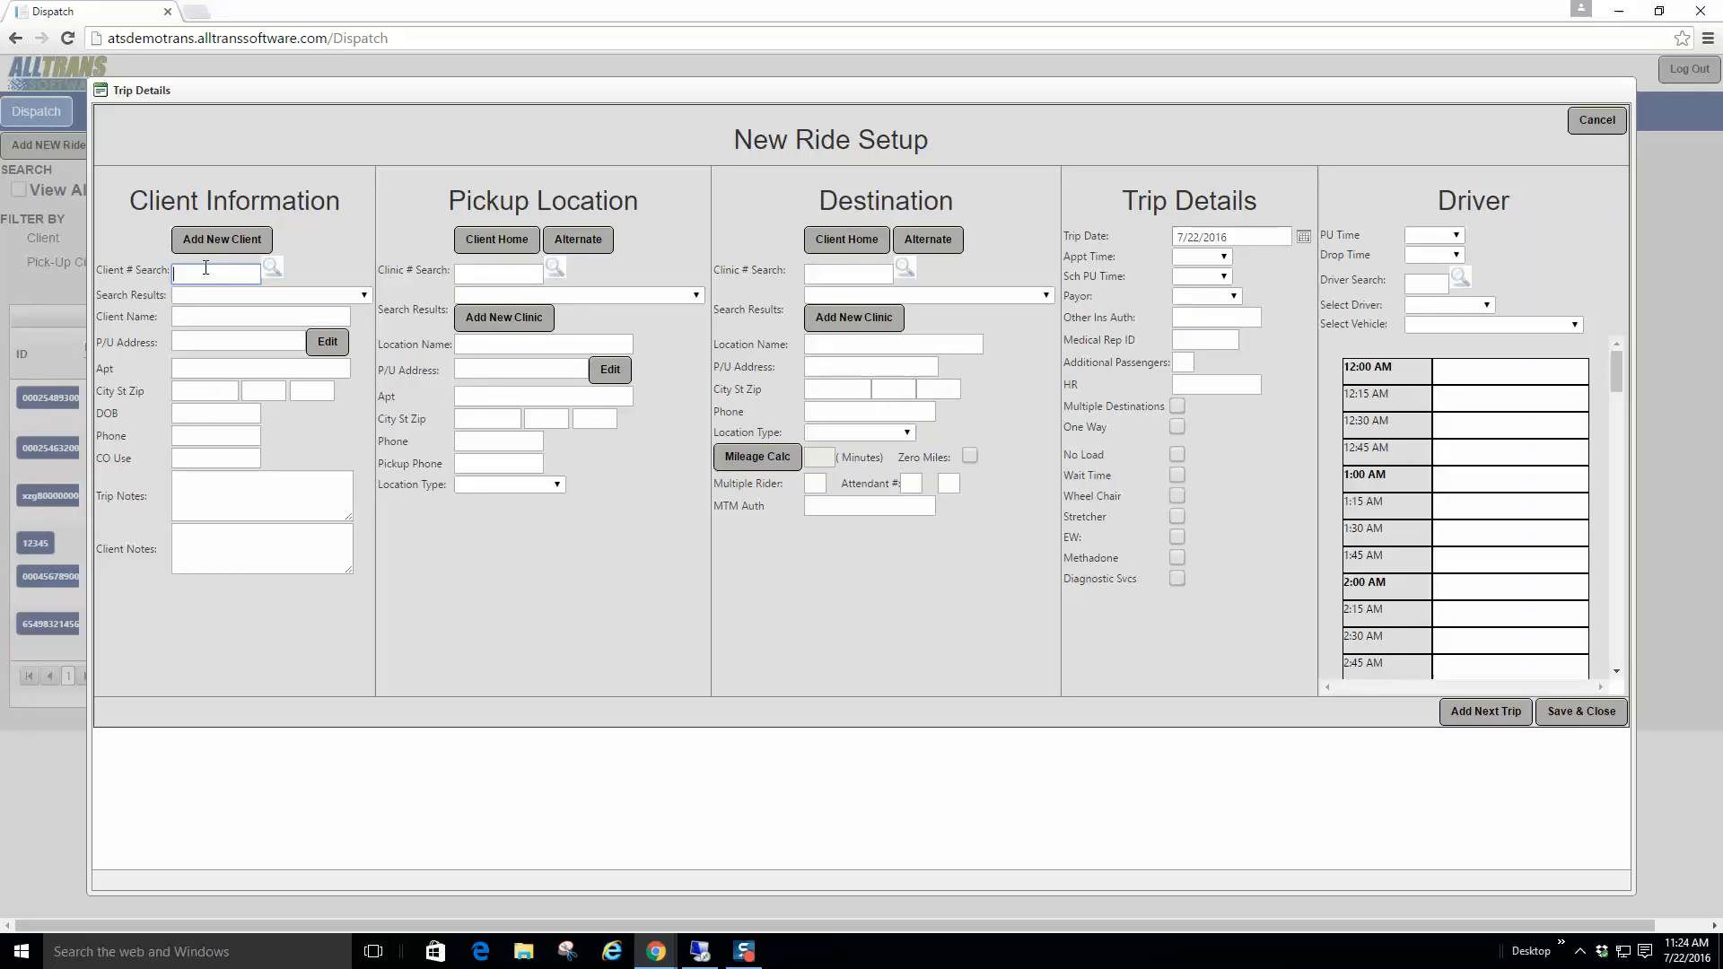
{"action": "left_click", "coordinate": [321, 294]}
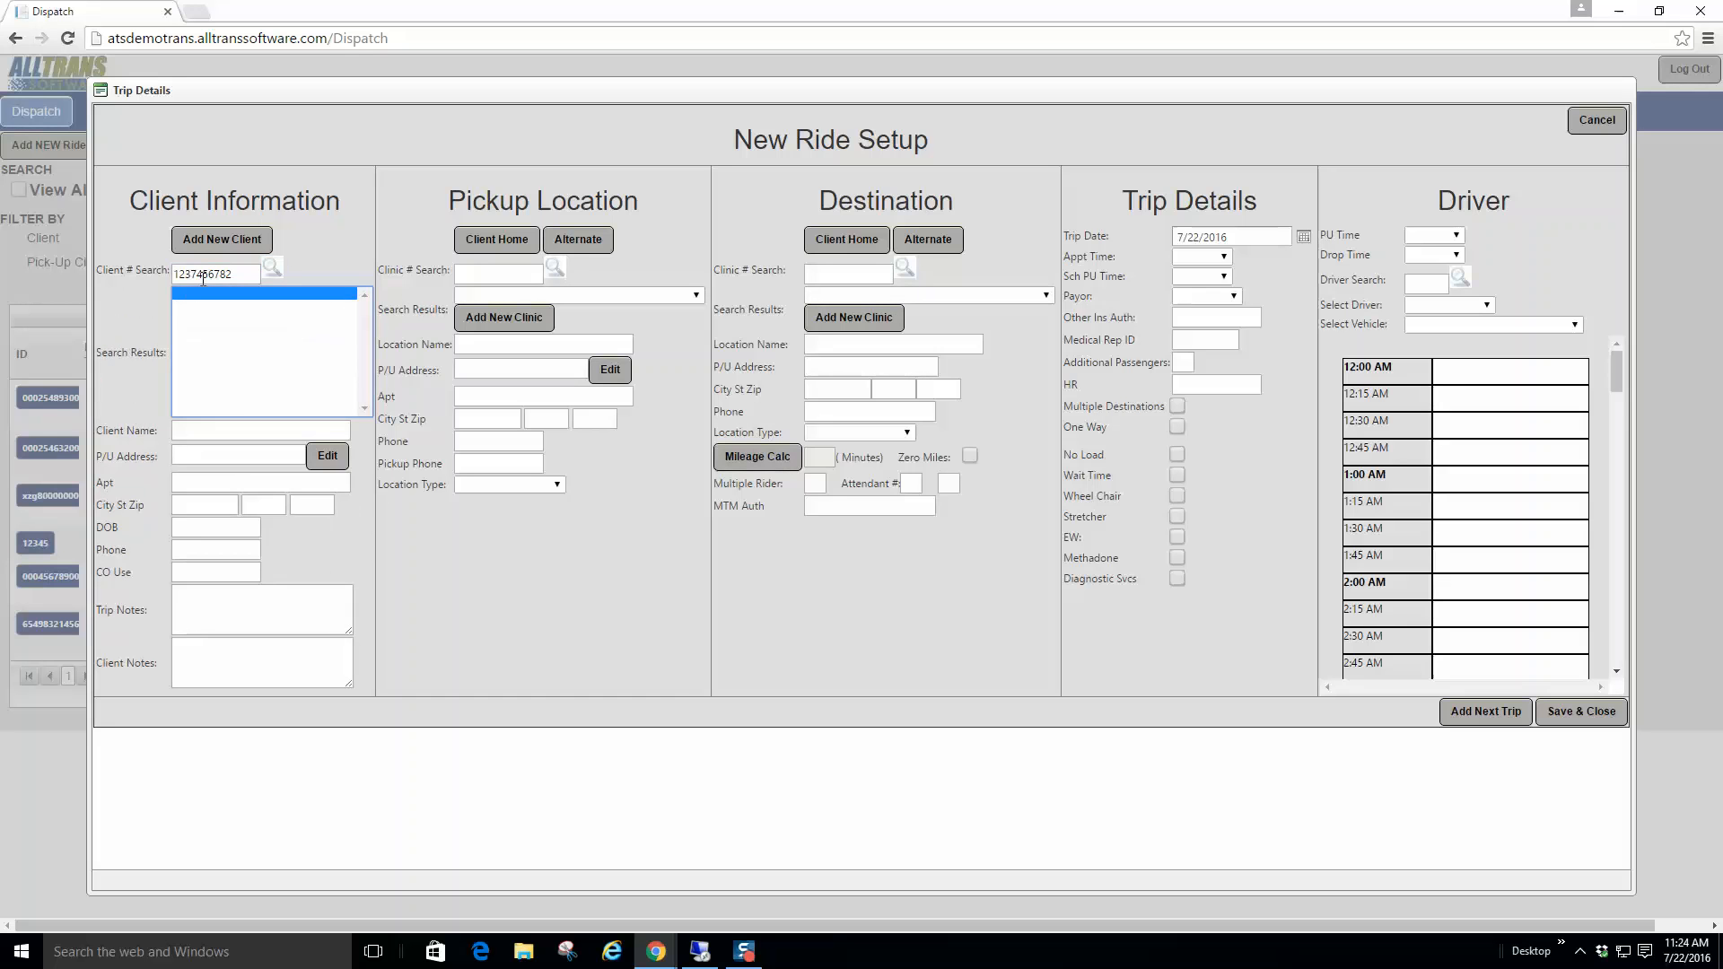
{"action": "left_click", "coordinate": [235, 239]}
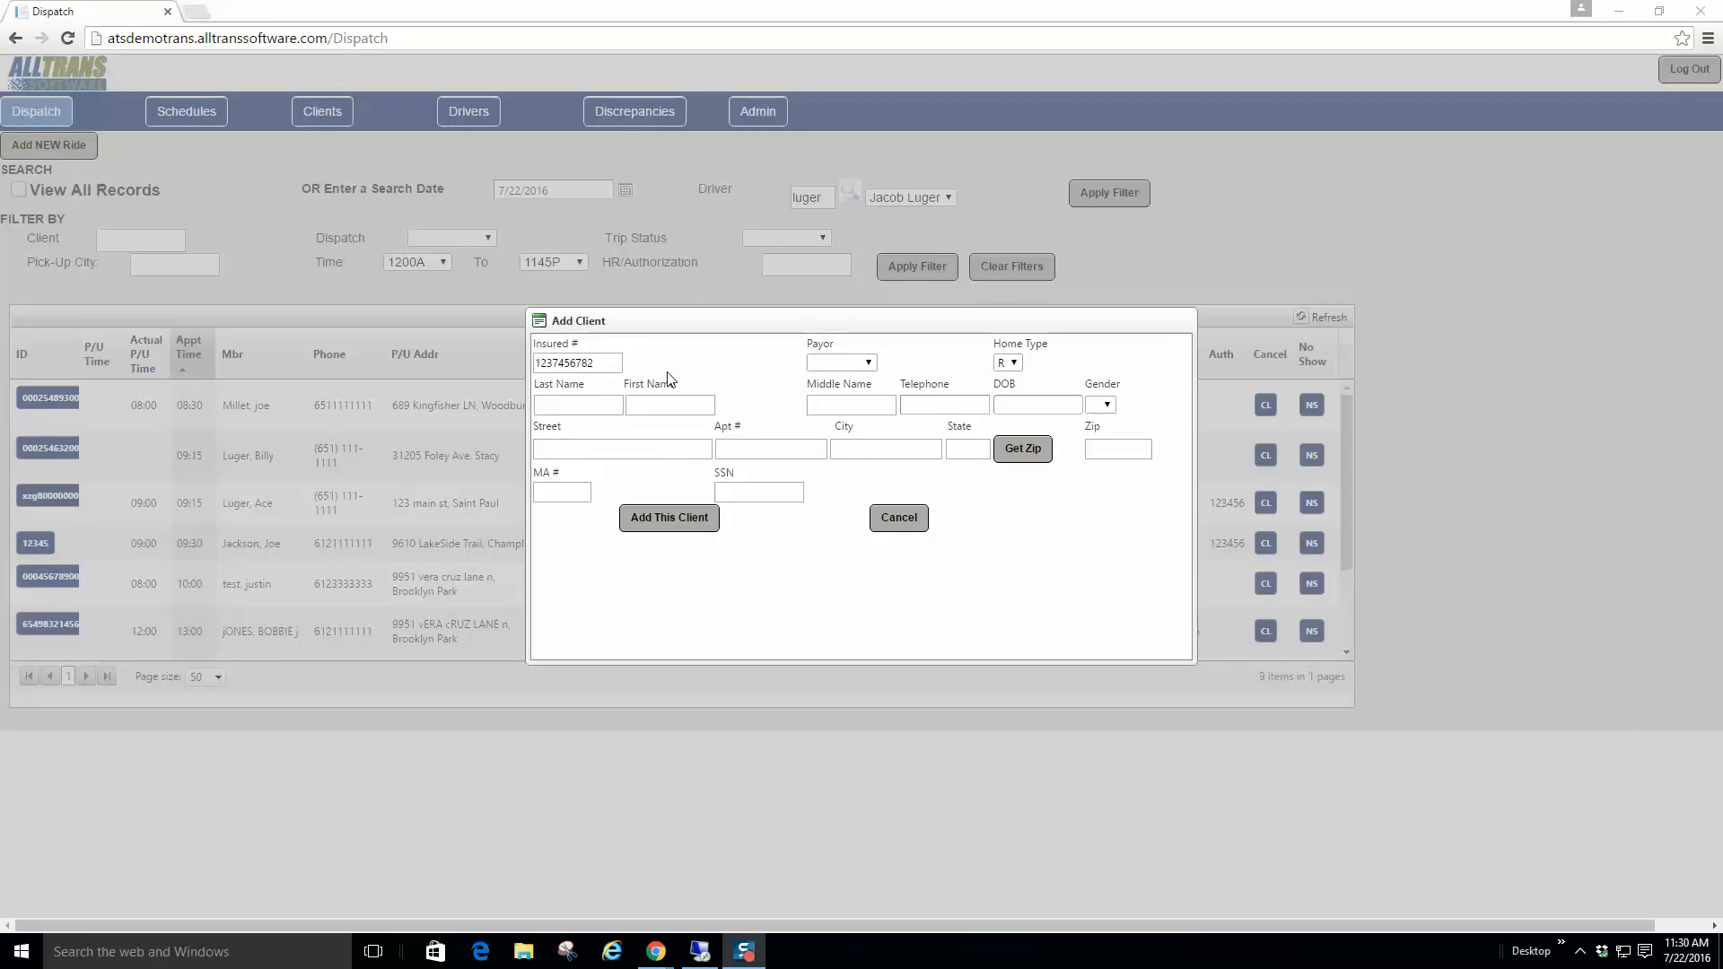
Step: Set the new client's payor to BCBS and keep home type R
{"action": "left_click", "coordinate": [866, 362]}
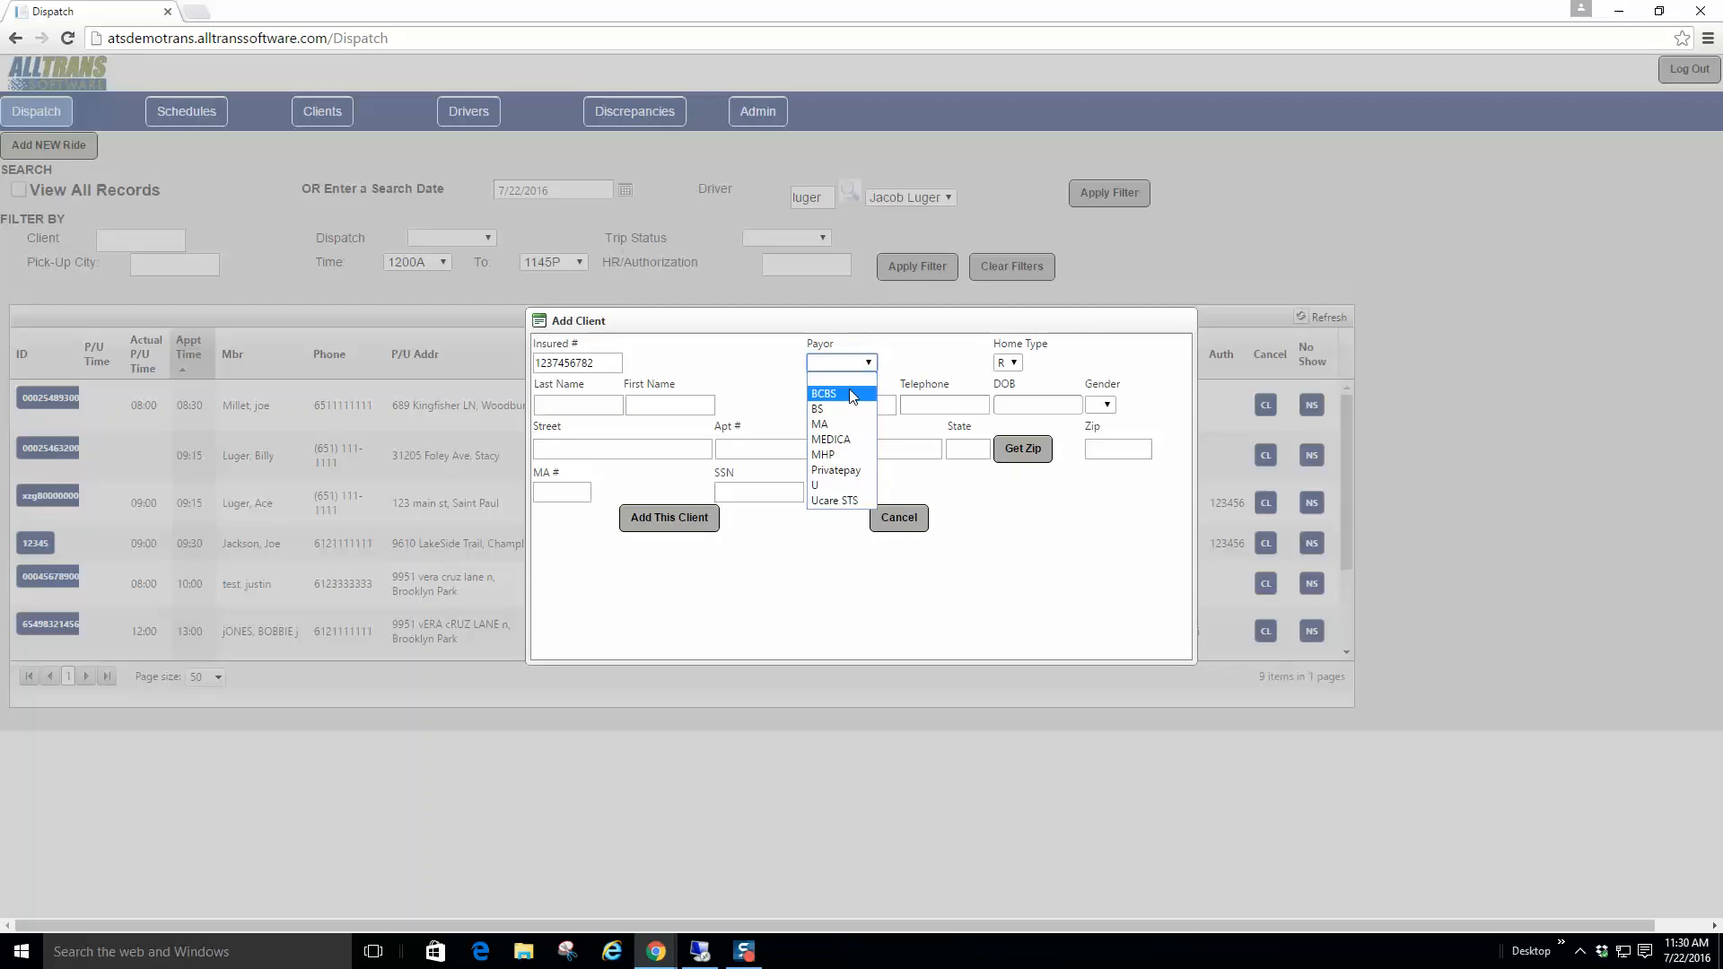
{"action": "left_click", "coordinate": [851, 396]}
{"action": "left_click", "coordinate": [1013, 363]}
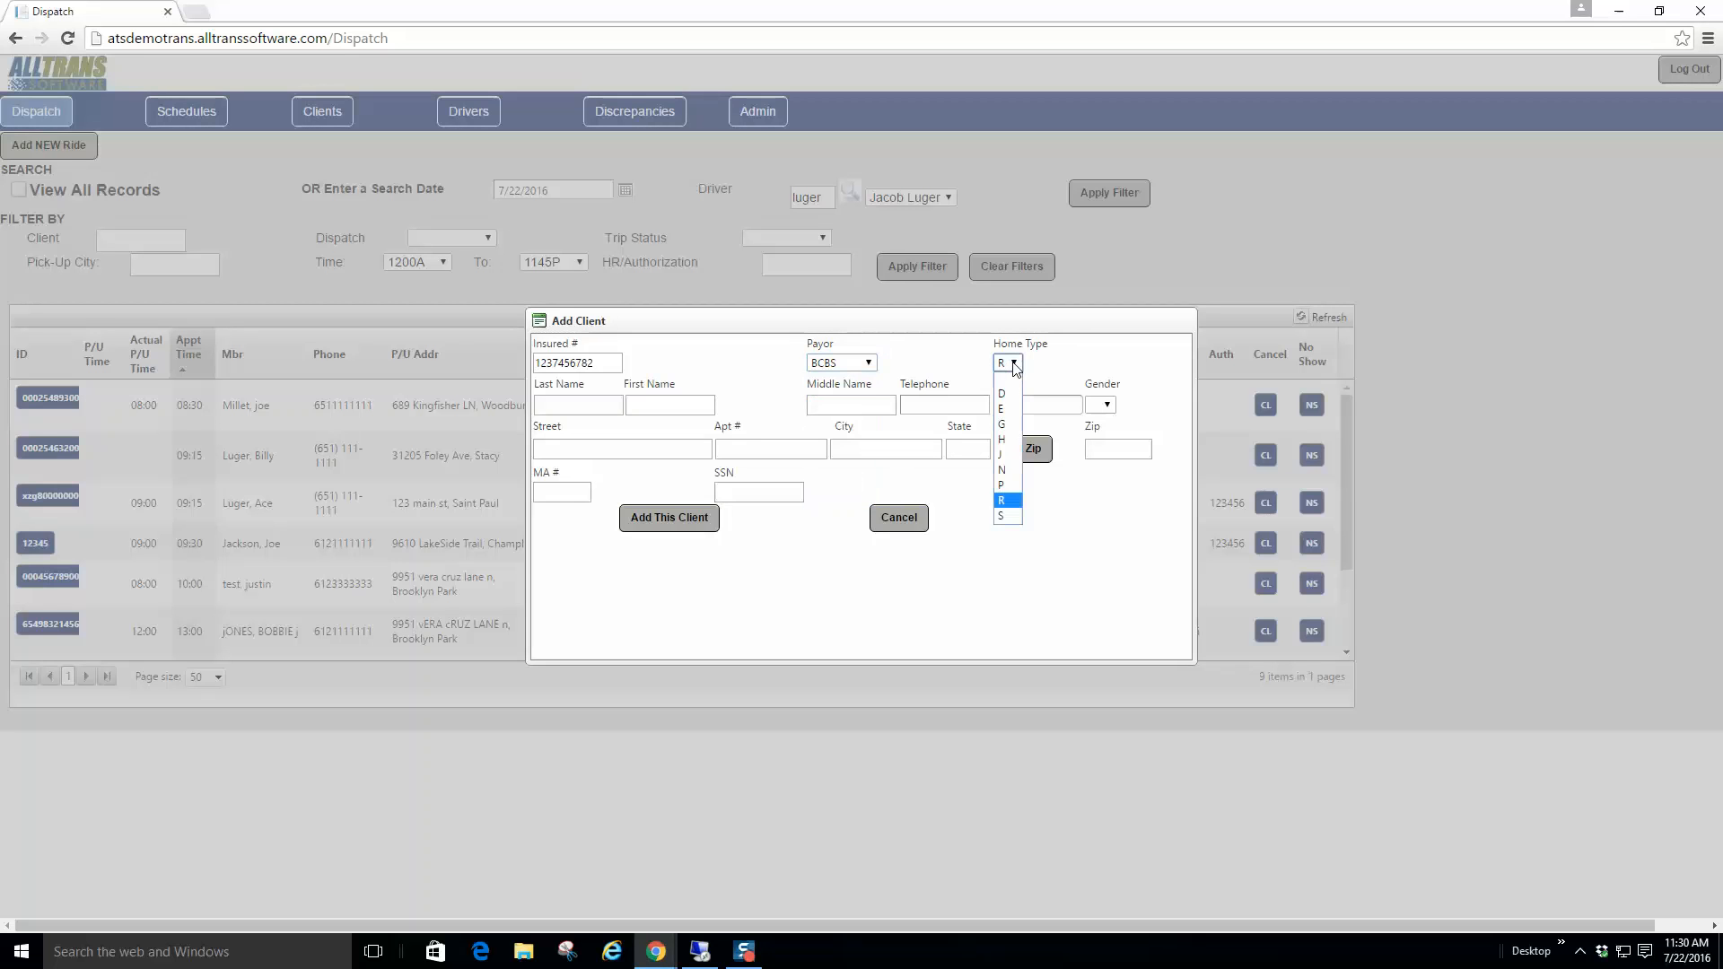
{"action": "left_click", "coordinate": [1014, 365]}
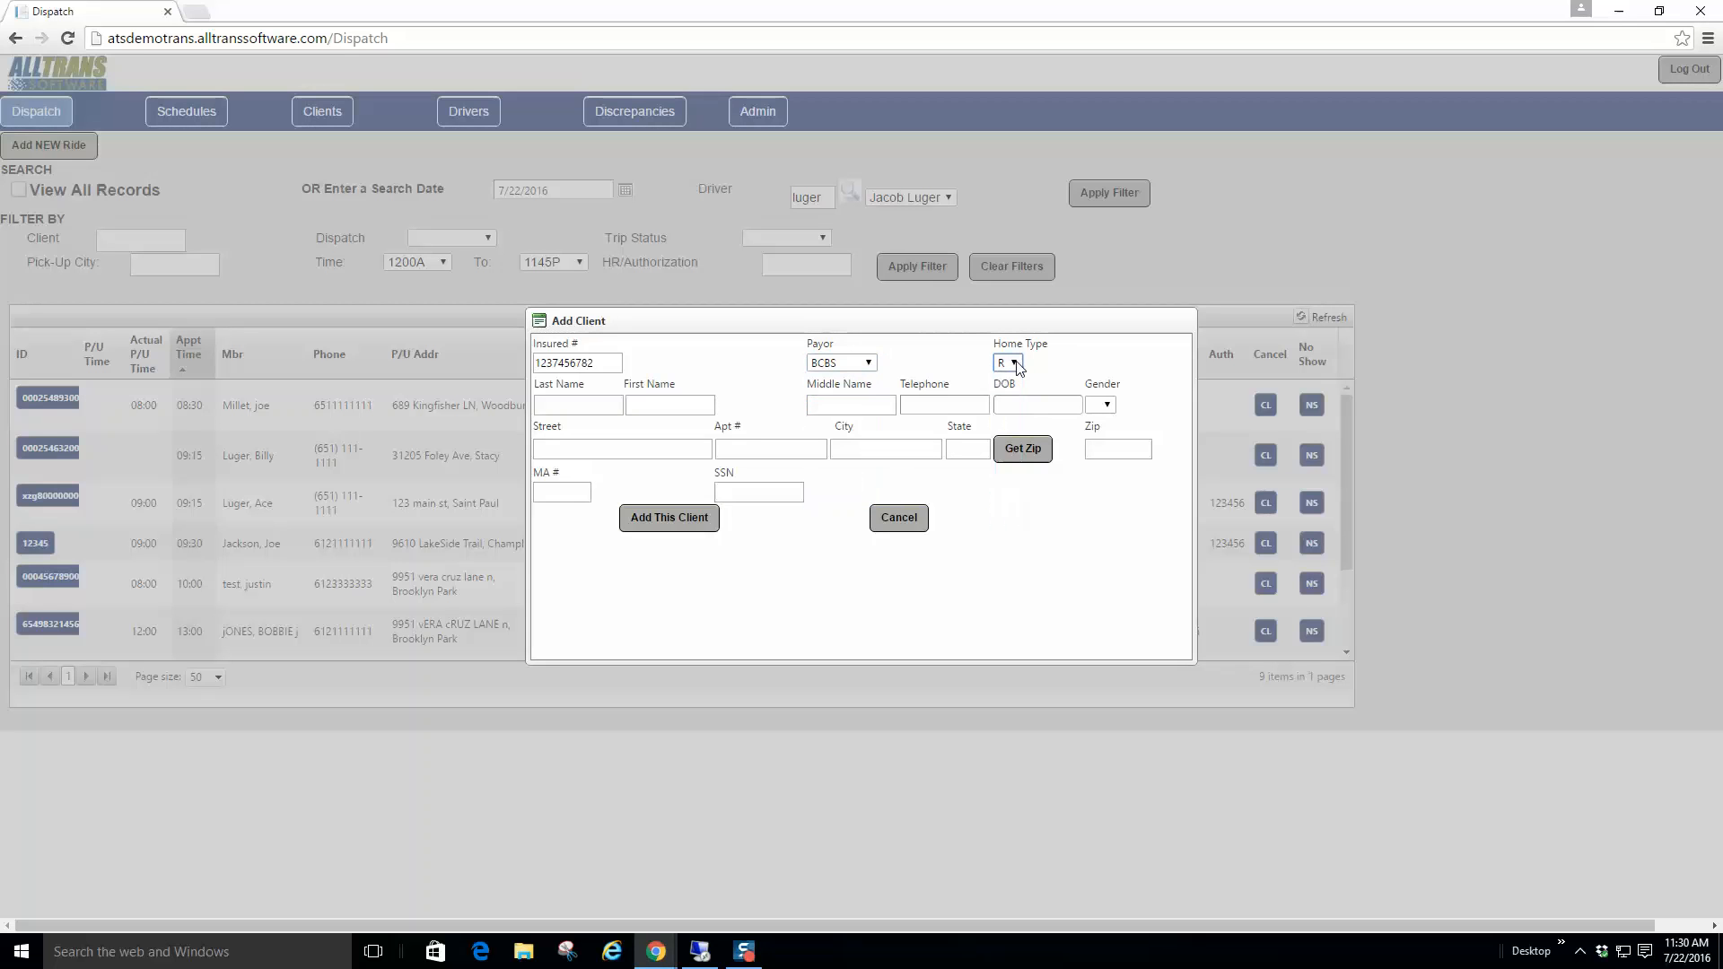
Step: Enter the client's last, first and middle name, telephone number and date of birth
{"action": "left_click", "coordinate": [556, 397]}
{"action": "type", "text": "Test"}
{"action": "left_click", "coordinate": [670, 404]}
{"action": "type", "text": "Demo"}
{"action": "key", "text": "Tab"}
{"action": "type", "text": "K"}
{"action": "key", "text": "Tab"}
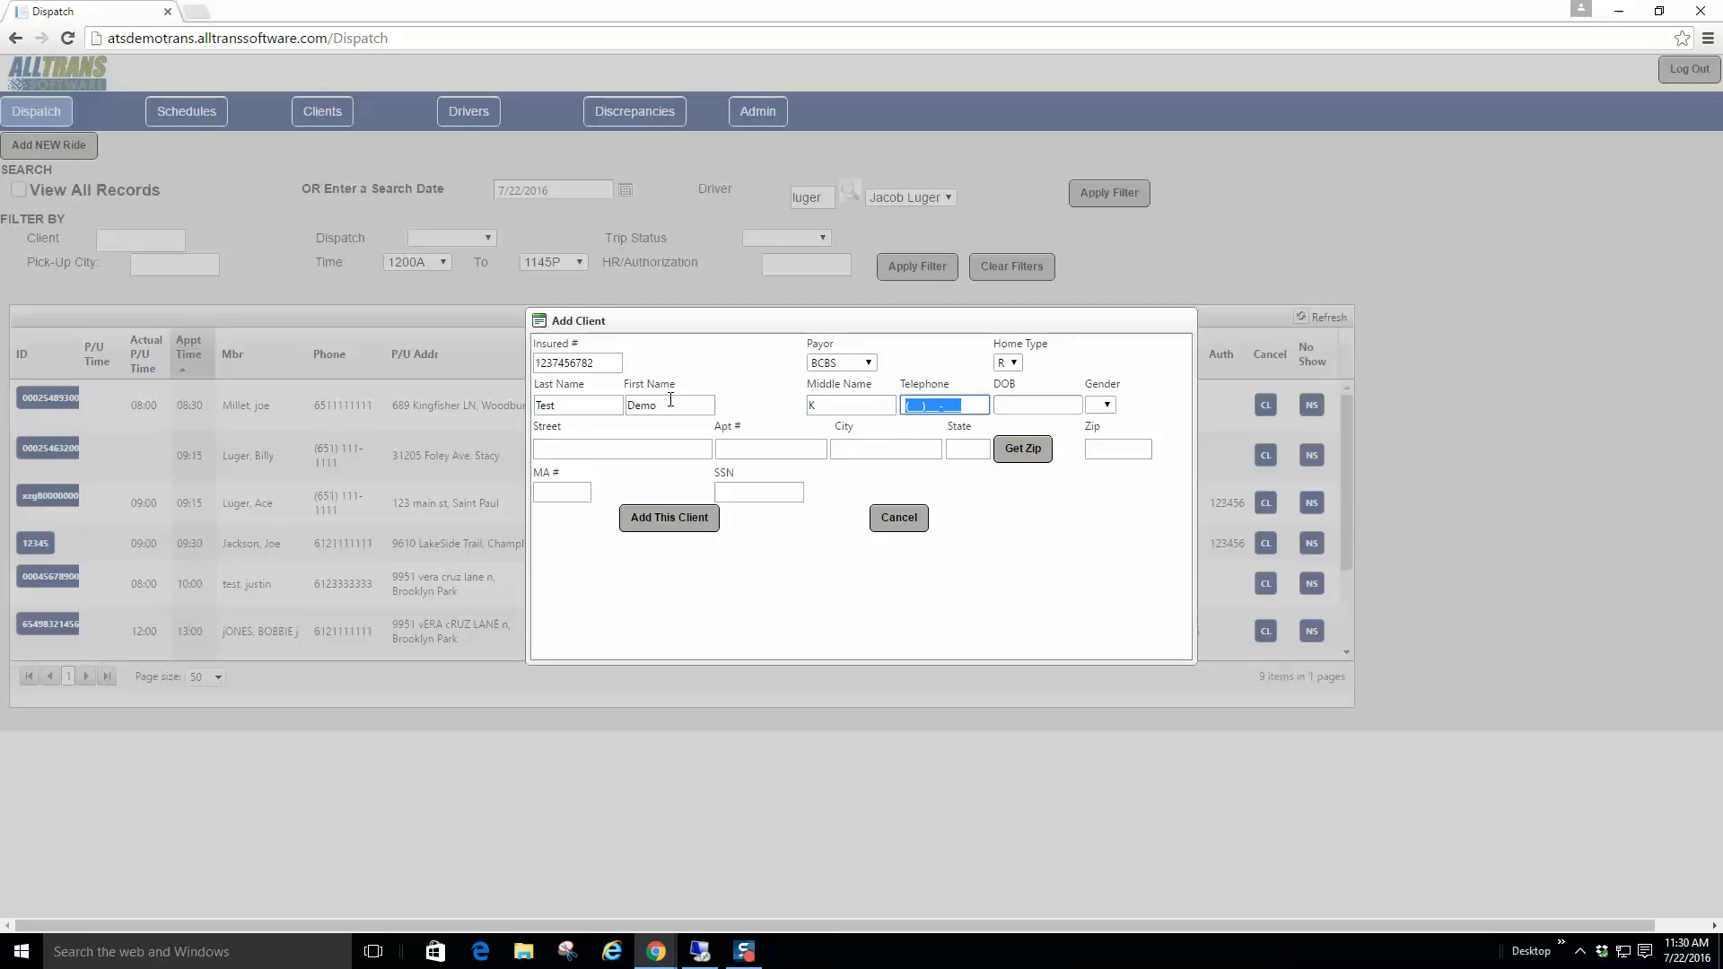
{"action": "type", "text": "612)111-1111"}
{"action": "key", "text": "Tab"}
{"action": "type", "text": "010"}
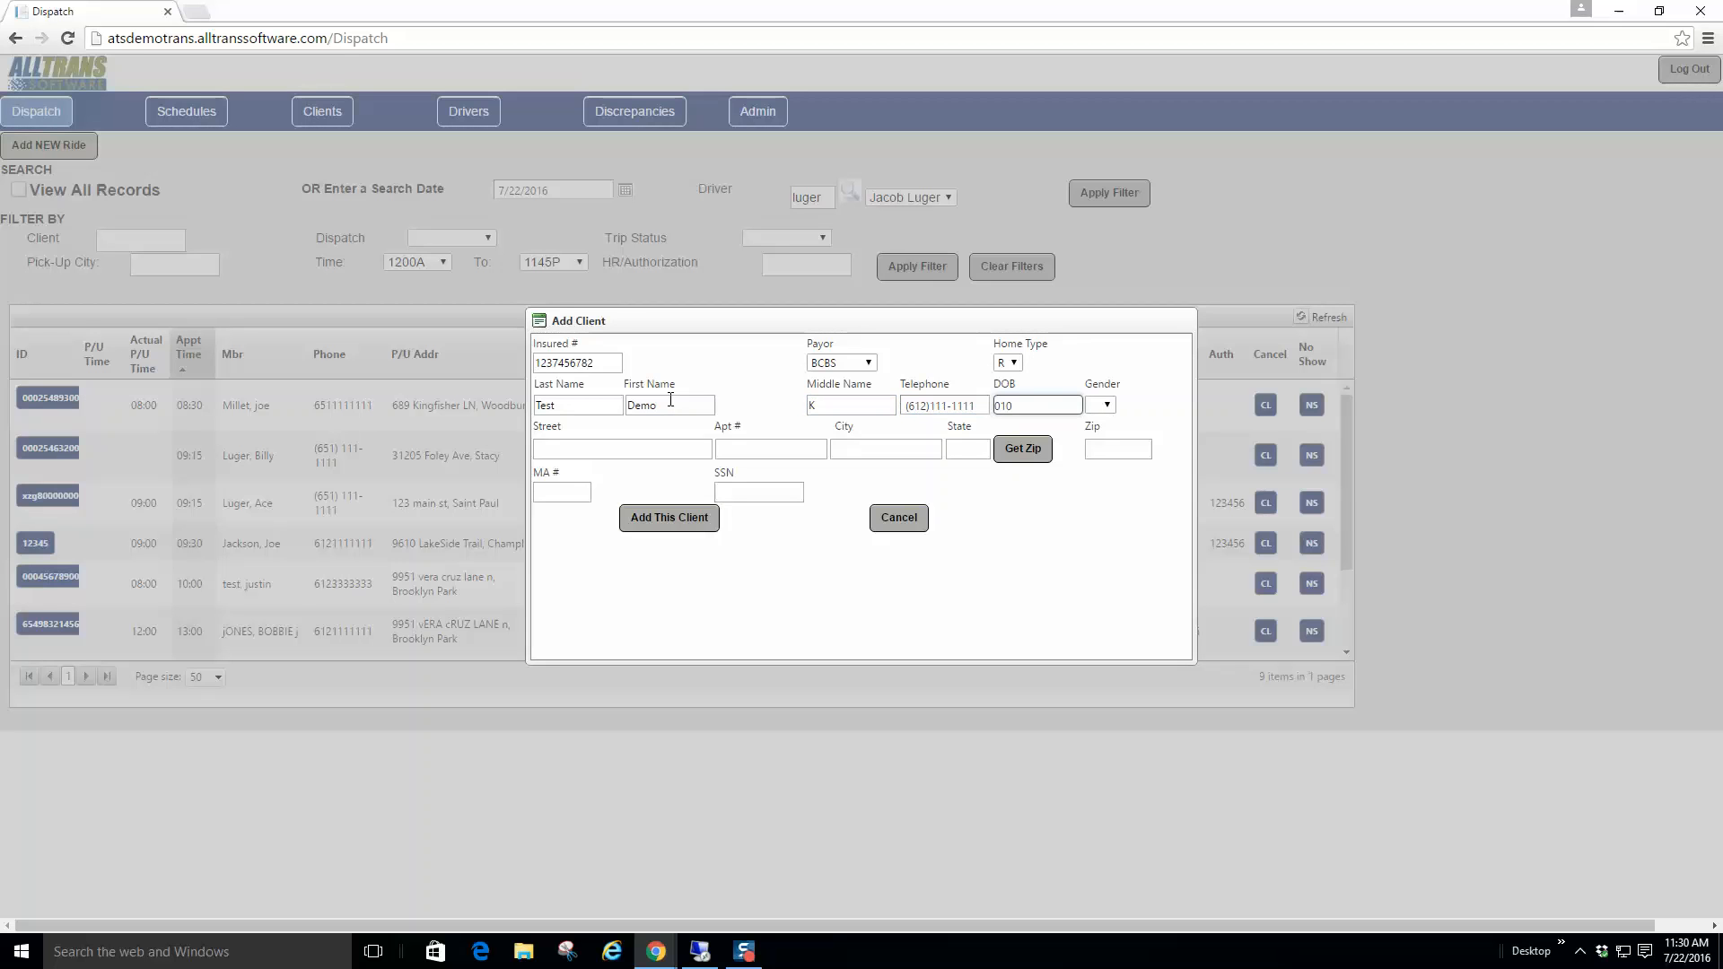
{"action": "type", "text": "11980"}
{"action": "key", "text": "Tab"}
Step: Set gender to M and enter the client's street address, city and state
{"action": "left_click", "coordinate": [1120, 405]}
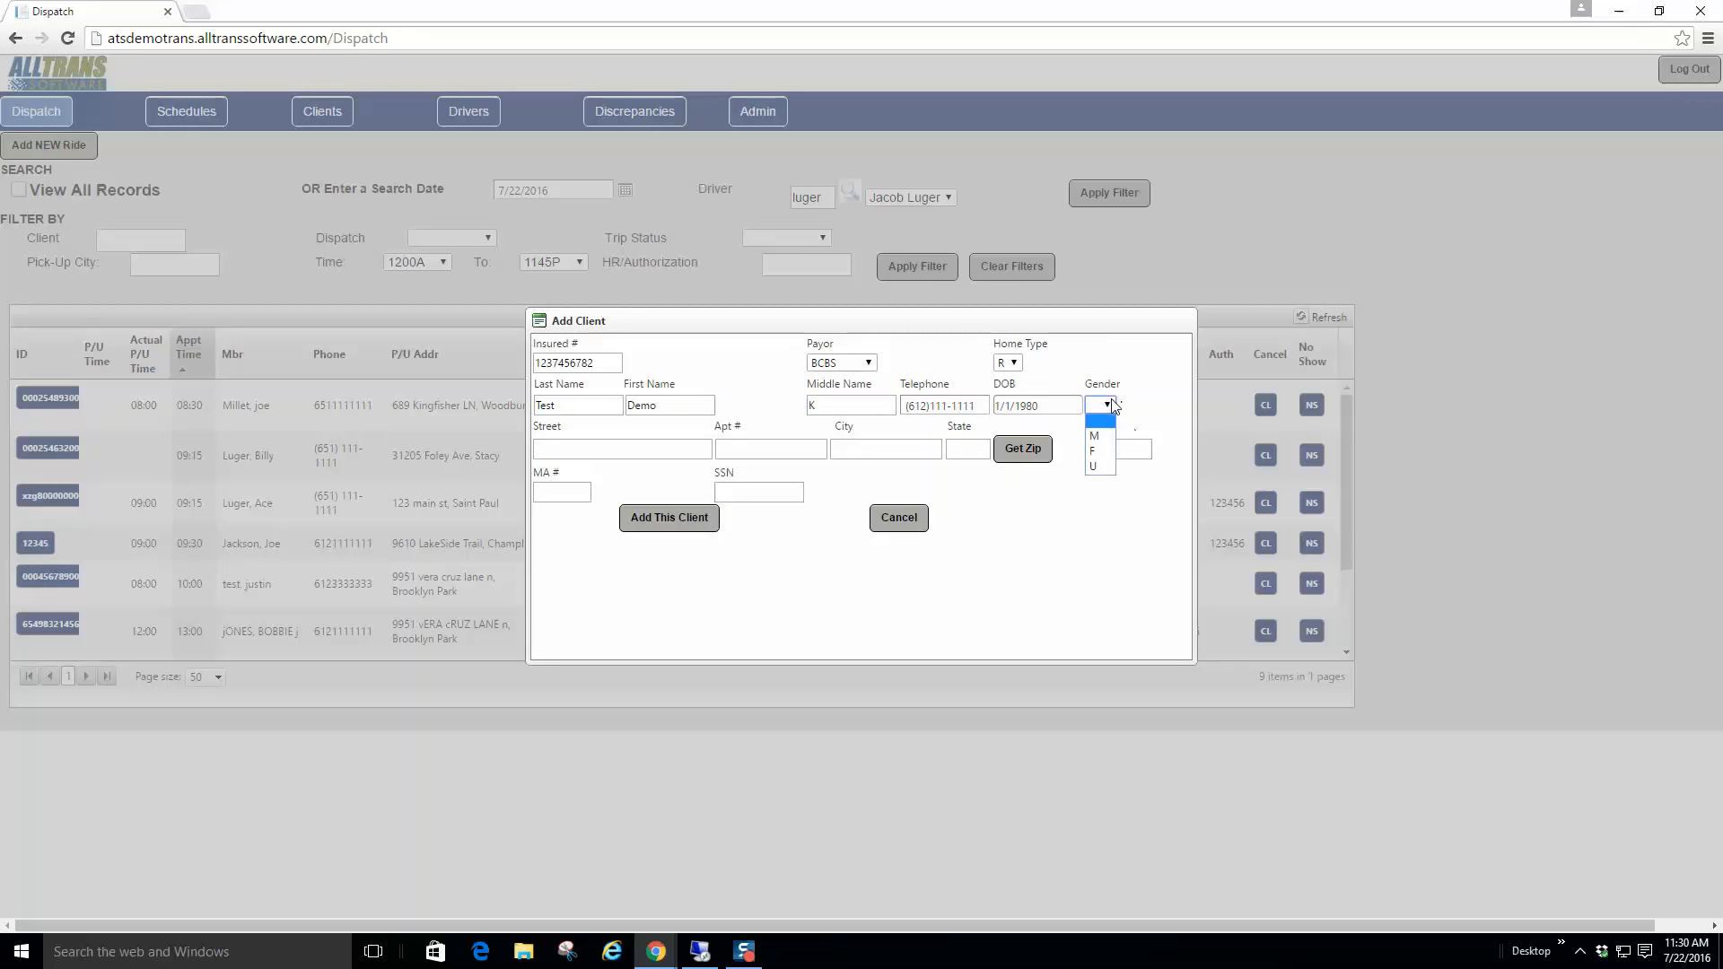
{"action": "left_click", "coordinate": [1088, 440]}
{"action": "left_click", "coordinate": [600, 447]}
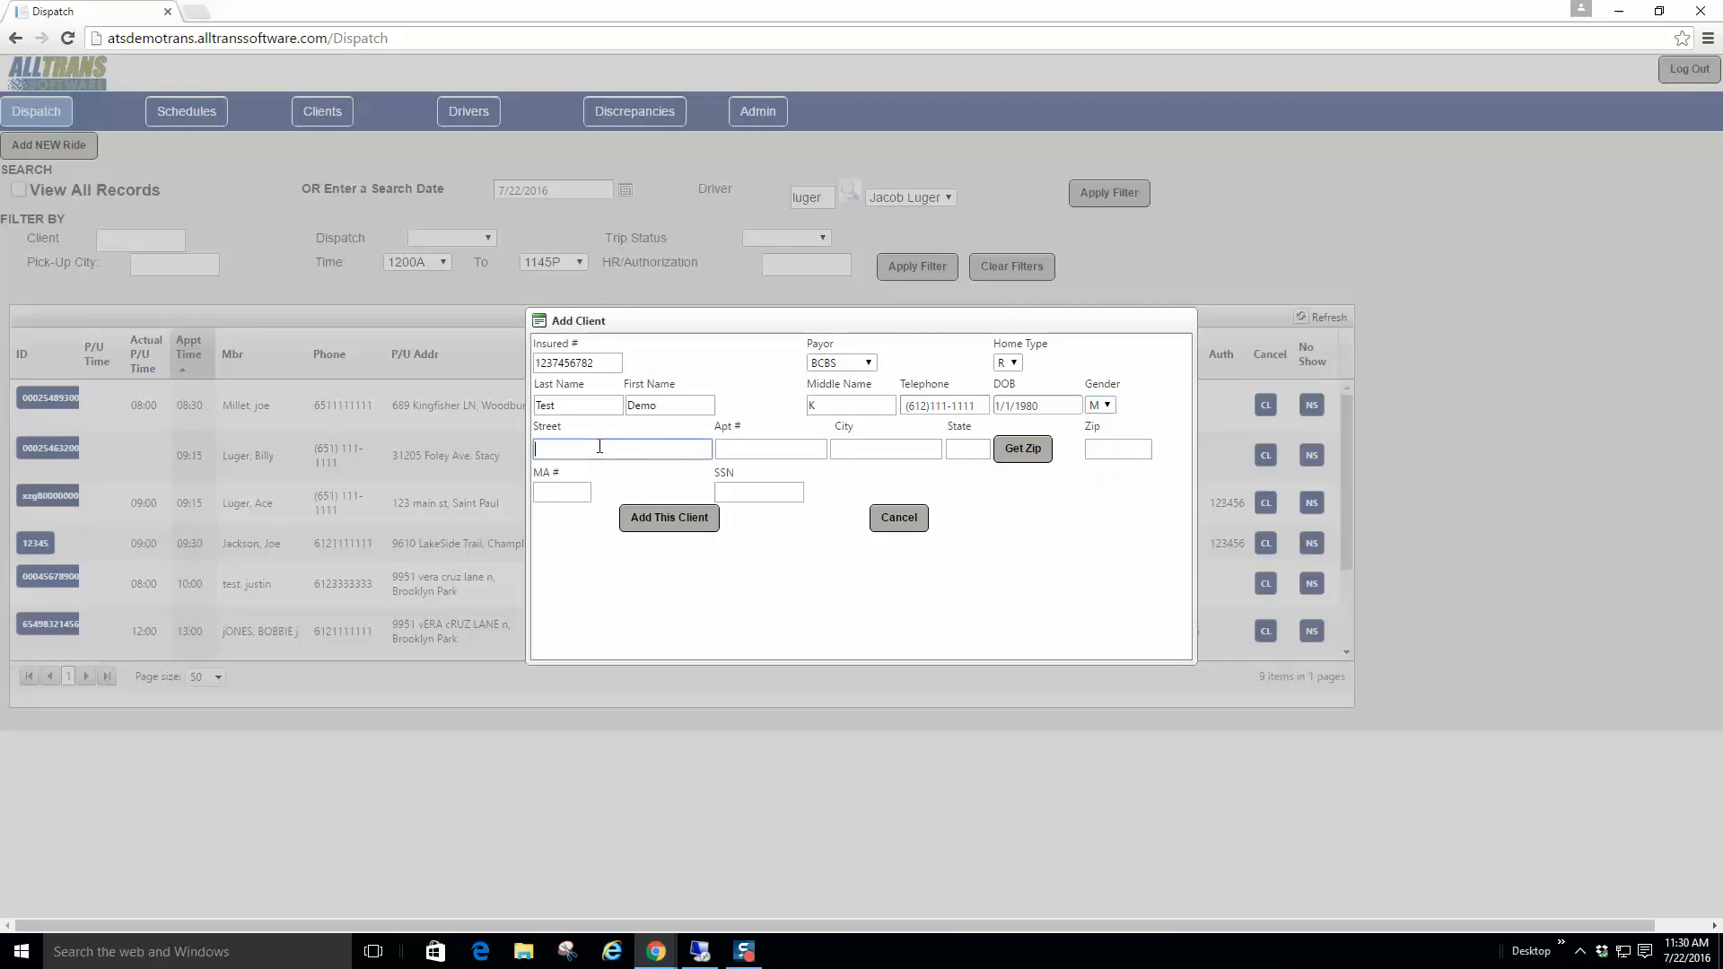
{"action": "key", "text": "Tab"}
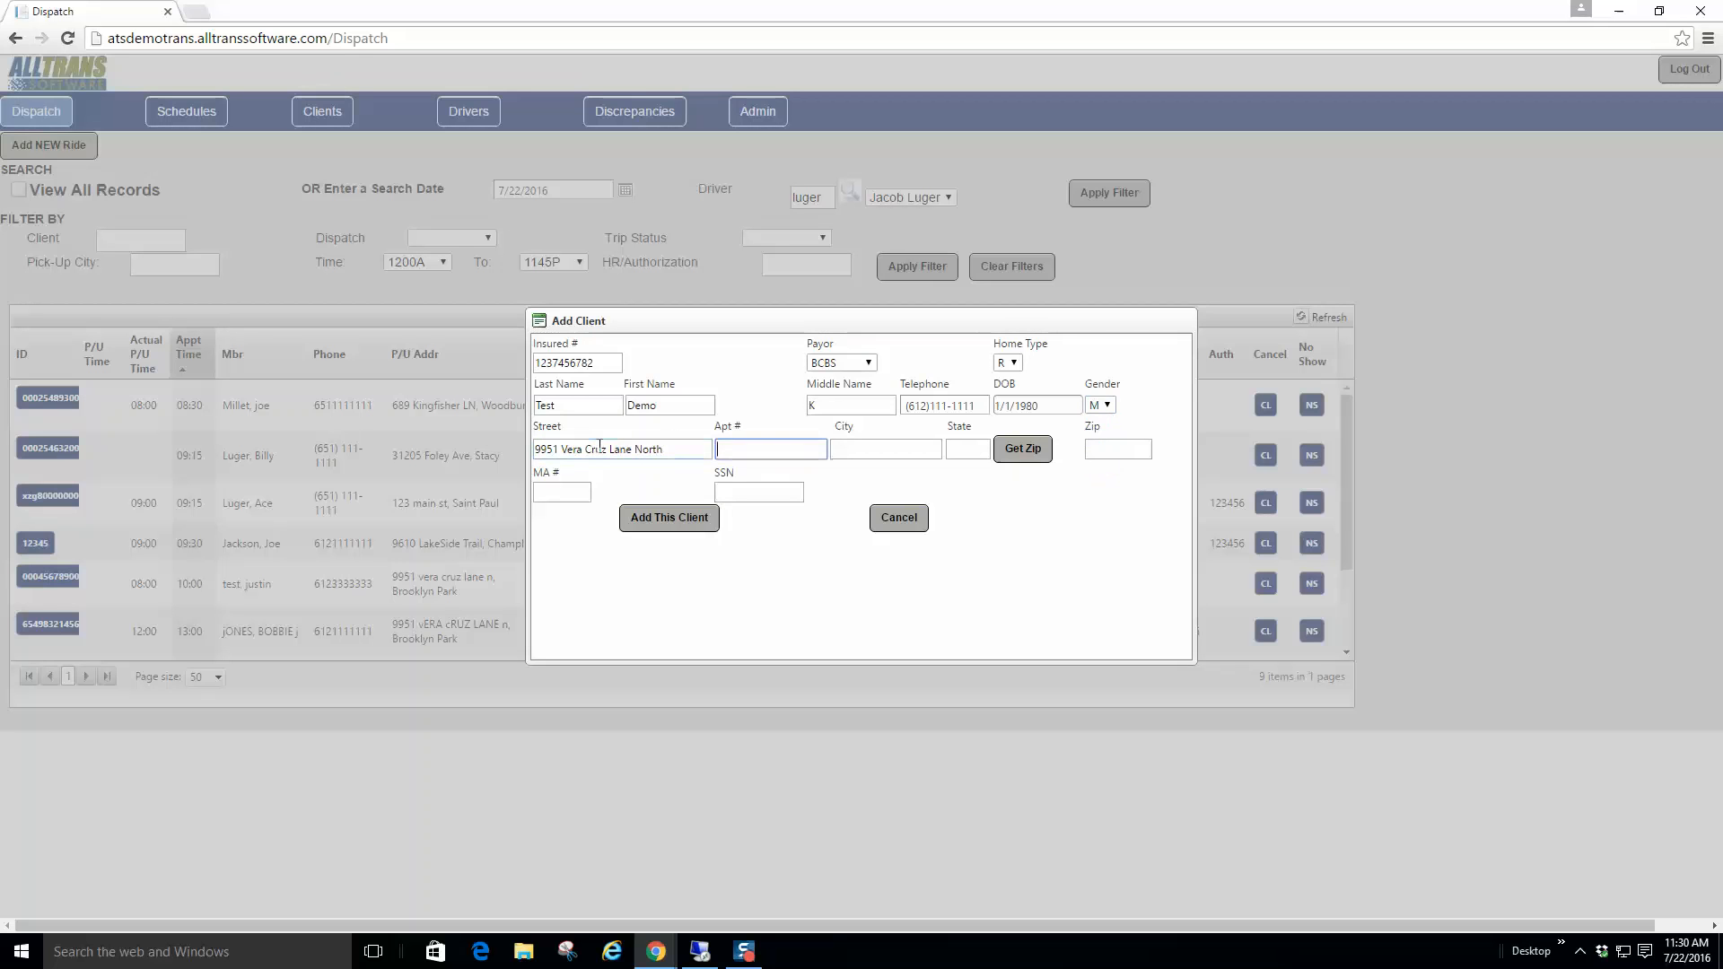
{"action": "key", "text": "Tab"}
{"action": "type", "text": "B"}
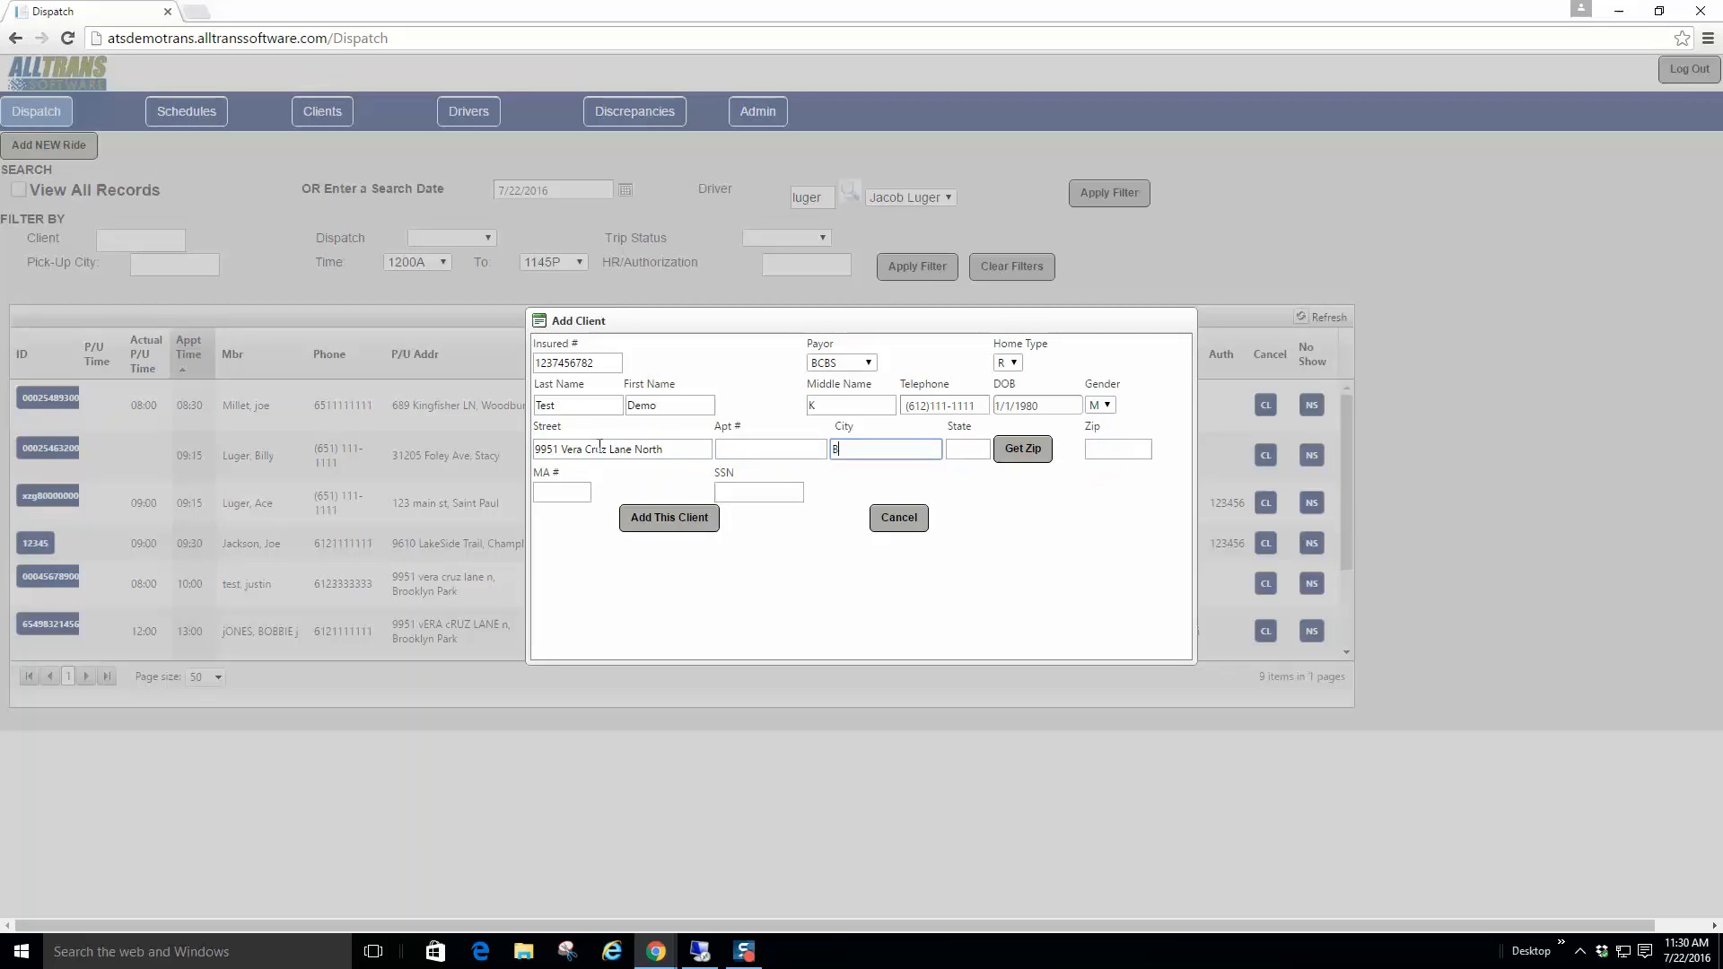
{"action": "type", "text": "rooklyn Park"}
{"action": "key", "text": "Tab"}
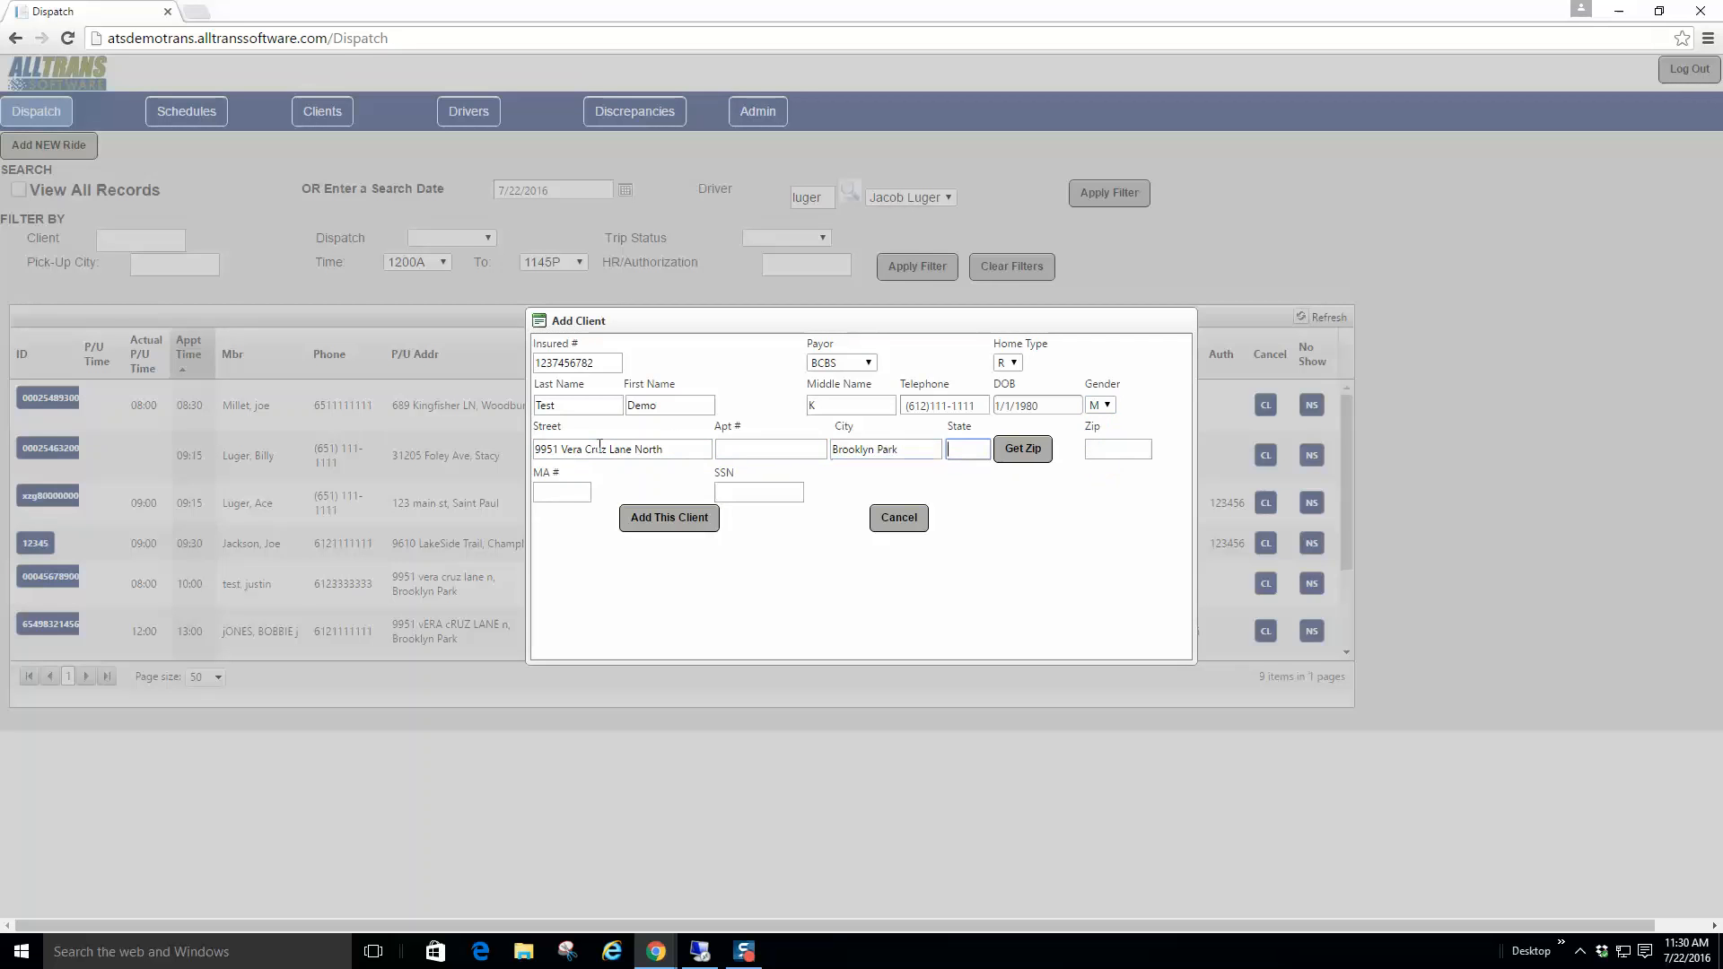
{"action": "type", "text": "MN"}
Step: Look up the zip code and add the client, opening their new ride setup
{"action": "left_click", "coordinate": [1028, 456]}
{"action": "left_click", "coordinate": [547, 495]}
{"action": "left_click", "coordinate": [738, 491]}
{"action": "left_click", "coordinate": [676, 520]}
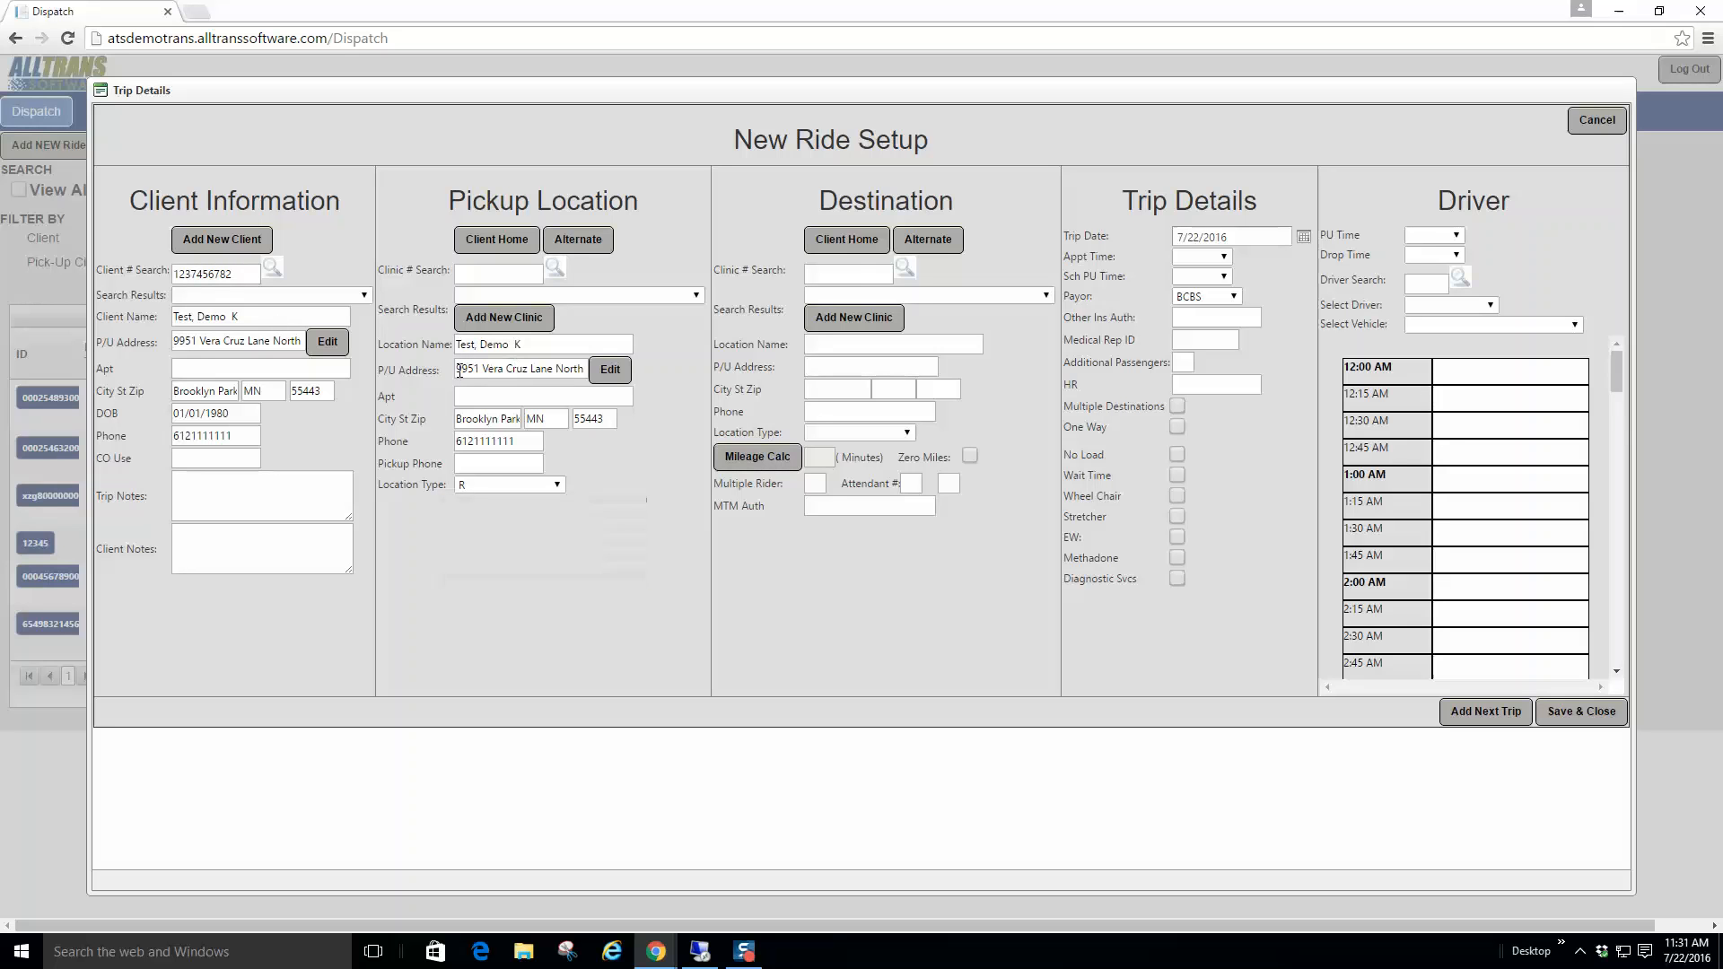
Step: Search destination clinic number 200, choose the Rochester mayo clinic, and calculate mileage 102
{"action": "left_click_drag", "start_coordinate": [461, 369], "coordinate": [565, 370]}
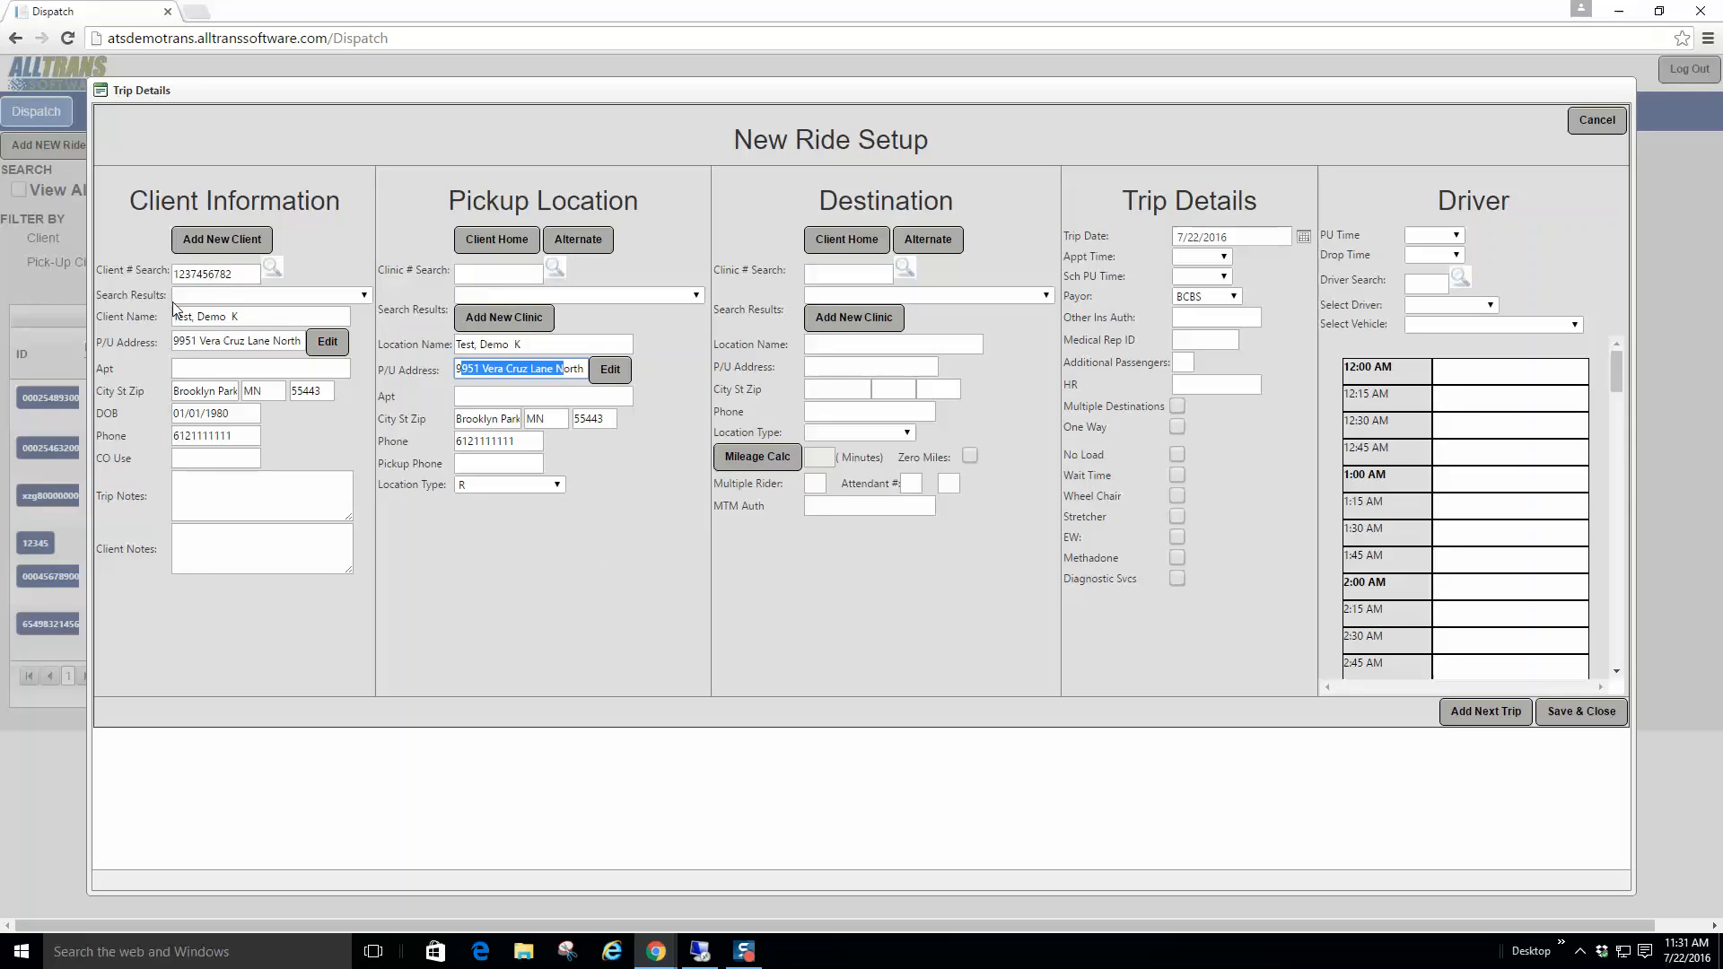
{"action": "left_click", "coordinate": [845, 274]}
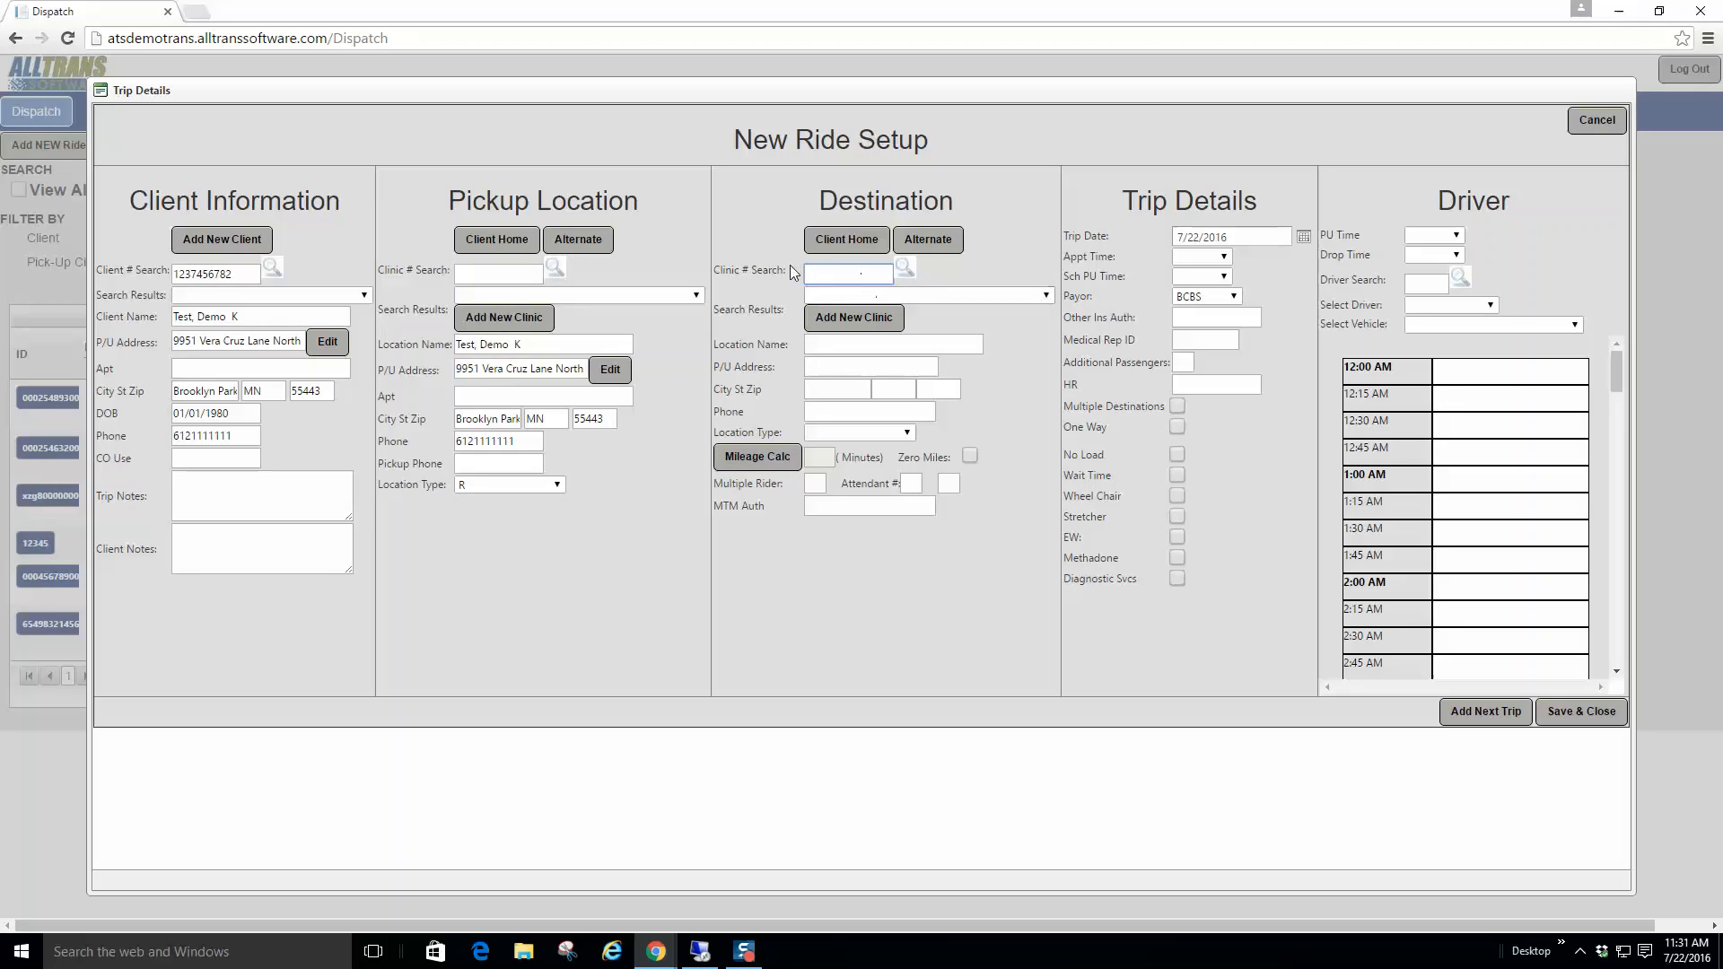
{"action": "left_click", "coordinate": [905, 267]}
{"action": "left_click", "coordinate": [1017, 295]}
{"action": "left_click_drag", "start_coordinate": [846, 275], "coordinate": [766, 277]}
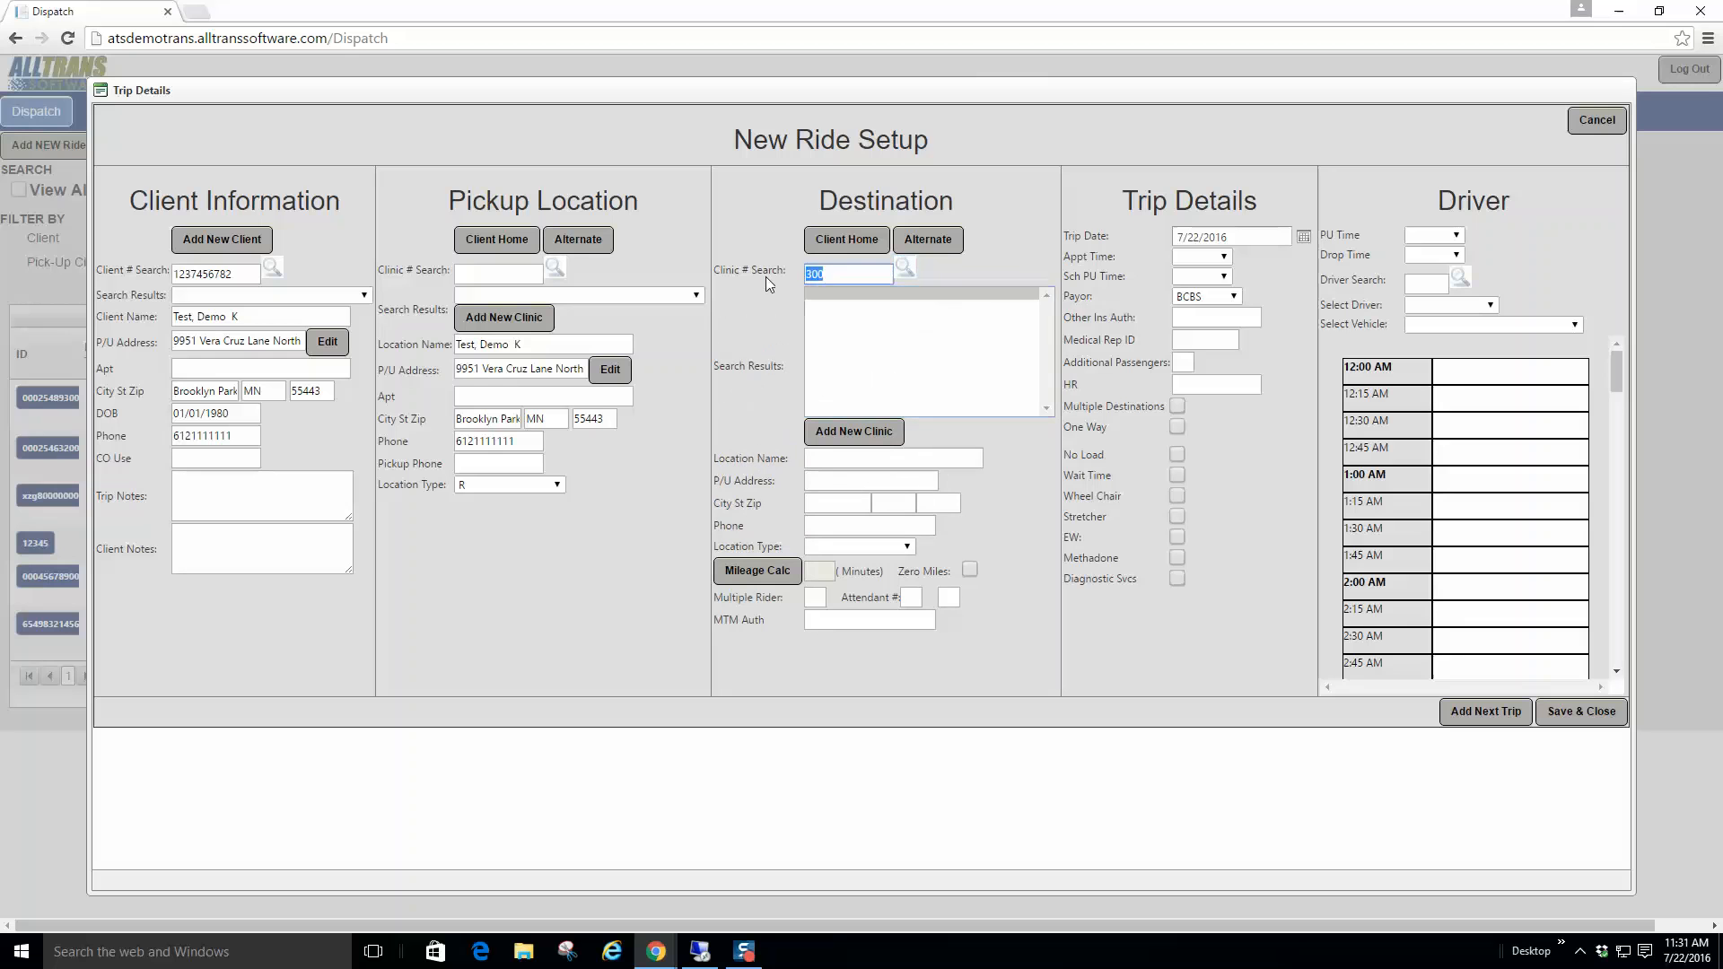
{"action": "type", "text": "200"}
{"action": "left_click", "coordinate": [905, 267]}
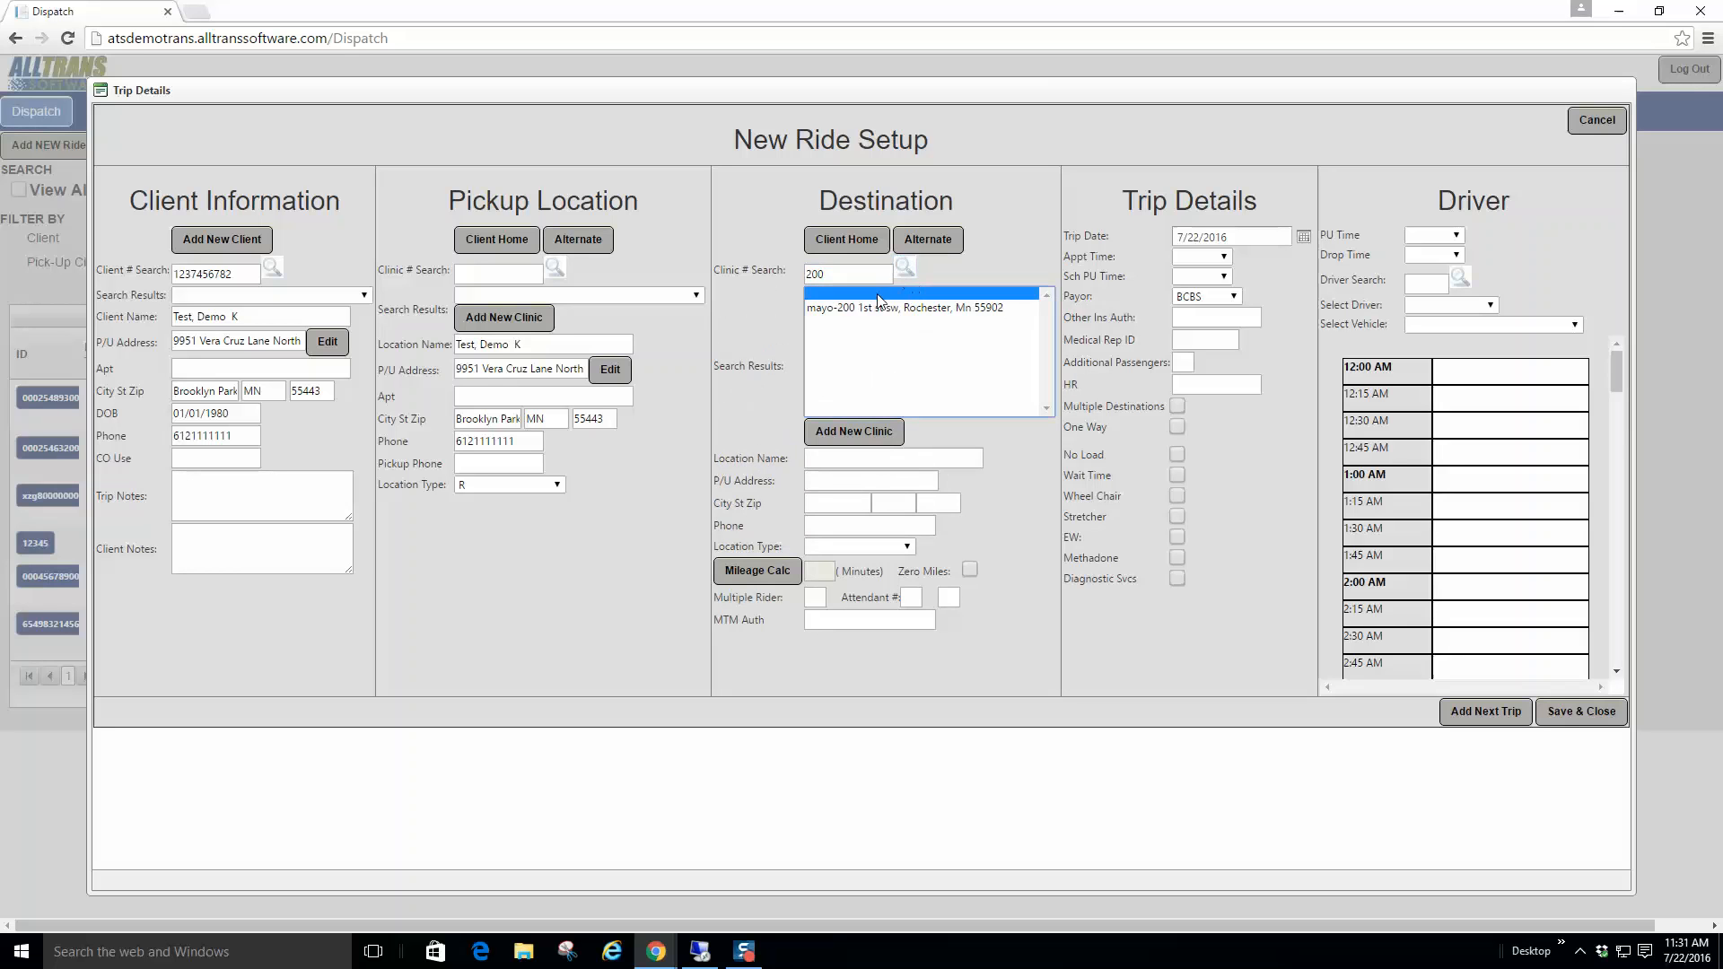
{"action": "left_click", "coordinate": [878, 308]}
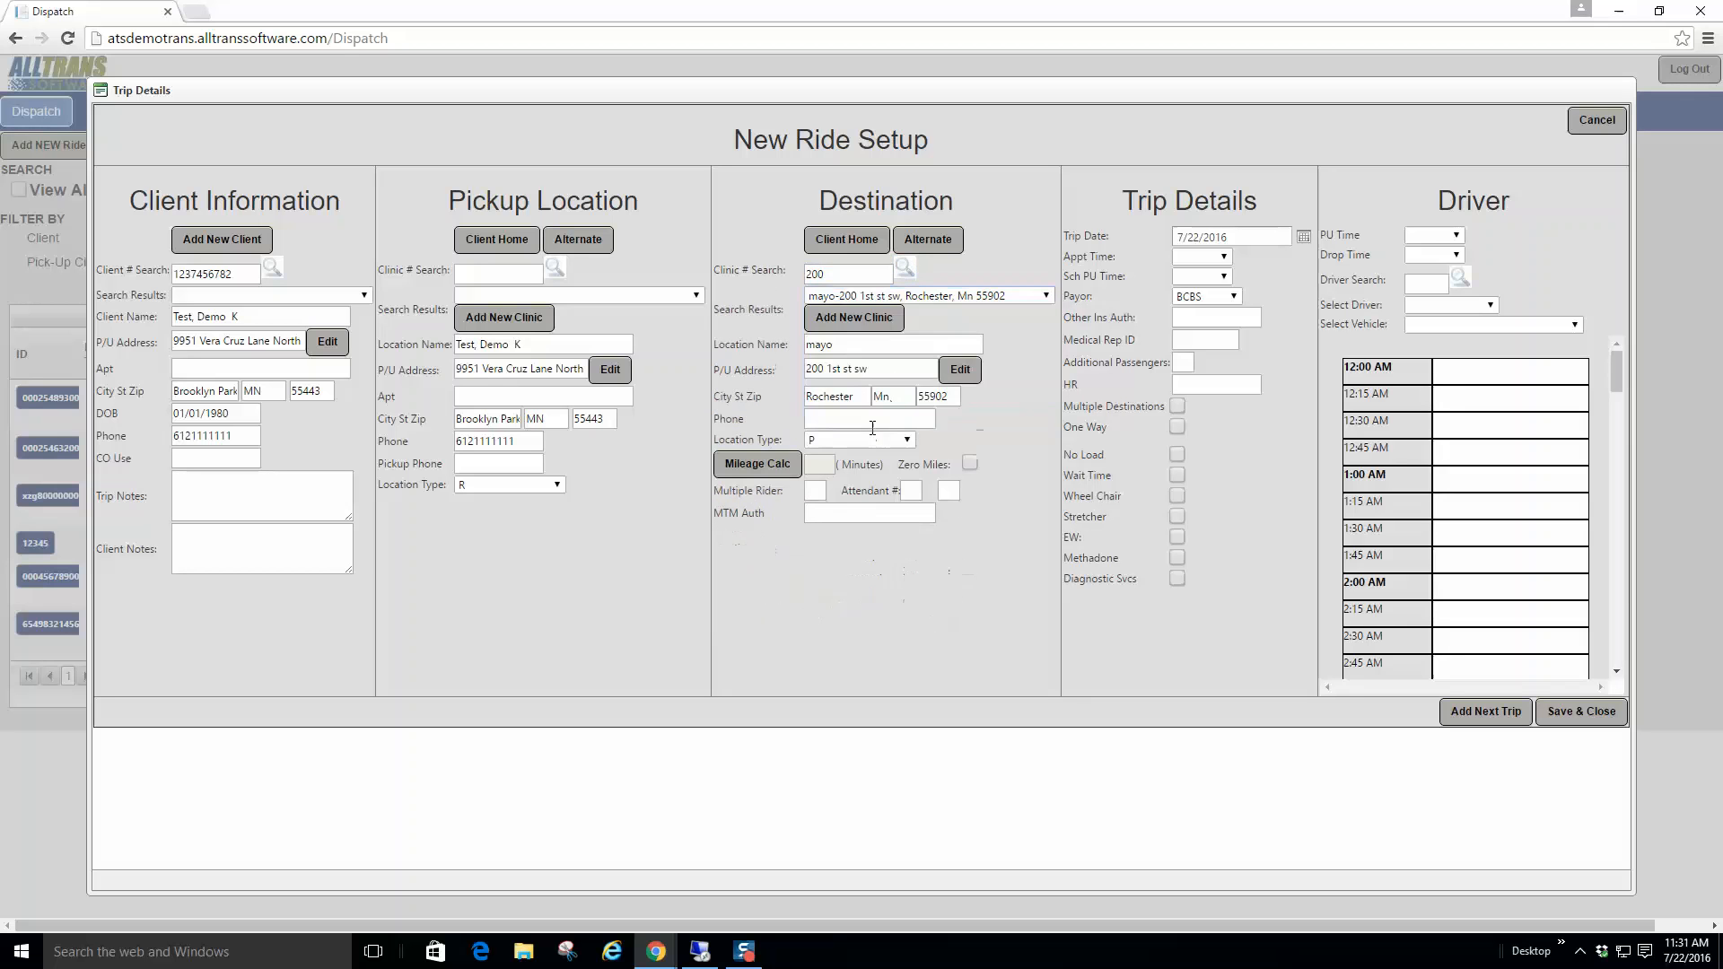
{"action": "left_click", "coordinate": [760, 465]}
Step: Set the appointment time to 915A and the scheduled pickup time to 800A
{"action": "left_click", "coordinate": [1221, 258]}
{"action": "scroll", "coordinate": [1220, 513], "scroll_direction": "down", "scroll_amount": 5}
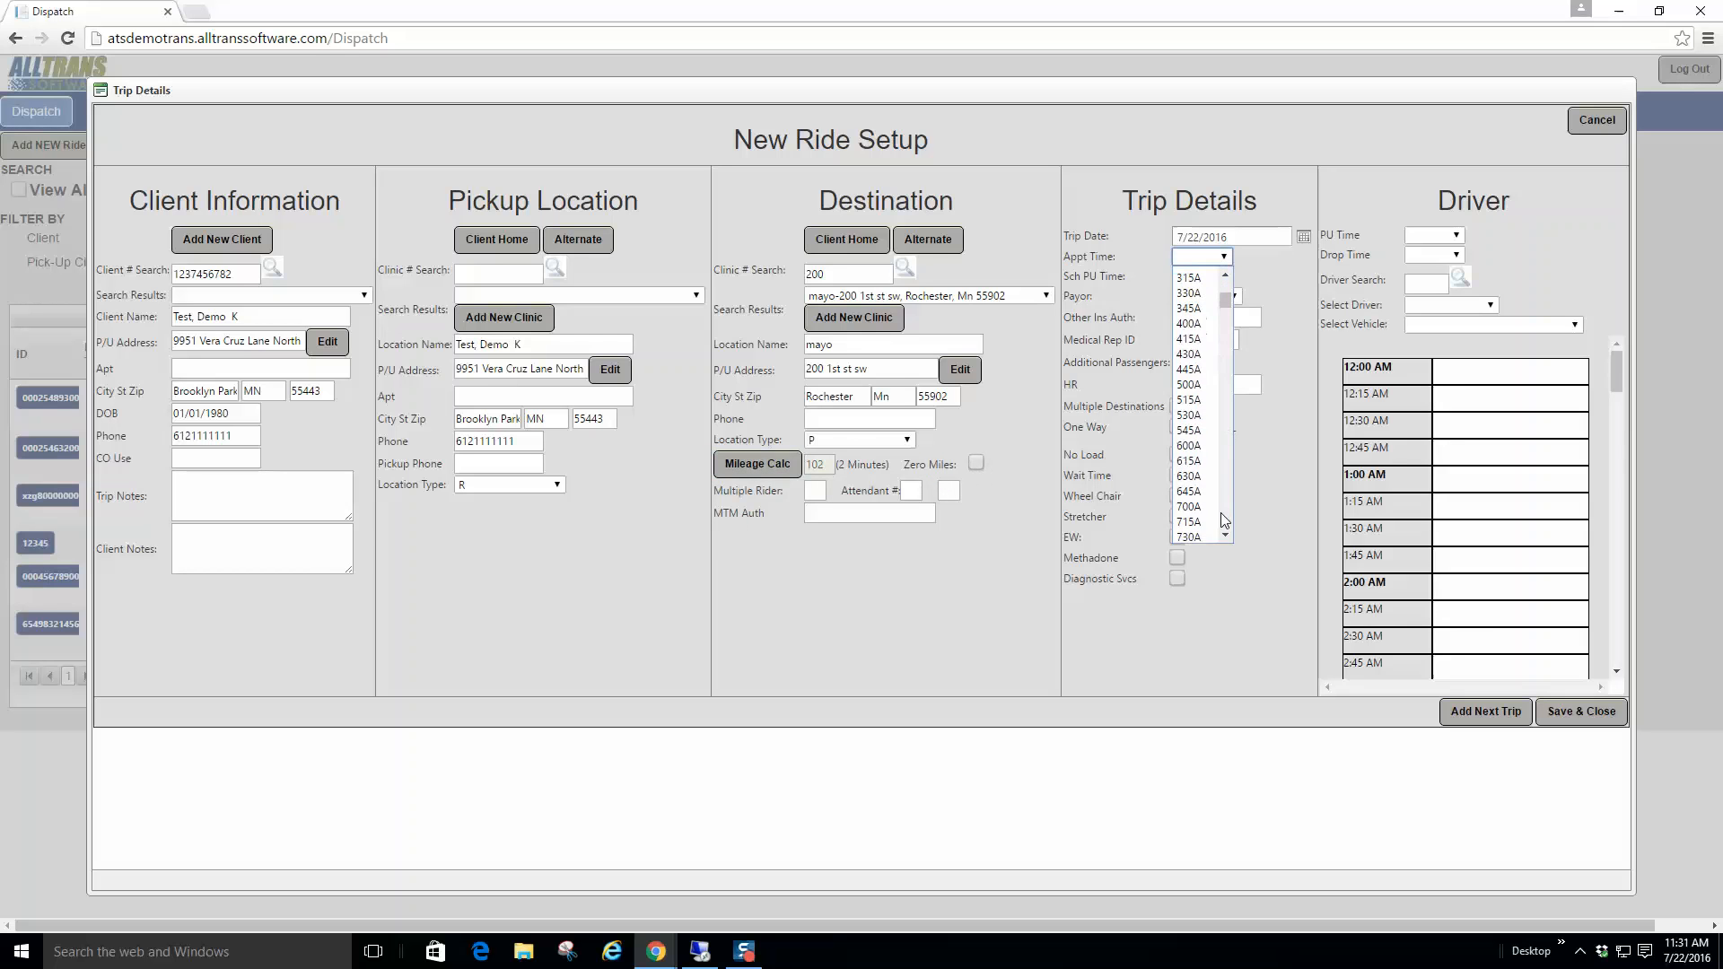
{"action": "left_click", "coordinate": [1198, 369]}
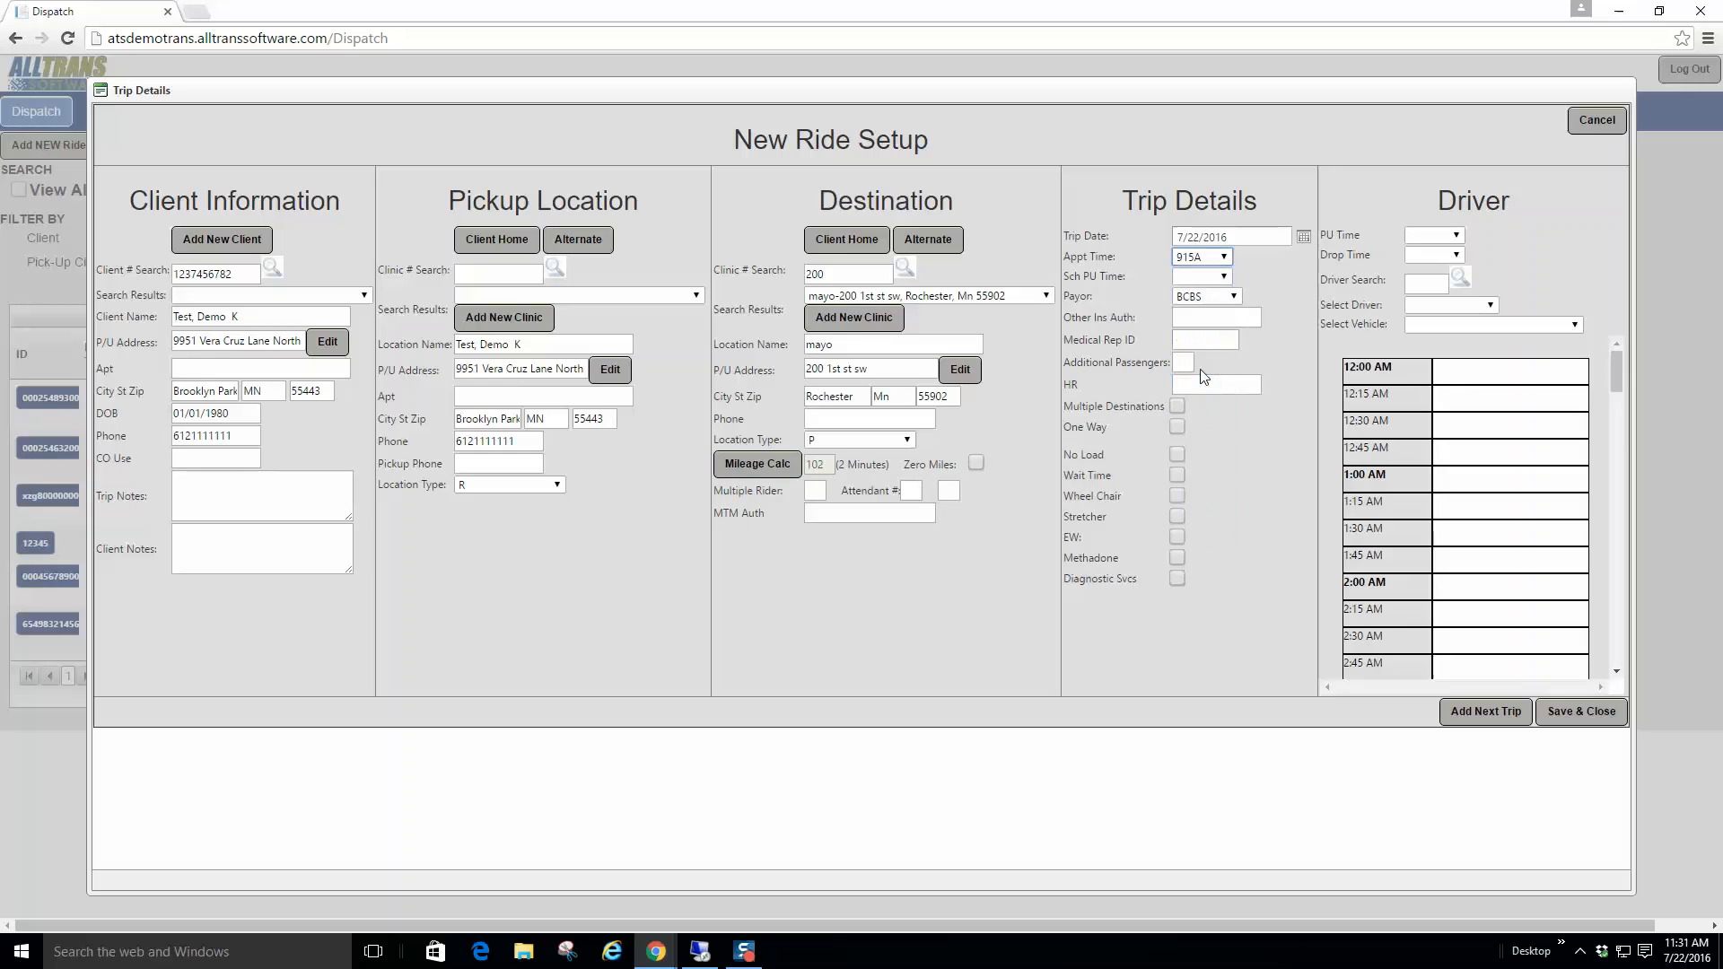
{"action": "left_click", "coordinate": [1224, 278]}
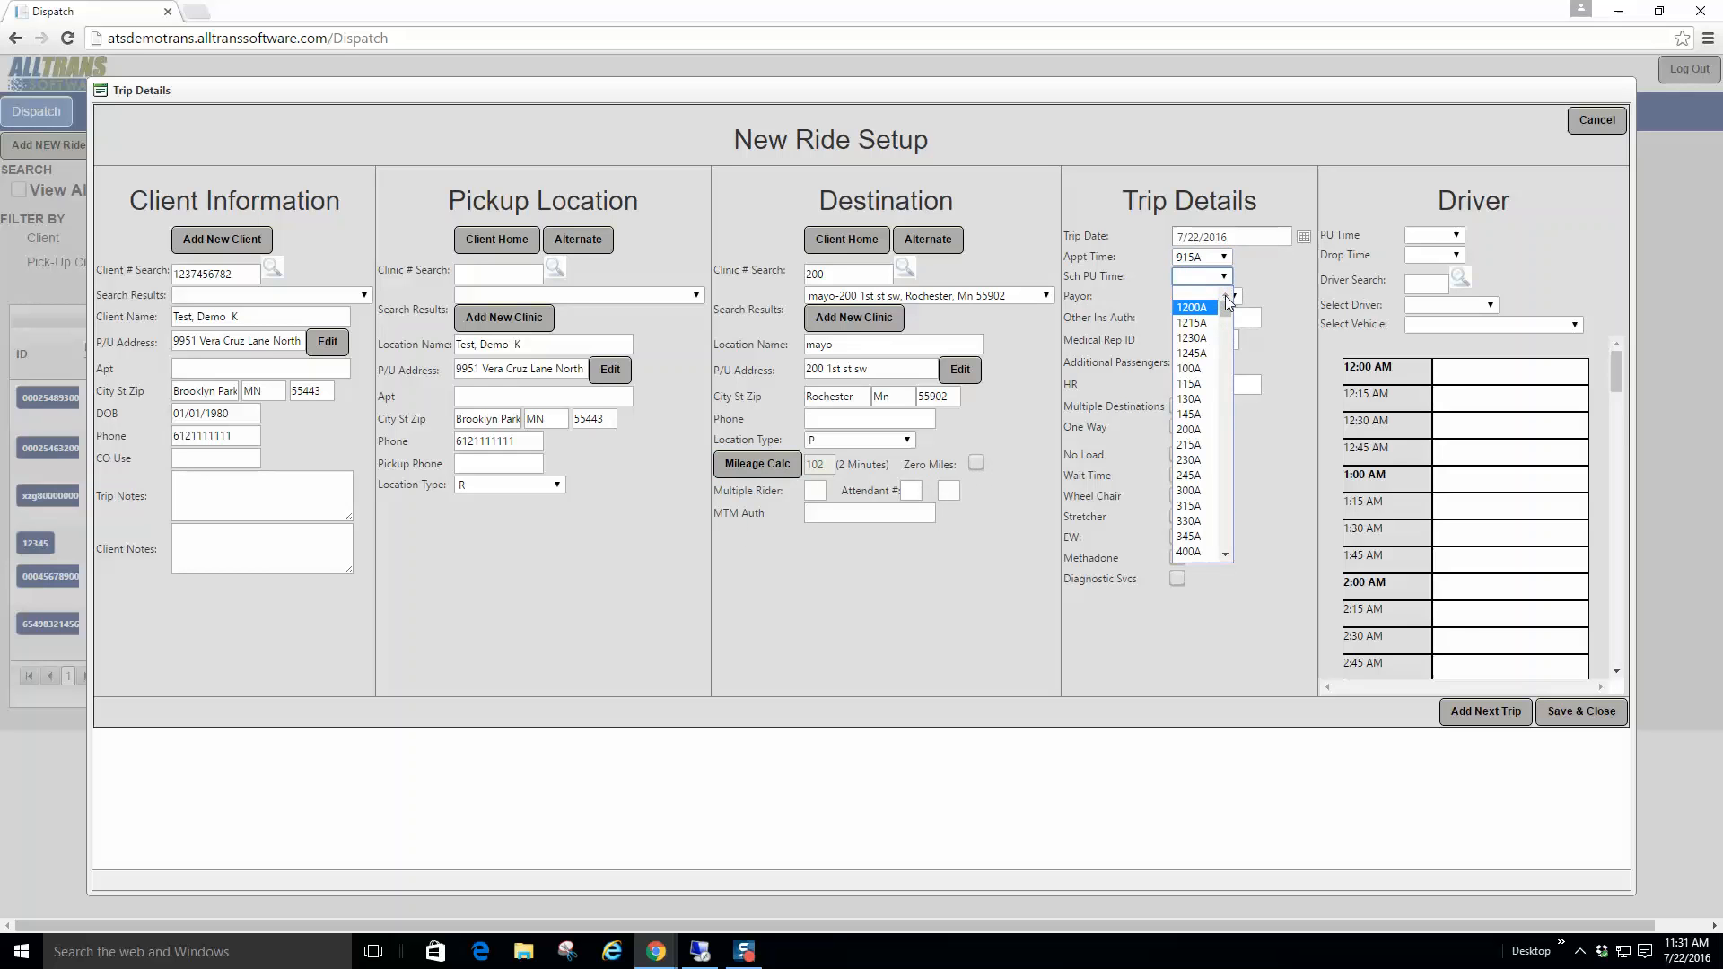
{"action": "scroll", "coordinate": [1224, 526], "scroll_direction": "down", "scroll_amount": 5}
{"action": "left_click", "coordinate": [1203, 552]}
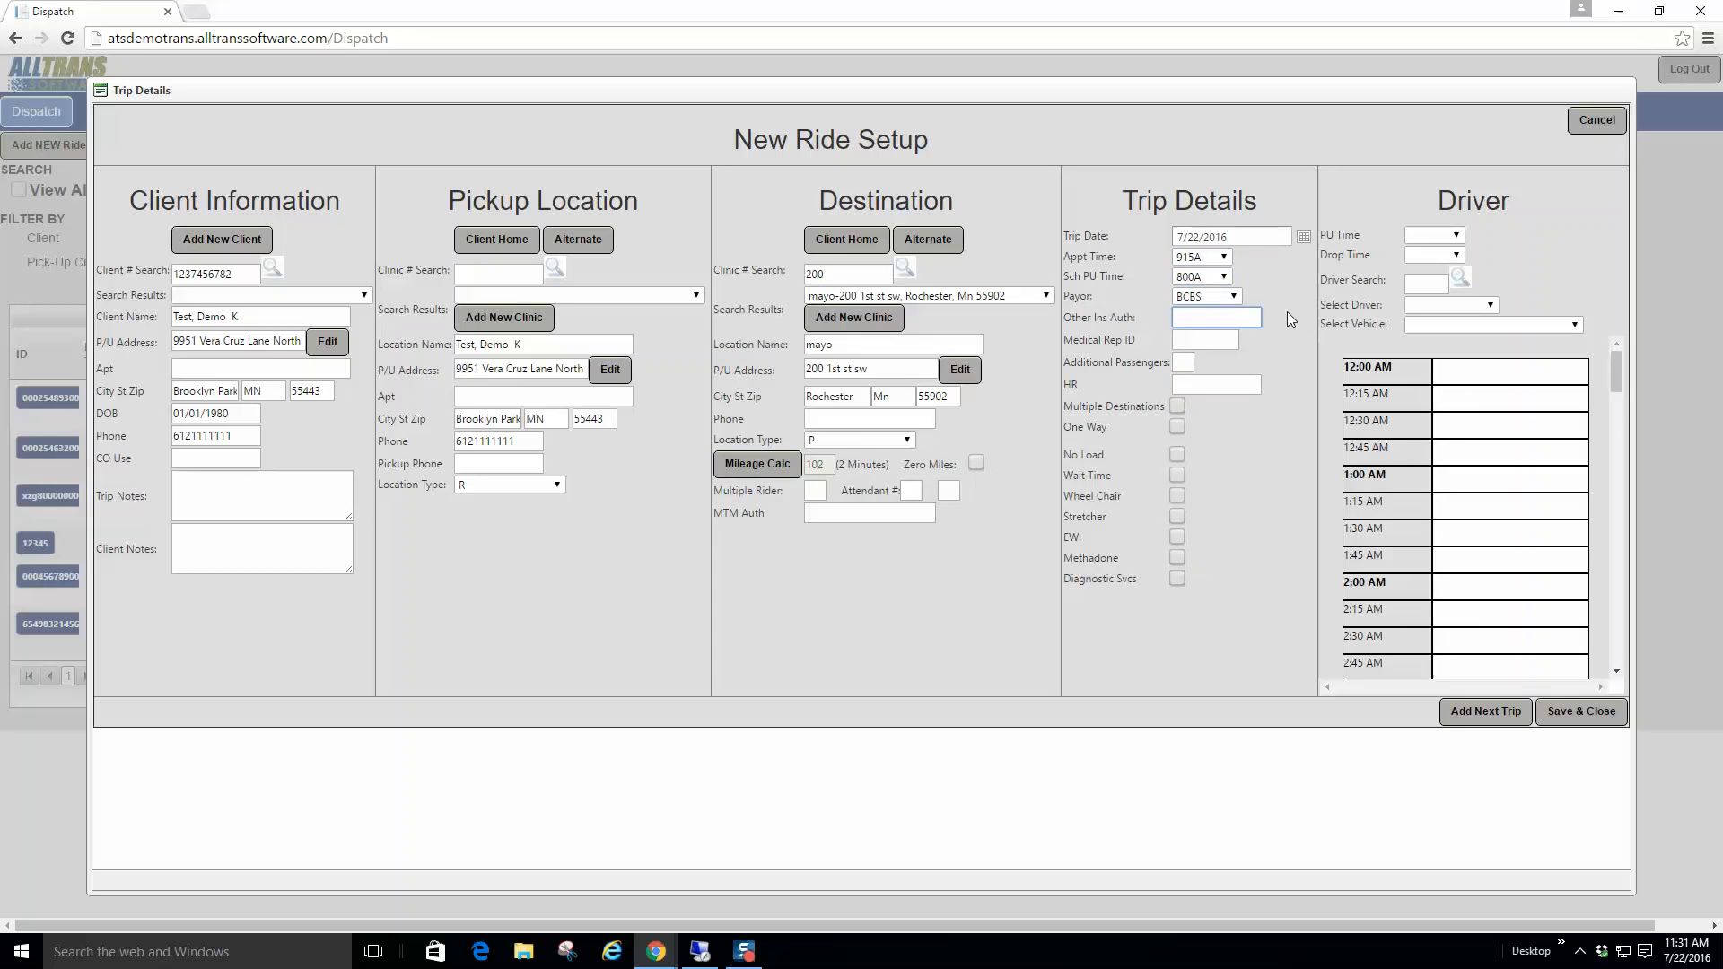
Step: Enter the other insurance authorization, tick Multiple Destinations, and save to continue to Leg 2
{"action": "type", "text": "123456789"}
{"action": "left_click", "coordinate": [1175, 429]}
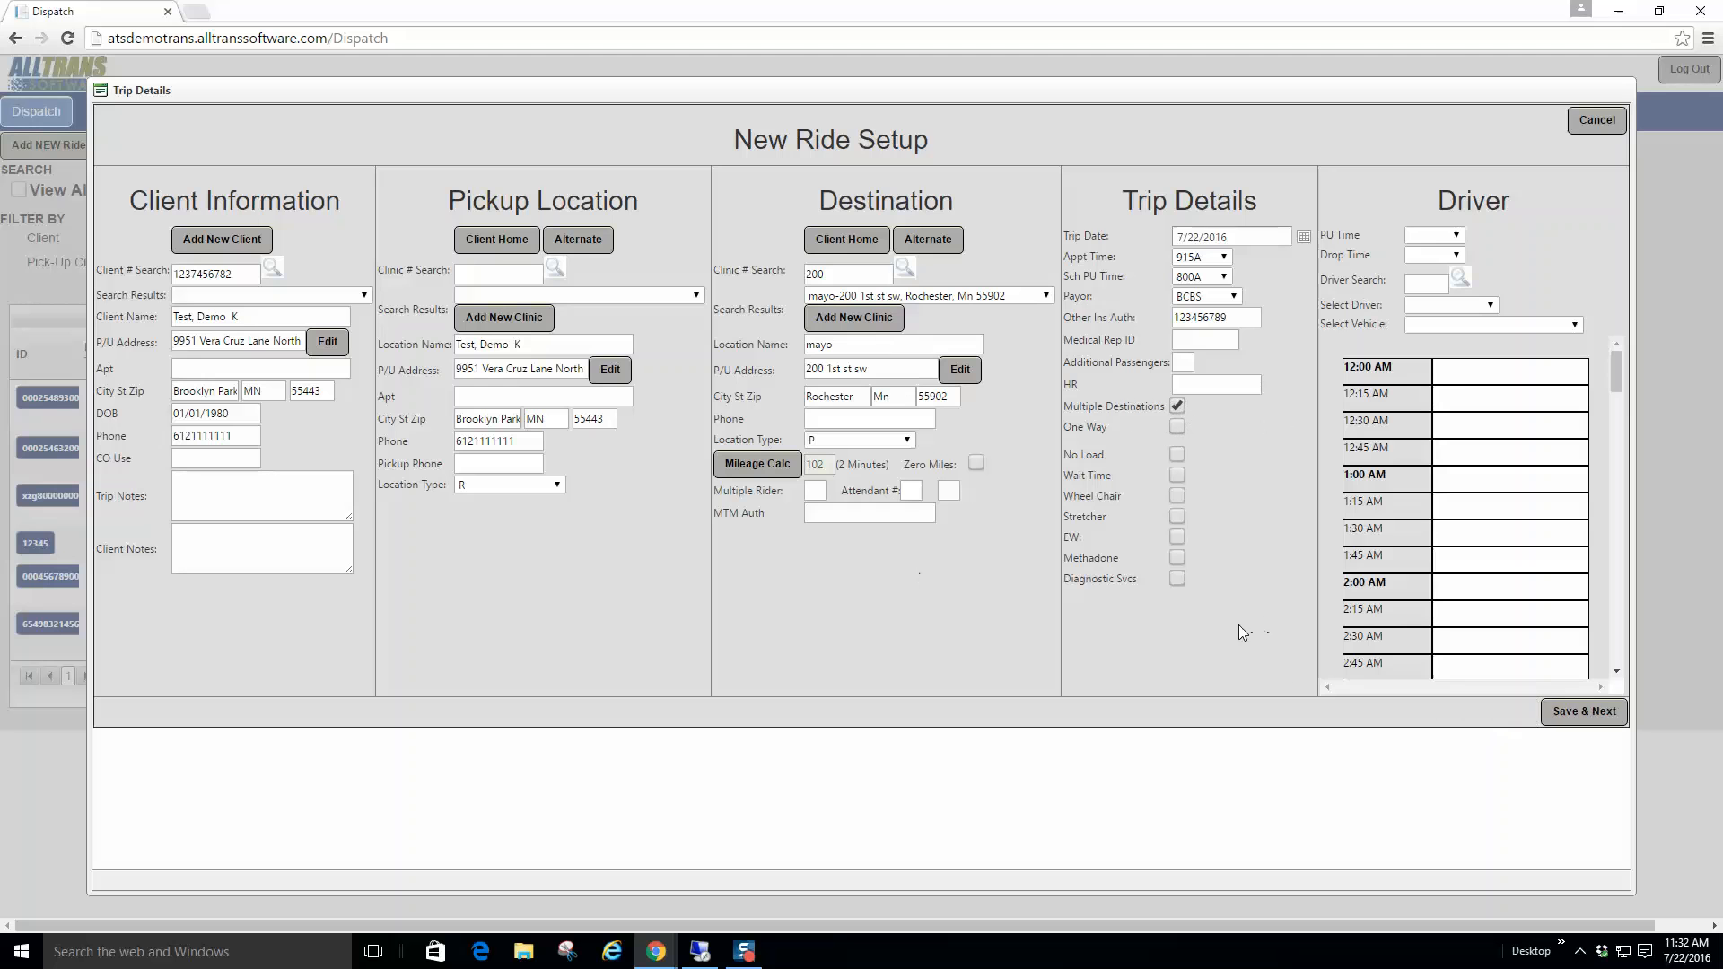
{"action": "left_click", "coordinate": [1595, 715]}
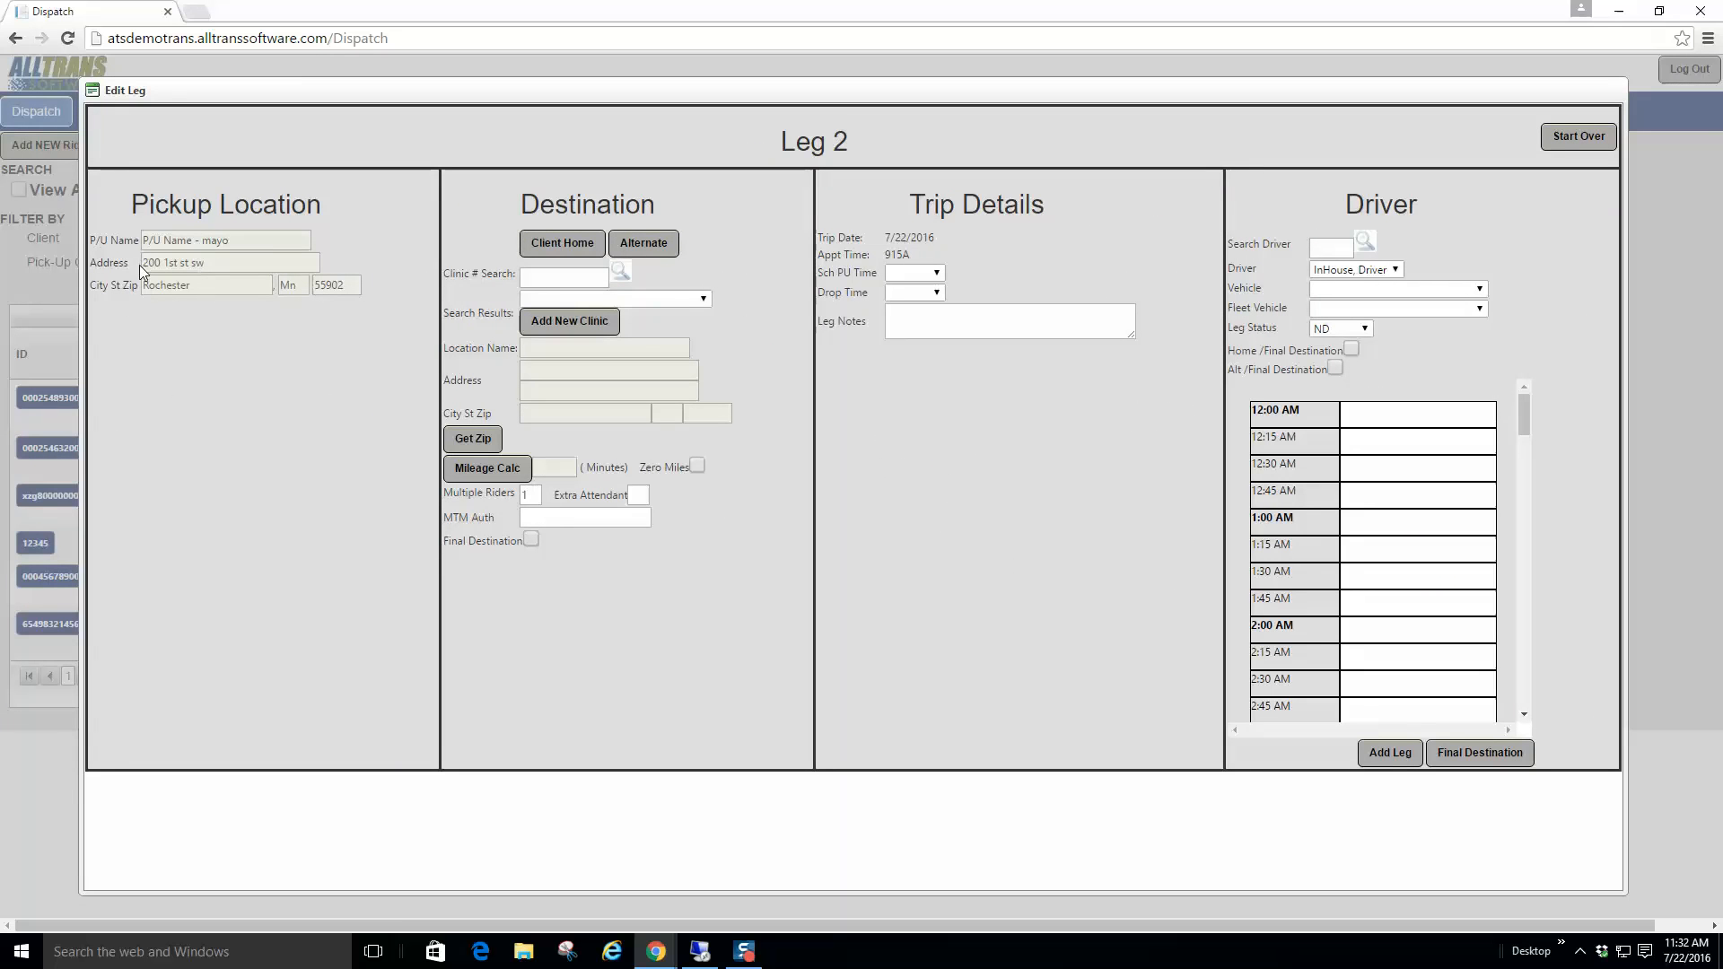
Step: Search clinics for '100' and set Leg 2's destination to hospital-100 in Anoka
{"action": "left_click", "coordinate": [697, 299]}
{"action": "left_click", "coordinate": [697, 299]}
{"action": "left_click", "coordinate": [556, 280]}
{"action": "type", "text": "100"}
{"action": "left_click", "coordinate": [619, 269]}
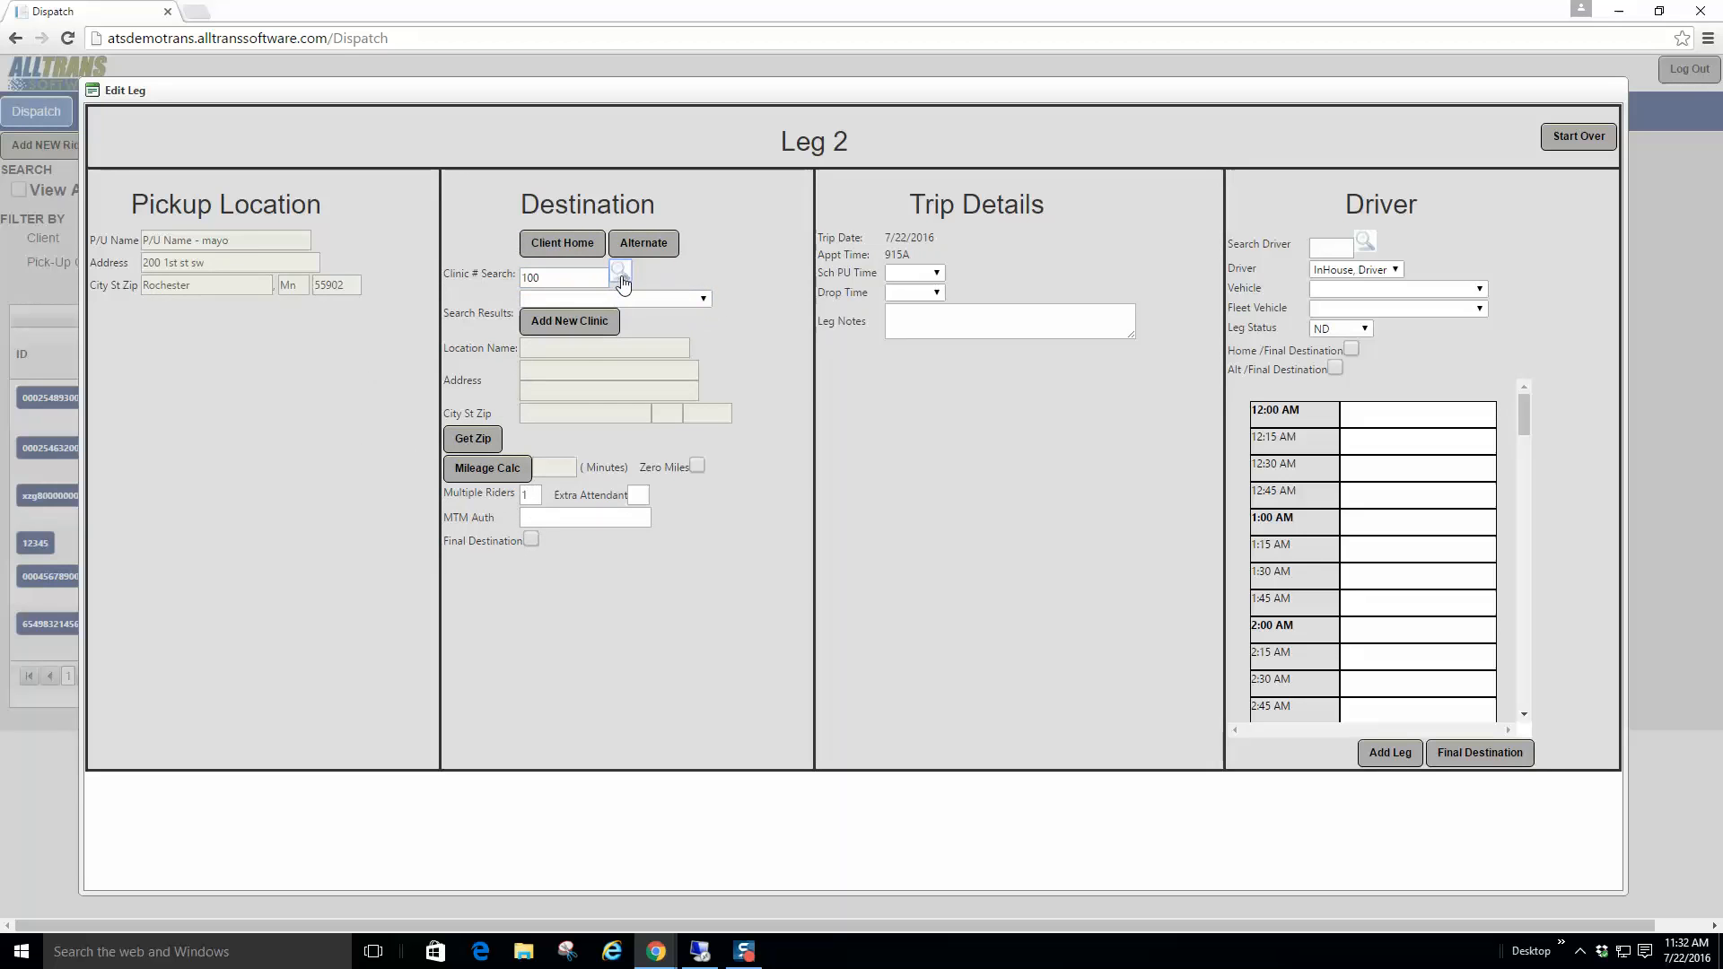
{"action": "left_click", "coordinate": [708, 298]}
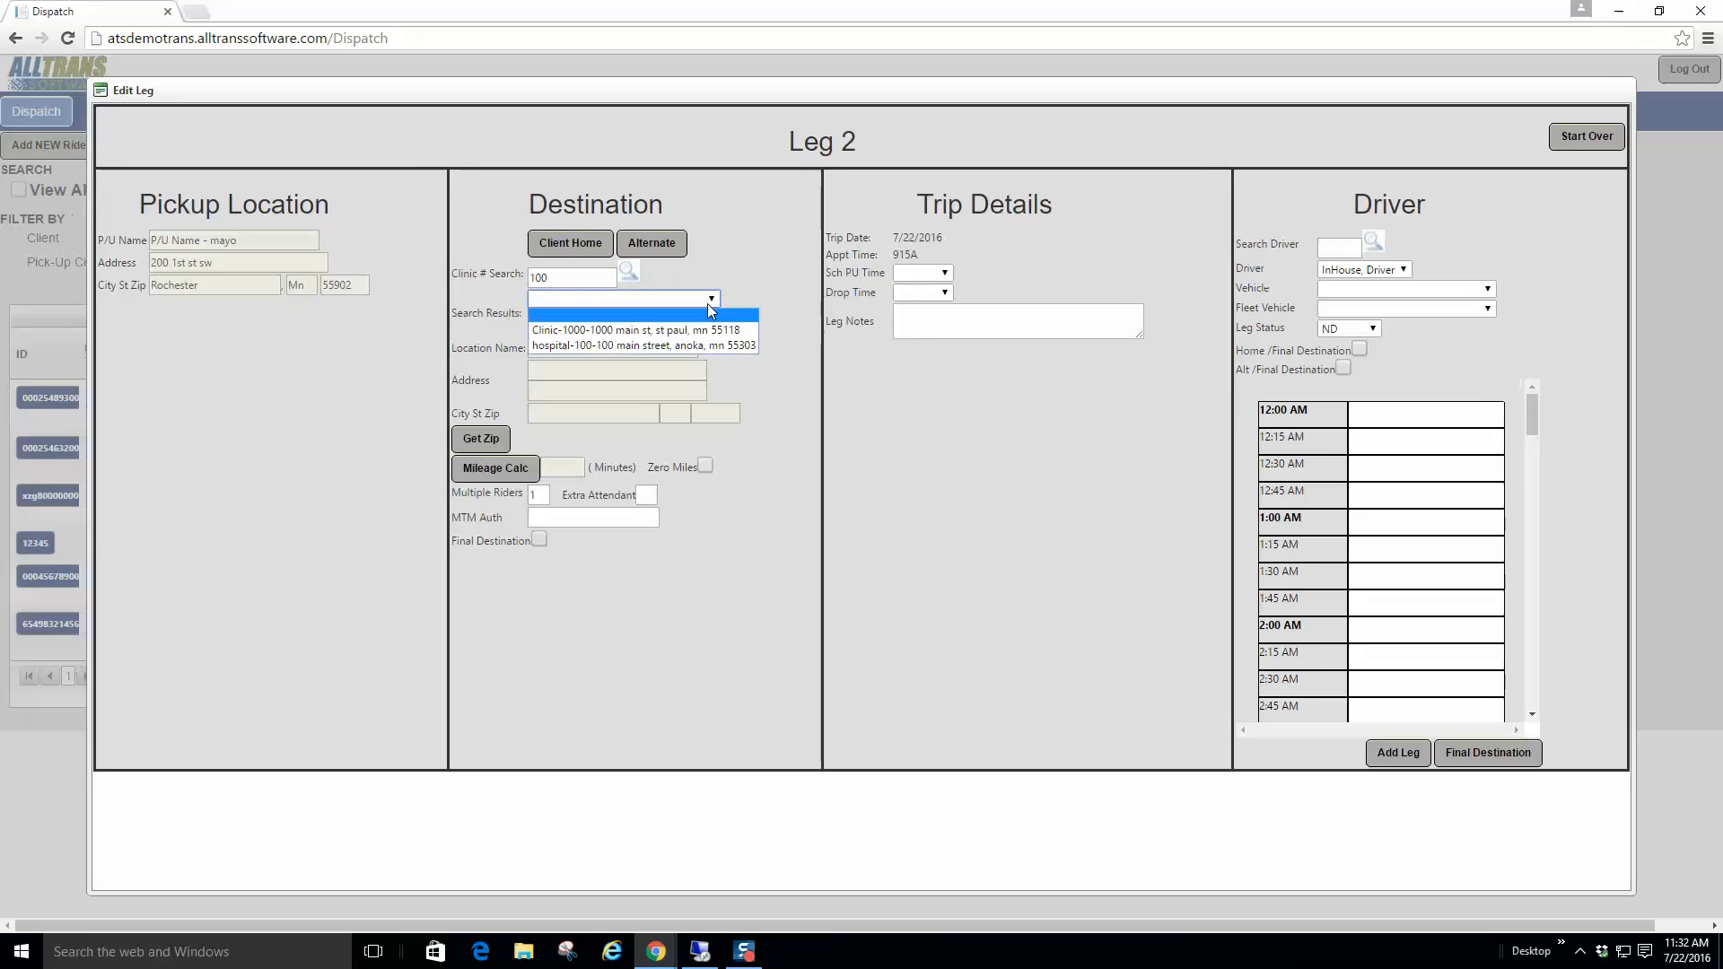
{"action": "left_click", "coordinate": [666, 344]}
Step: Calculate Leg 2's mileage (105), leave it unmarked as final, and add Leg 3
{"action": "left_click", "coordinate": [495, 468]}
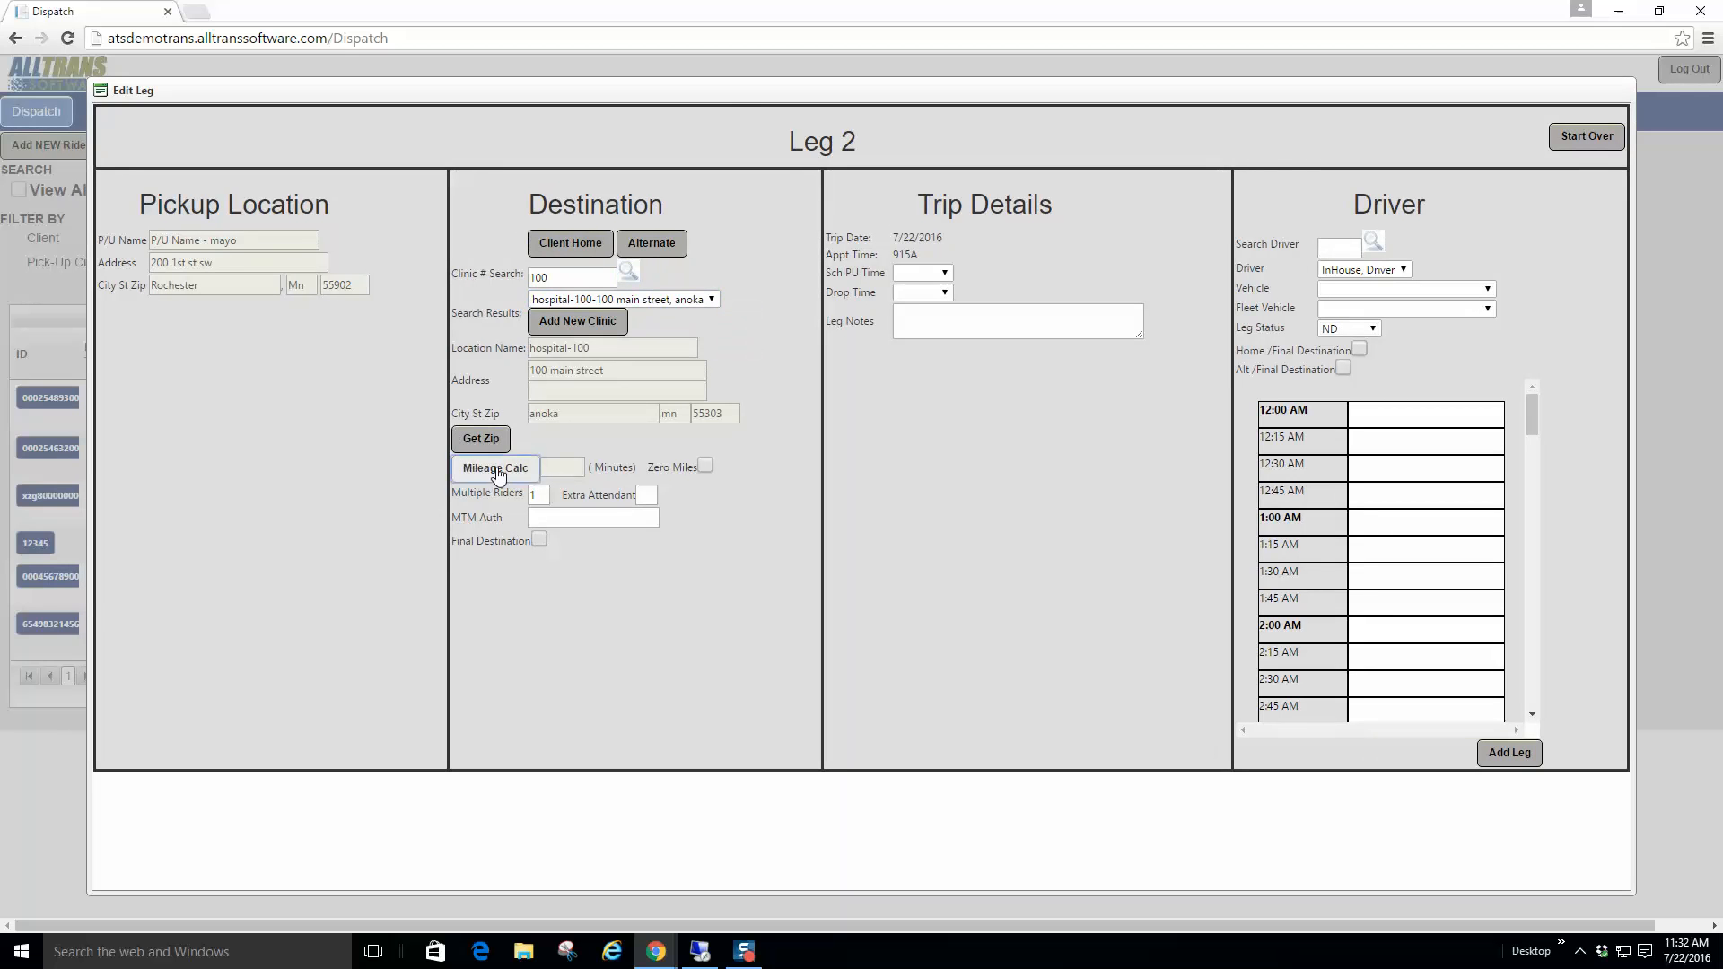
{"action": "left_click", "coordinate": [539, 540]}
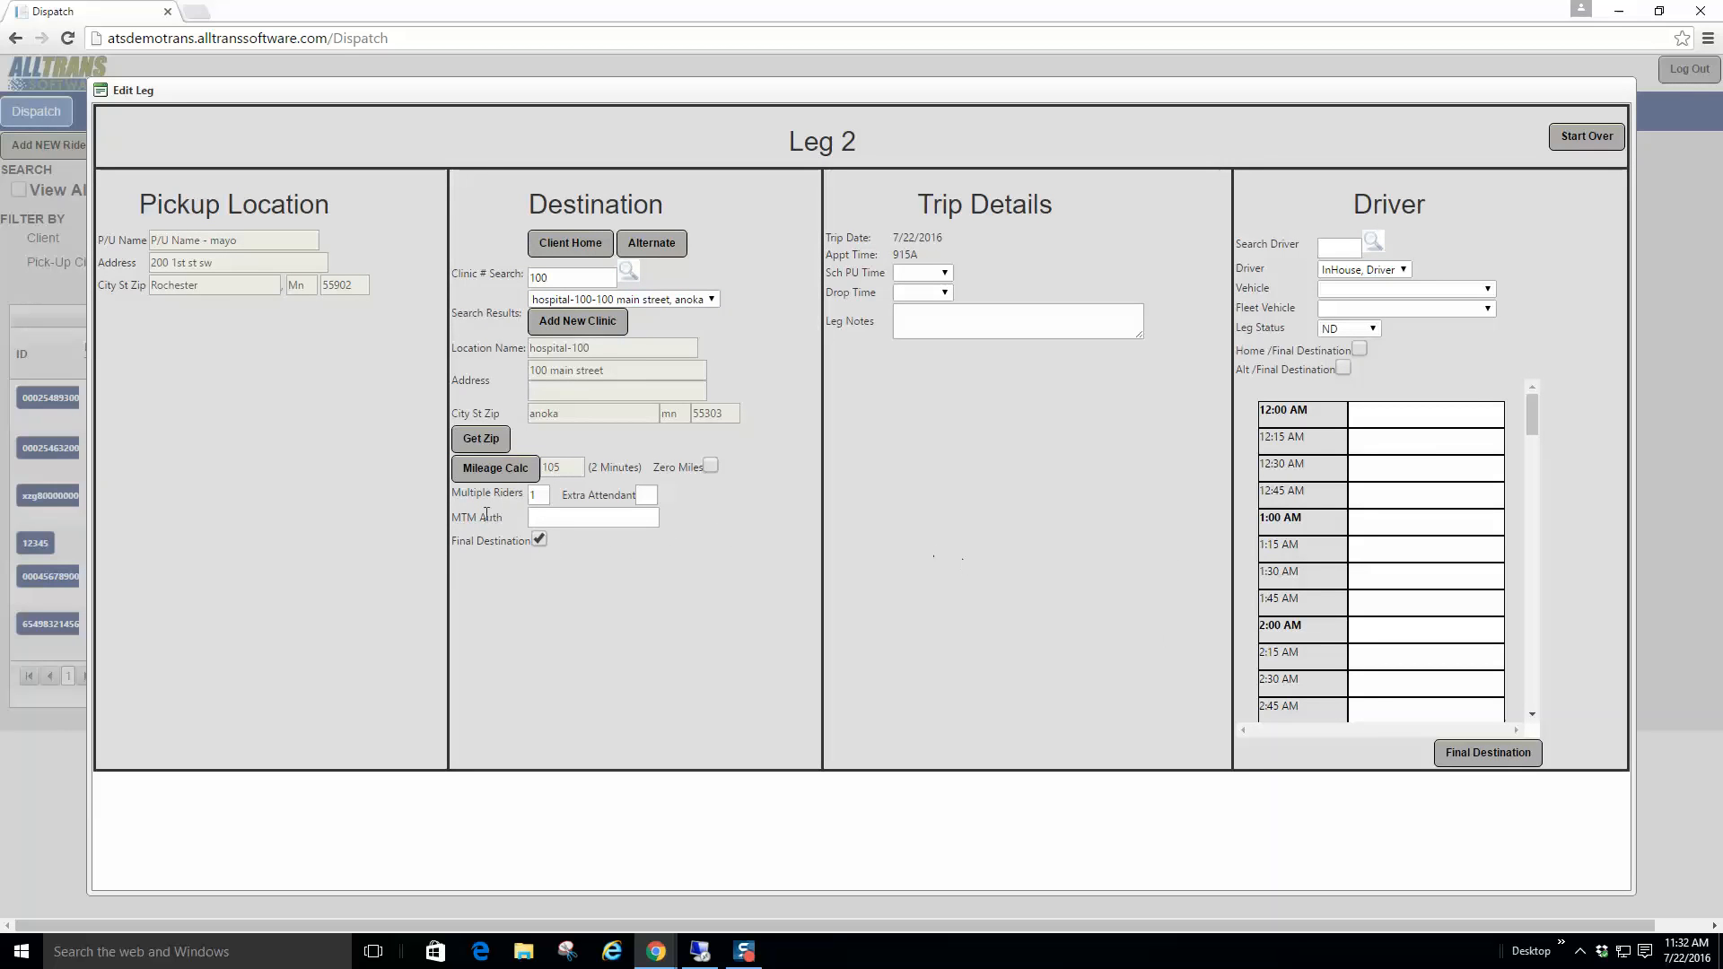
{"action": "left_click", "coordinate": [538, 539]}
{"action": "left_click", "coordinate": [1511, 754]}
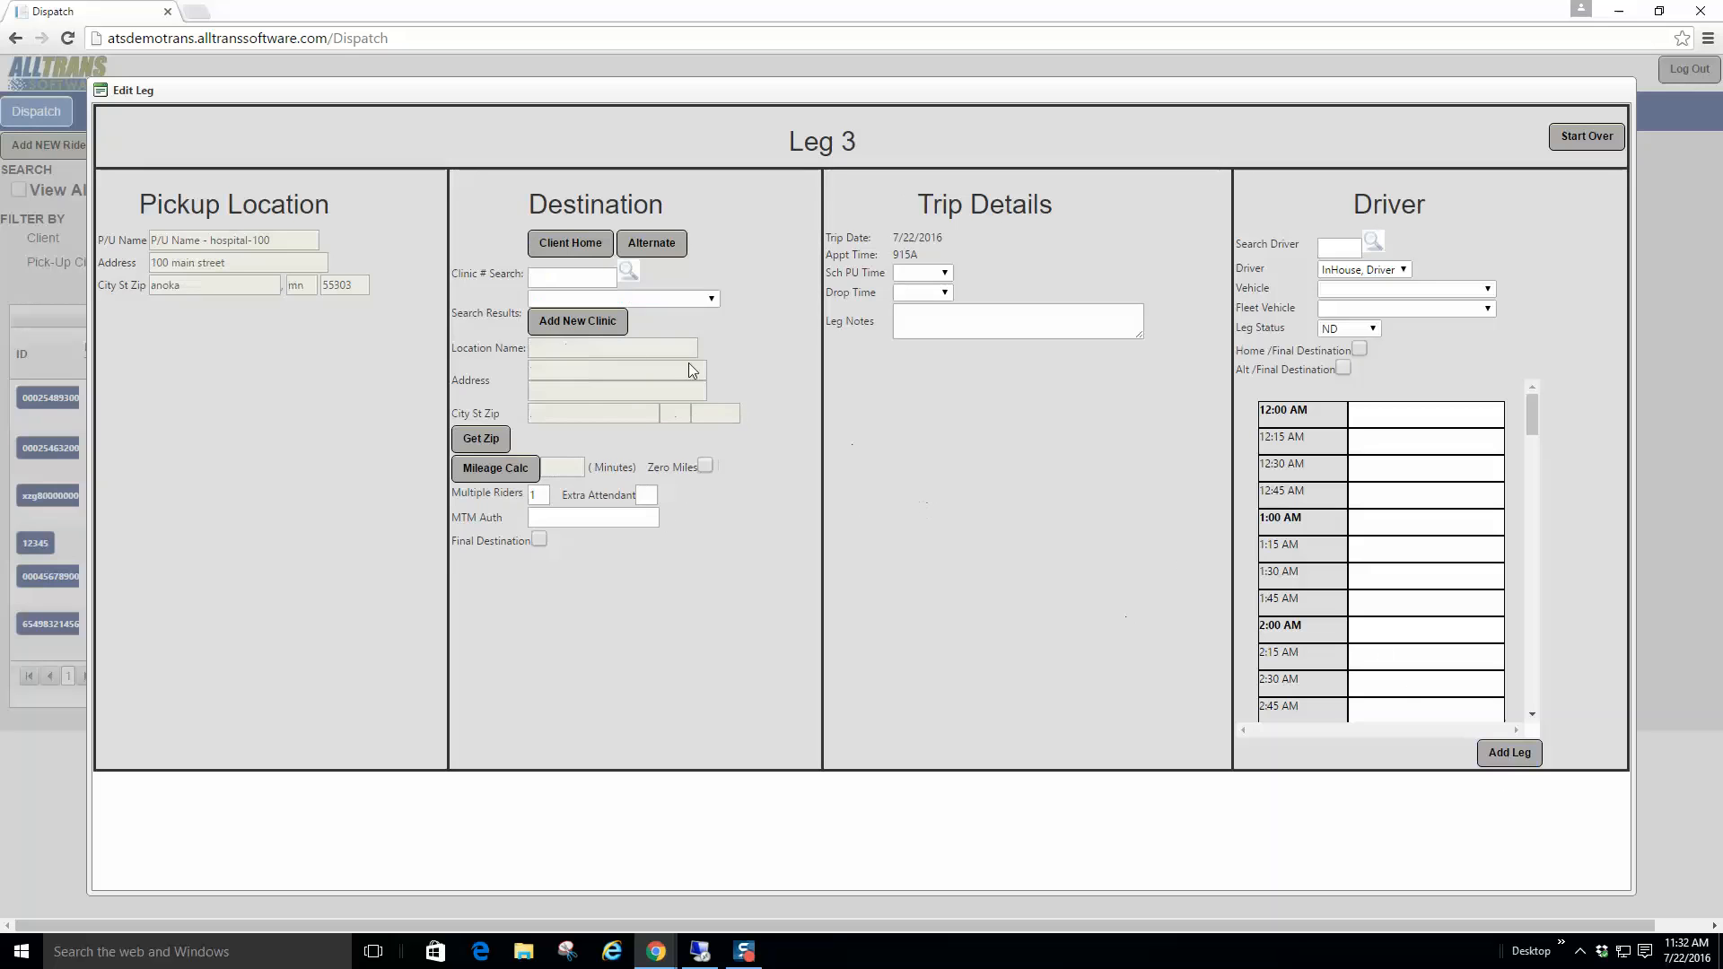
Step: End Leg 3 at the client's home (mileage 7), dismiss the unsaved-leg warning, and save as final destination
{"action": "left_click", "coordinate": [576, 246]}
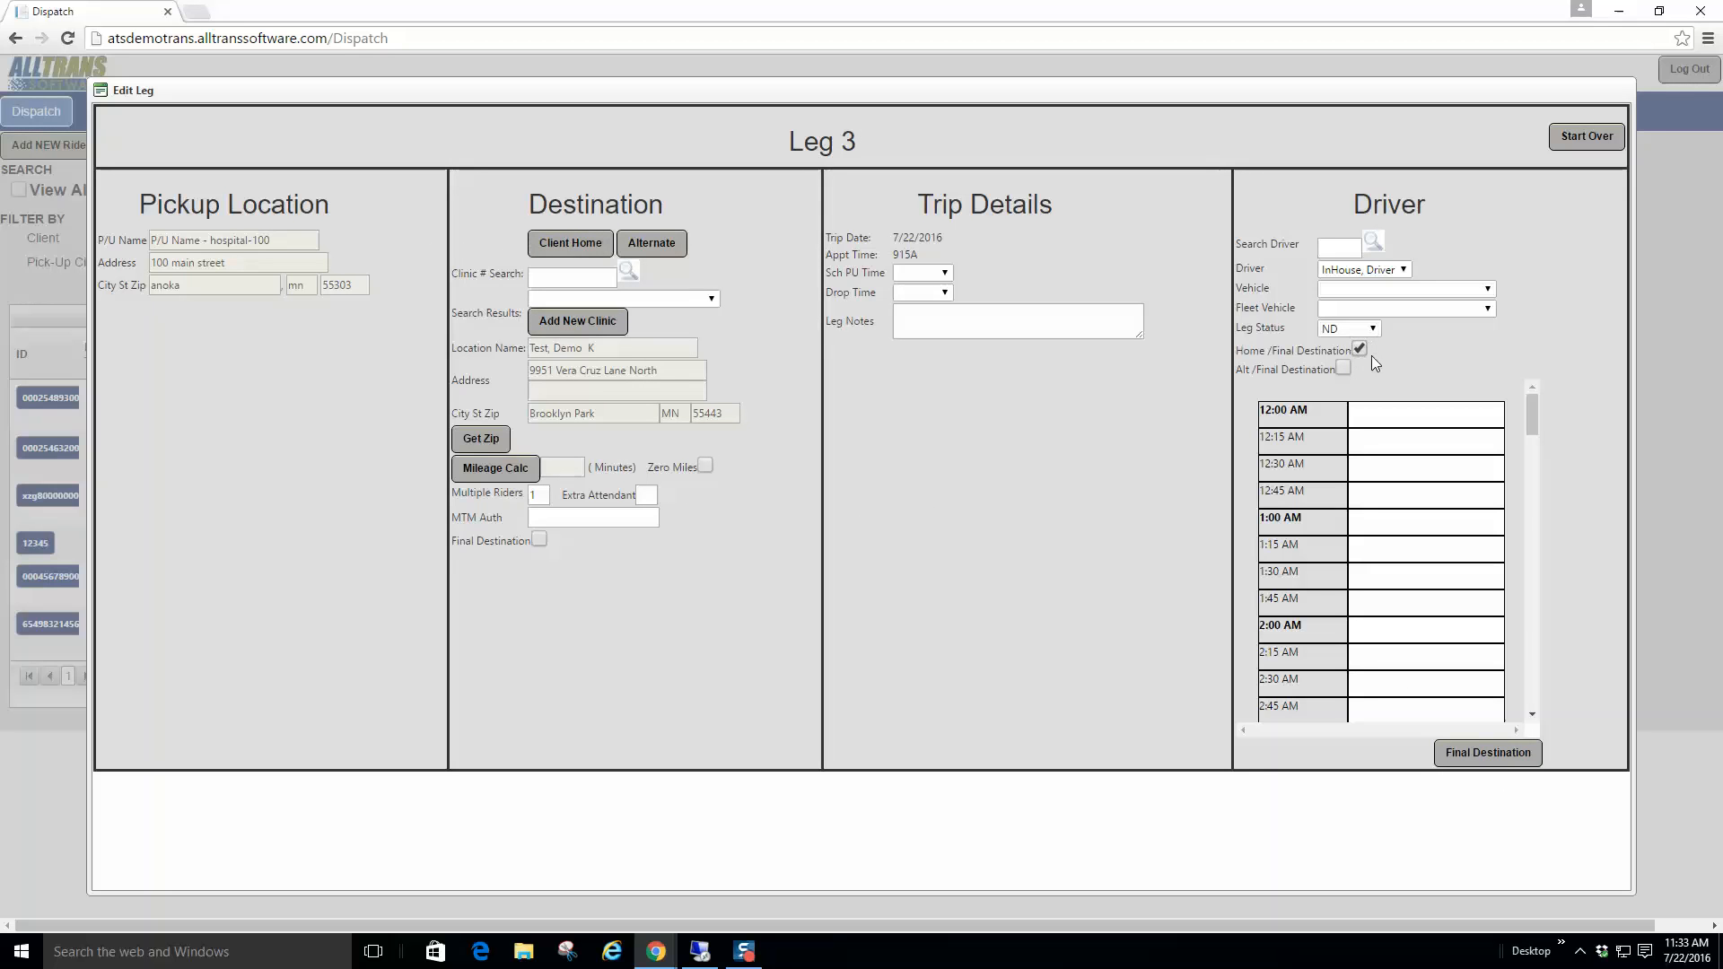
{"action": "left_click", "coordinate": [1487, 752]}
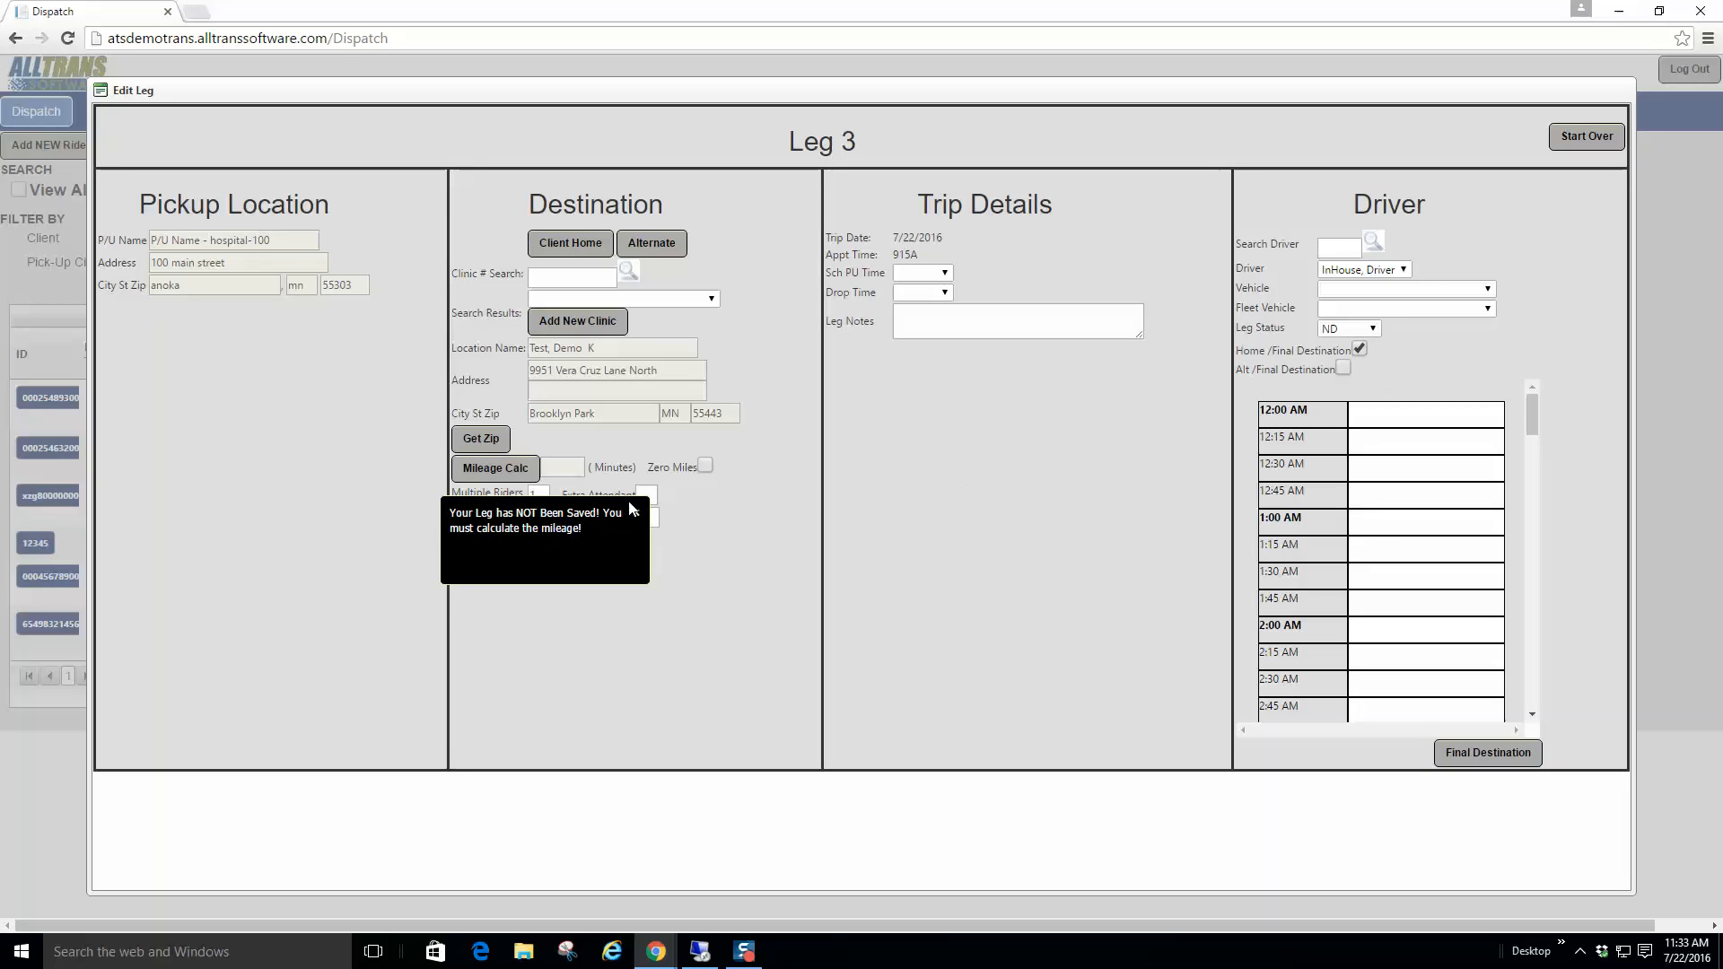
{"action": "left_click_drag", "start_coordinate": [463, 512], "coordinate": [554, 529]}
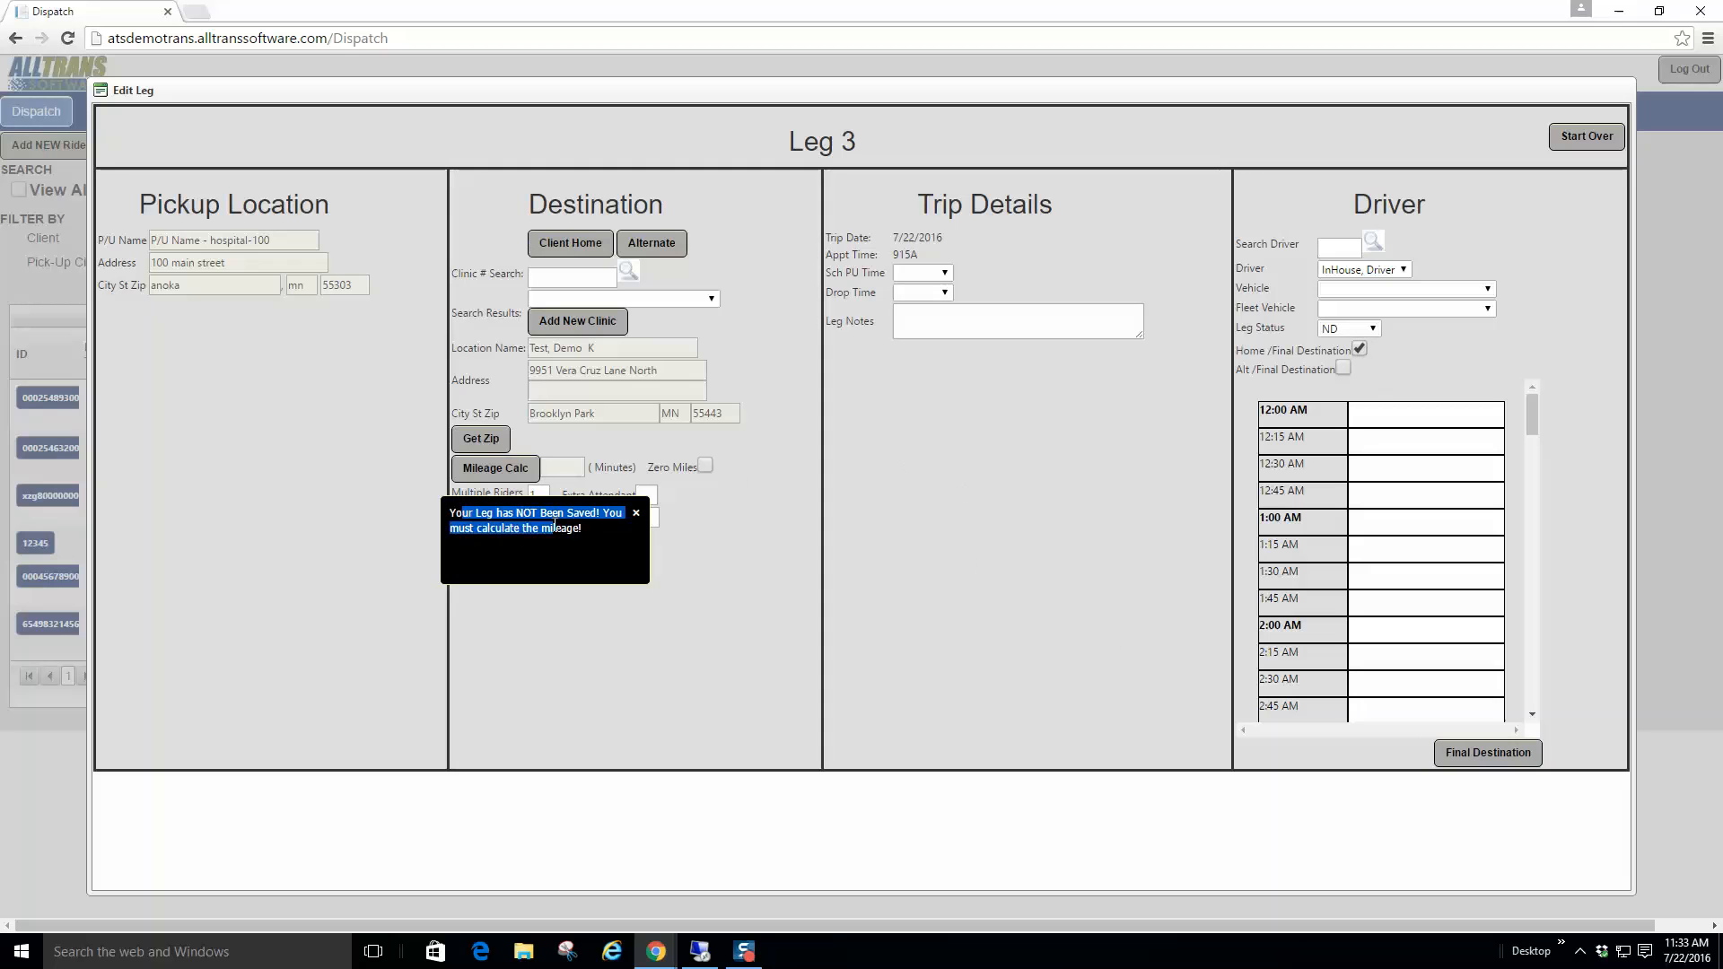
{"action": "left_click", "coordinate": [637, 514]}
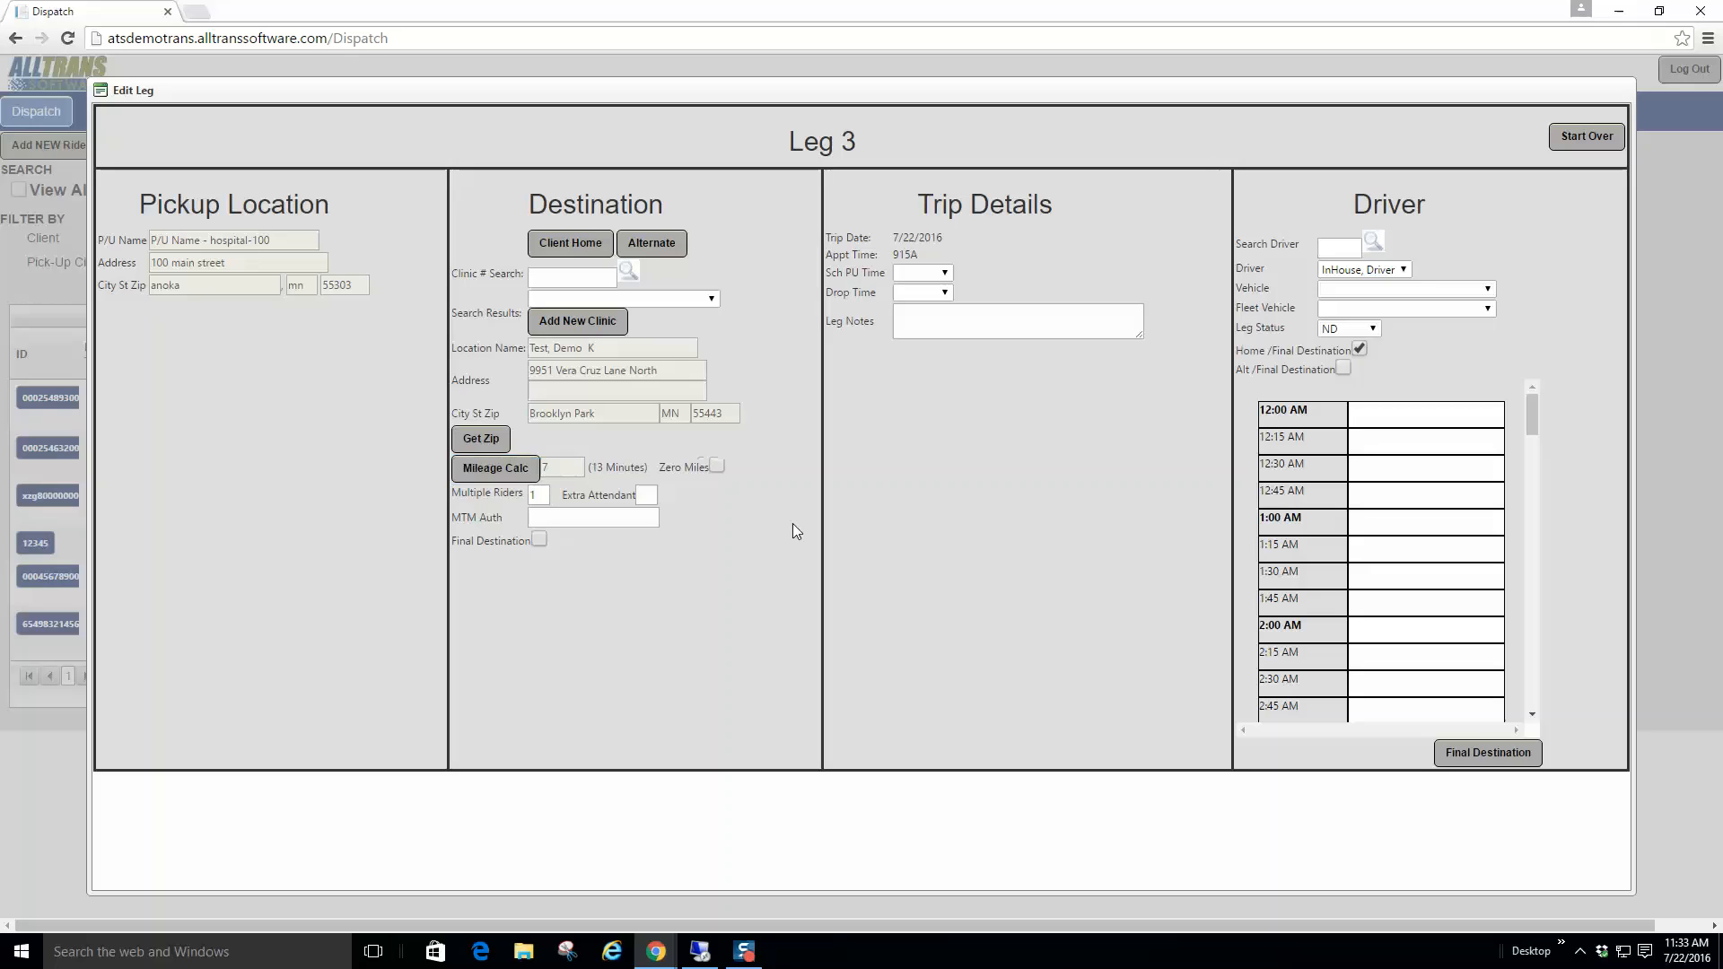
{"action": "left_click", "coordinate": [1471, 754]}
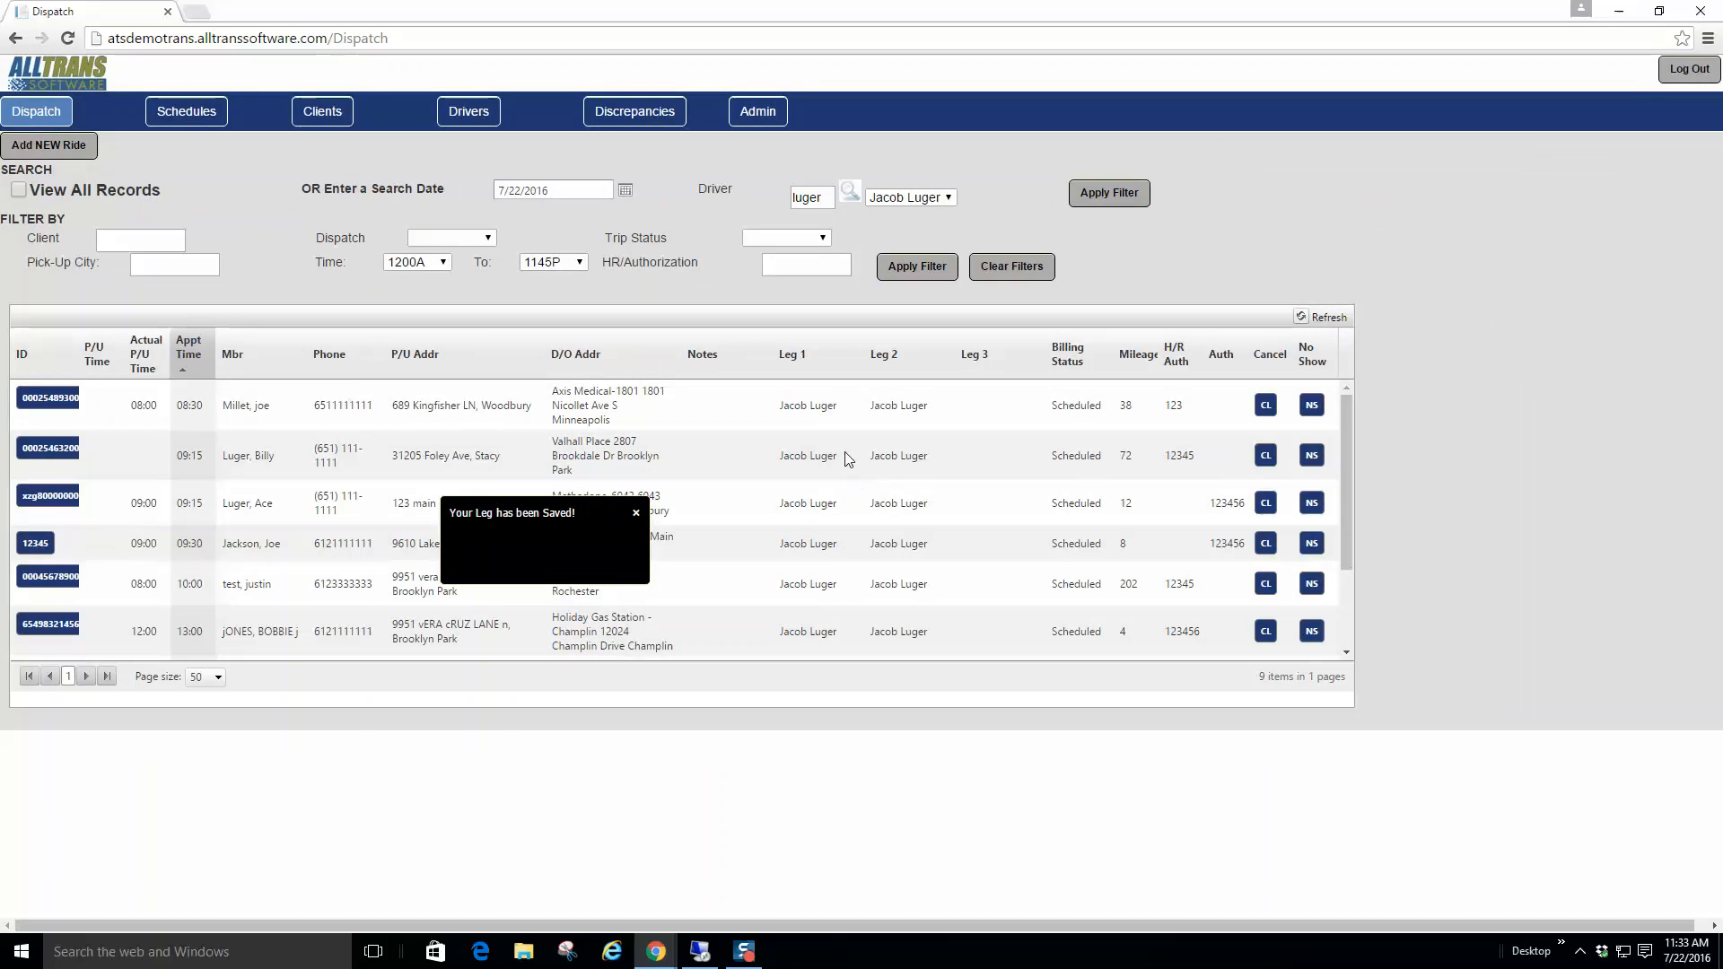